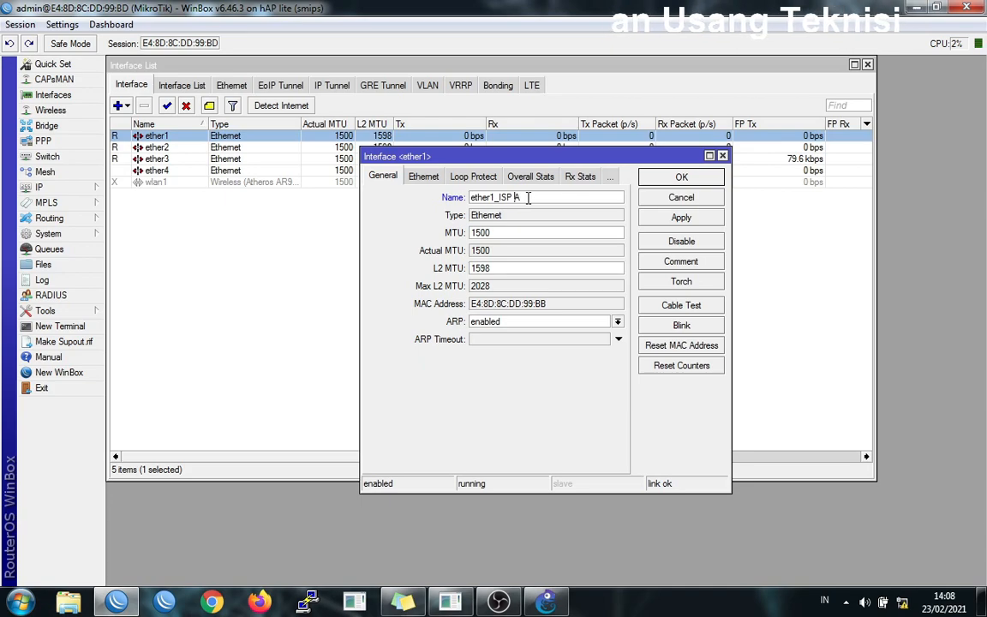
Step: Finish renaming the ether1 interface as ether1_ISP-A and save the change
{"action": "type", "text": "-"}
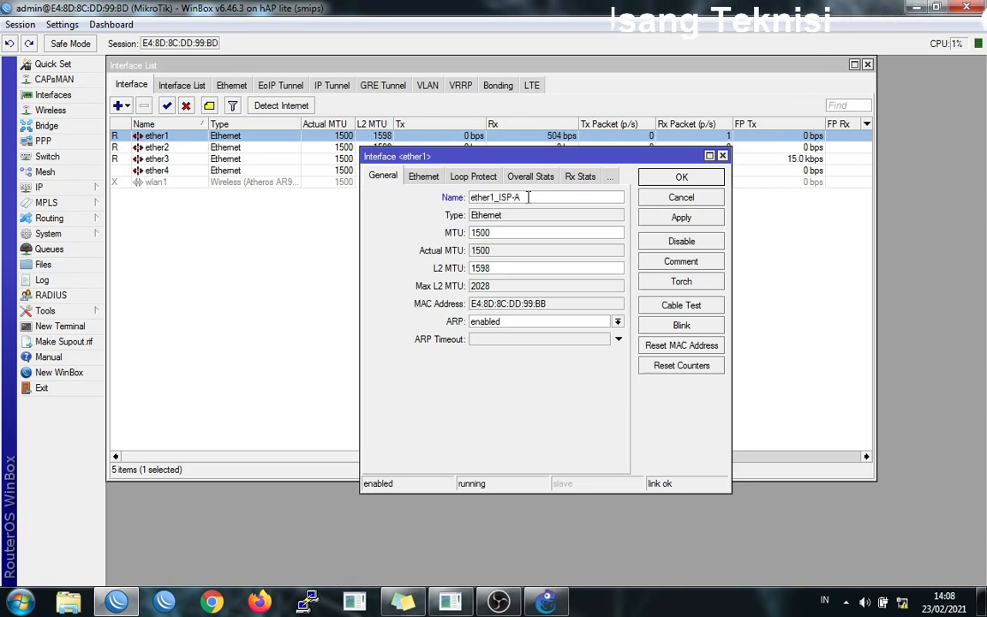
{"action": "left_click", "coordinate": [680, 218]}
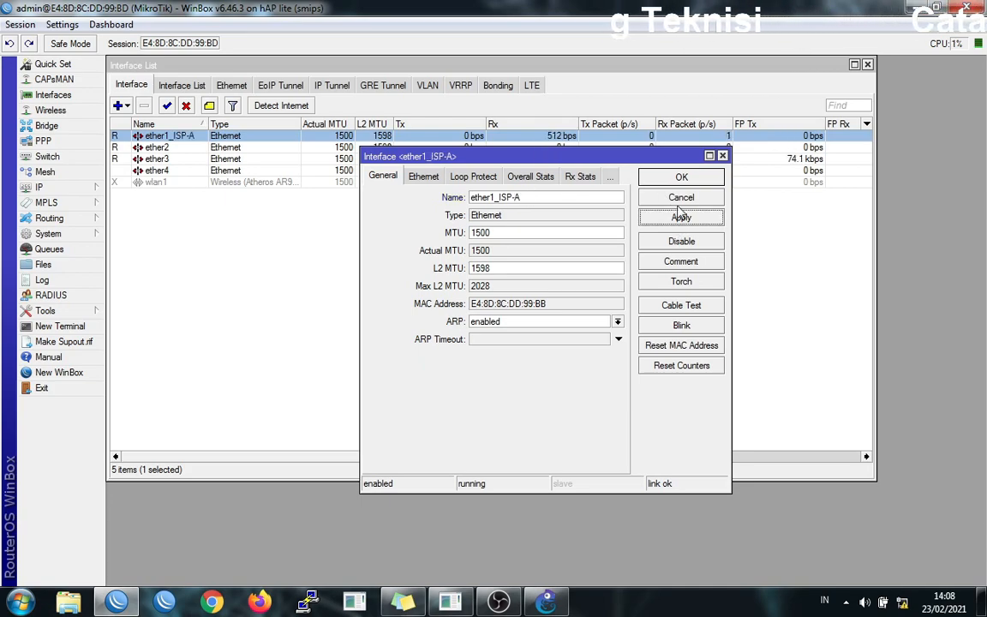
{"action": "left_click", "coordinate": [681, 177]}
Step: Rename the ether2 interface as ether2_ISP-B and save the change
{"action": "double_click", "coordinate": [157, 147]}
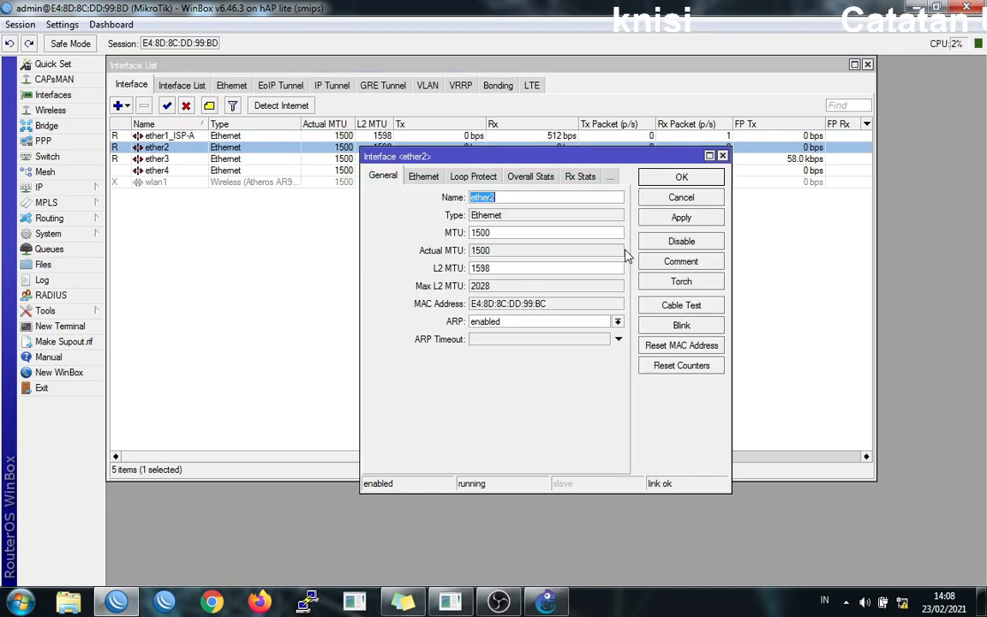
{"action": "left_click", "coordinate": [538, 199]}
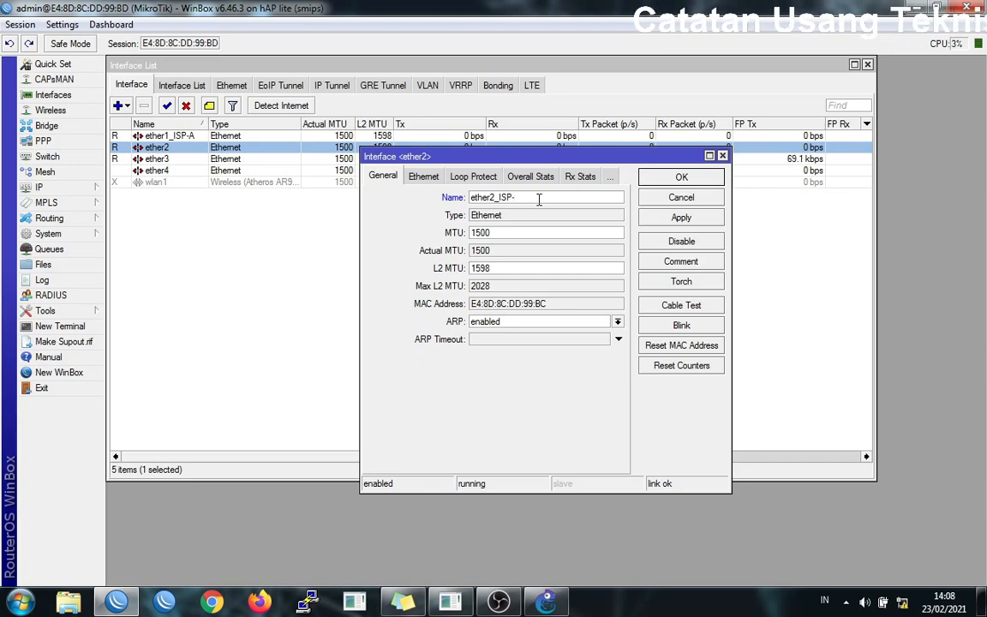
{"action": "left_click", "coordinate": [682, 216]}
{"action": "left_click", "coordinate": [681, 177]}
Step: Rename the ether3 interface as ether3_LOKAL and save the change
{"action": "double_click", "coordinate": [207, 160]}
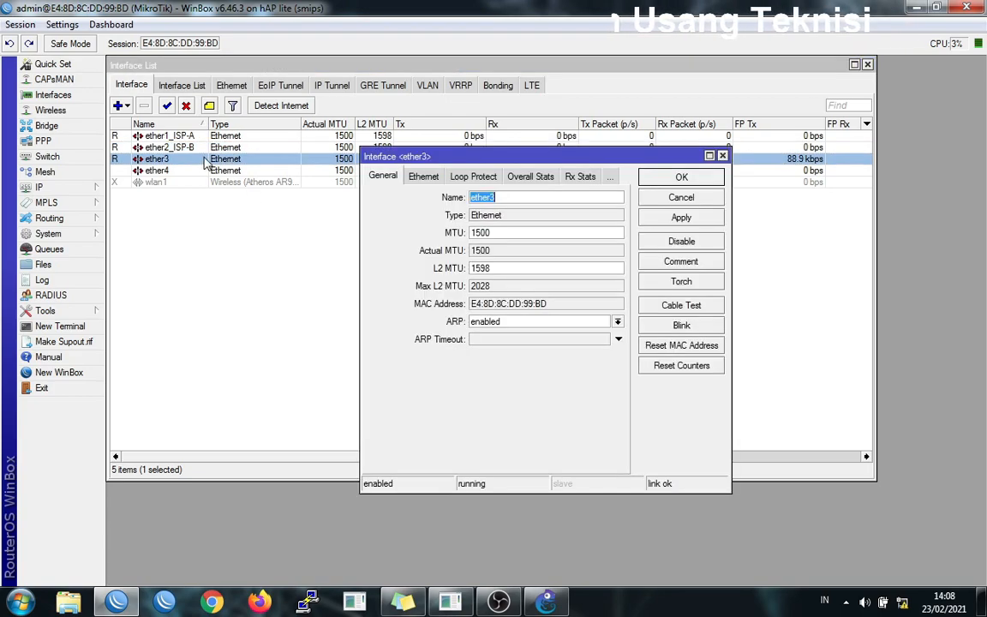
{"action": "left_click", "coordinate": [503, 198]}
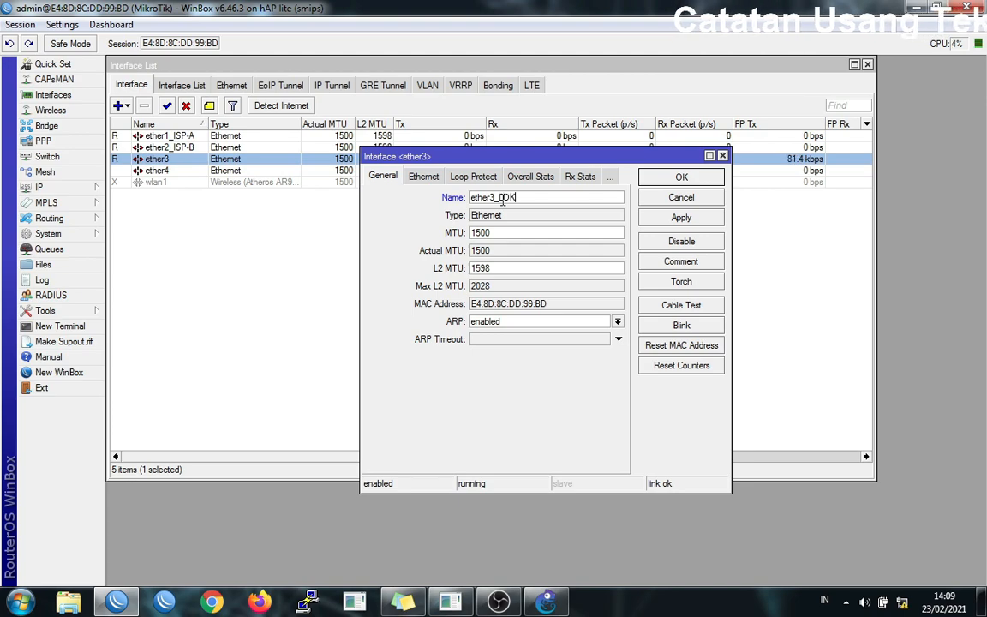
{"action": "left_click", "coordinate": [683, 217]}
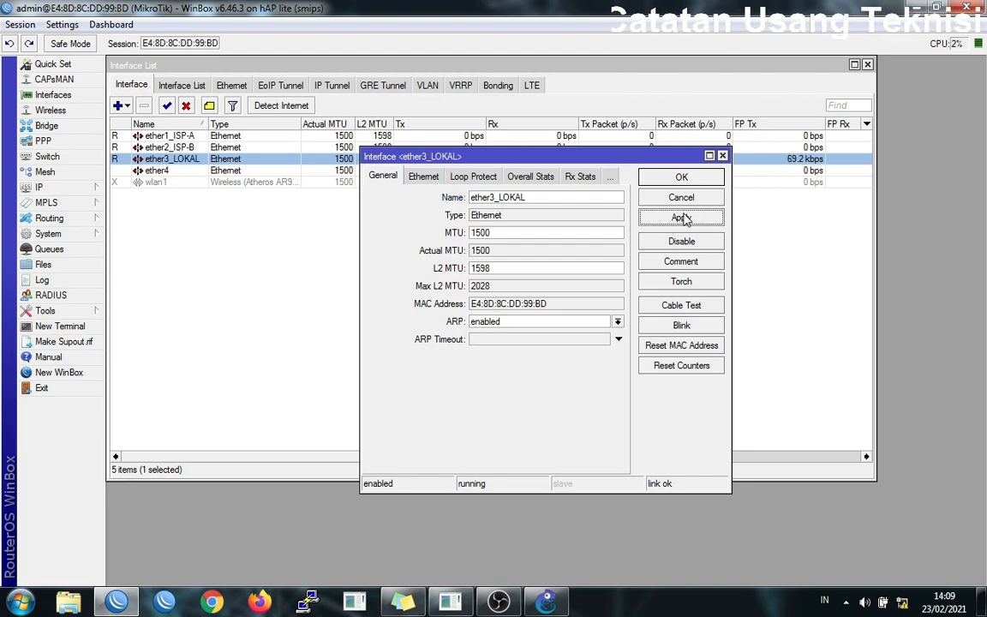
{"action": "left_click", "coordinate": [682, 179]}
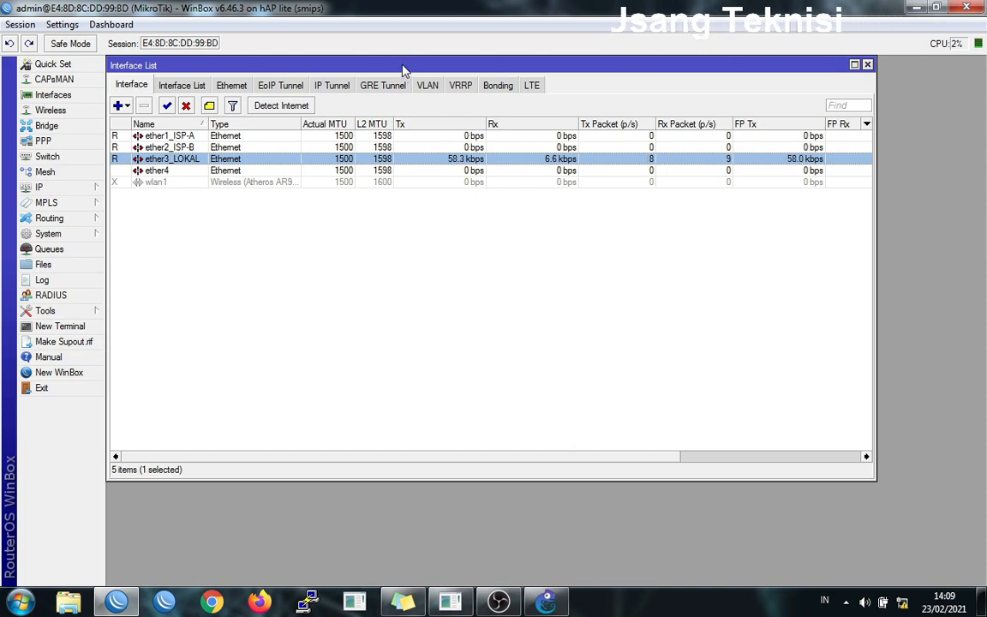
Step: Review the ether1_ISP-A, ether2_ISP-B and ether3_LOKAL entries in the interface list
{"action": "left_click_drag", "start_coordinate": [404, 71], "coordinate": [453, 93]}
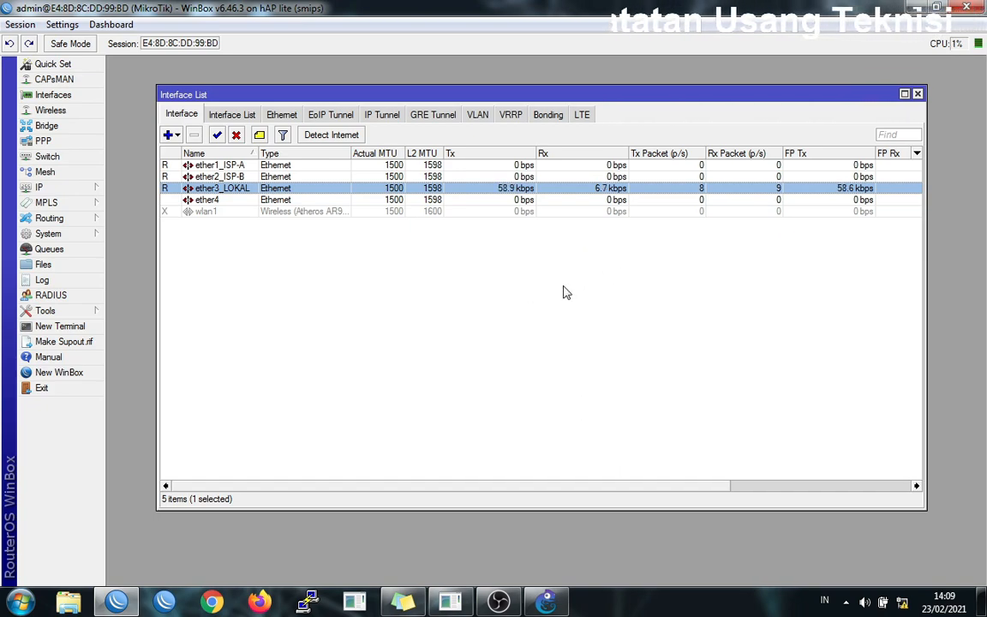
{"action": "left_click", "coordinate": [225, 165]}
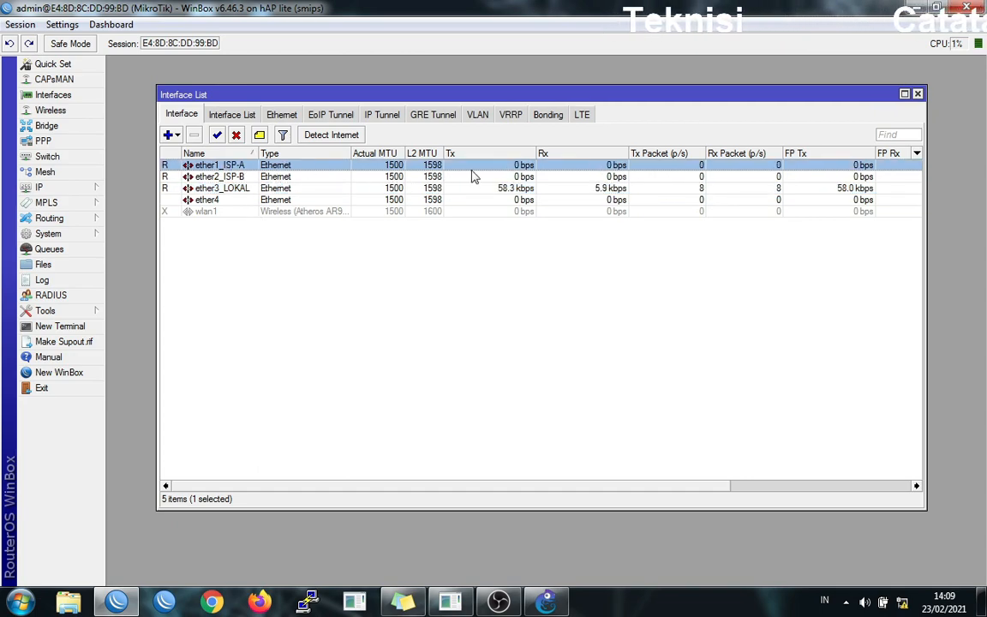
{"action": "left_click", "coordinate": [387, 176]}
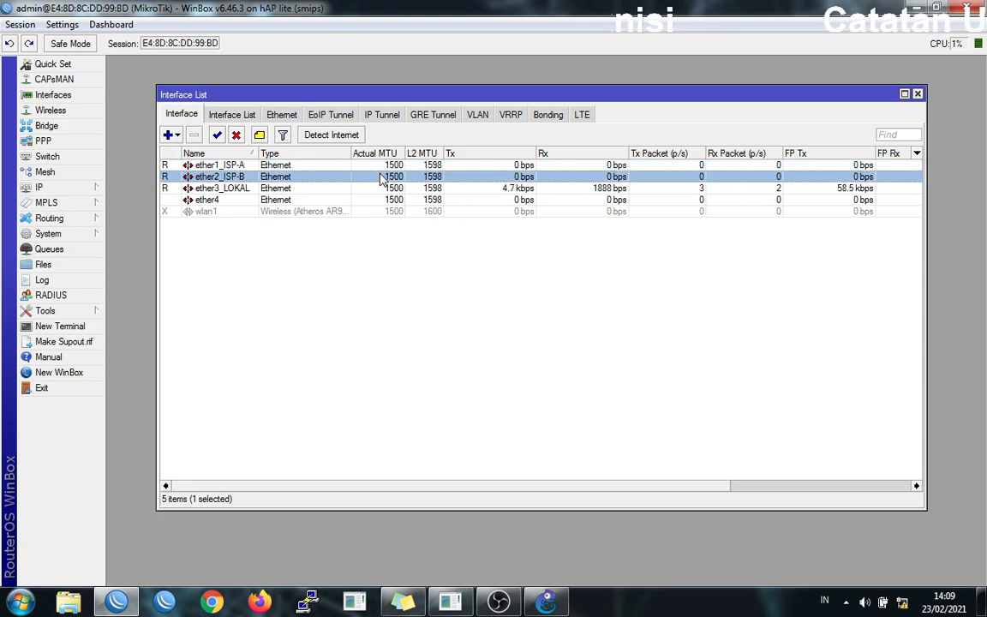
{"action": "left_click", "coordinate": [386, 164]}
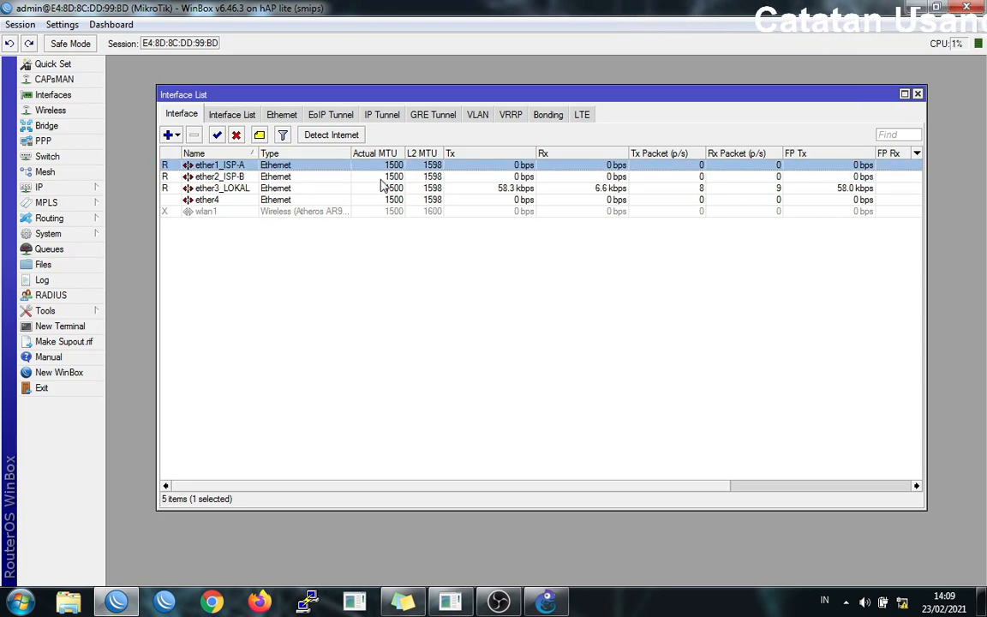
{"action": "left_click", "coordinate": [382, 177]}
{"action": "left_click", "coordinate": [381, 165]}
{"action": "left_click", "coordinate": [383, 177]}
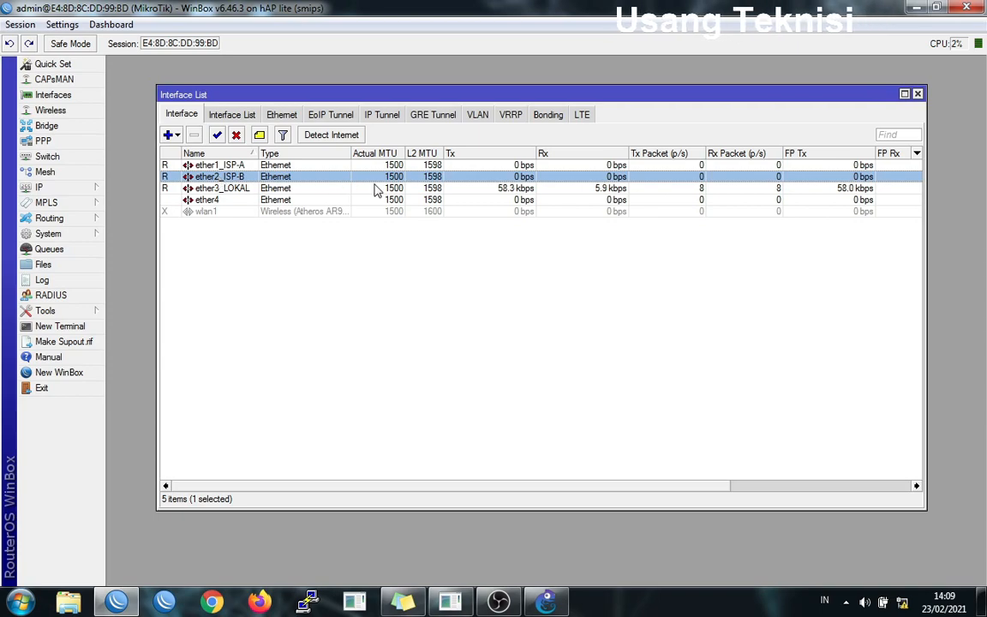
{"action": "left_click", "coordinate": [291, 189]}
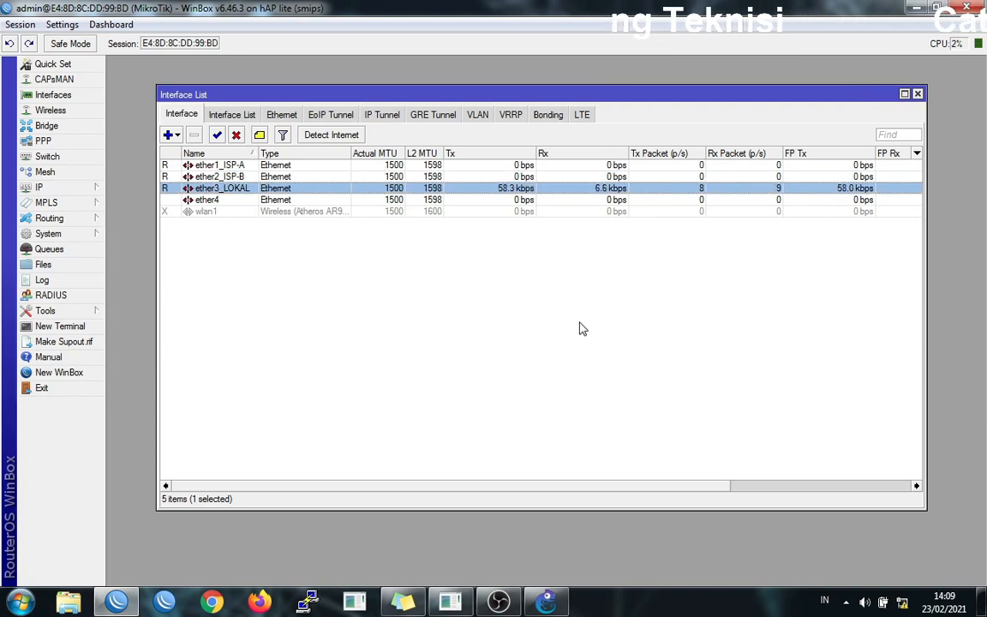
{"action": "left_click_drag", "start_coordinate": [563, 93], "coordinate": [558, 48]}
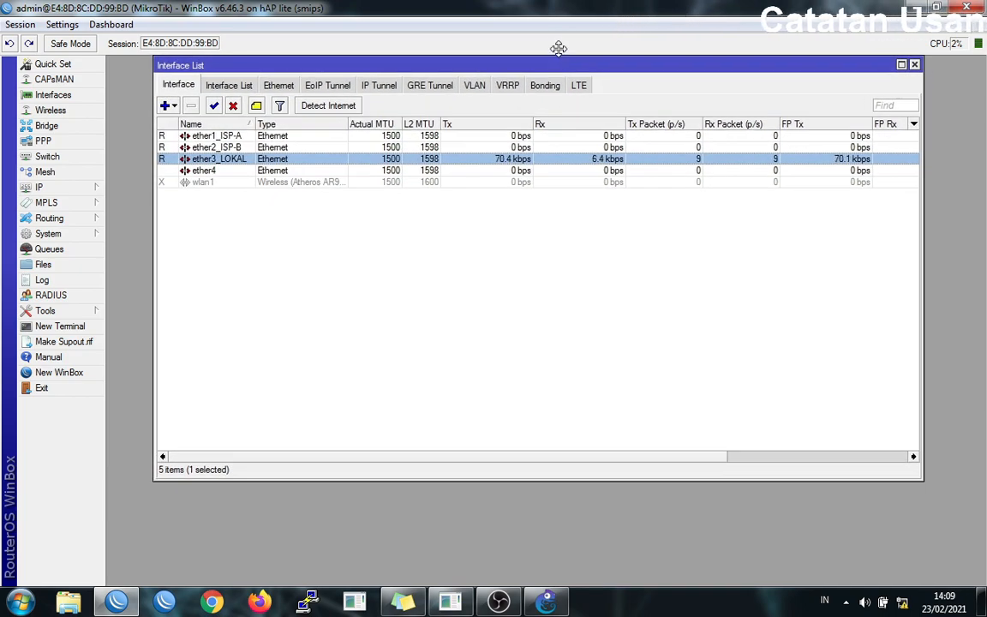
{"action": "left_click", "coordinate": [286, 137]}
{"action": "left_click", "coordinate": [287, 147]}
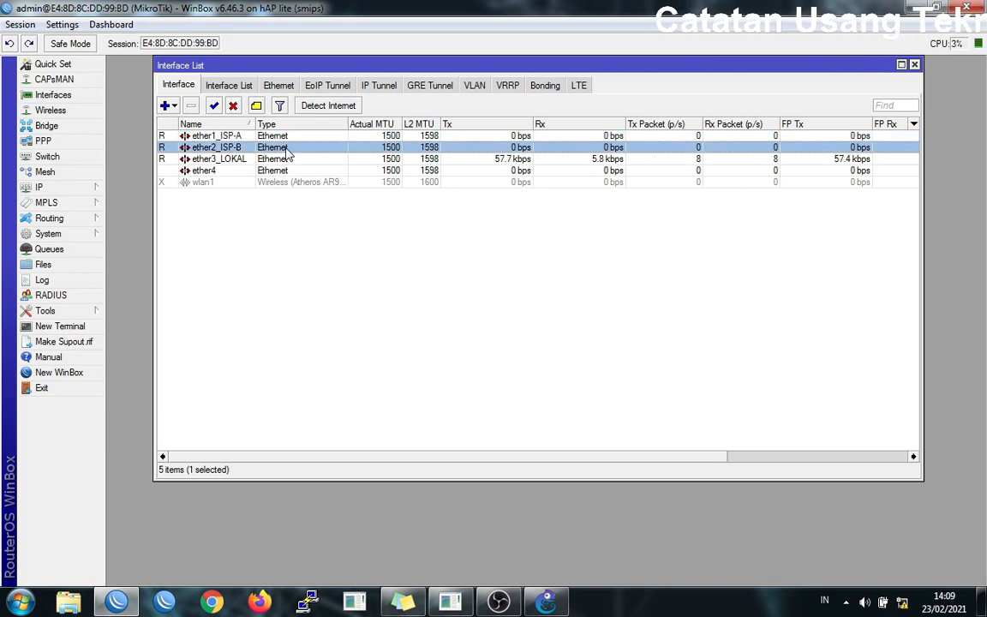
{"action": "left_click", "coordinate": [289, 159]}
{"action": "left_click", "coordinate": [292, 150]}
{"action": "left_click", "coordinate": [293, 138]}
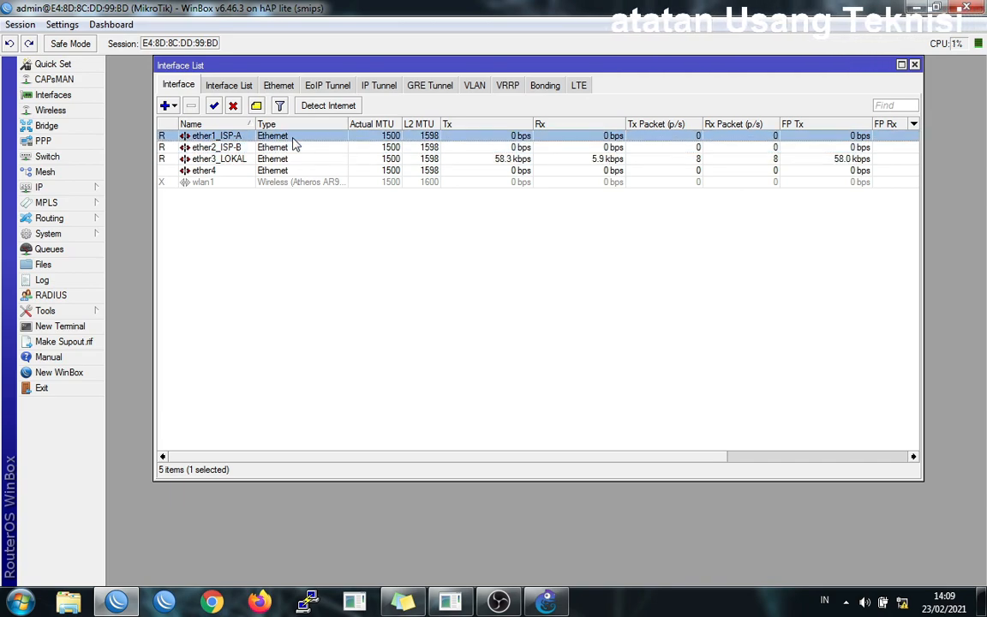
{"action": "left_click", "coordinate": [295, 160]}
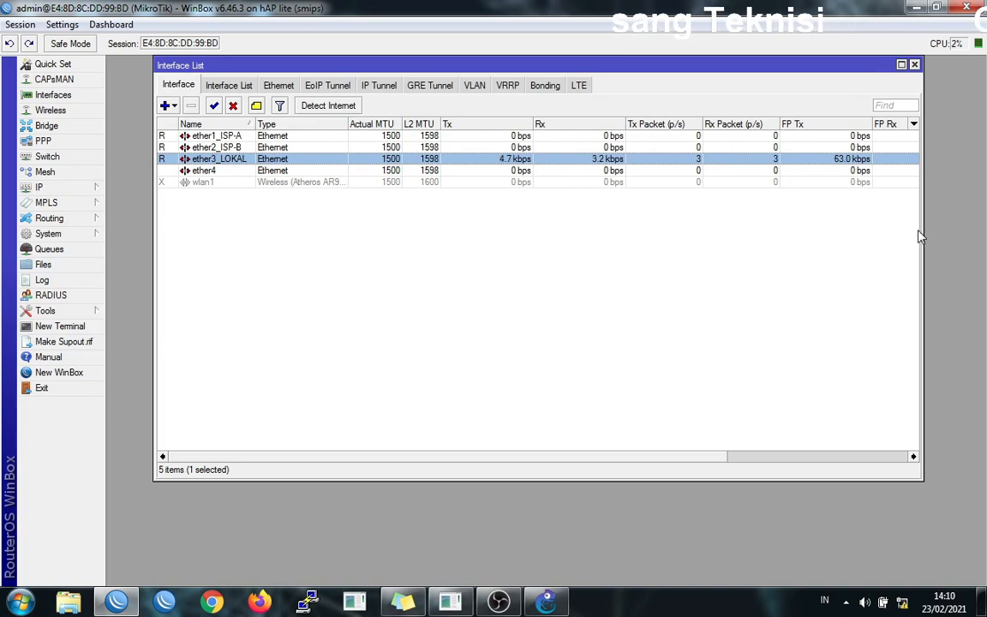
Step: Narrow the Interface List window and move it next to the main menu to free up workspace
{"action": "left_click_drag", "start_coordinate": [922, 231], "coordinate": [599, 265]}
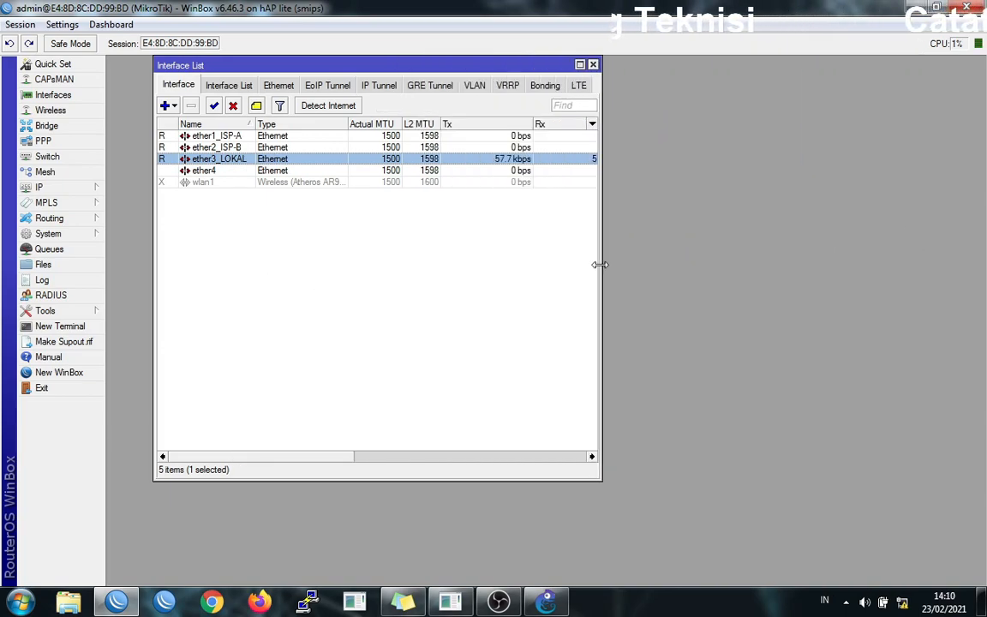
{"action": "left_click_drag", "start_coordinate": [417, 66], "coordinate": [372, 65]}
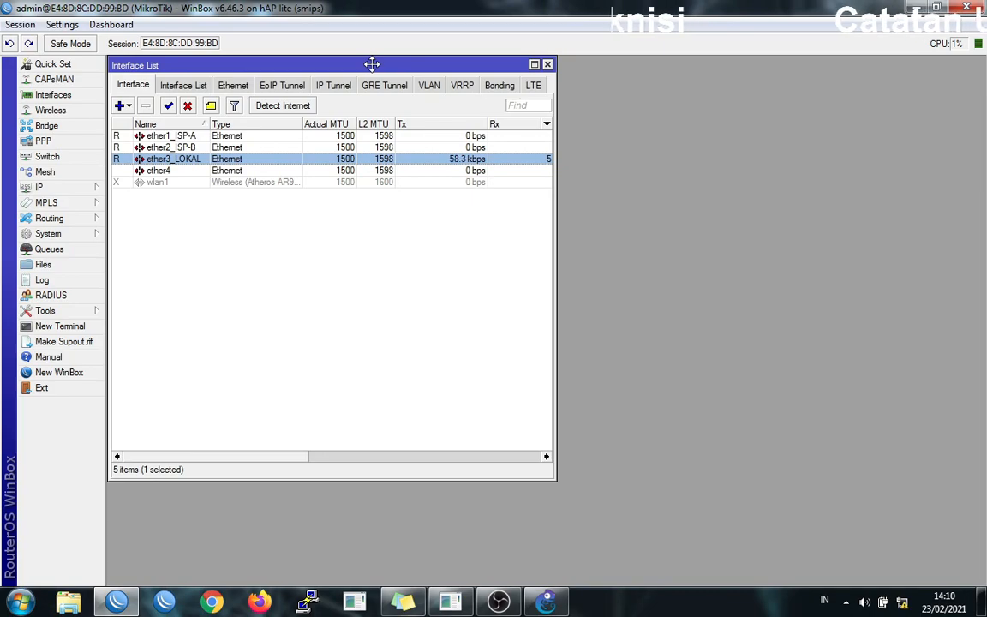
Step: Open the IP address list and start a new address assigned to interface ether1_ISP-A
{"action": "left_click", "coordinate": [69, 192]}
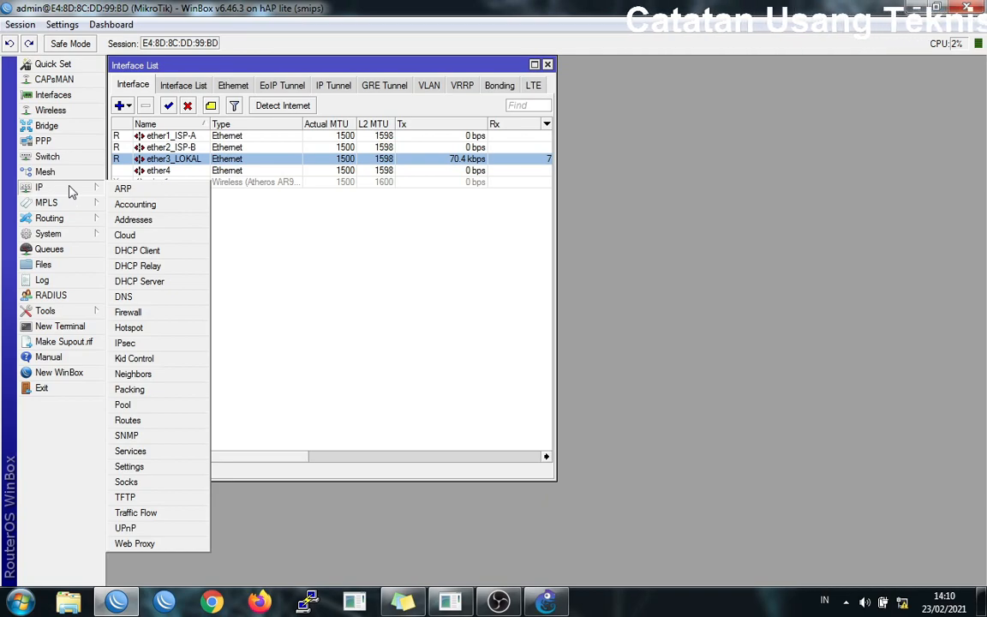
{"action": "left_click", "coordinate": [120, 219]}
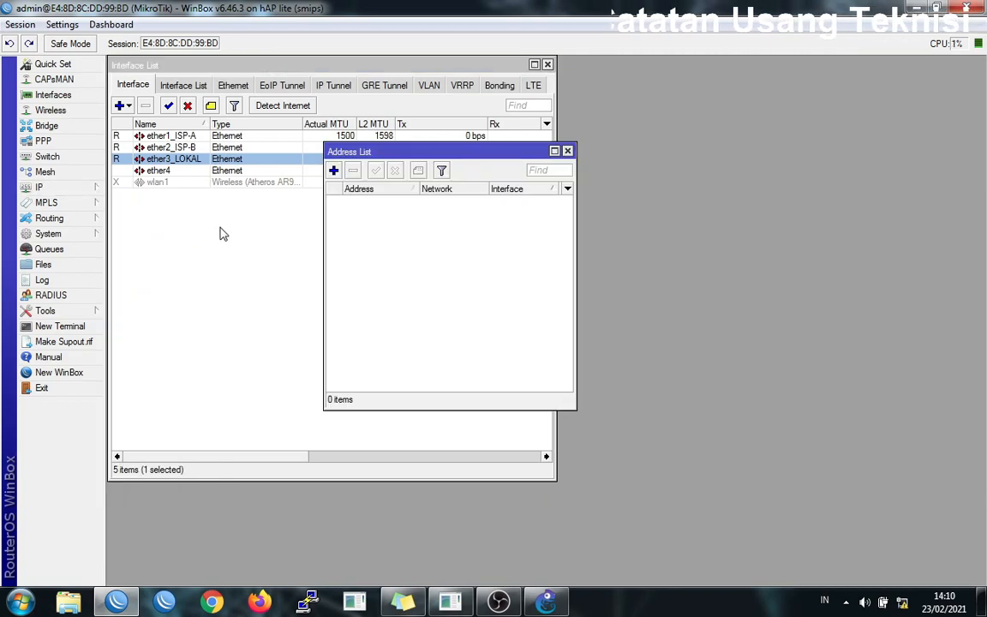
{"action": "left_click", "coordinate": [334, 171]}
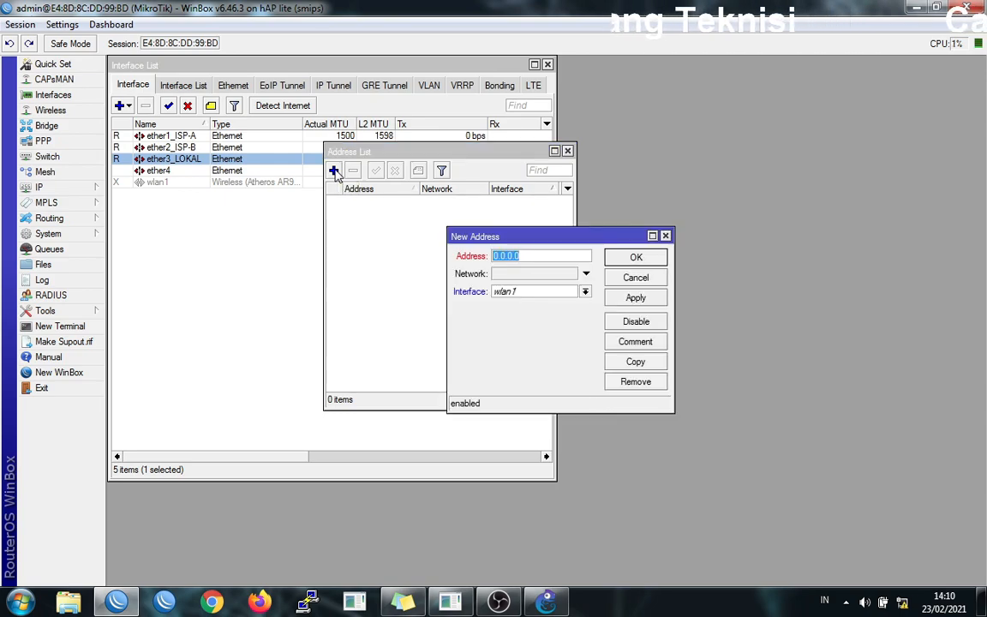
{"action": "left_click", "coordinate": [585, 292]}
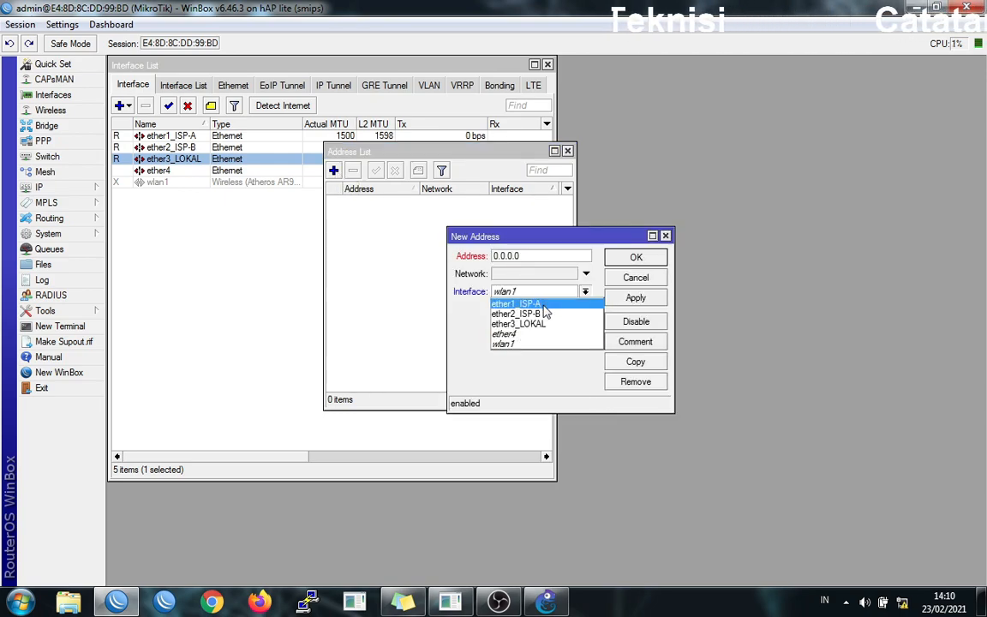
{"action": "left_click", "coordinate": [545, 306]}
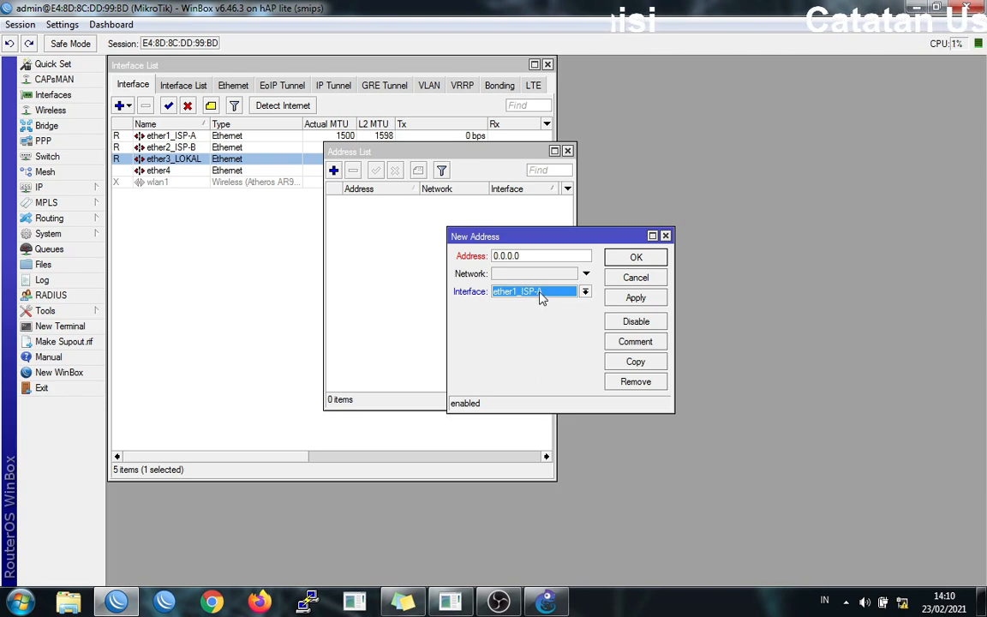
Step: Switch to GNS3 and copy the text 192.168.10.2/24 from the label beside the Mikrotik 1 router
{"action": "left_click", "coordinate": [557, 603]}
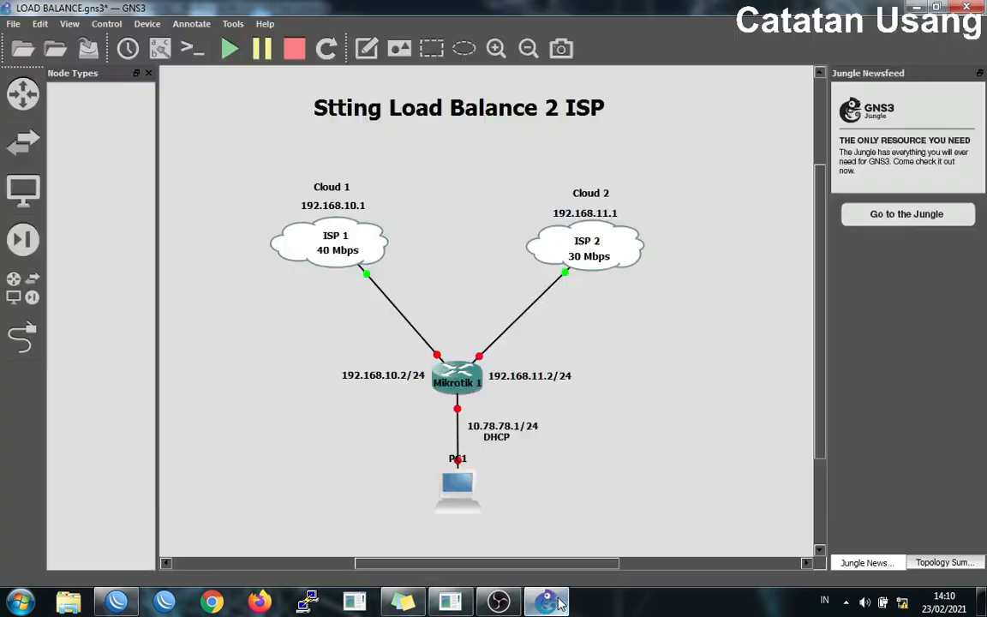
{"action": "left_click", "coordinate": [392, 380]}
{"action": "right_click", "coordinate": [391, 377]}
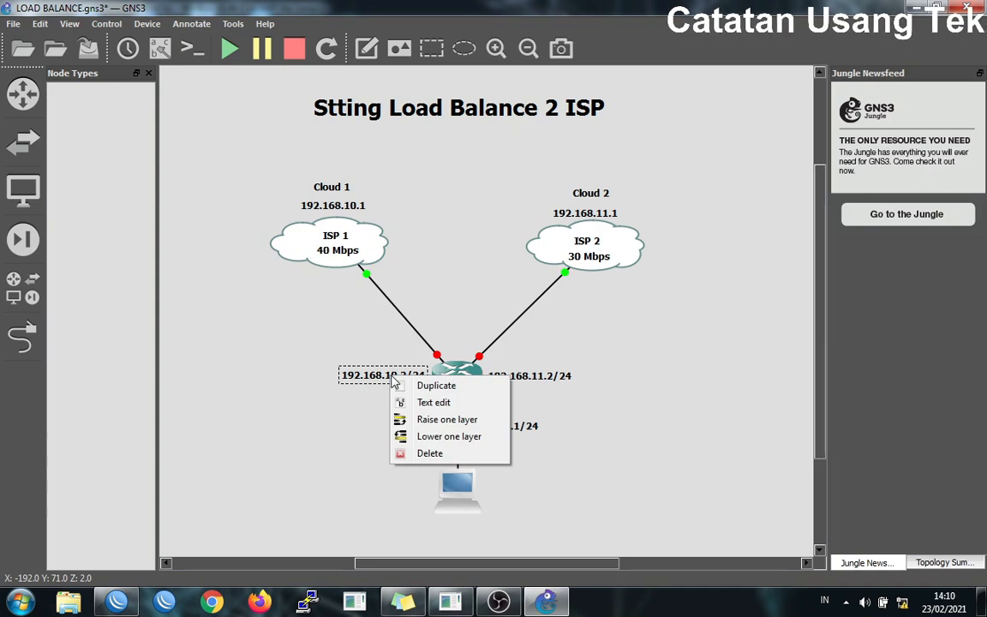
{"action": "left_click", "coordinate": [428, 403]}
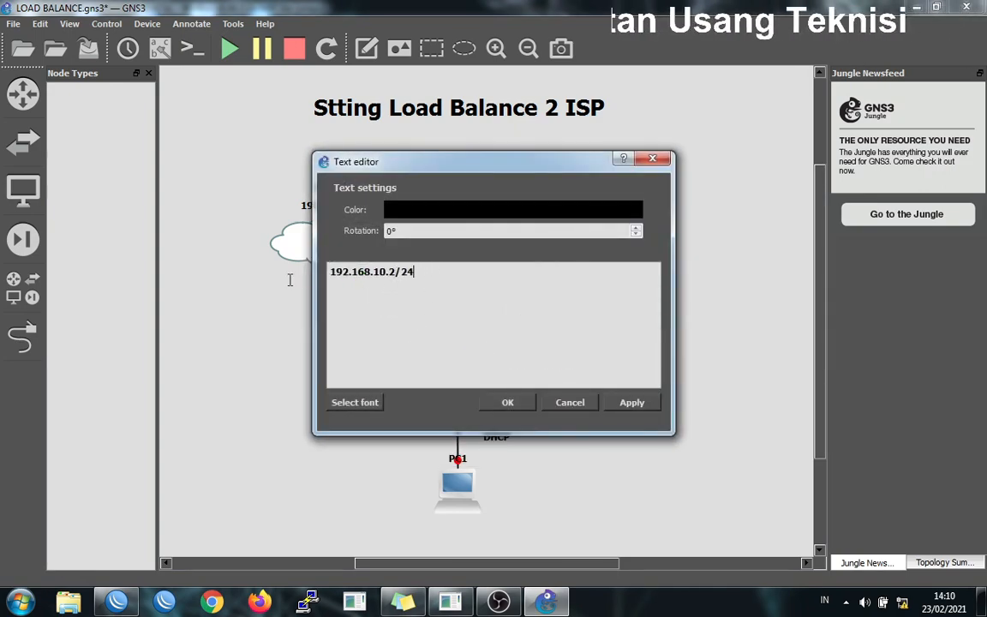
{"action": "left_click_drag", "start_coordinate": [413, 272], "coordinate": [331, 272]}
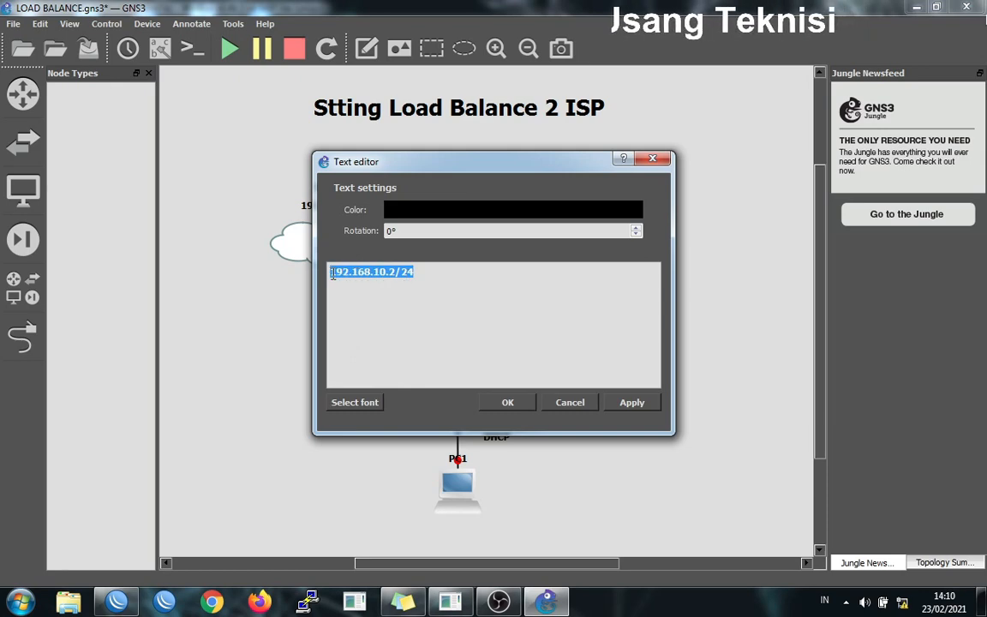
{"action": "right_click", "coordinate": [331, 273]}
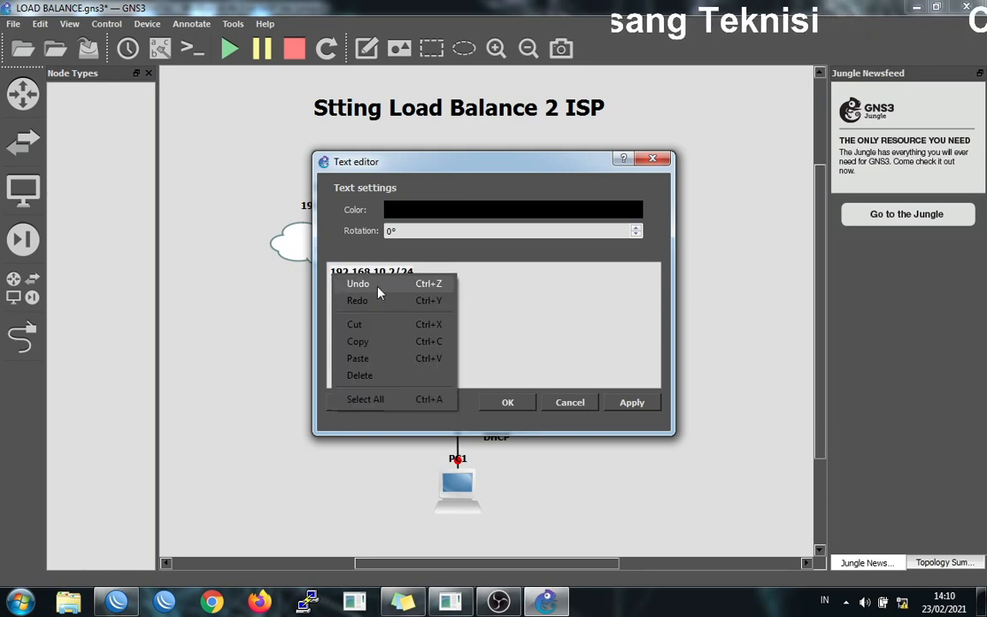
{"action": "left_click", "coordinate": [386, 343]}
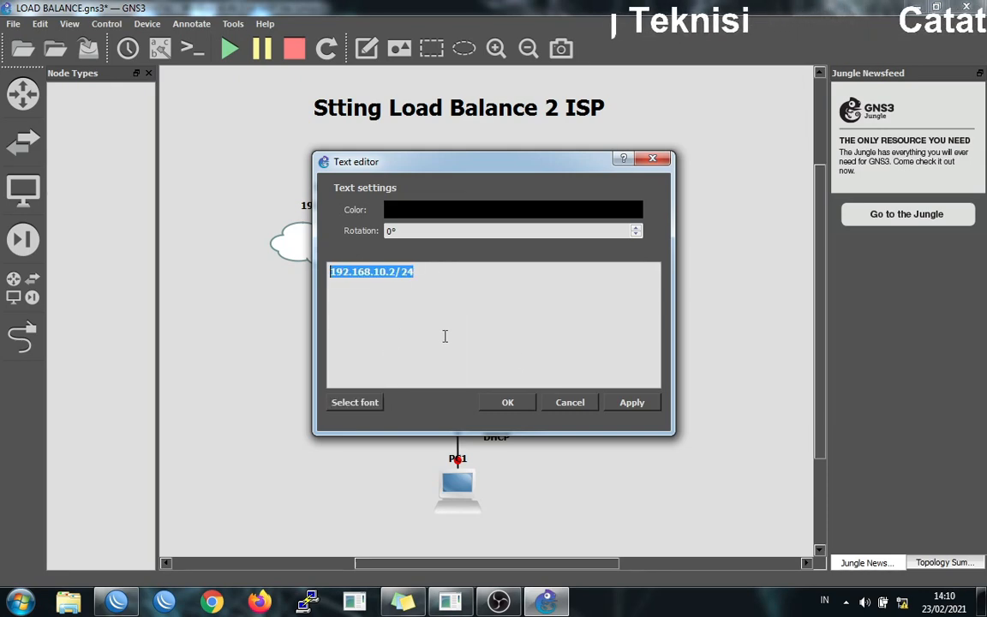
Step: Switch back to WinBox, paste 192.168.10.2/24 as the new entry's address and save it
{"action": "left_click", "coordinate": [132, 604]}
{"action": "right_click", "coordinate": [540, 258]}
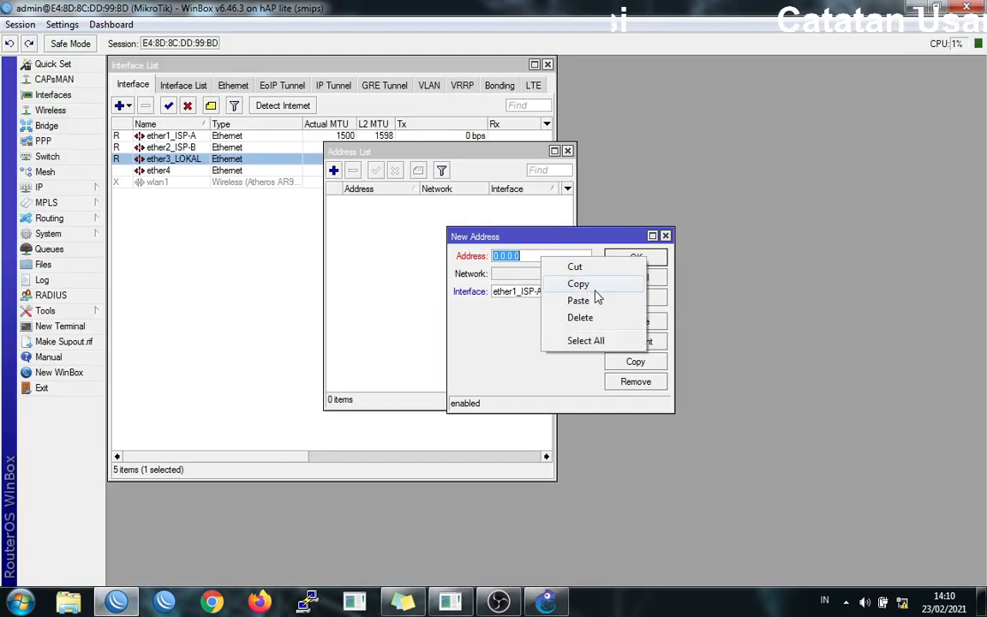
{"action": "left_click", "coordinate": [579, 300]}
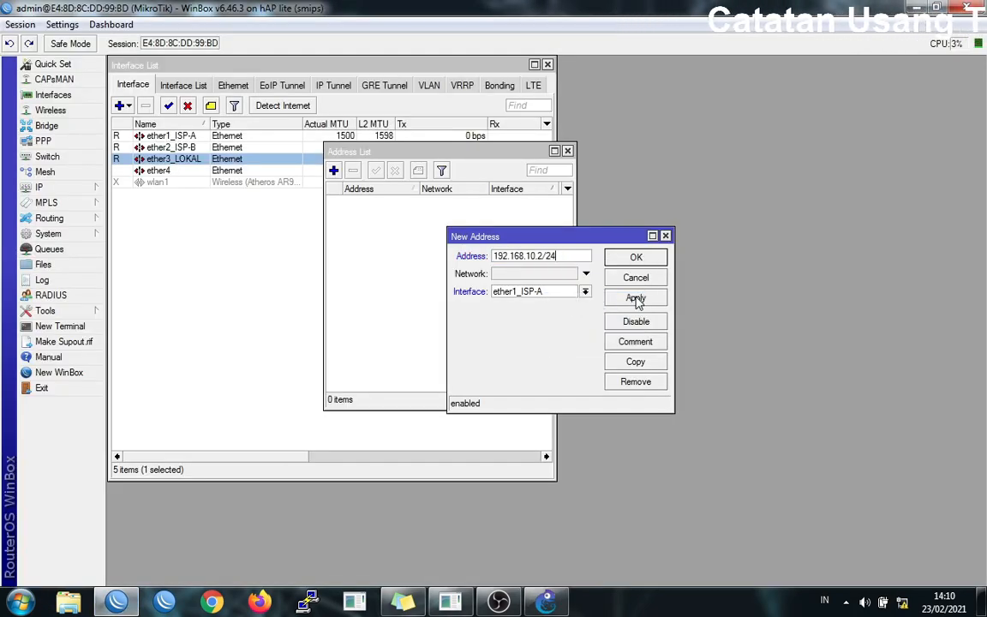
{"action": "left_click", "coordinate": [636, 298]}
{"action": "left_click", "coordinate": [636, 257]}
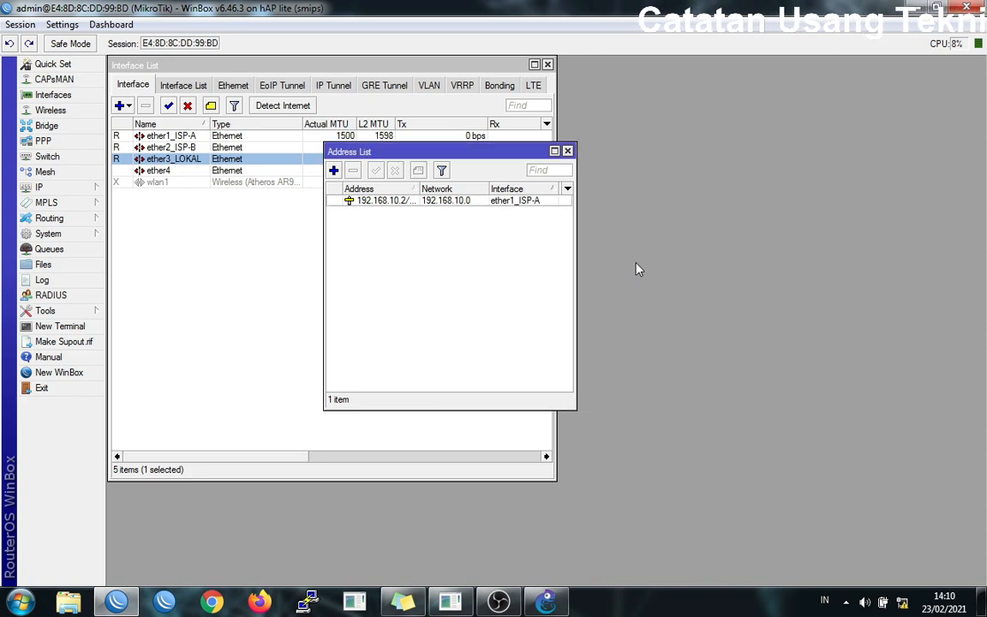
Step: Start a new IP address entry assigned to interface ether2_ISP-B
{"action": "left_click", "coordinate": [335, 171]}
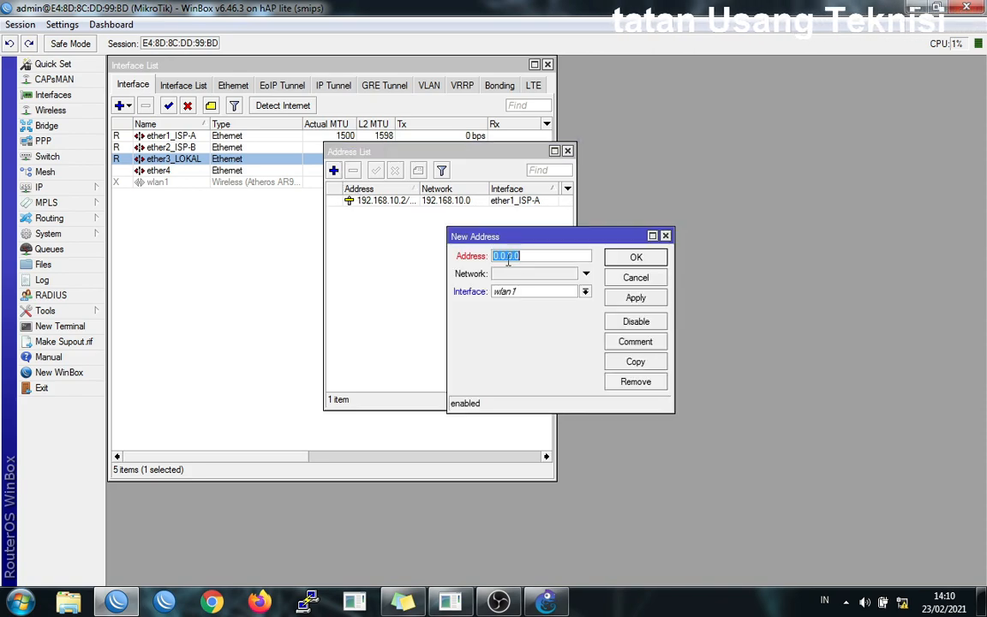
{"action": "left_click", "coordinate": [585, 291]}
{"action": "left_click", "coordinate": [523, 314]}
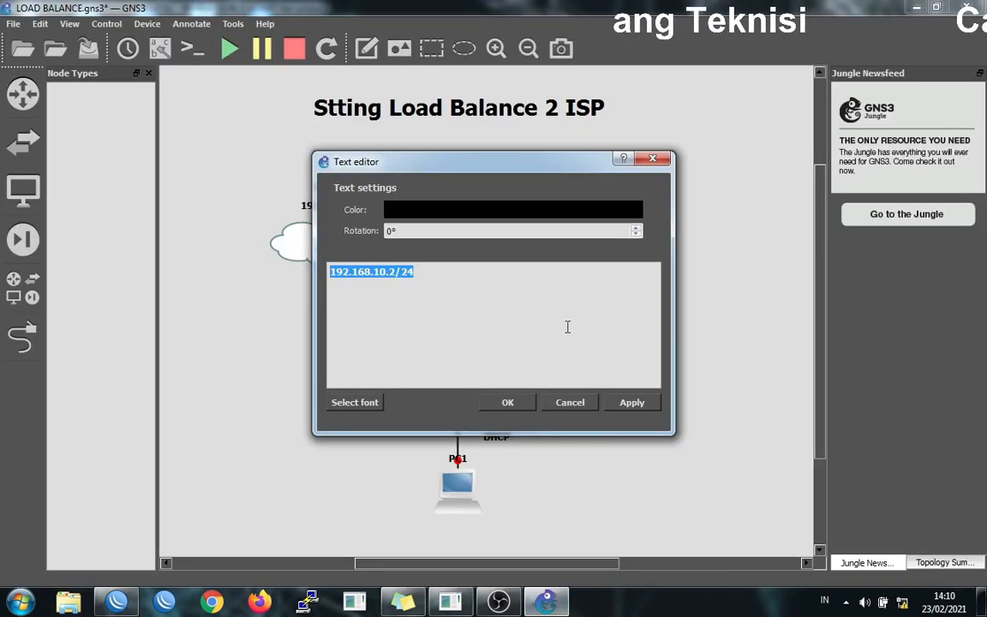
Step: In GNS3, close the open text editor and copy the text 192.168.11.2/24 from the other label beside the Mikrotik 1 router
{"action": "left_click", "coordinate": [652, 160]}
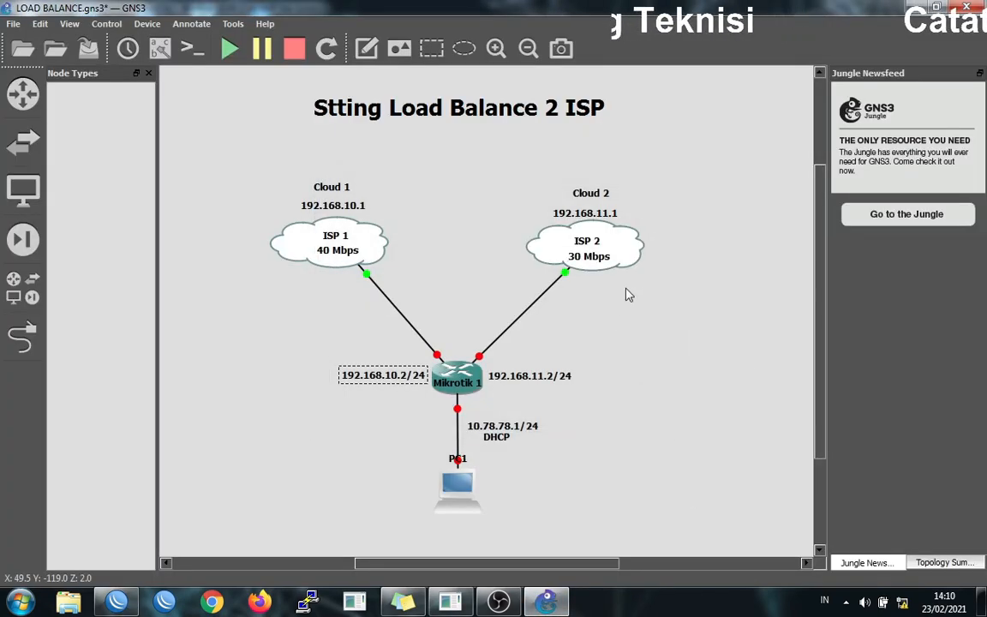
{"action": "right_click", "coordinate": [555, 375]}
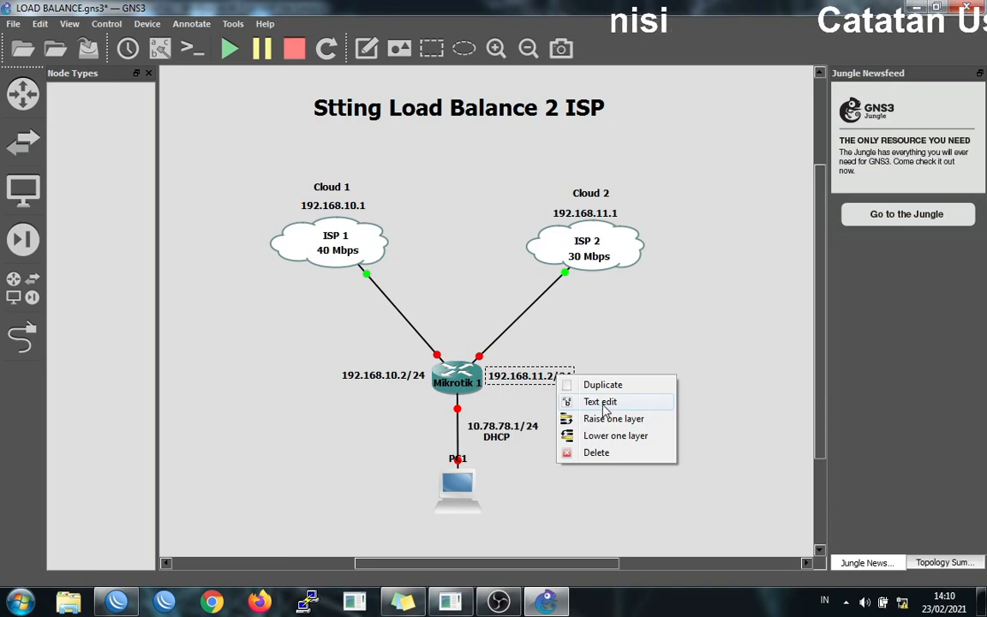
{"action": "left_click", "coordinate": [600, 402]}
{"action": "left_click_drag", "start_coordinate": [432, 277], "coordinate": [307, 265]}
{"action": "right_click", "coordinate": [354, 273]}
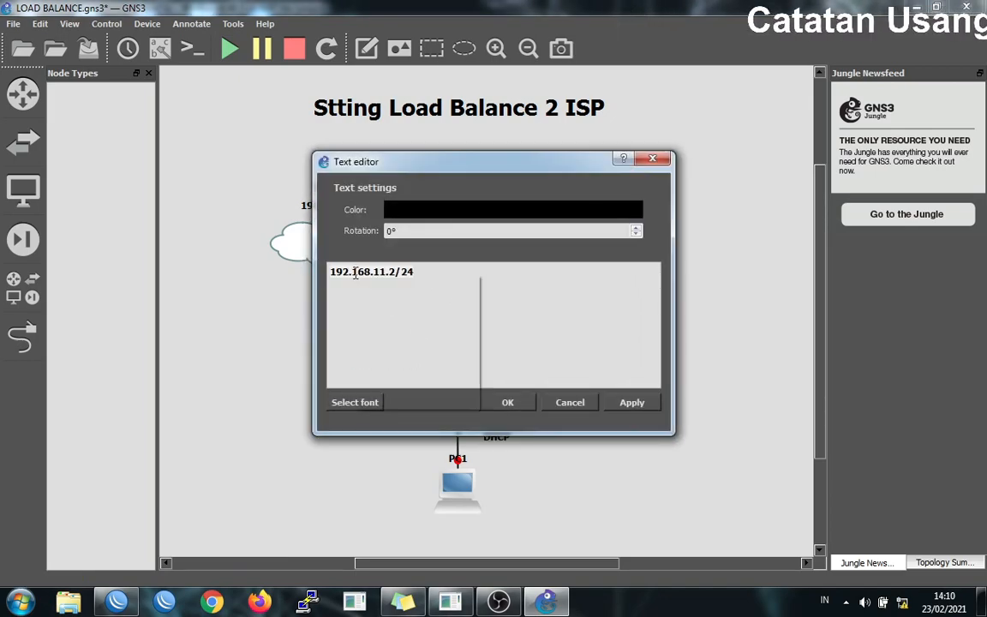
{"action": "left_click", "coordinate": [408, 345]}
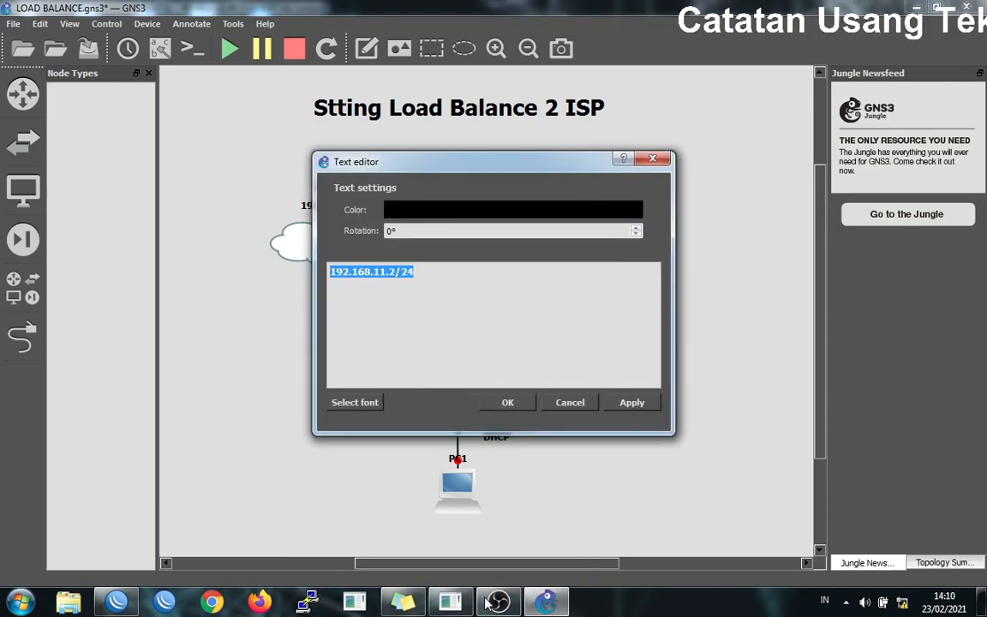
Step: Switch back to WinBox, paste 192.168.11.2/24 as the new entry's address and save it
{"action": "left_click", "coordinate": [129, 606]}
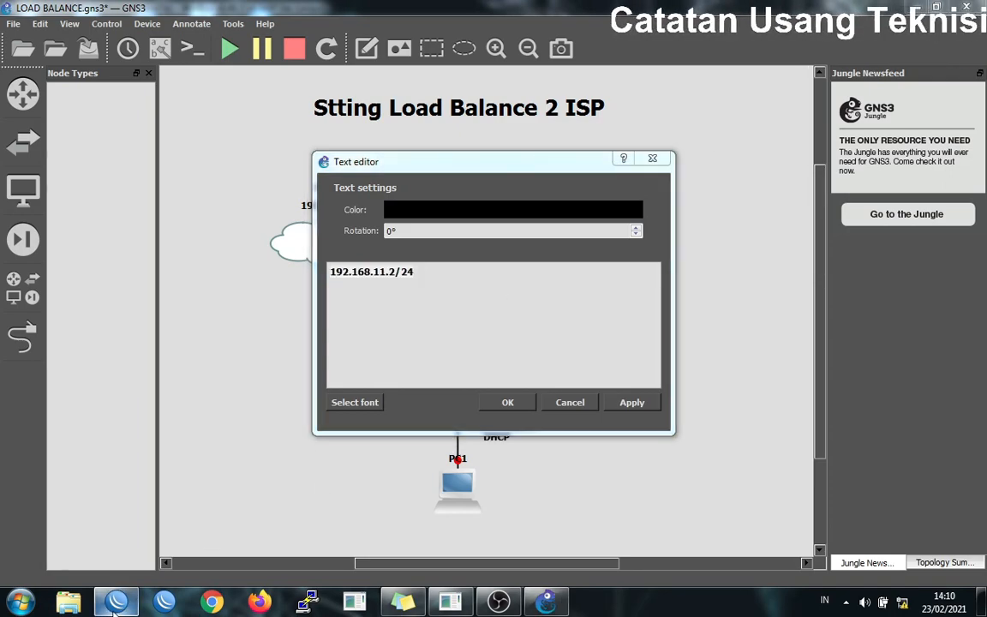
{"action": "left_click", "coordinate": [116, 602]}
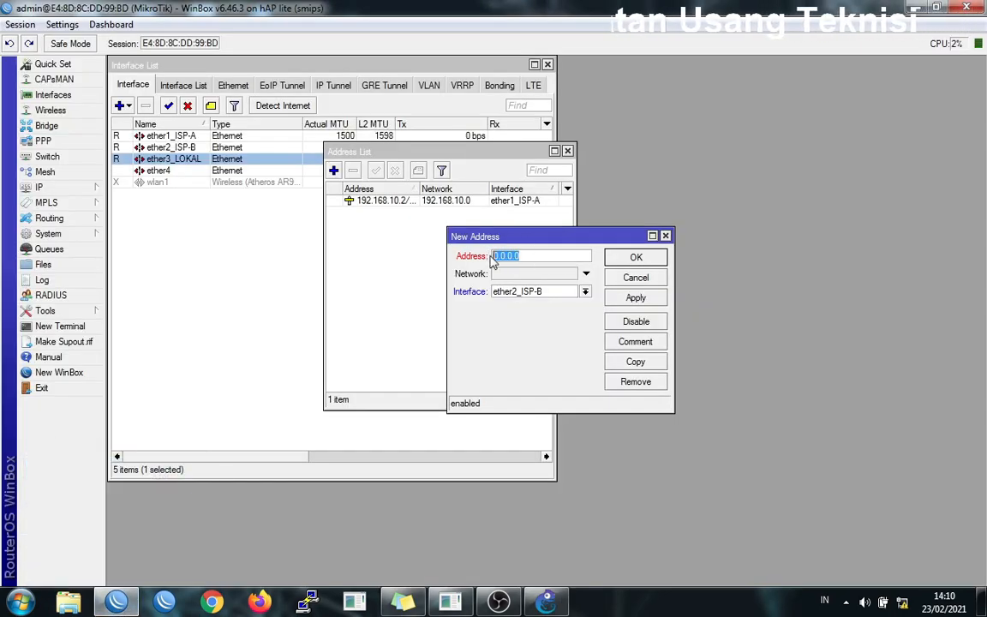
{"action": "right_click", "coordinate": [497, 257]}
{"action": "left_click", "coordinate": [533, 300]}
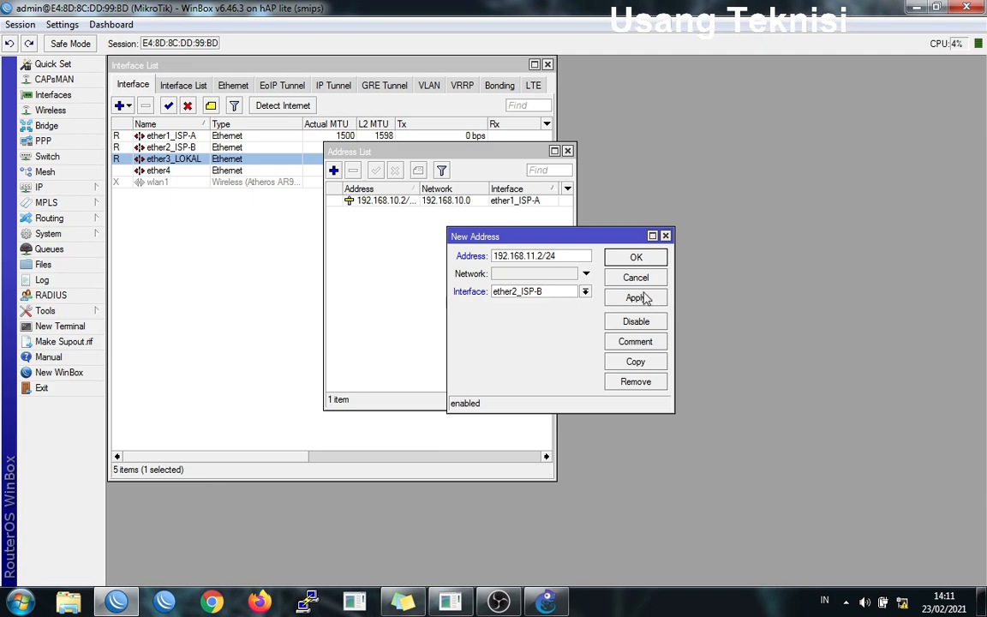
{"action": "left_click", "coordinate": [635, 298]}
{"action": "left_click", "coordinate": [635, 260]}
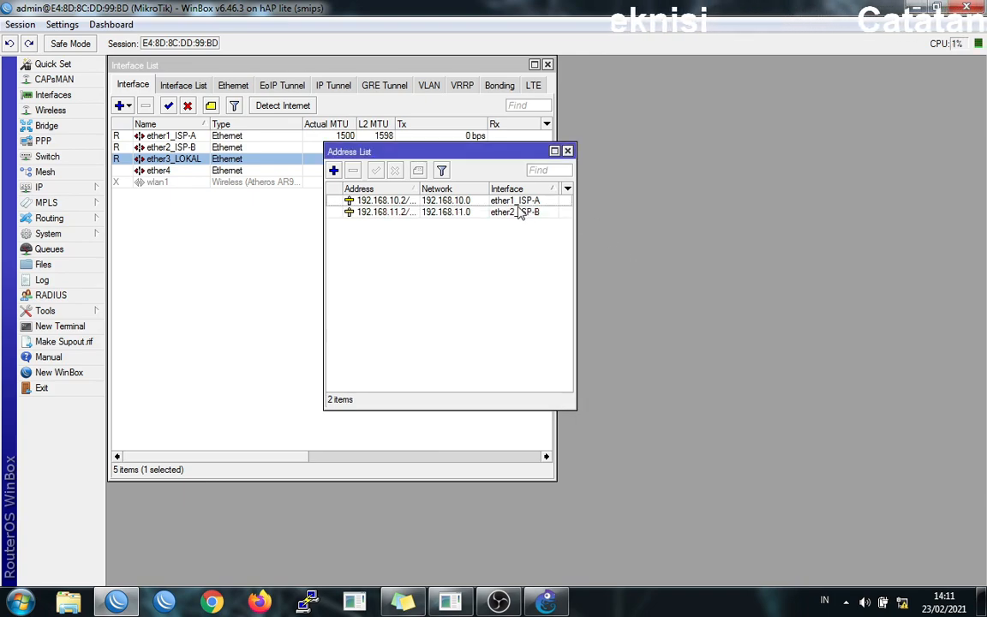
Step: Widen the Address List window and its Address column so the full addresses fit
{"action": "left_click_drag", "start_coordinate": [576, 246], "coordinate": [617, 272]}
{"action": "left_click", "coordinate": [446, 201]}
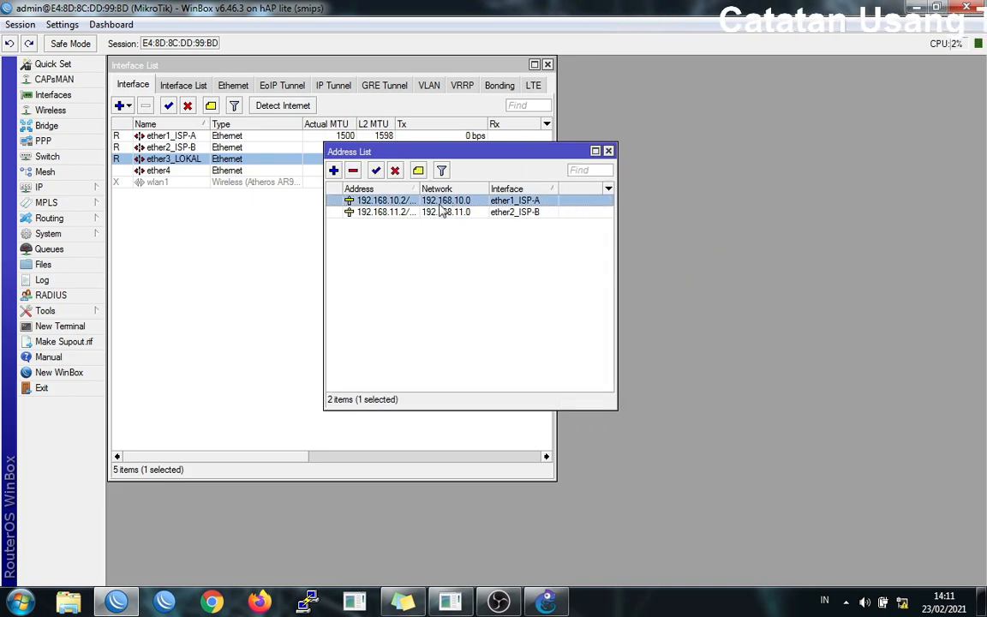
{"action": "left_click", "coordinate": [439, 212]}
{"action": "left_click", "coordinate": [441, 200]}
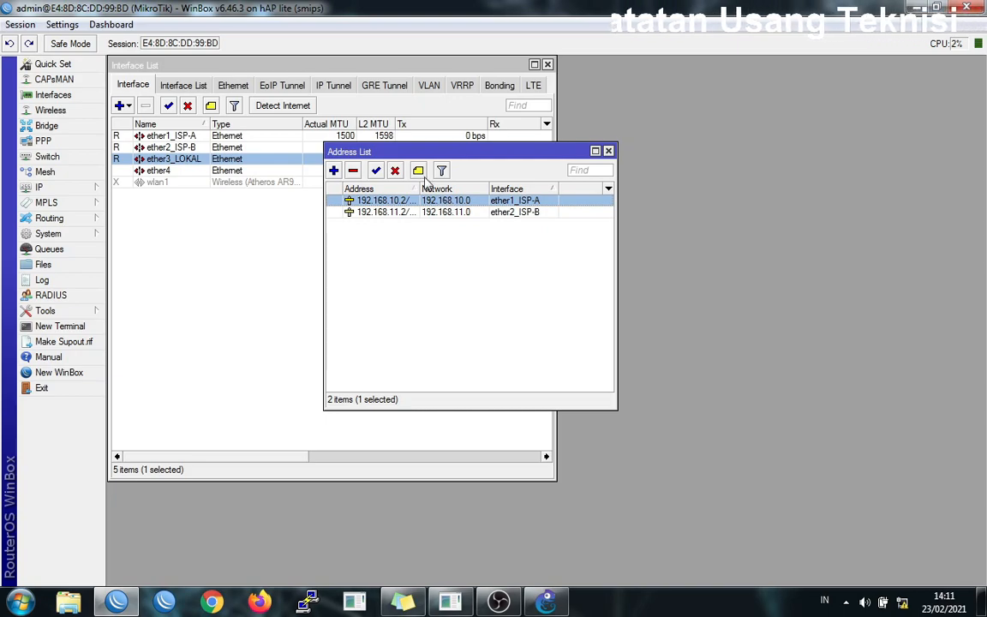
{"action": "left_click_drag", "start_coordinate": [420, 186], "coordinate": [442, 186]}
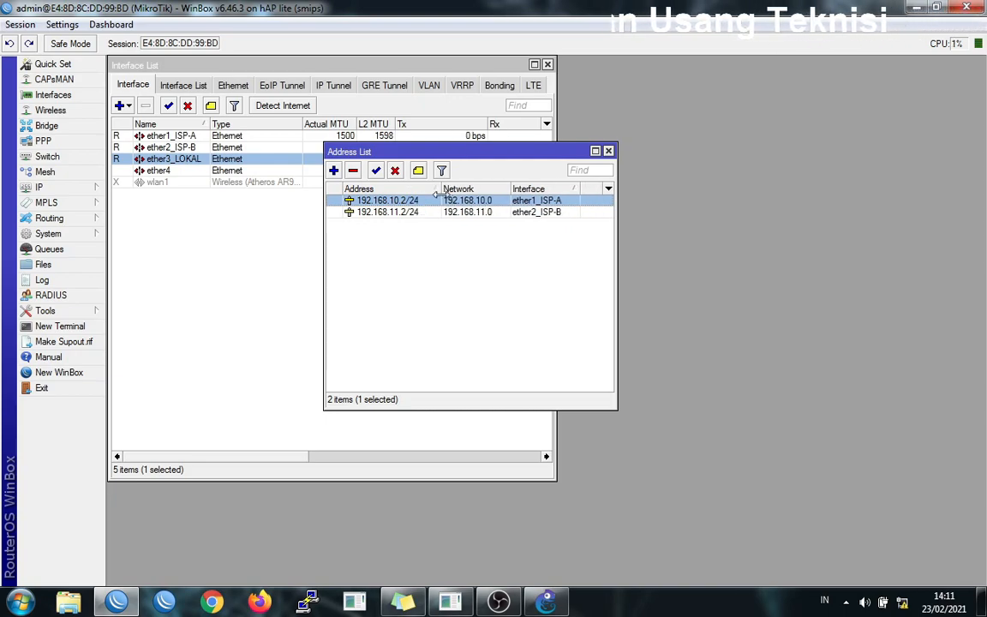
Step: Add the comment KONEKSI 1 to the 192.168.10.2/24 address entry and save it
{"action": "double_click", "coordinate": [395, 201]}
{"action": "left_click", "coordinate": [641, 342]}
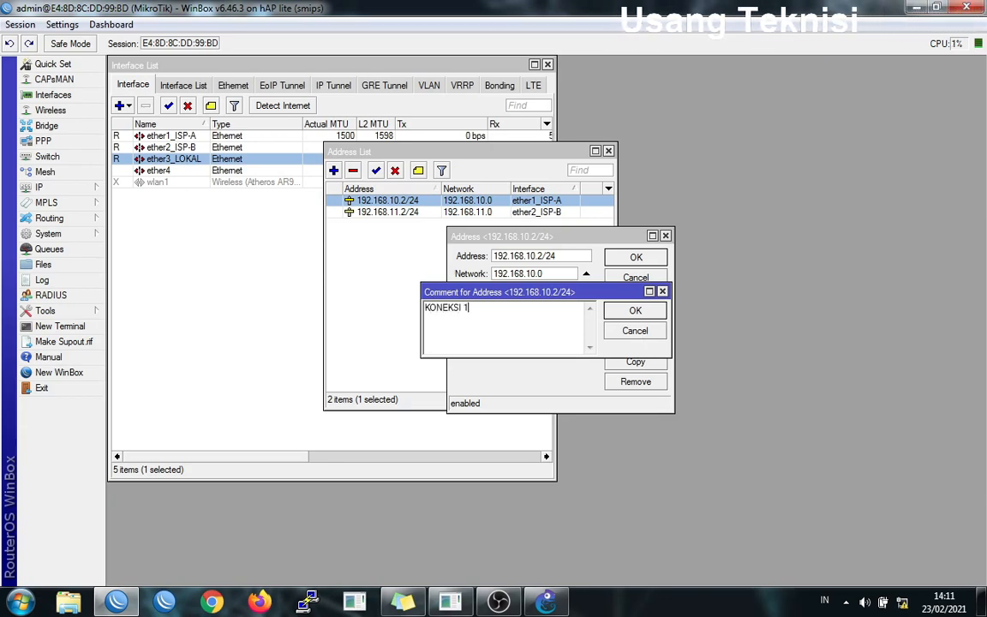
{"action": "left_click", "coordinate": [635, 311]}
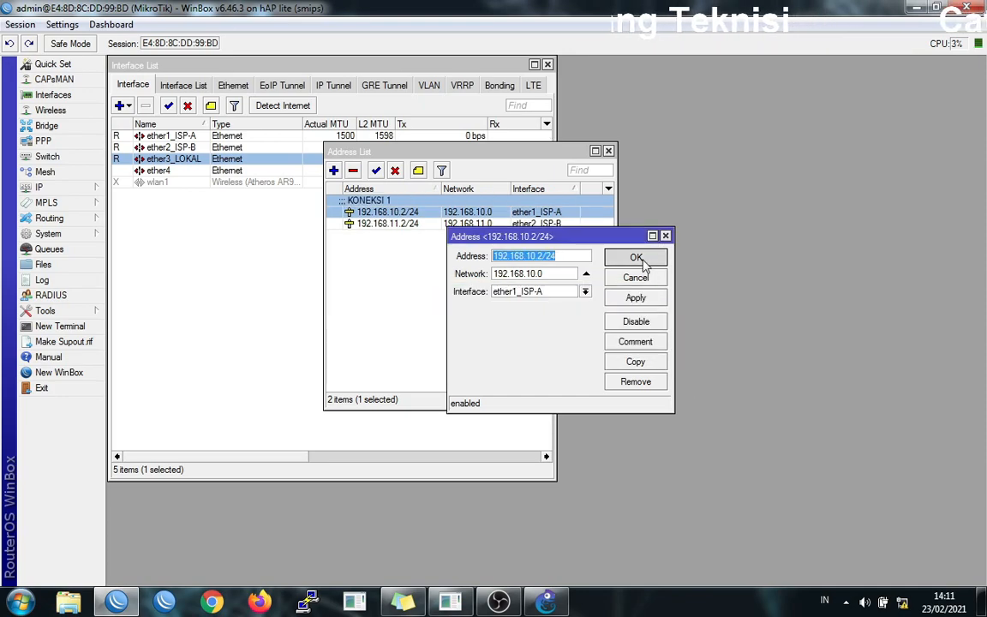
{"action": "left_click", "coordinate": [636, 257]}
Step: Add the comment KONEKSI 2 to the 192.168.11.2/24 address entry and save it
{"action": "double_click", "coordinate": [496, 224]}
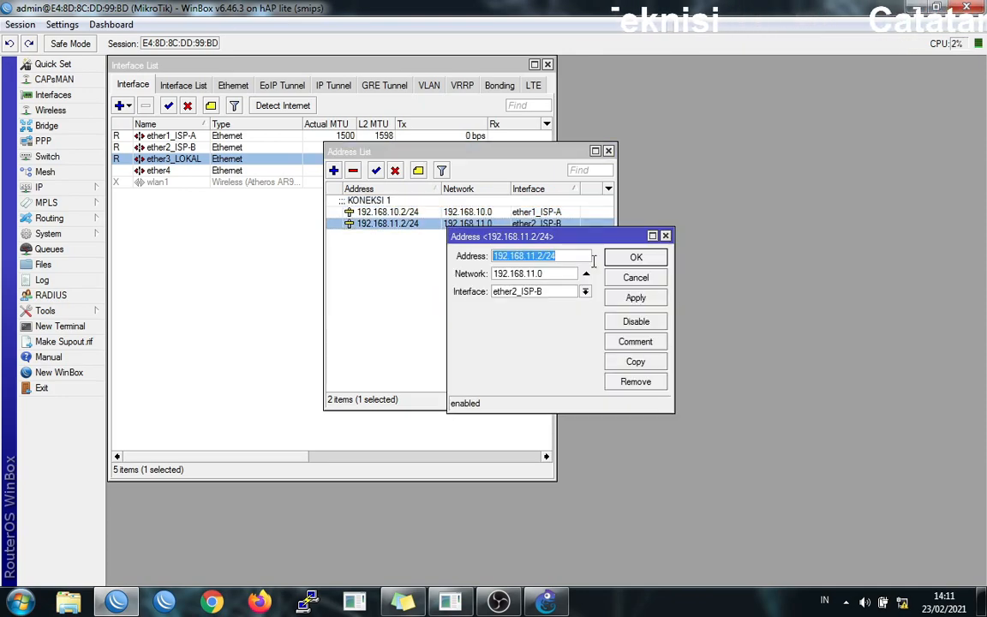
{"action": "left_click", "coordinate": [650, 343]}
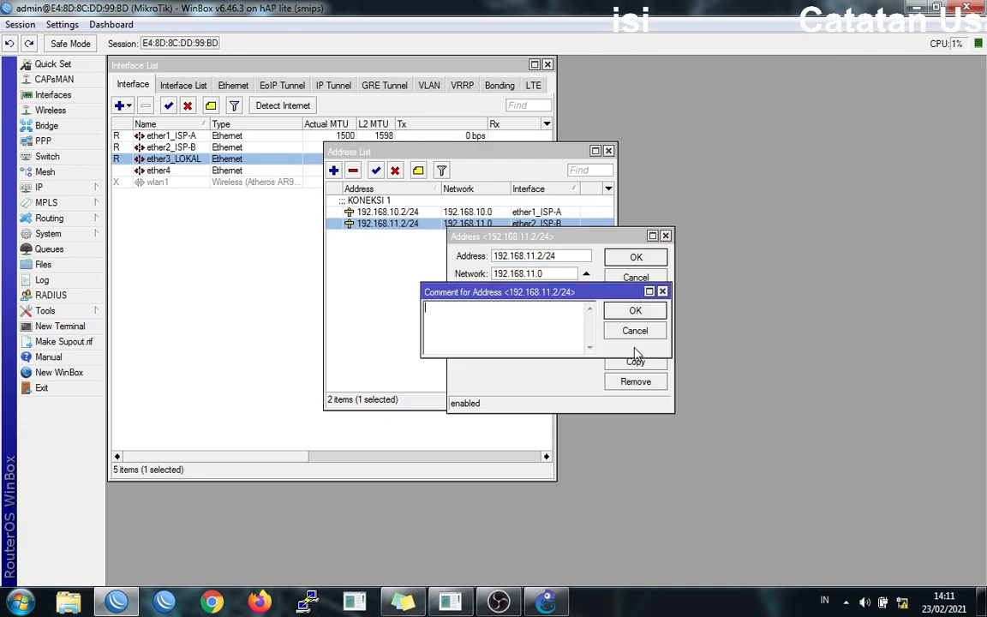
{"action": "type", "text": "KONEKSI 2"}
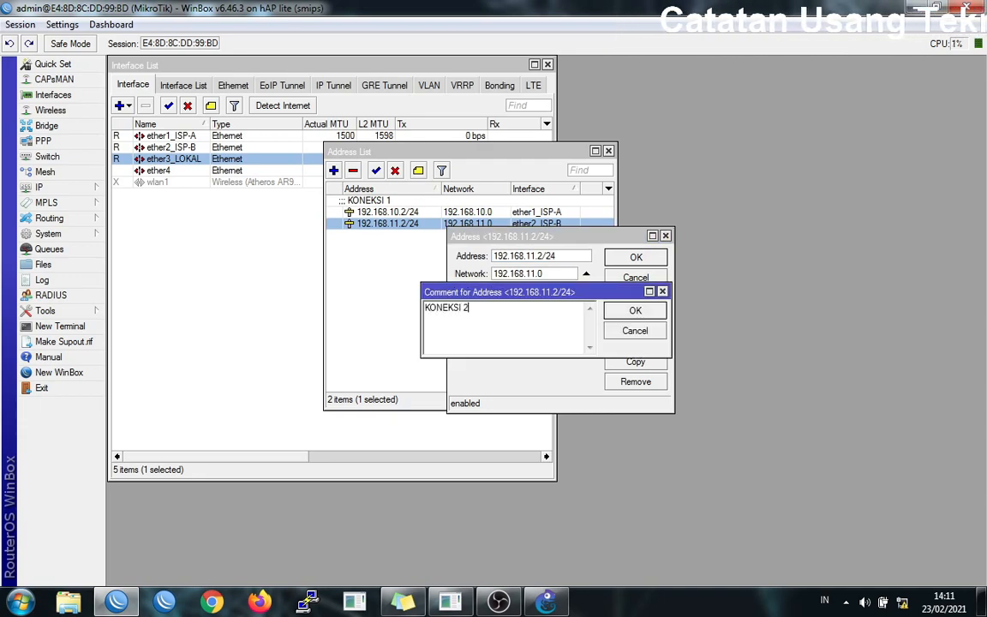
{"action": "left_click", "coordinate": [654, 317]}
{"action": "left_click", "coordinate": [696, 257]}
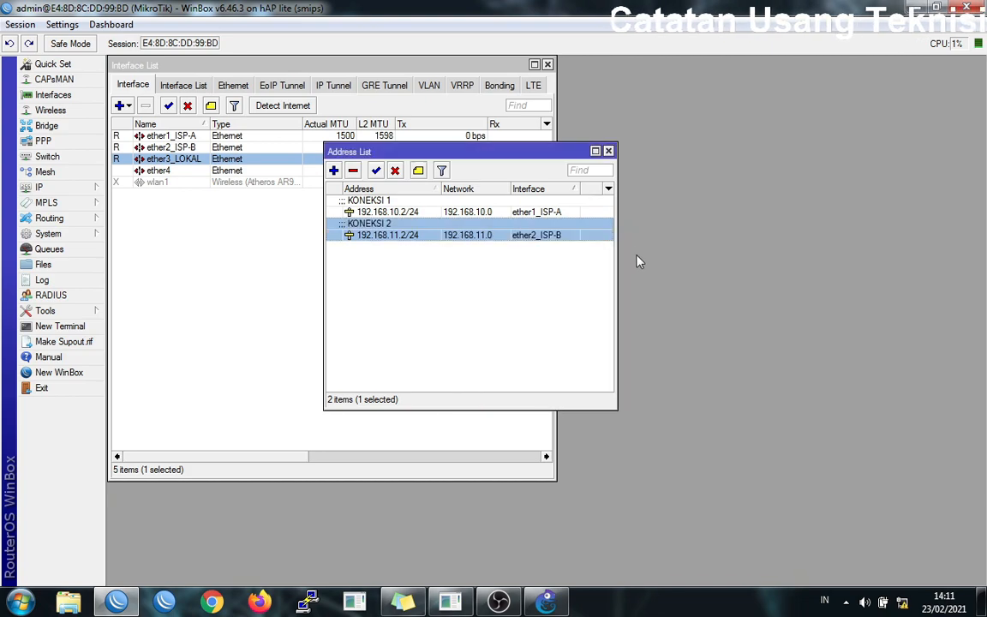
Step: Close the address list, open the firewall's NAT rules, and move the Firewall window clear of the interface names
{"action": "left_click", "coordinate": [608, 151]}
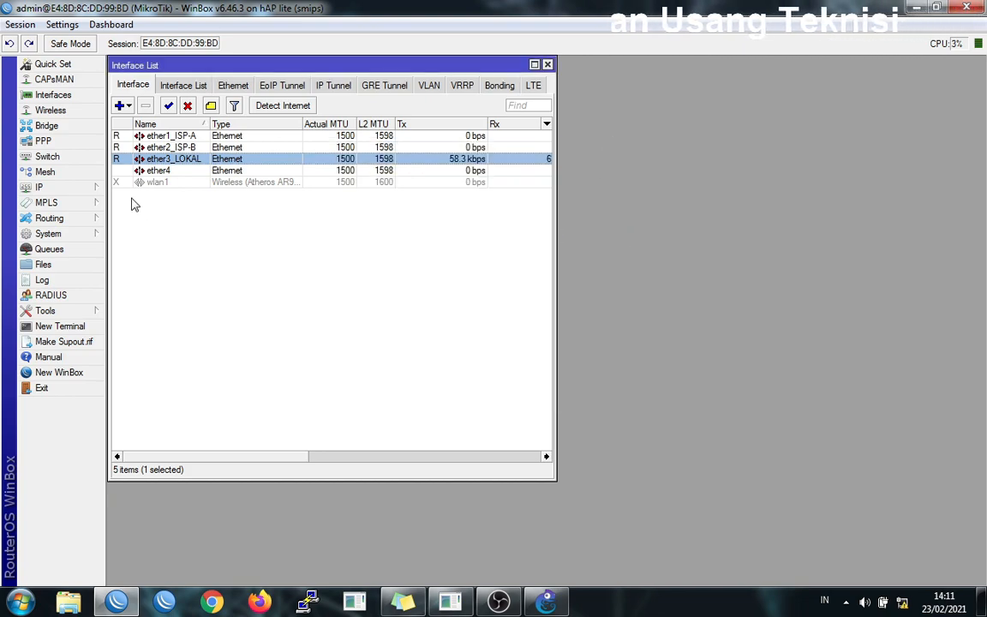
{"action": "left_click", "coordinate": [84, 187]}
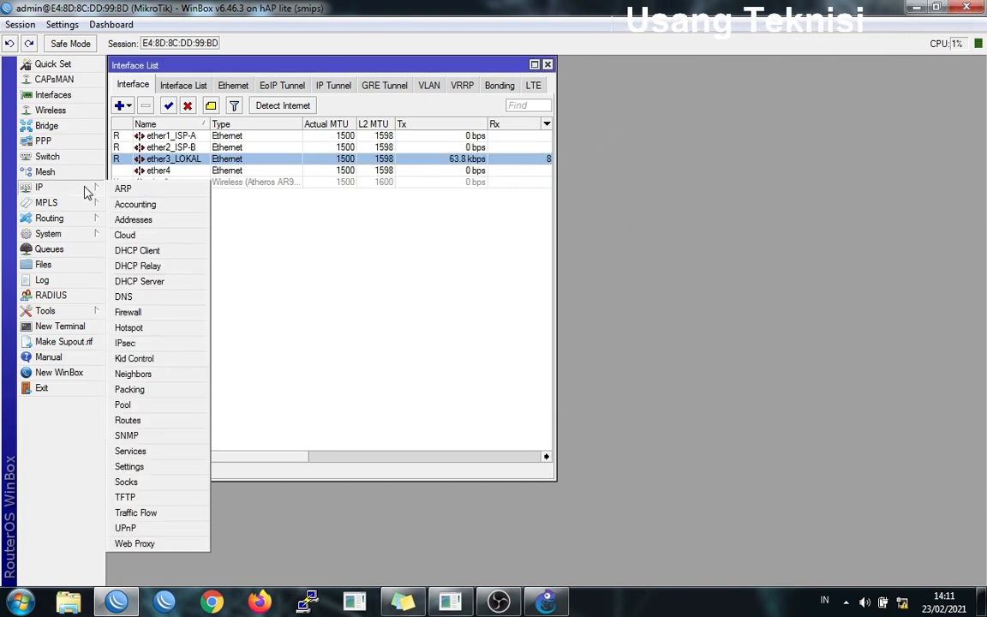
{"action": "left_click", "coordinate": [128, 312]}
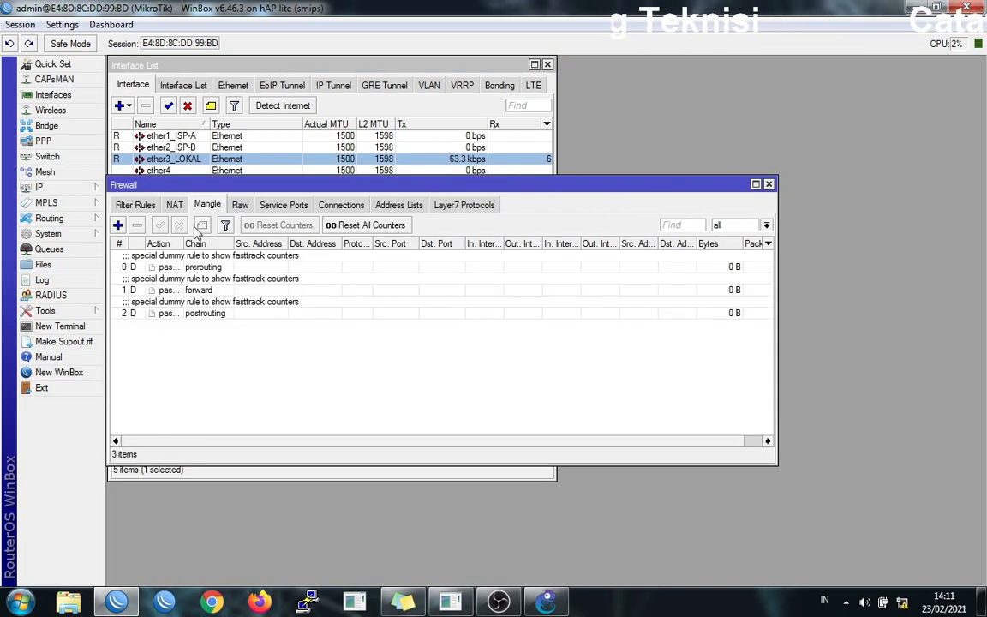
{"action": "left_click", "coordinate": [172, 205]}
{"action": "left_click", "coordinate": [134, 205]}
{"action": "left_click", "coordinate": [173, 205]}
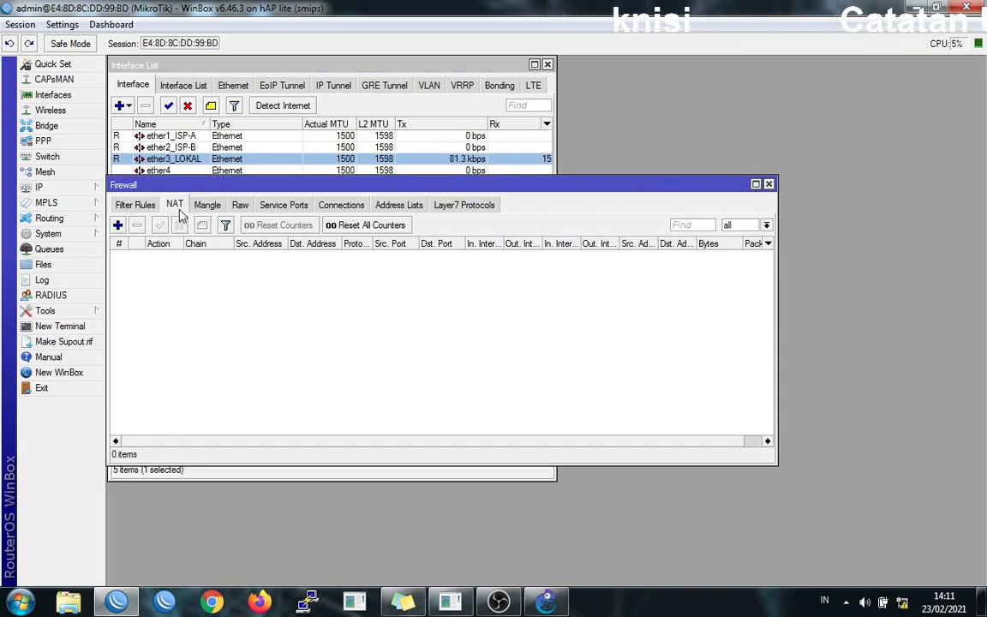
{"action": "left_click_drag", "start_coordinate": [315, 191], "coordinate": [506, 228]}
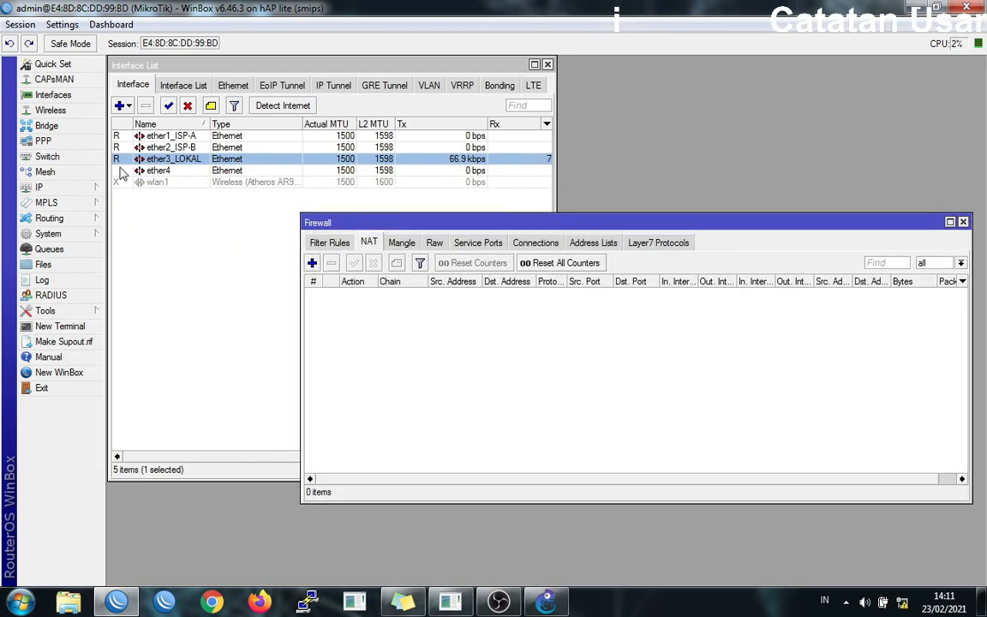
{"action": "left_click", "coordinate": [171, 136]}
{"action": "left_click", "coordinate": [685, 383]}
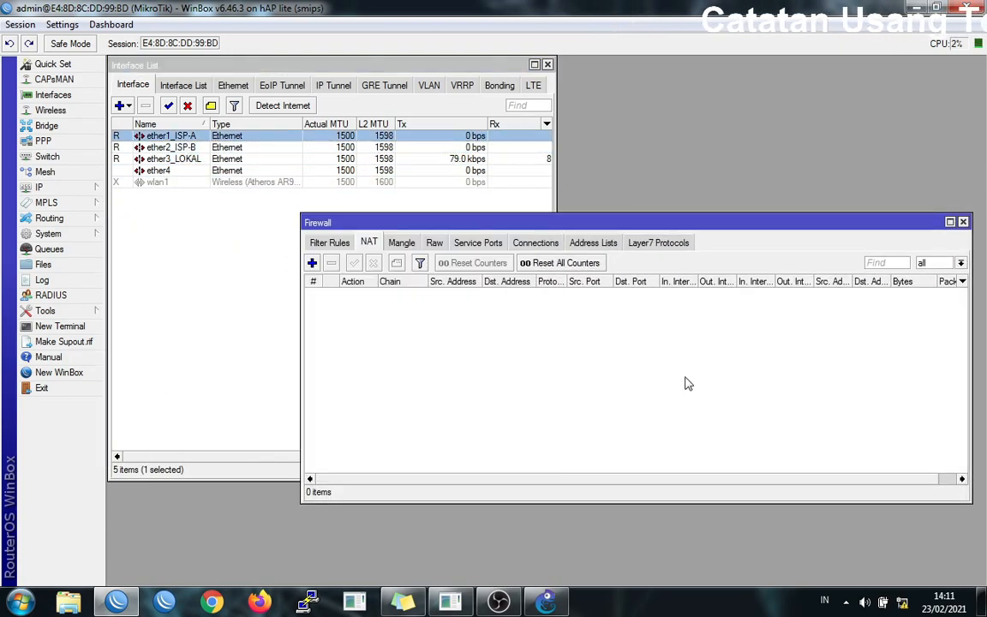
Step: Start a new NAT rule with chain srcnat and outgoing interface ether1_ISP-A
{"action": "left_click", "coordinate": [312, 263]}
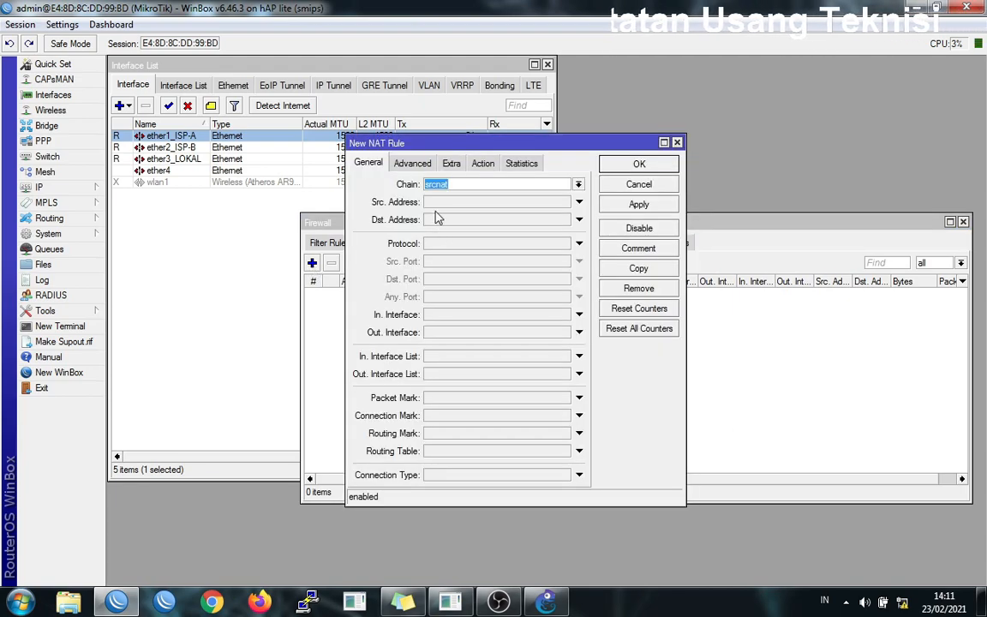
{"action": "left_click", "coordinate": [456, 333]}
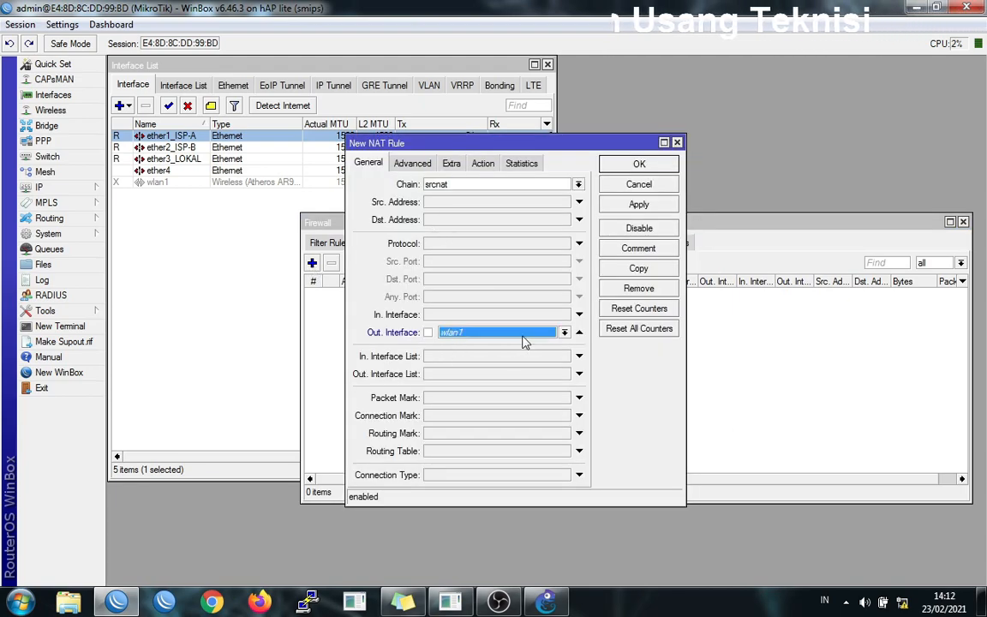
{"action": "left_click", "coordinate": [533, 334]}
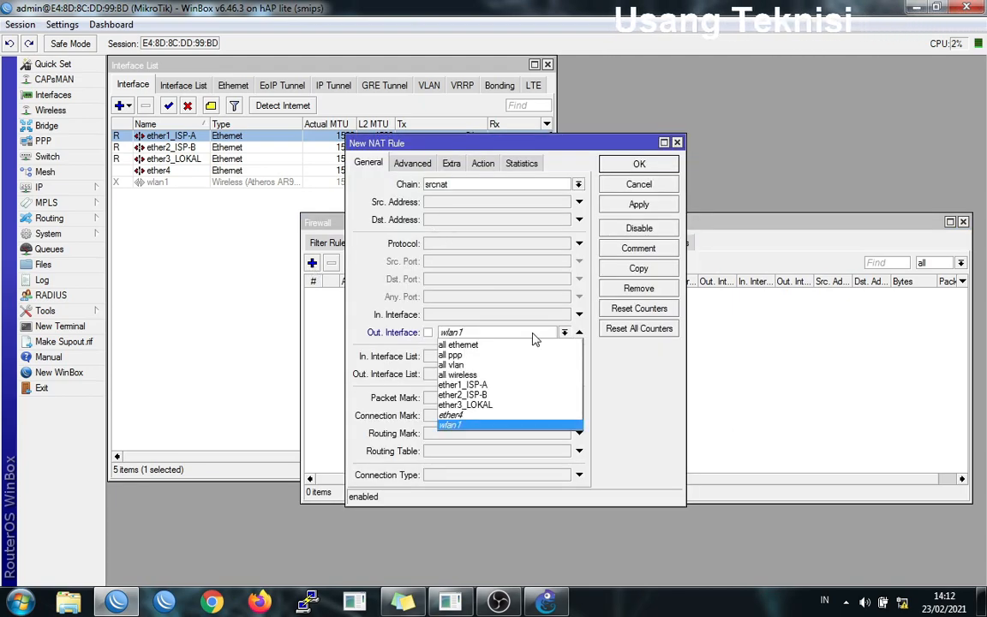
{"action": "left_click", "coordinate": [513, 388]}
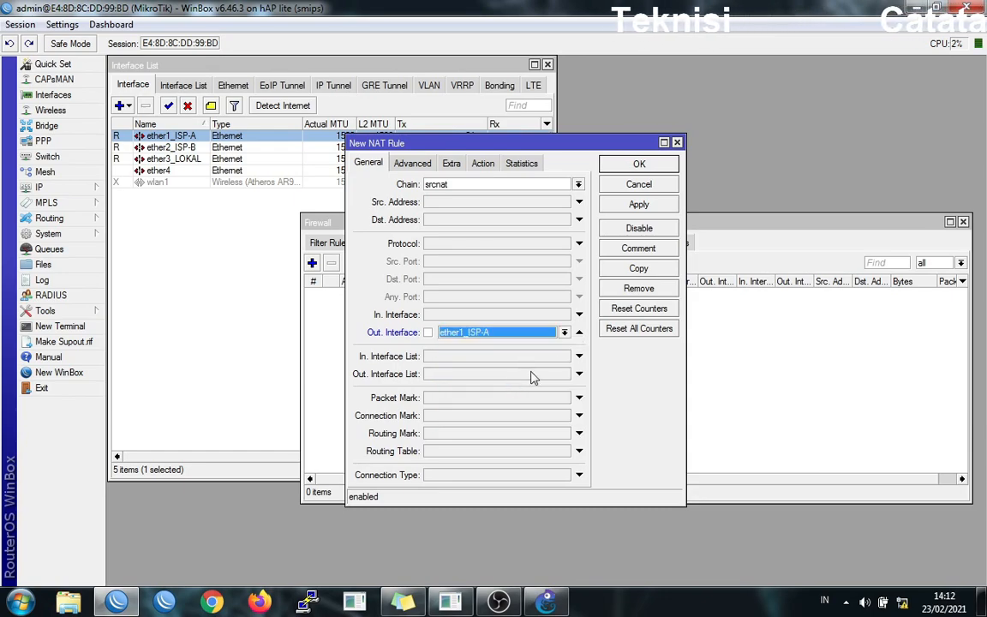
{"action": "left_click", "coordinate": [484, 164]}
{"action": "left_click", "coordinate": [369, 163]}
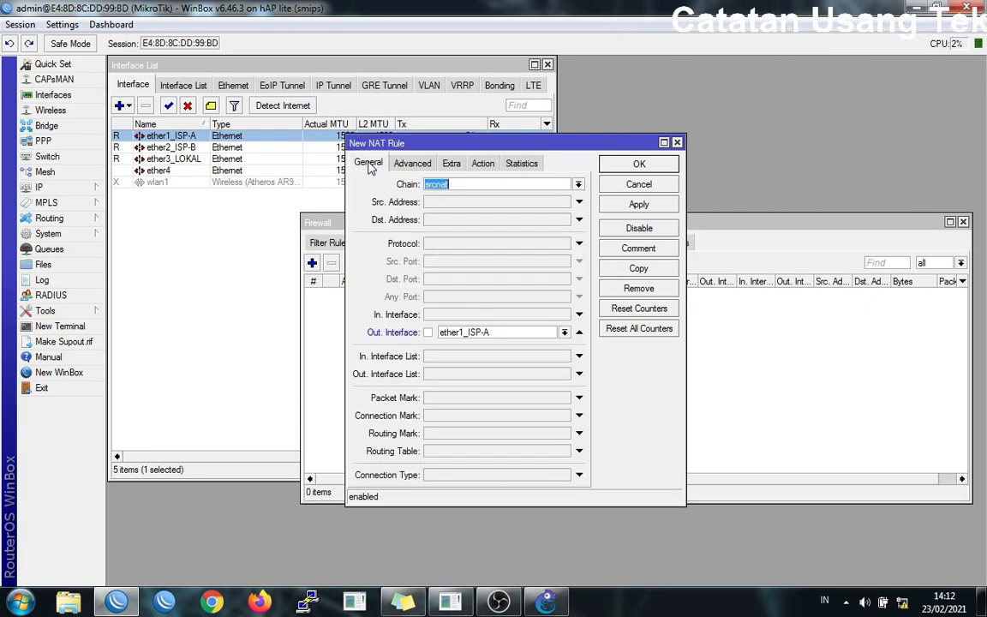
{"action": "left_click", "coordinate": [457, 185]}
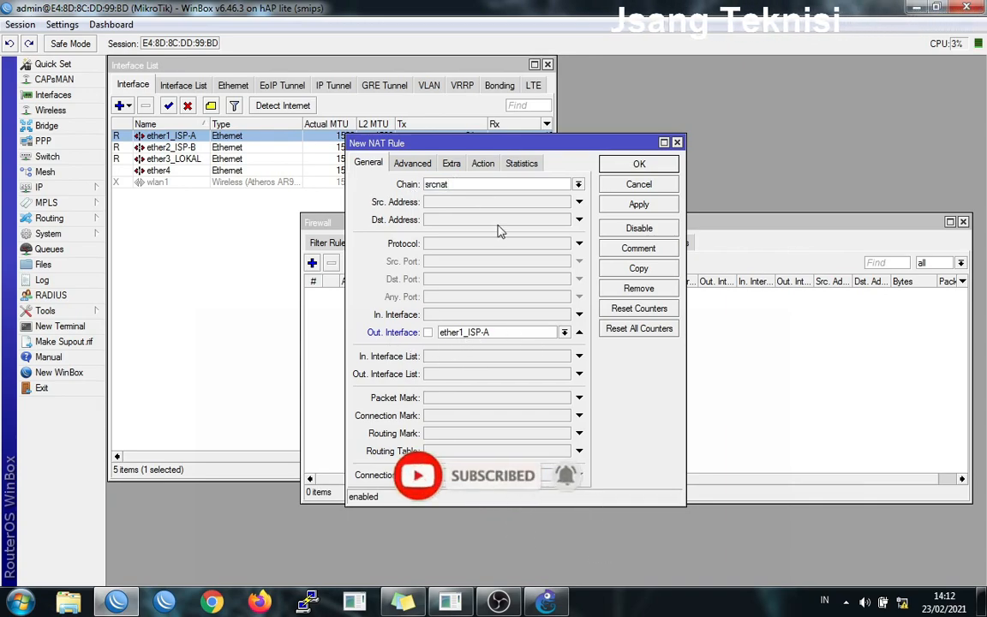
Step: Set the NAT rule's action to masquerade, save the rule, and widen the Action column in the rule list
{"action": "left_click", "coordinate": [484, 165]}
{"action": "left_click", "coordinate": [490, 186]}
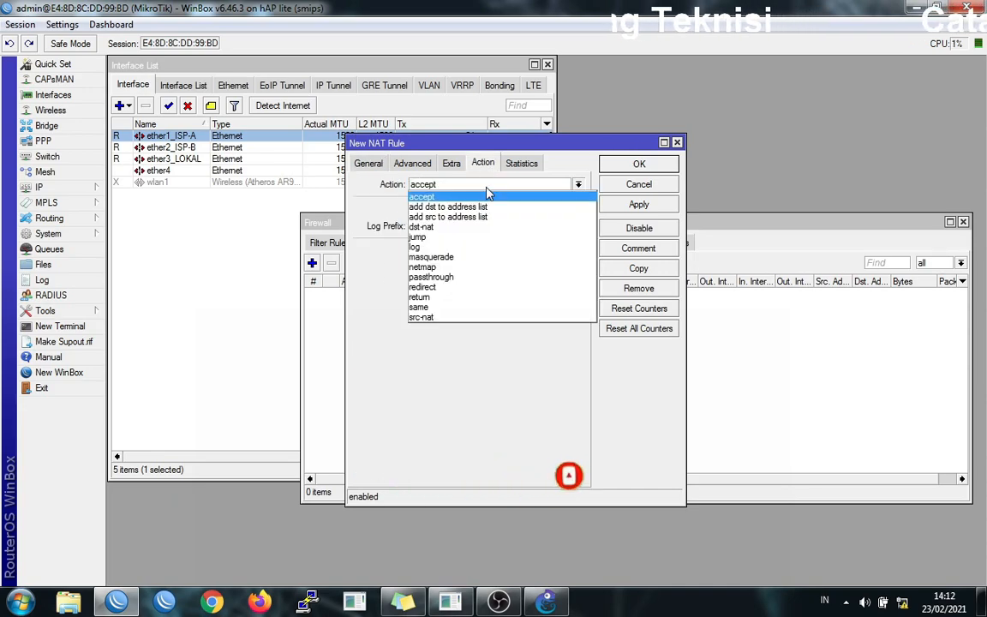
{"action": "left_click", "coordinate": [449, 259]}
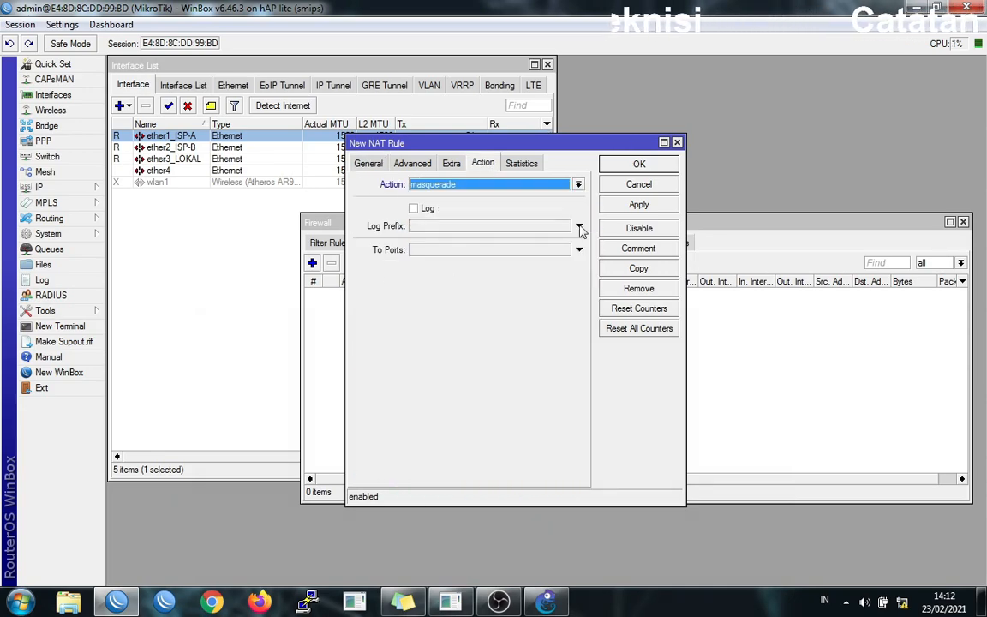
{"action": "left_click", "coordinate": [638, 204]}
{"action": "left_click", "coordinate": [639, 164]}
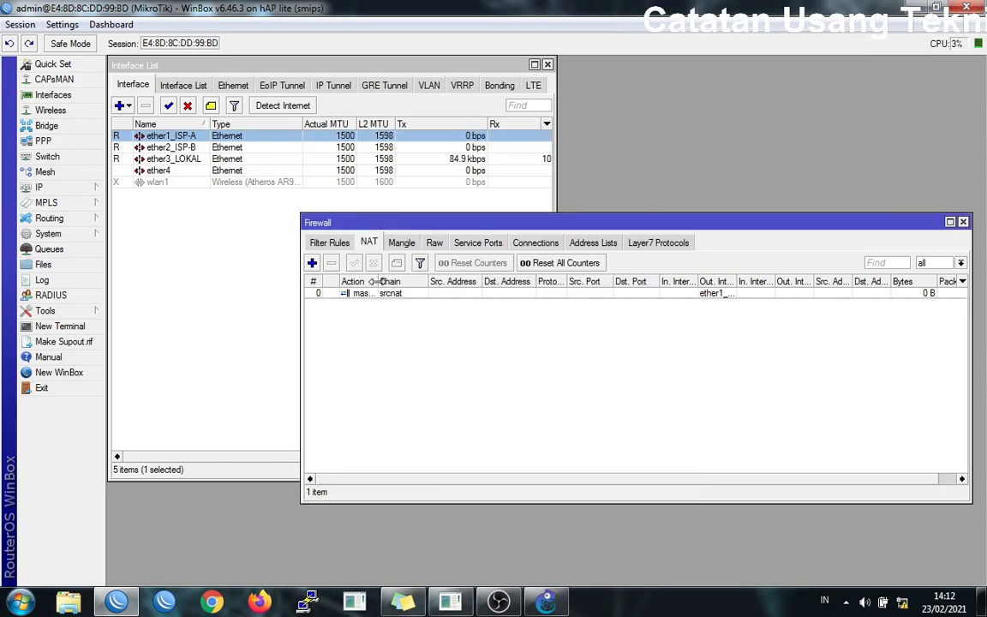
{"action": "left_click_drag", "start_coordinate": [378, 281], "coordinate": [412, 282]}
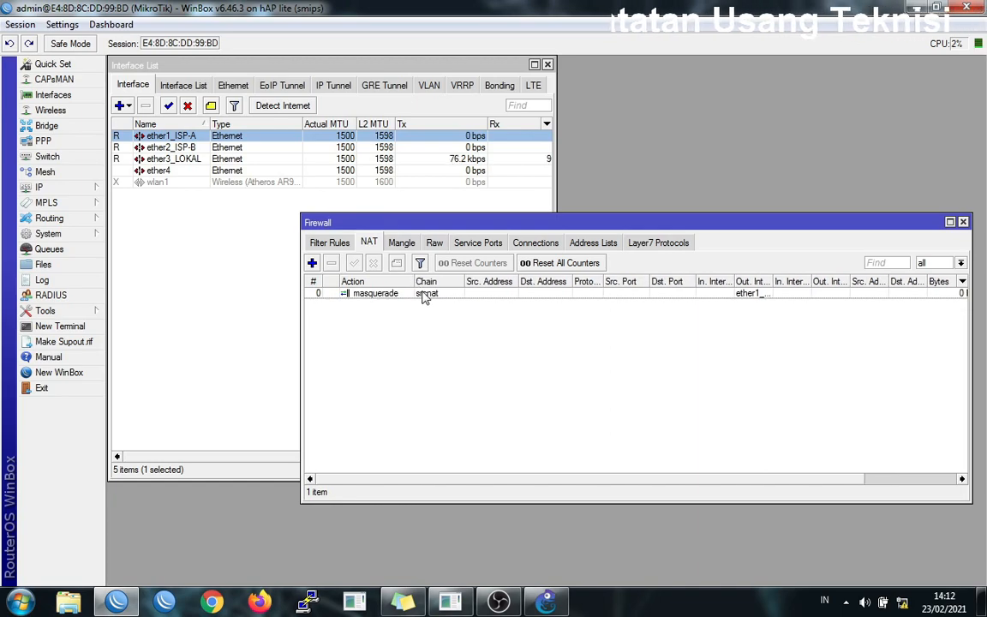
Step: Duplicate the masquerade NAT rule, set the copy's outgoing interface to ether2_ISP-B, and save both rules
{"action": "double_click", "coordinate": [426, 295]}
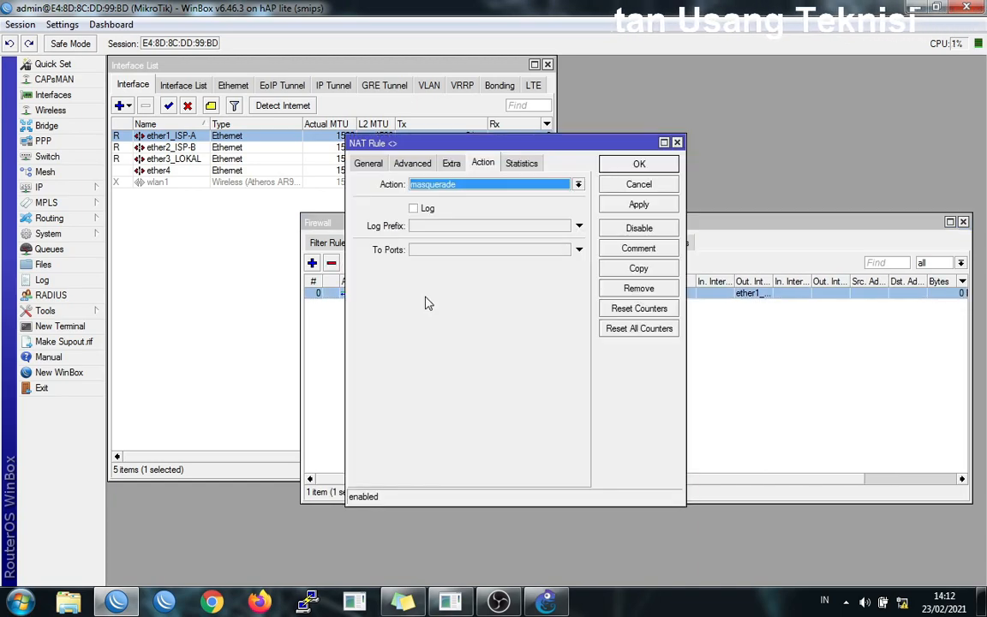
{"action": "left_click", "coordinate": [639, 269]}
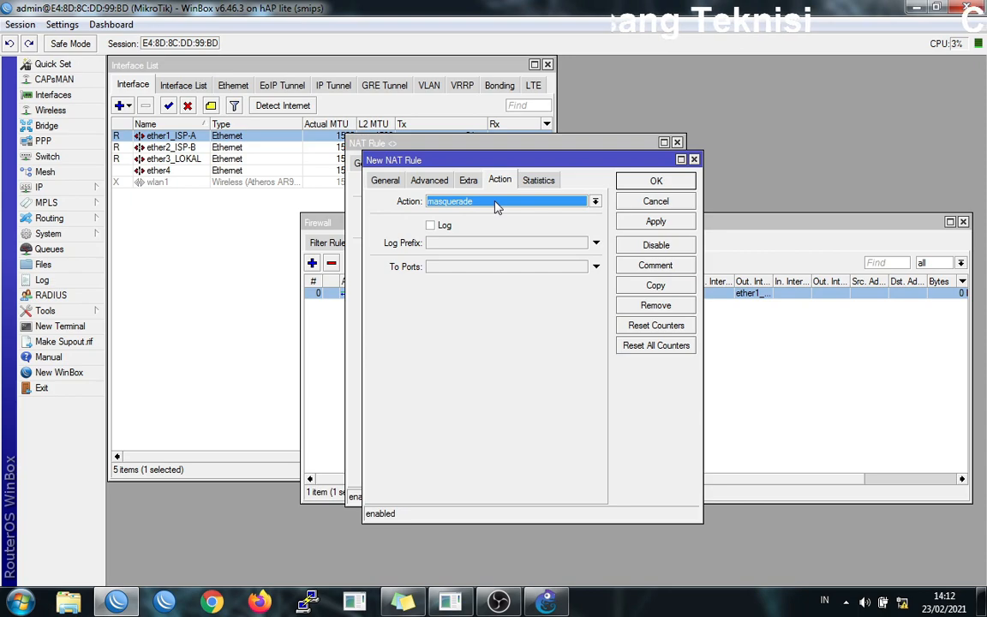
{"action": "left_click", "coordinate": [385, 183]}
{"action": "left_click", "coordinate": [494, 351]}
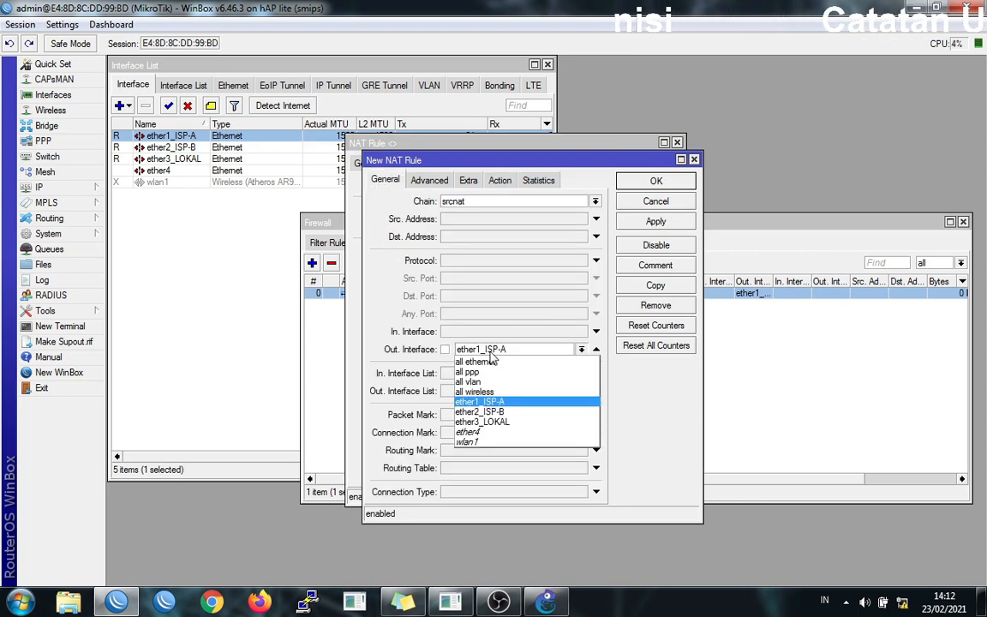
{"action": "left_click", "coordinate": [504, 411]}
{"action": "left_click", "coordinate": [656, 221]}
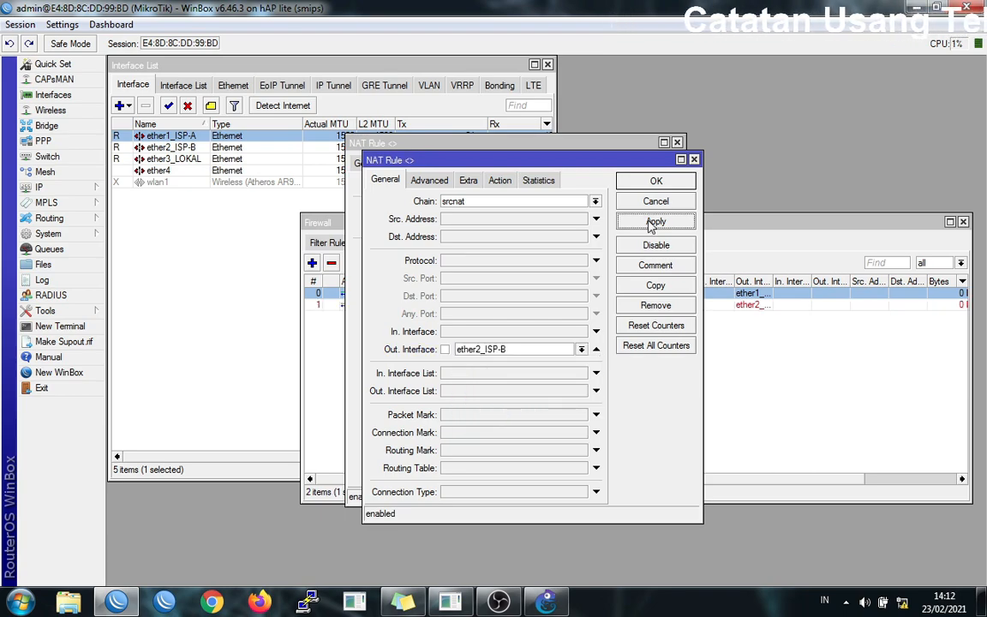
{"action": "left_click", "coordinate": [654, 183]}
{"action": "left_click", "coordinate": [642, 165]}
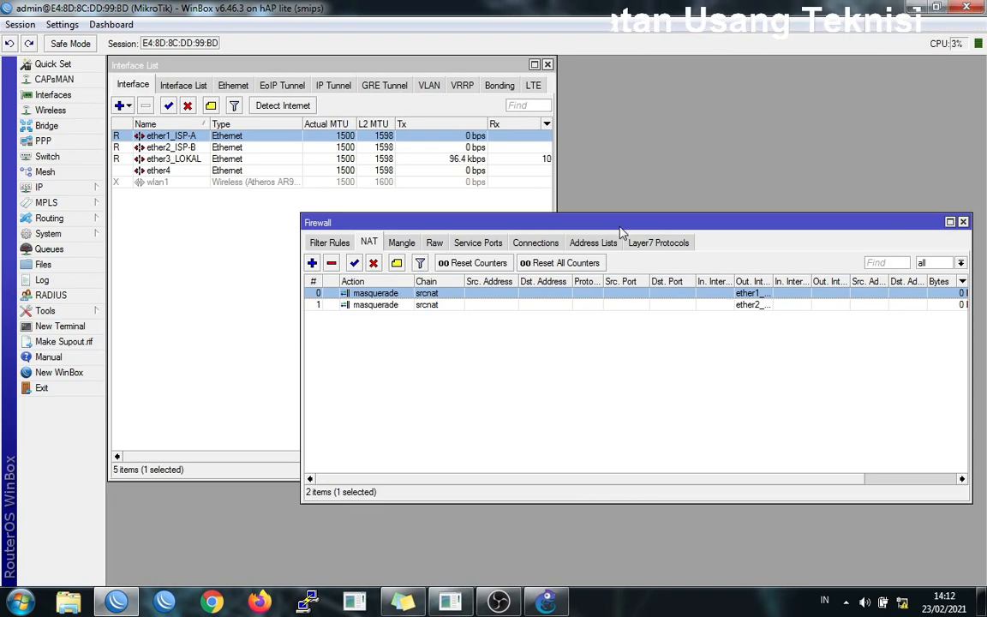
Step: Start a new firewall mangle rule with chain prerouting and incoming interface ether3_LOKAL
{"action": "left_click_drag", "start_coordinate": [620, 224], "coordinate": [573, 184]}
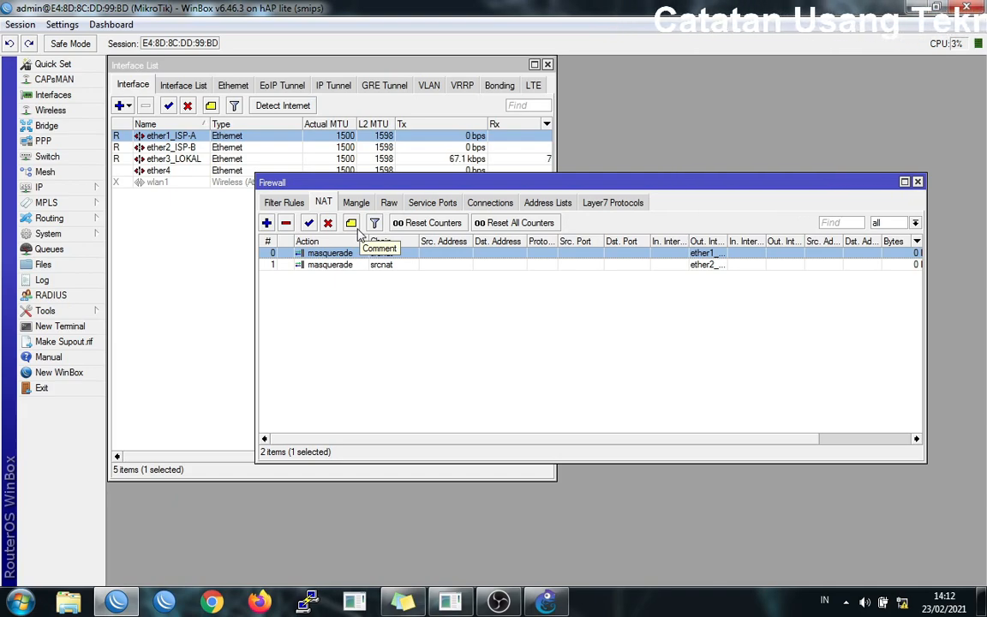
{"action": "left_click", "coordinate": [357, 203]}
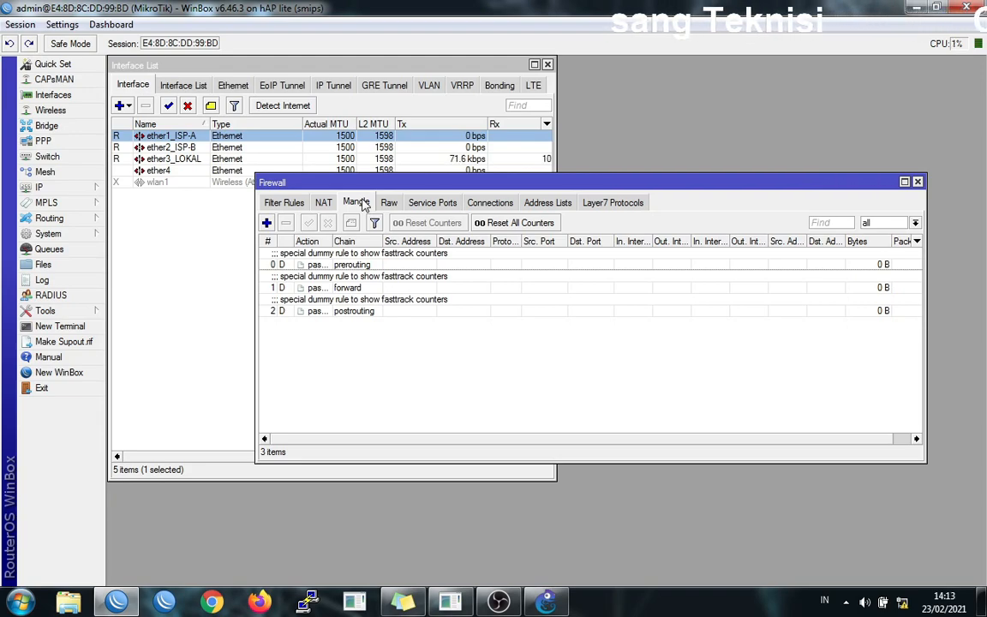
{"action": "left_click", "coordinate": [267, 223]}
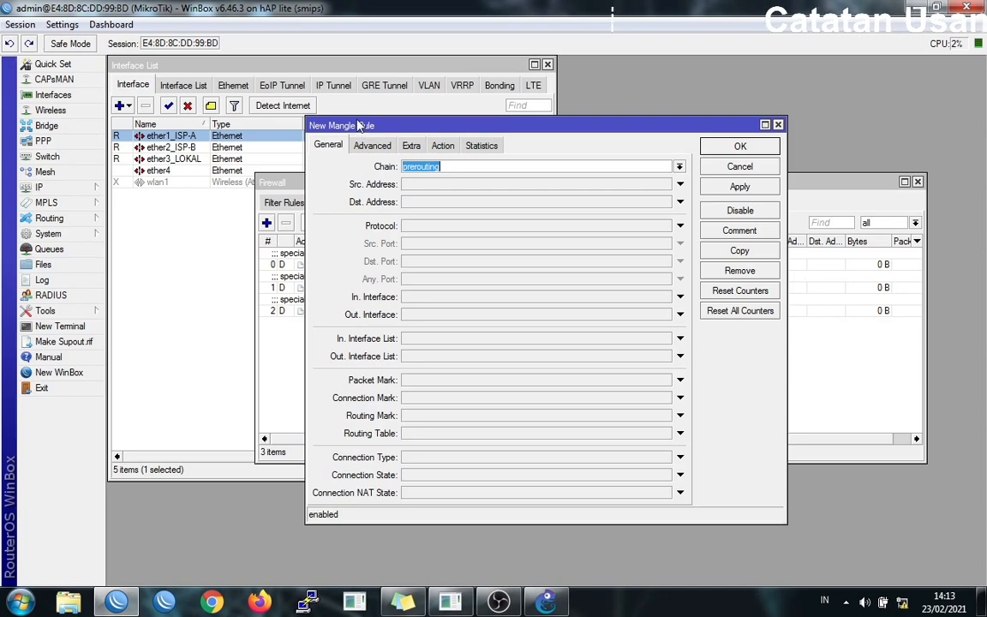
{"action": "left_click_drag", "start_coordinate": [362, 126], "coordinate": [394, 150]}
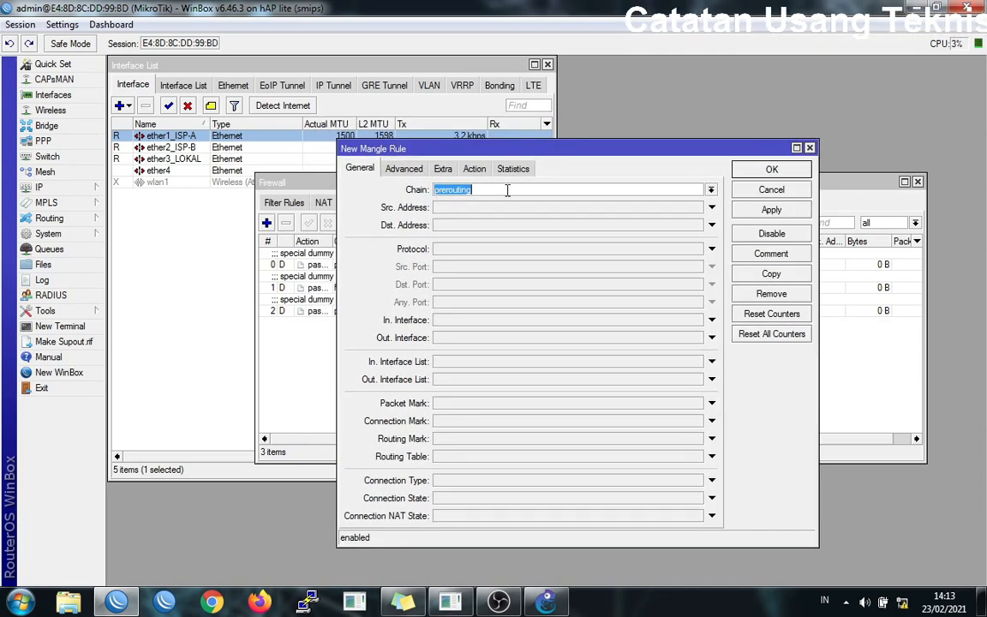
{"action": "left_click", "coordinate": [472, 322]}
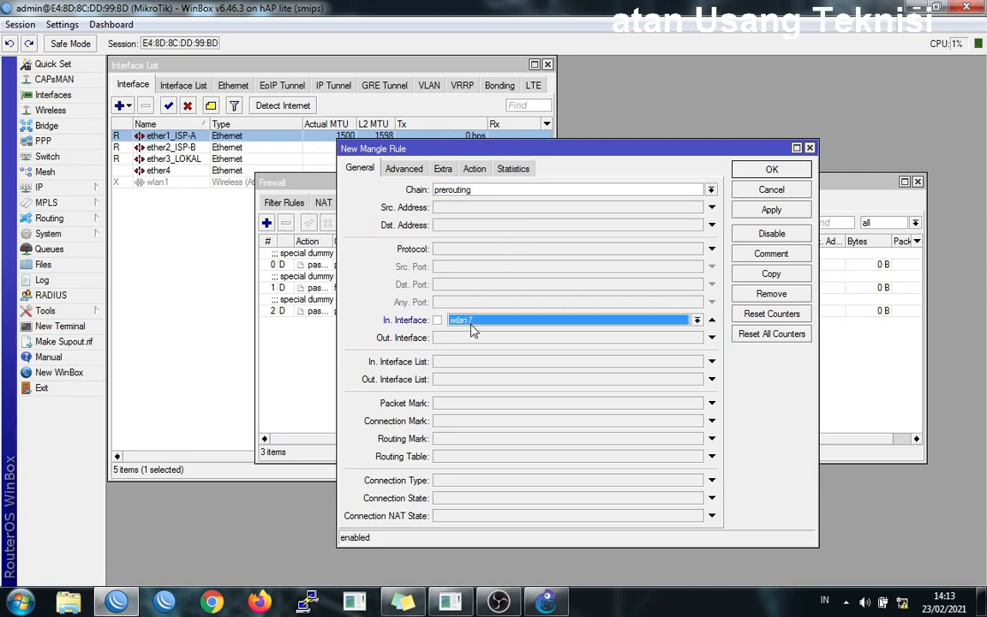
{"action": "left_click", "coordinate": [527, 324]}
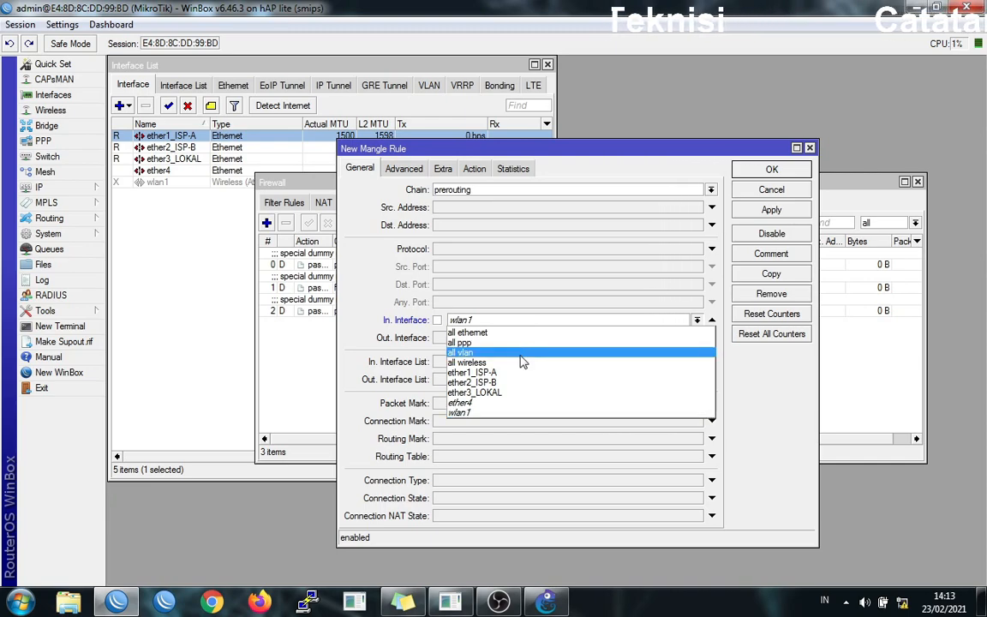
{"action": "left_click", "coordinate": [517, 396]}
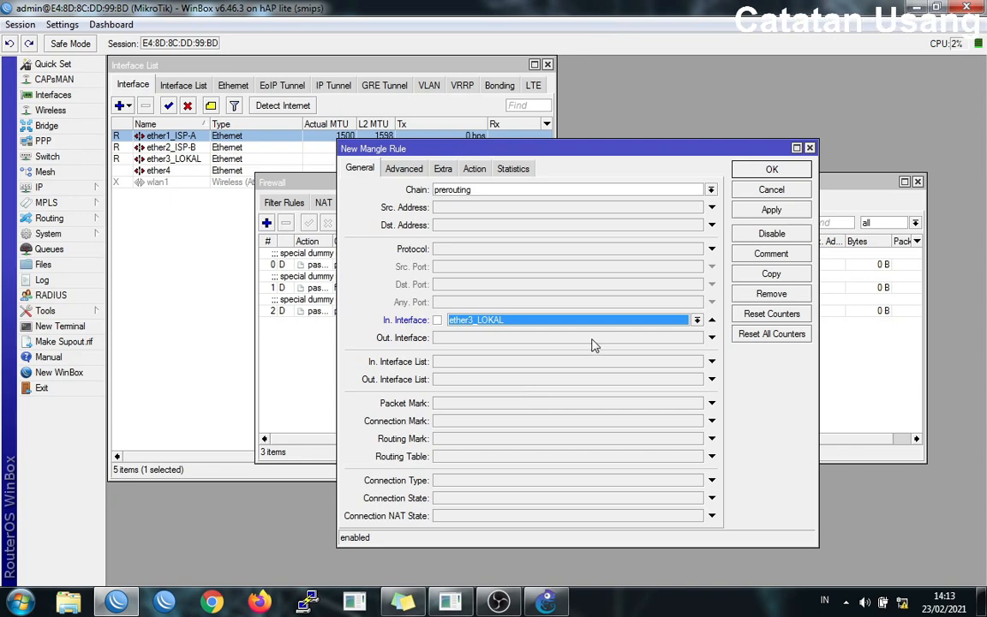
Step: Set the mangle rule's per connection classifier to src address and port with the values 2/0
{"action": "left_click", "coordinate": [403, 170]}
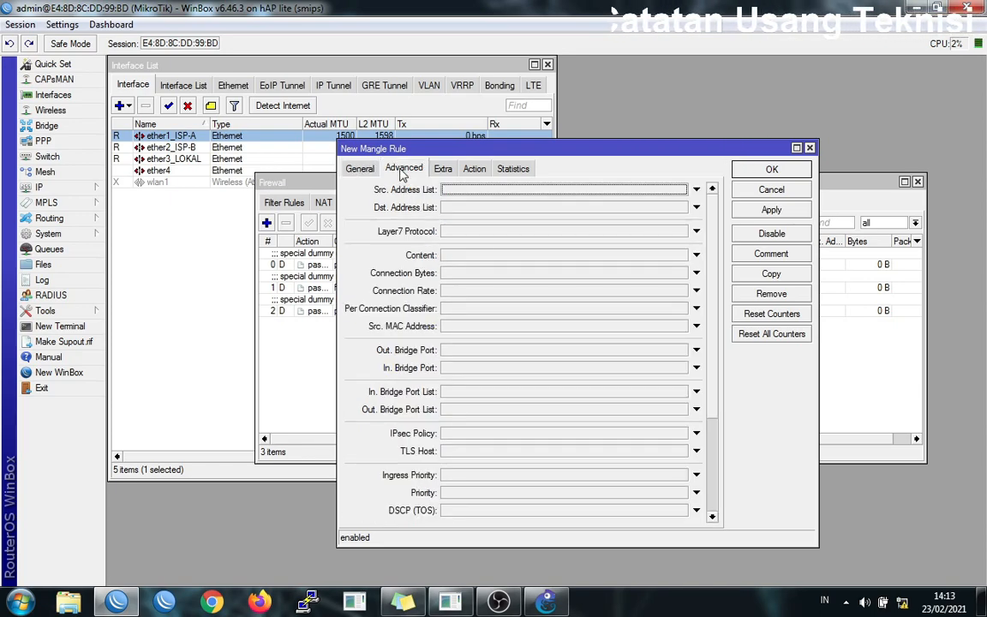
{"action": "left_click", "coordinate": [457, 313]}
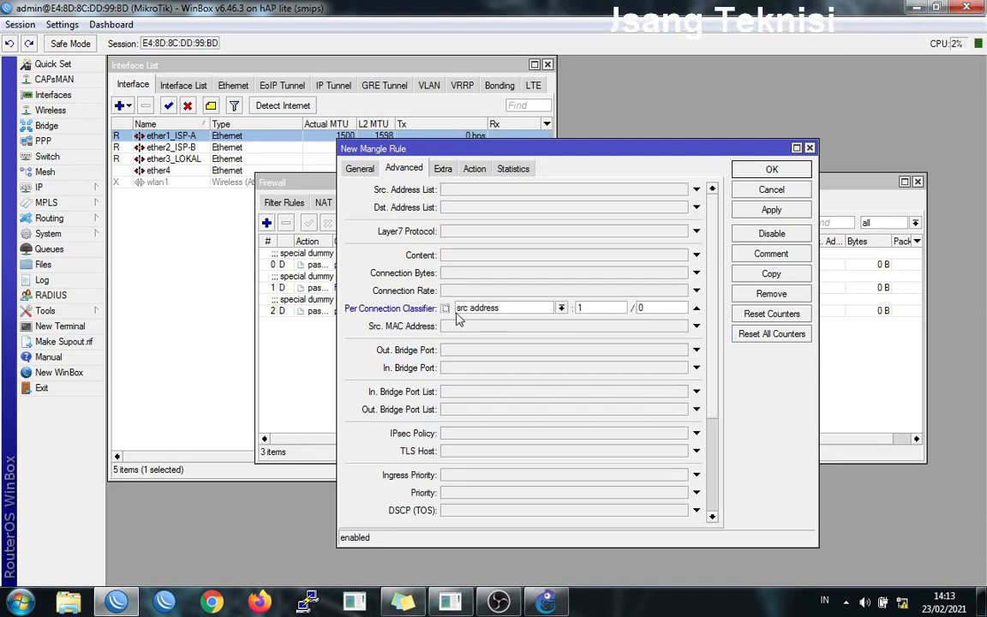
{"action": "left_click", "coordinate": [470, 308]}
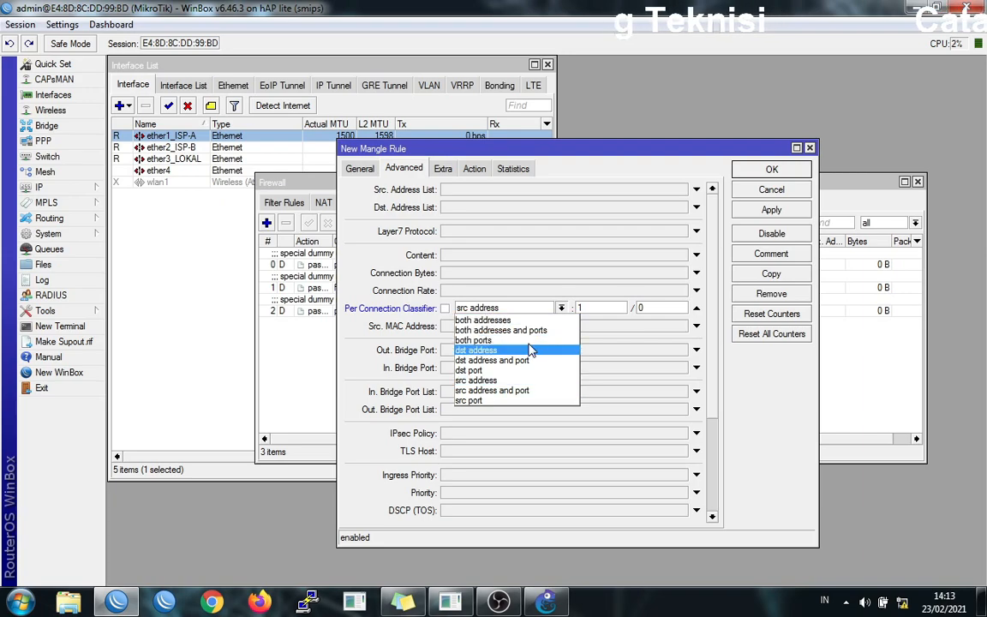
{"action": "left_click", "coordinate": [529, 391]}
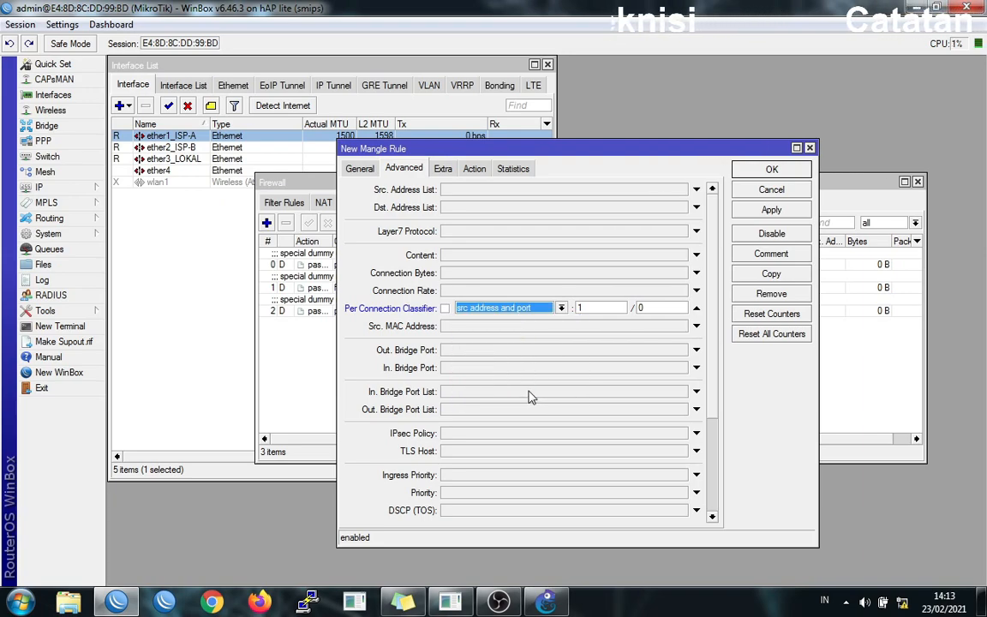
{"action": "left_click", "coordinate": [589, 307]}
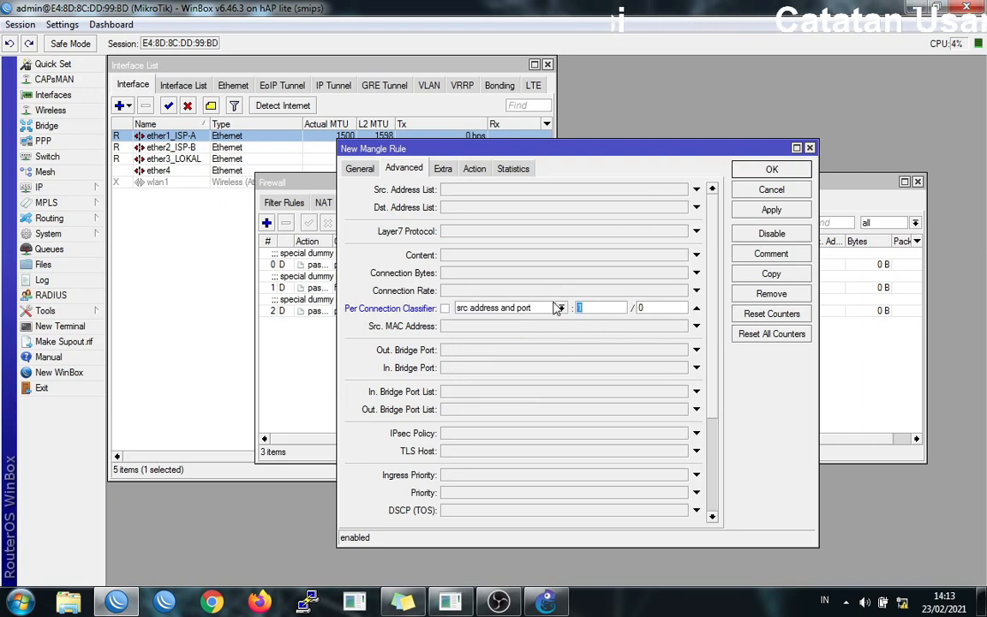
{"action": "type", "text": "2"}
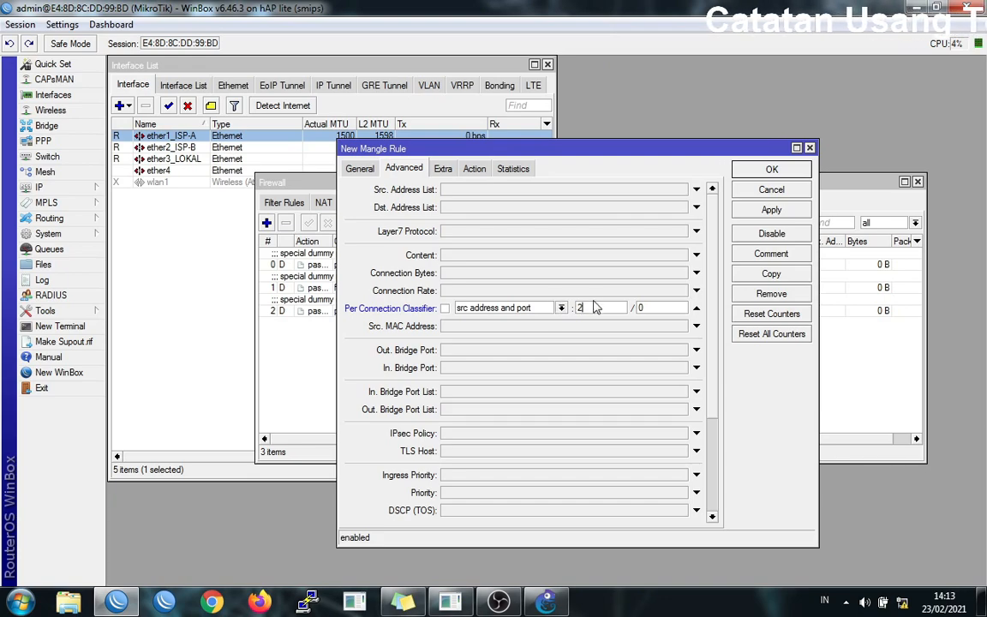
{"action": "left_click", "coordinate": [640, 308]}
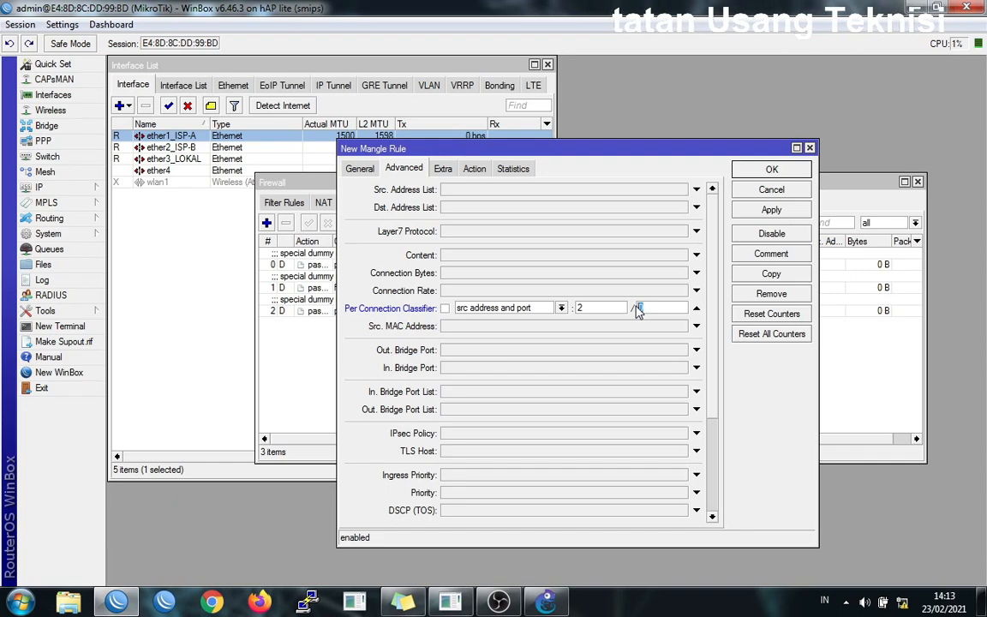
Step: Set the mangle rule's destination address type to local and invert the match
{"action": "left_click", "coordinate": [443, 169]}
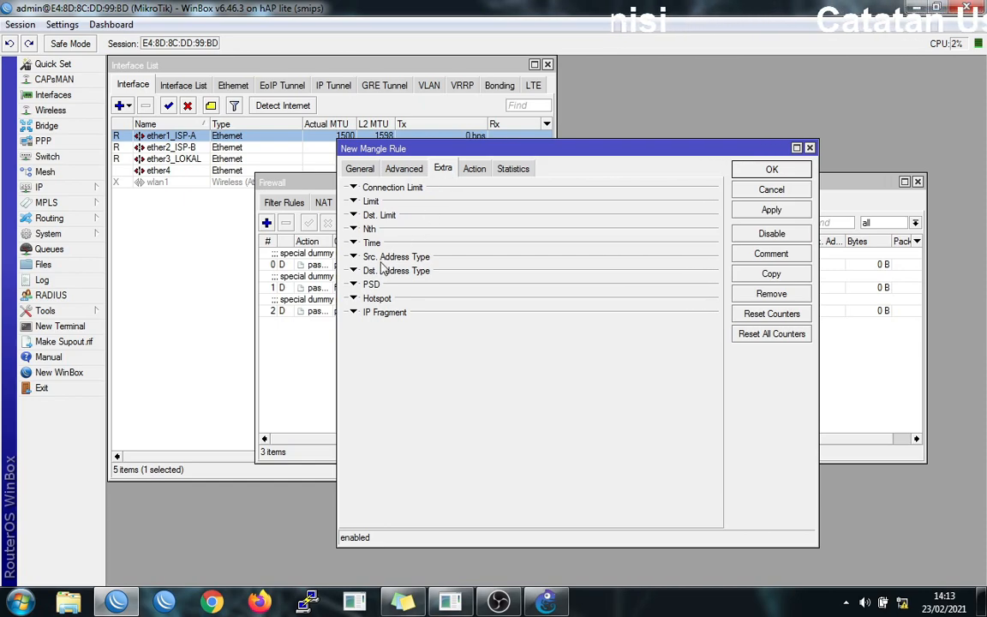
{"action": "left_click", "coordinate": [354, 272]}
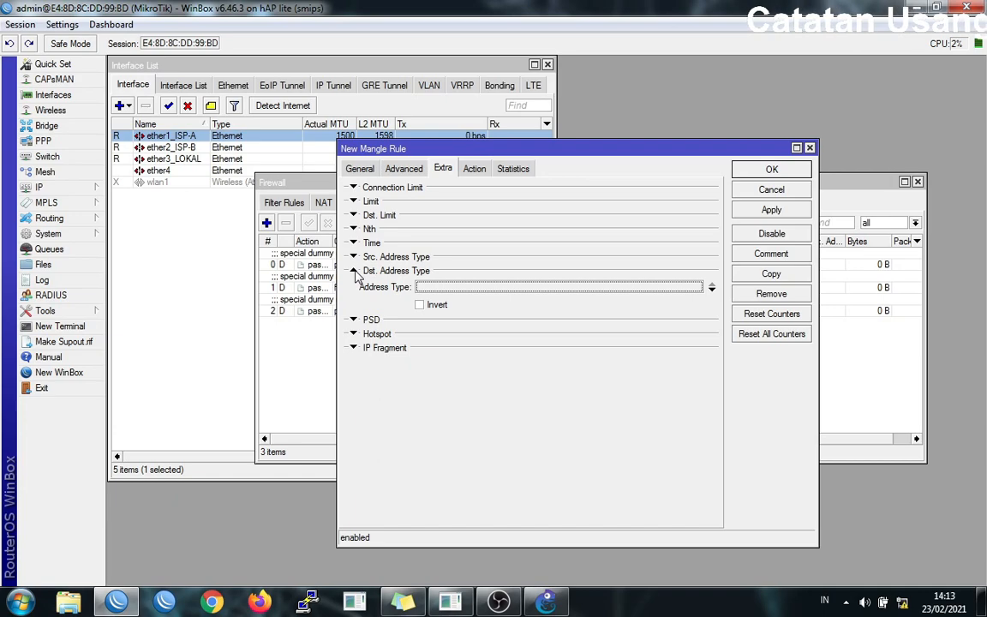
{"action": "left_click", "coordinate": [440, 287]}
{"action": "left_click", "coordinate": [504, 289]}
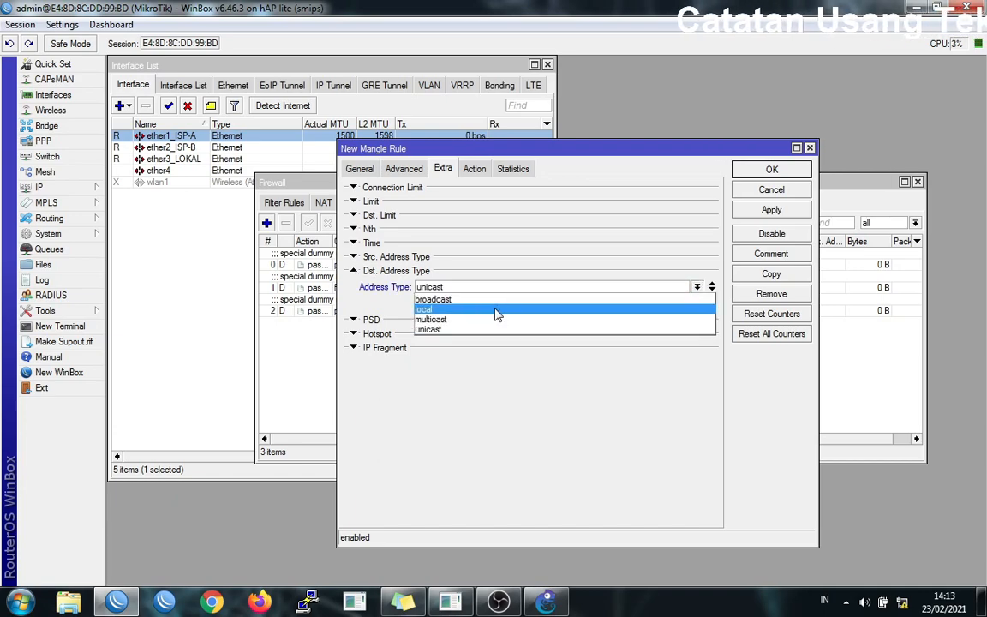
{"action": "left_click", "coordinate": [497, 313]}
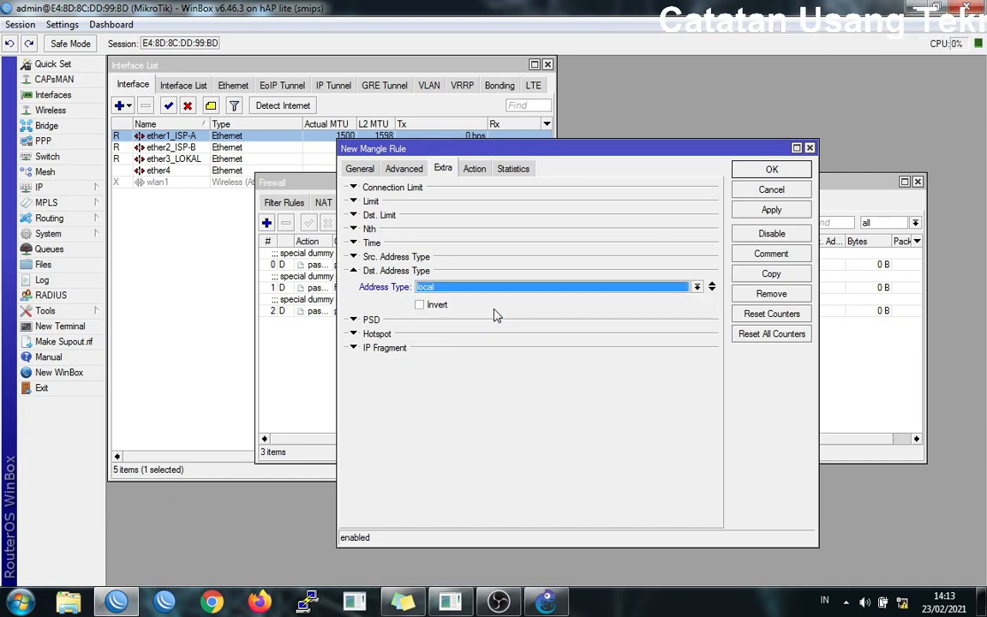
{"action": "left_click", "coordinate": [421, 306]}
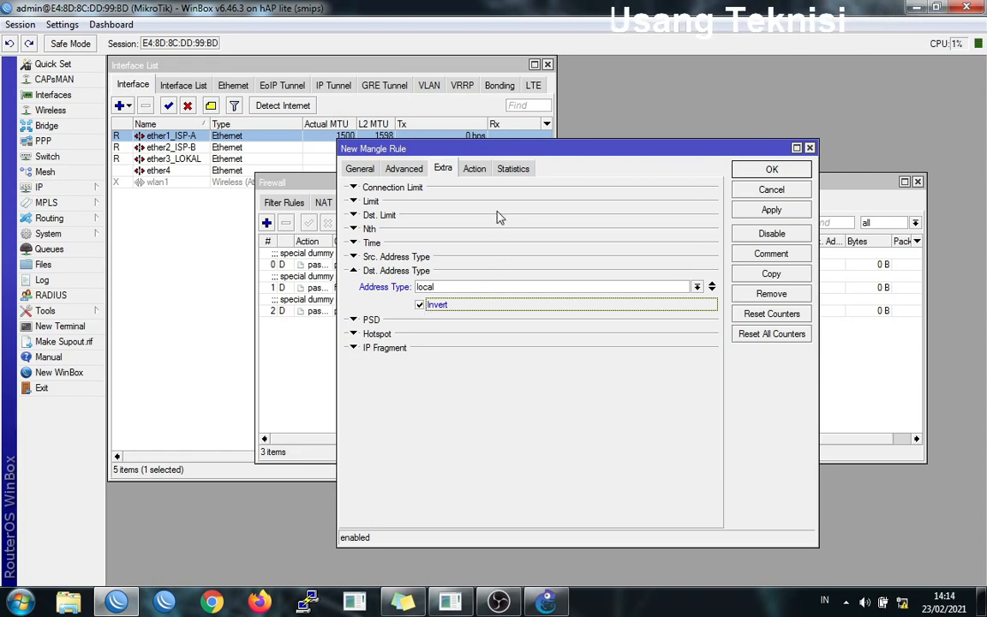
Step: Set the mangle rule's action to mark connection with new connection mark ISP A, and save the rule
{"action": "left_click", "coordinate": [475, 170]}
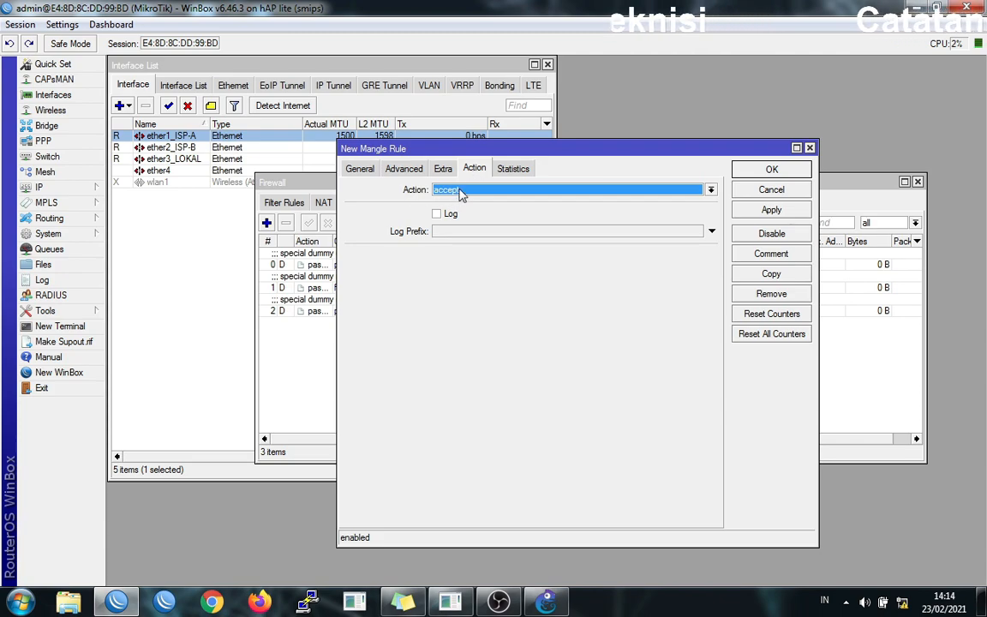
{"action": "left_click", "coordinate": [481, 190]}
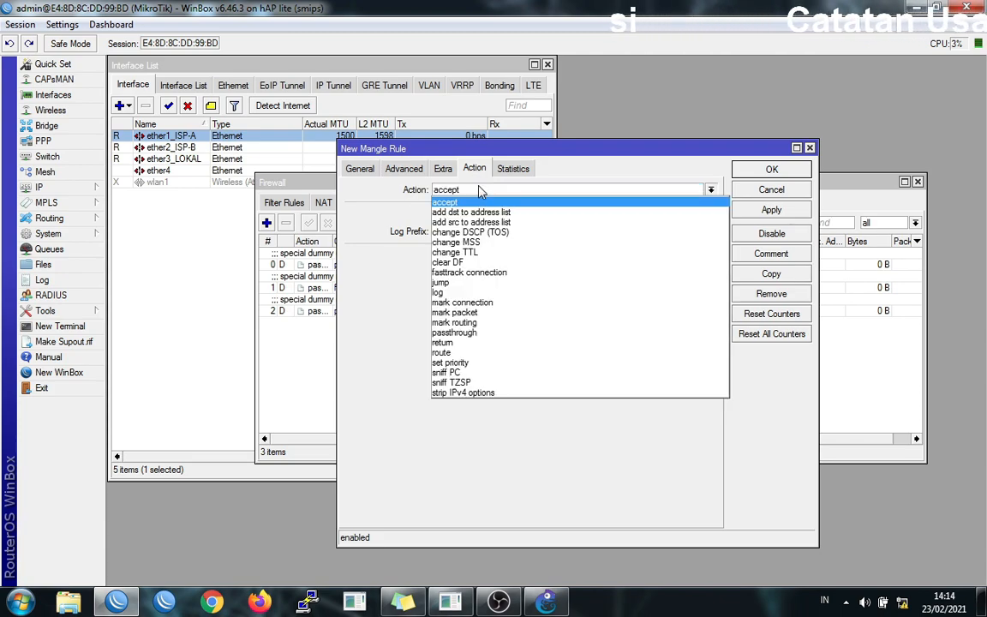
{"action": "left_click", "coordinate": [506, 302]}
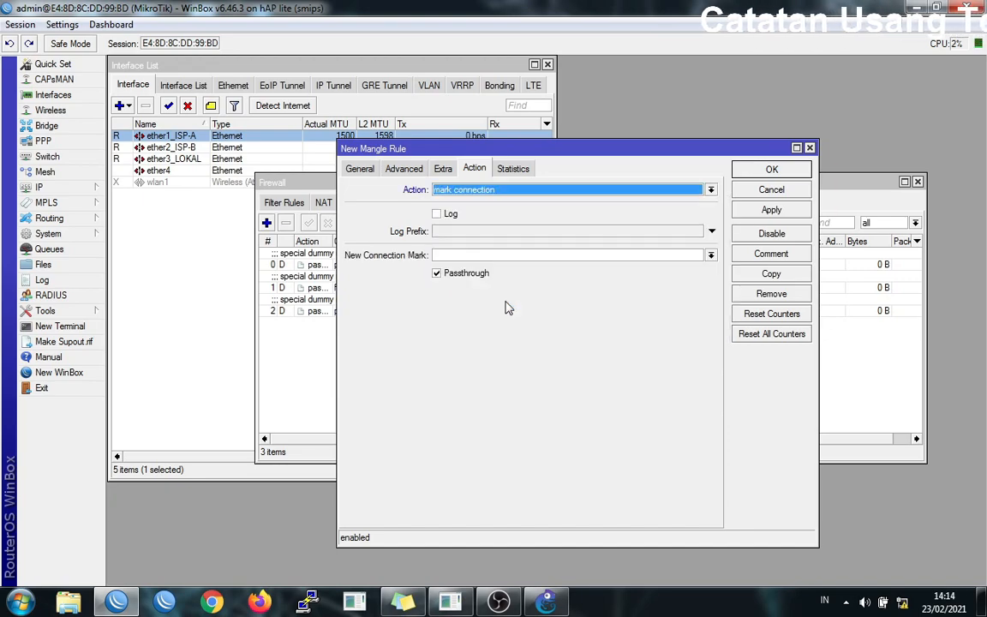
{"action": "left_click", "coordinate": [450, 255]}
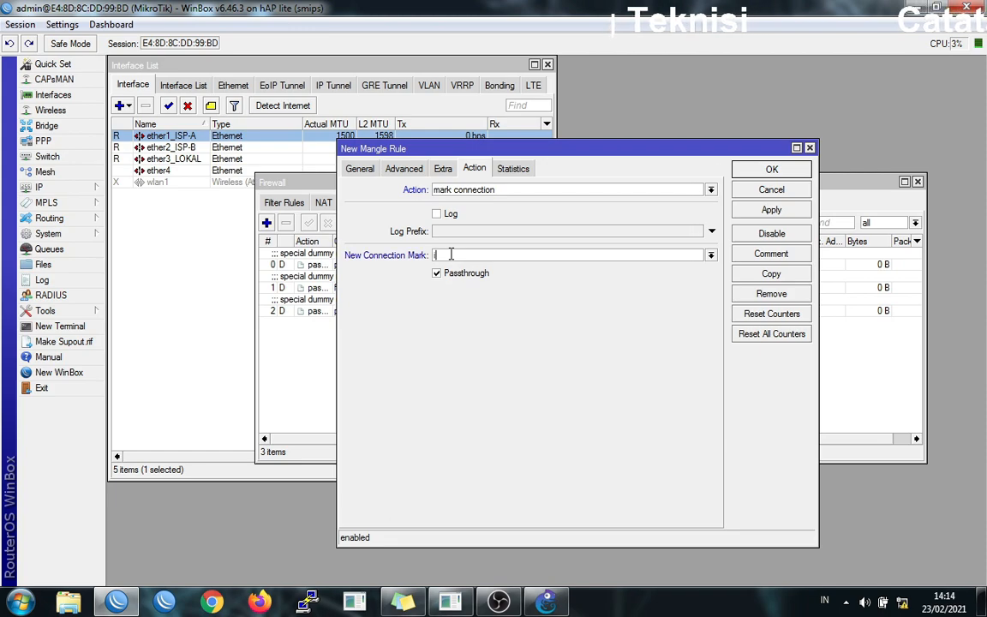
{"action": "key", "text": "BackSpace"}
{"action": "key", "text": "BackSpace"}
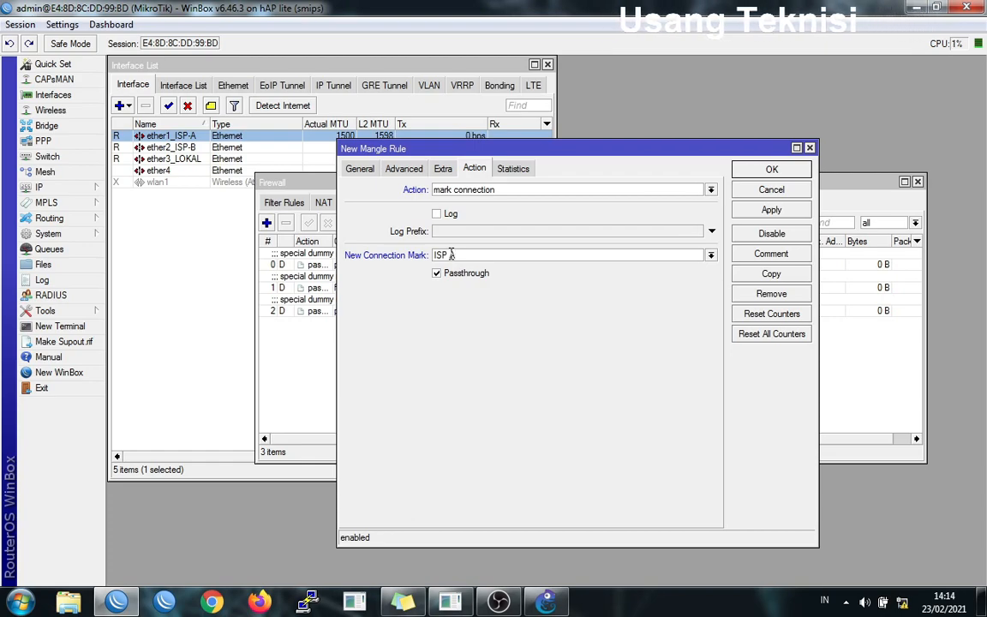
{"action": "type", "text": "A"}
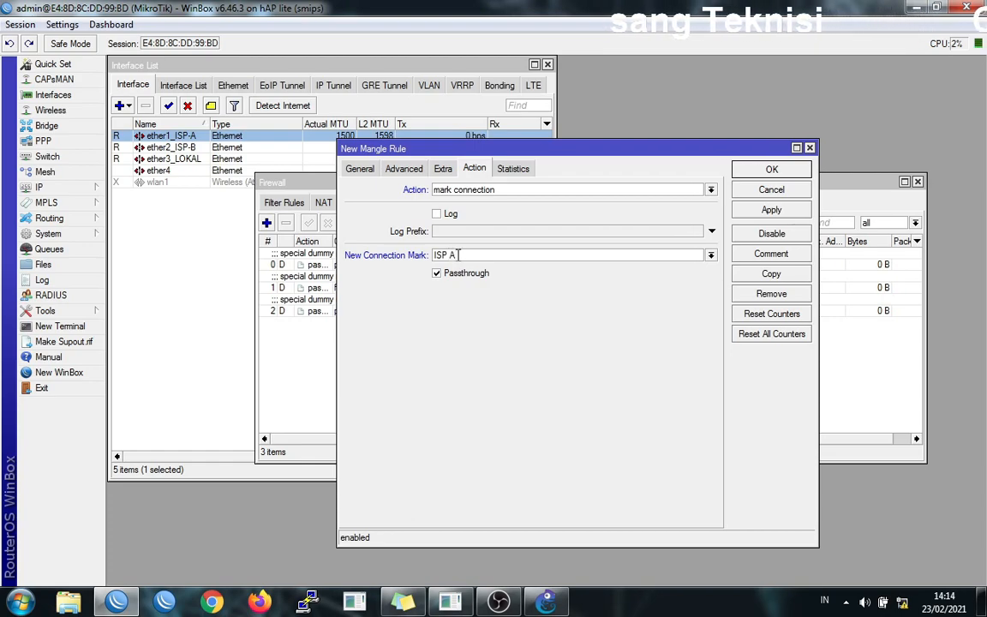
{"action": "left_click", "coordinate": [778, 211]}
{"action": "left_click", "coordinate": [771, 170]}
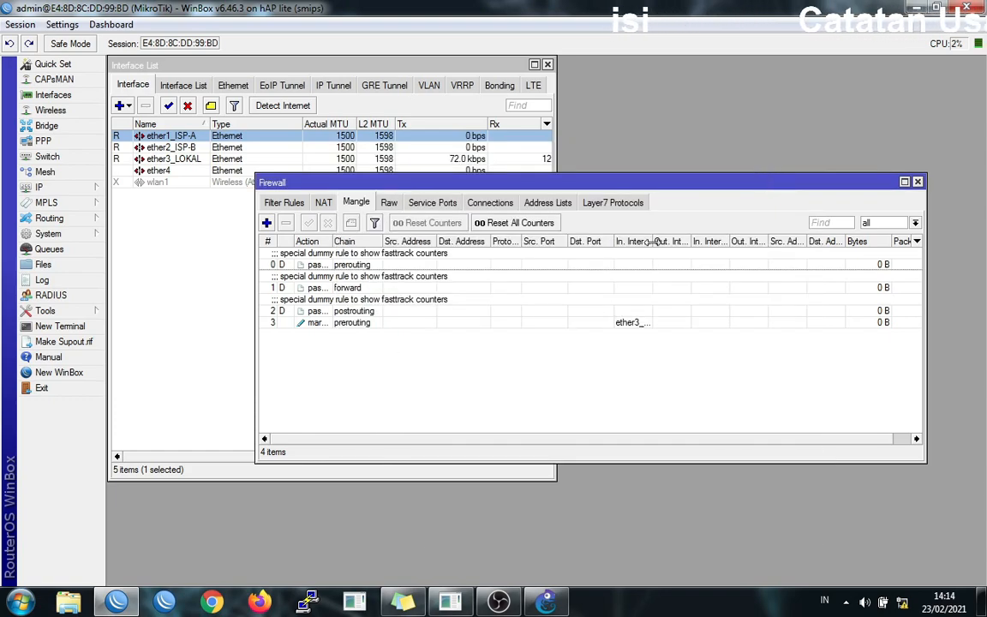
Step: Widen the In. Interface column and narrow the Dst. Port column in the mangle list, and check the saved rule's action settings
{"action": "left_click_drag", "start_coordinate": [654, 241], "coordinate": [686, 241]}
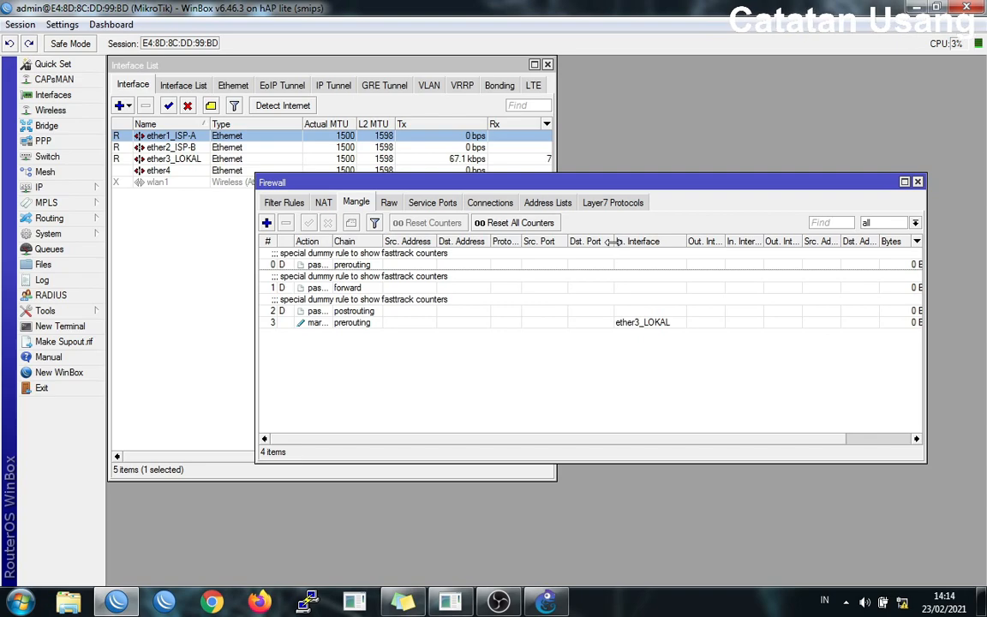
{"action": "left_click_drag", "start_coordinate": [613, 241], "coordinate": [604, 241]}
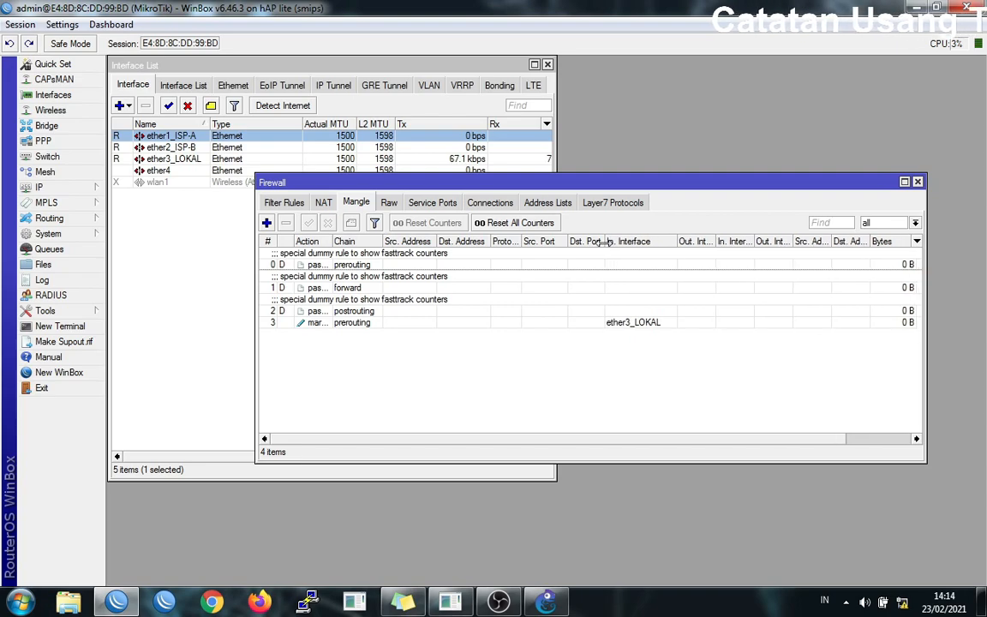
{"action": "double_click", "coordinate": [533, 323]}
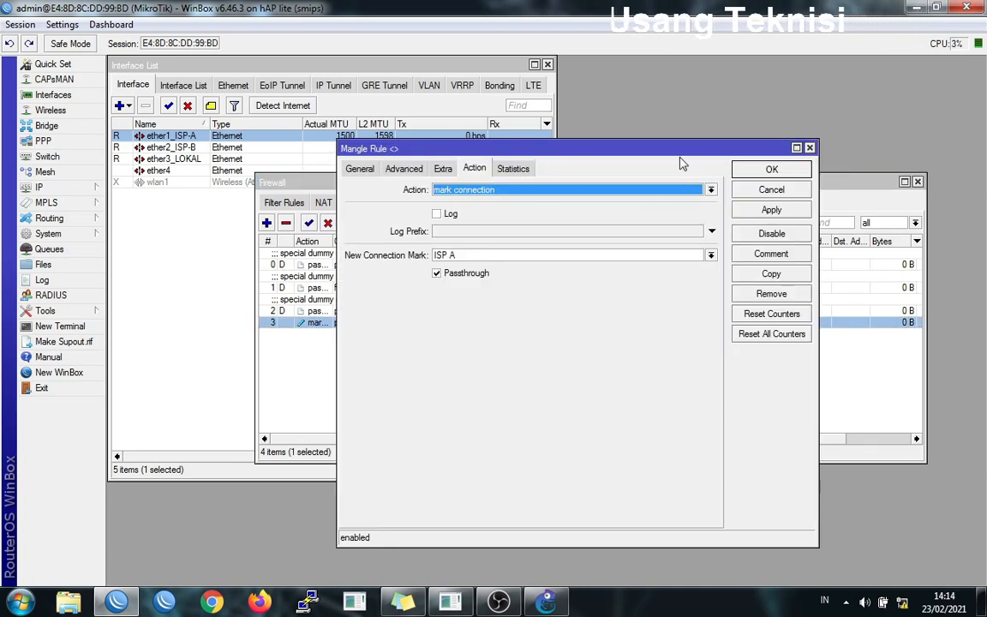
{"action": "left_click", "coordinate": [810, 148]}
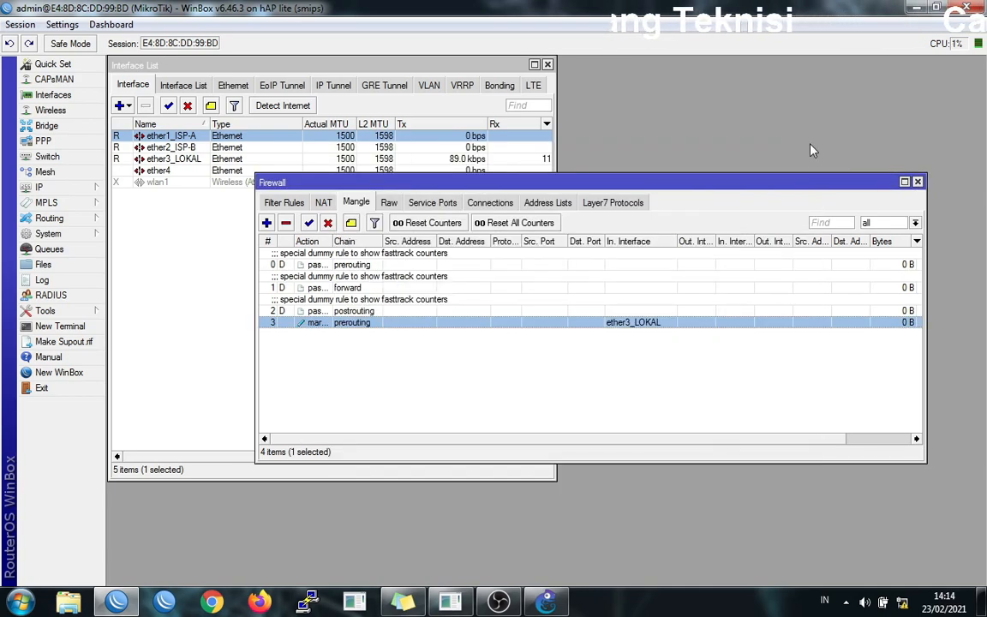
Step: Copy the ISP A connection-marking mangle rule and edit the second number of the copy's per connection classifier
{"action": "double_click", "coordinate": [368, 325]}
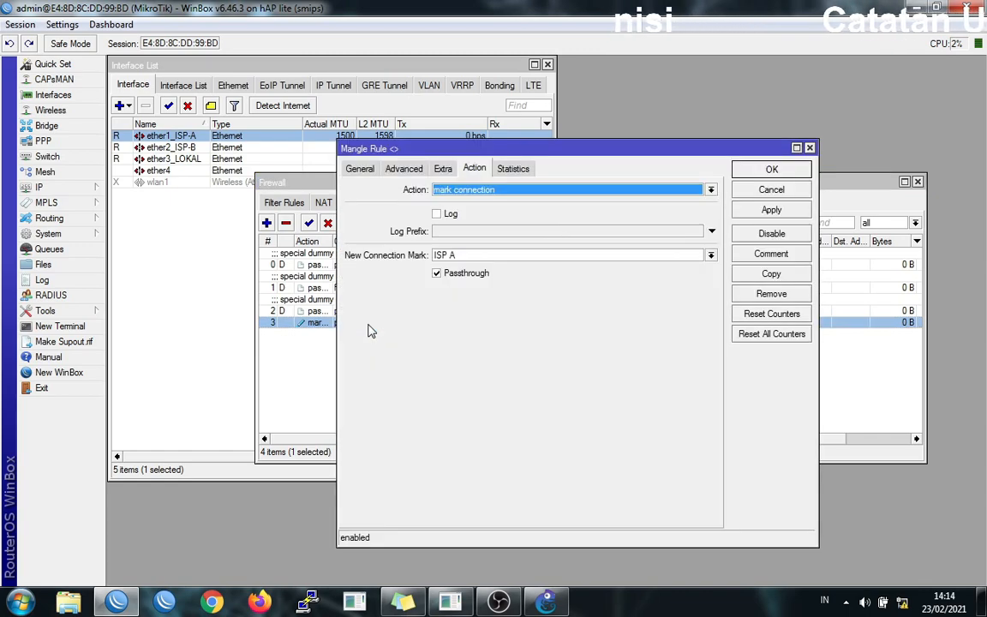
{"action": "left_click", "coordinate": [779, 281]}
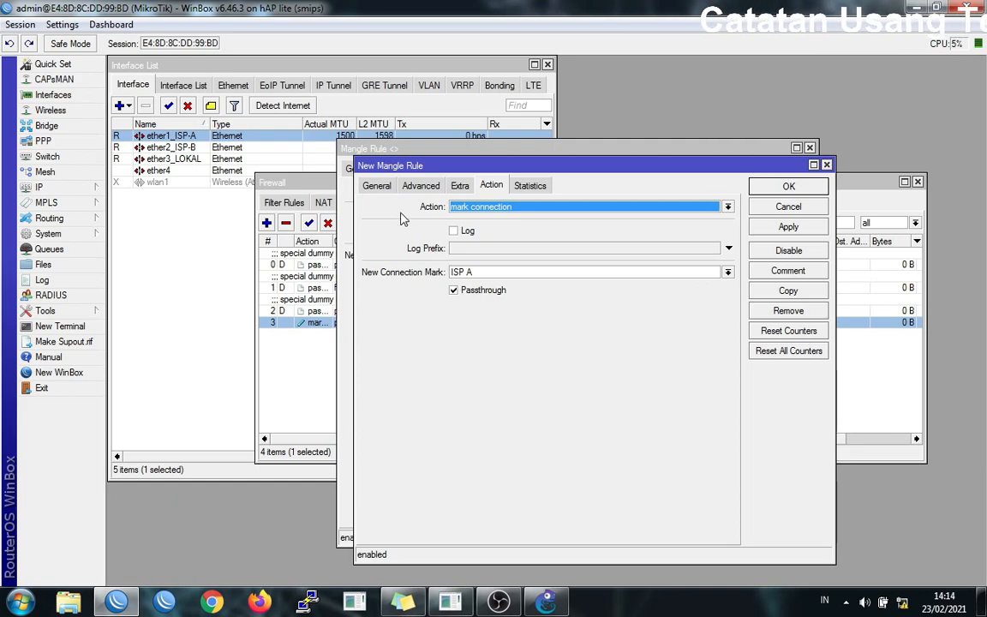
{"action": "left_click", "coordinate": [376, 185]}
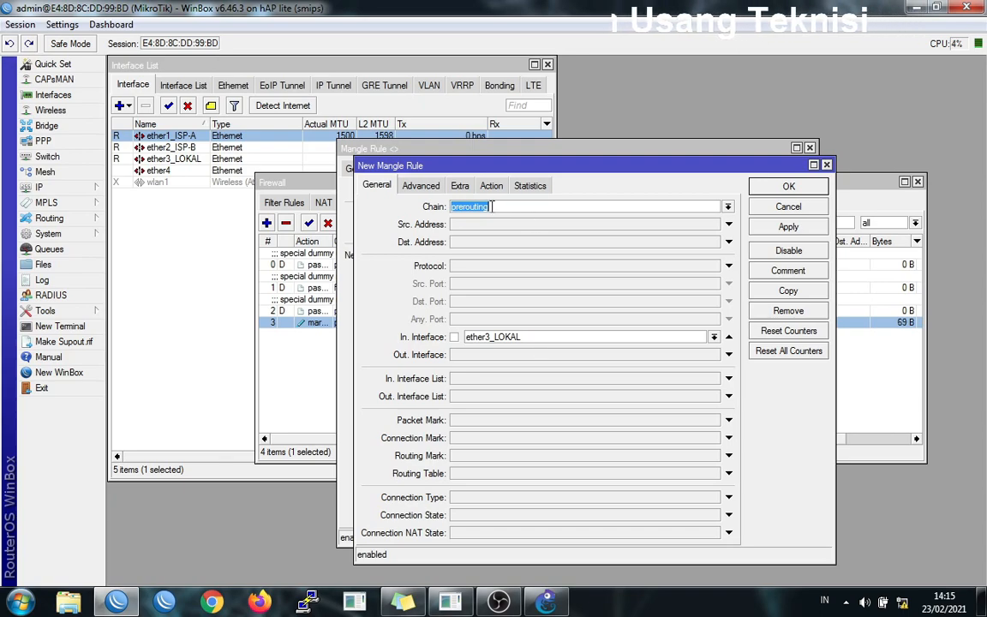
{"action": "left_click", "coordinate": [426, 186]}
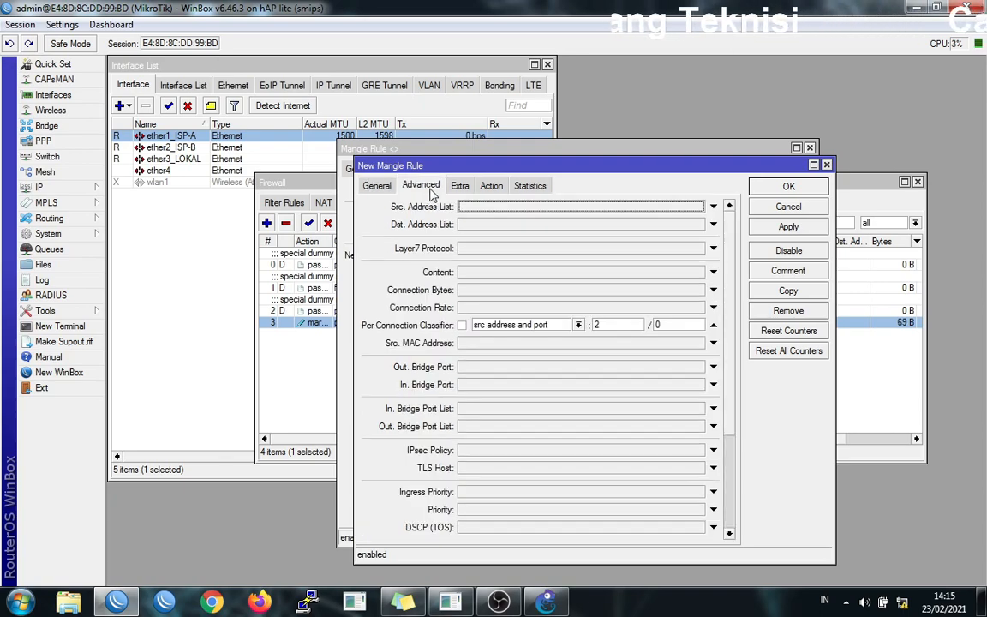
{"action": "double_click", "coordinate": [658, 323]}
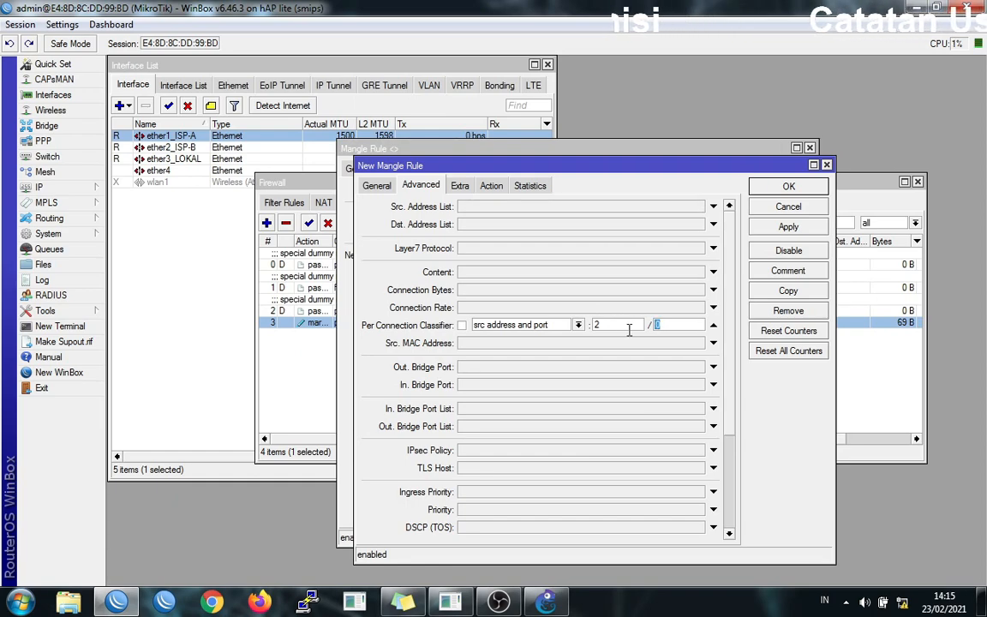
Step: Set the copied mangle rule's new connection mark to ISP B, keep its inverted local destination type, and save the rule
{"action": "left_click", "coordinate": [461, 187]}
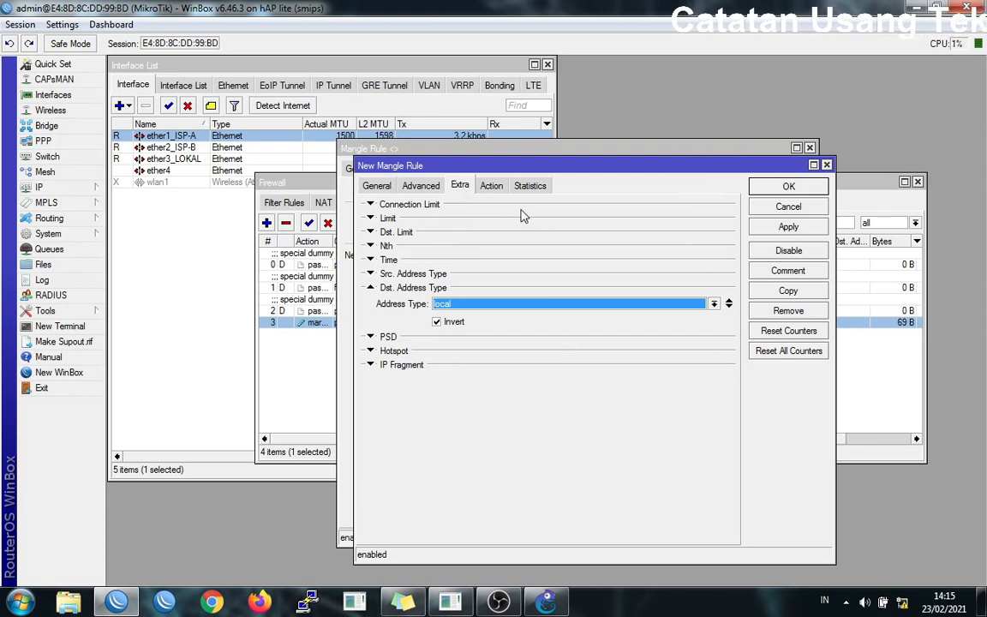
{"action": "left_click", "coordinate": [492, 186]}
{"action": "left_click", "coordinate": [493, 273]}
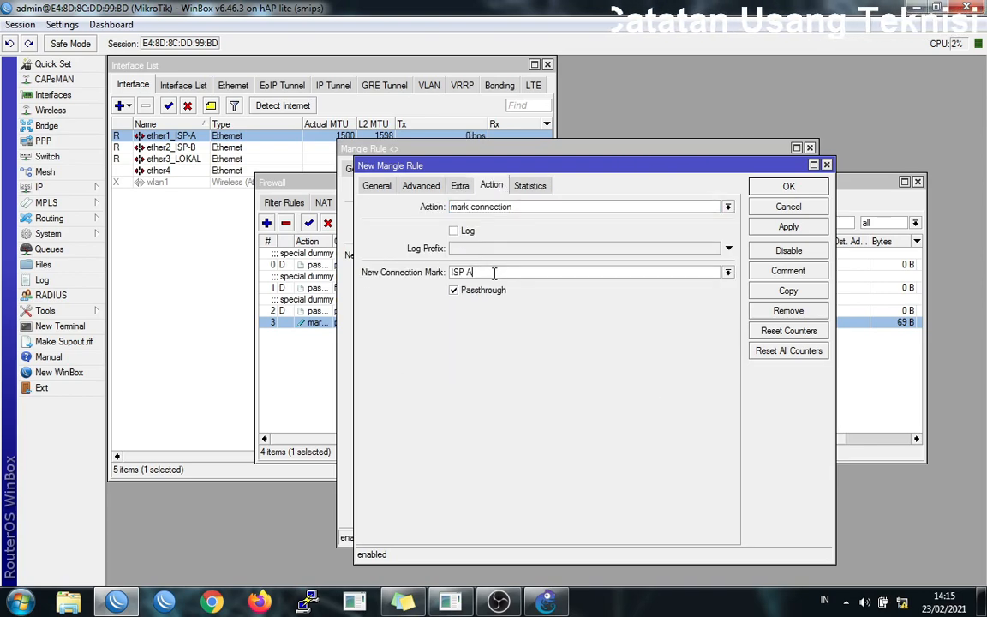
{"action": "key", "text": "BackSpace"}
{"action": "key", "text": "BackSpace"}
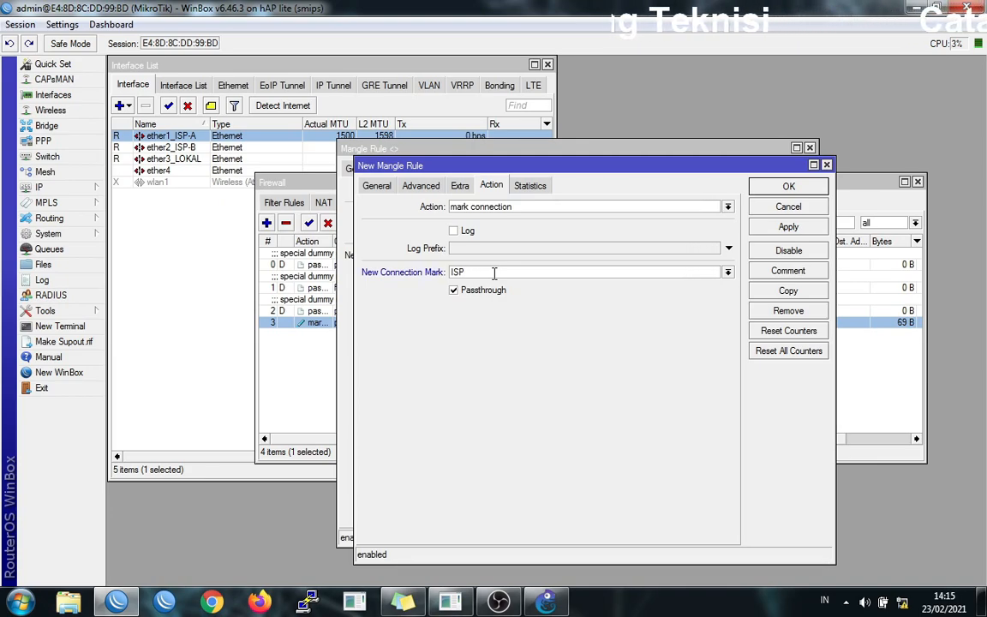
{"action": "left_click", "coordinate": [772, 227]}
{"action": "left_click", "coordinate": [779, 186]}
{"action": "left_click", "coordinate": [772, 172]}
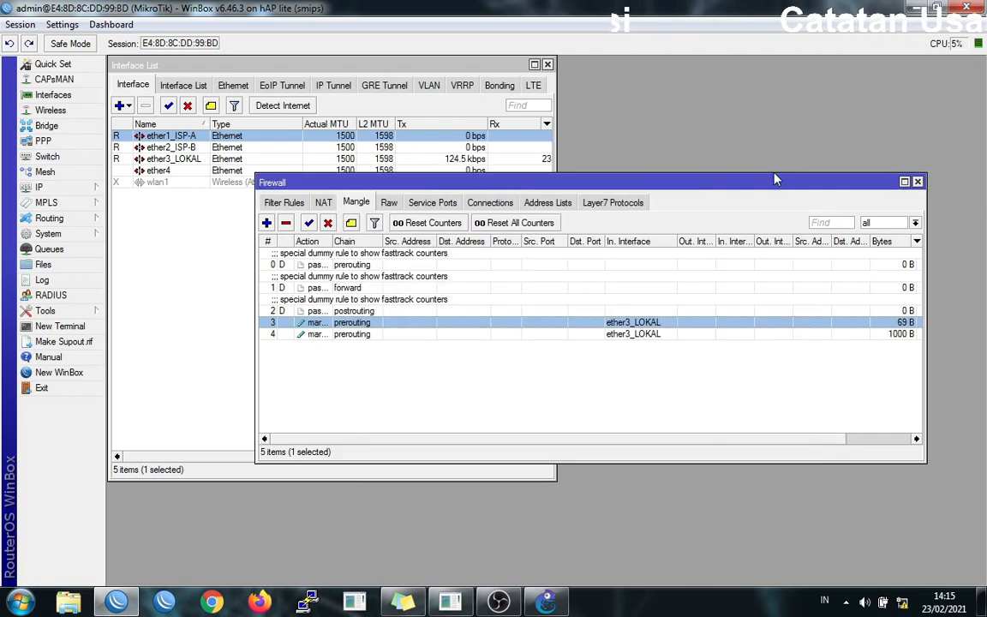
Step: Check the first connection-marking rule's action settings and compare the two connection-marking rules in the mangle list
{"action": "double_click", "coordinate": [410, 324]}
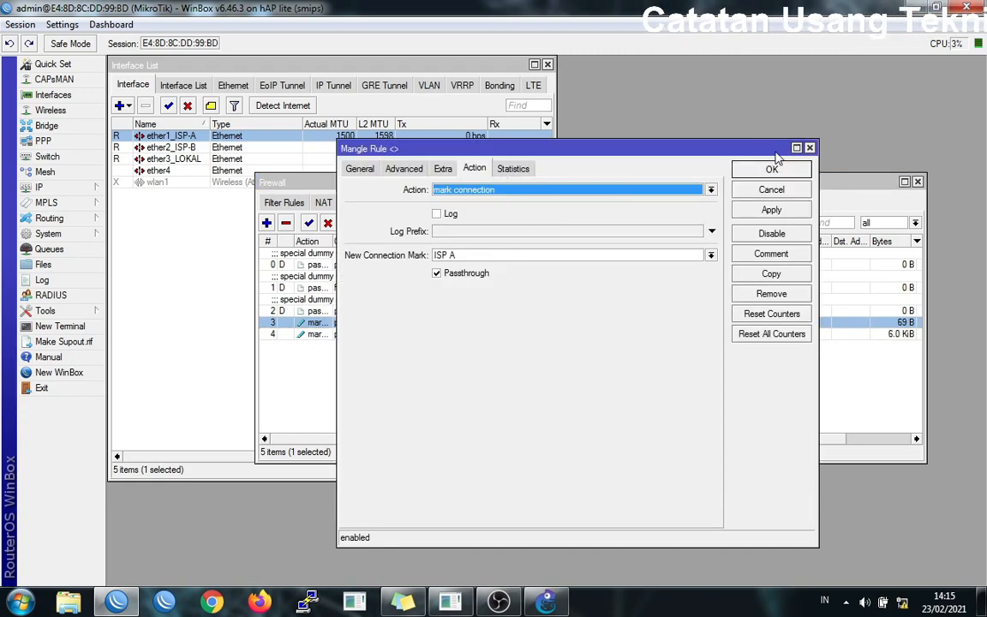
{"action": "left_click", "coordinate": [809, 147]}
{"action": "left_click", "coordinate": [403, 335]}
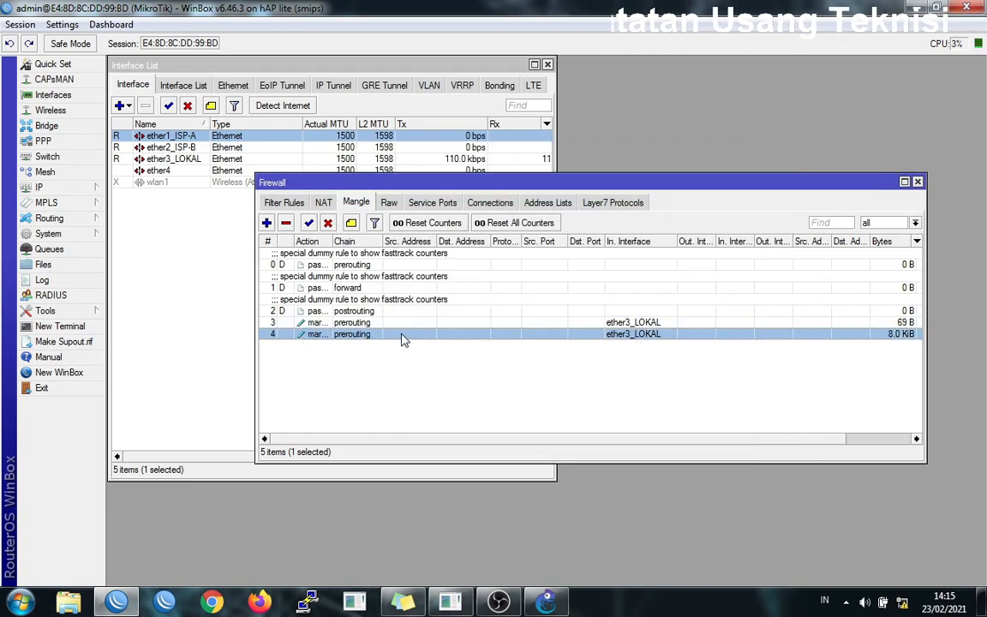
{"action": "left_click", "coordinate": [409, 325]}
{"action": "left_click", "coordinate": [409, 332]}
{"action": "left_click", "coordinate": [413, 323]}
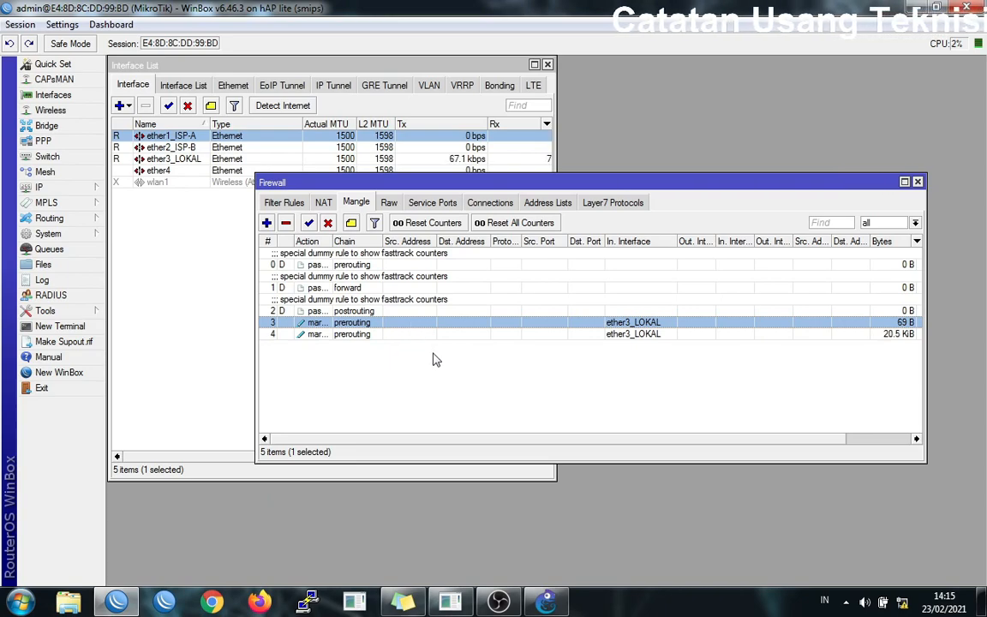
{"action": "left_click", "coordinate": [370, 334]}
{"action": "key", "text": "Up"}
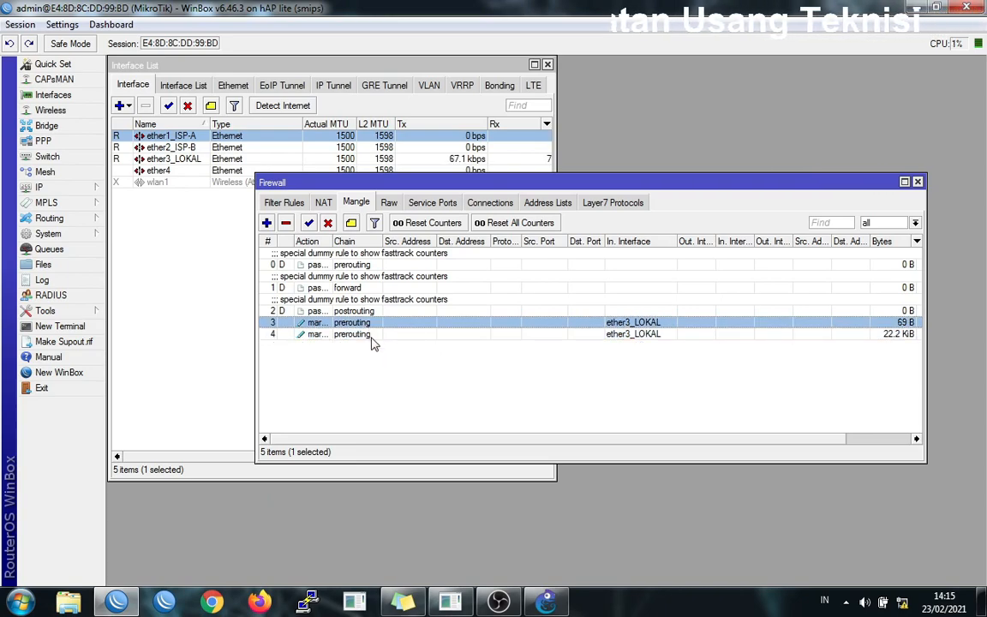
{"action": "left_click", "coordinate": [371, 336]}
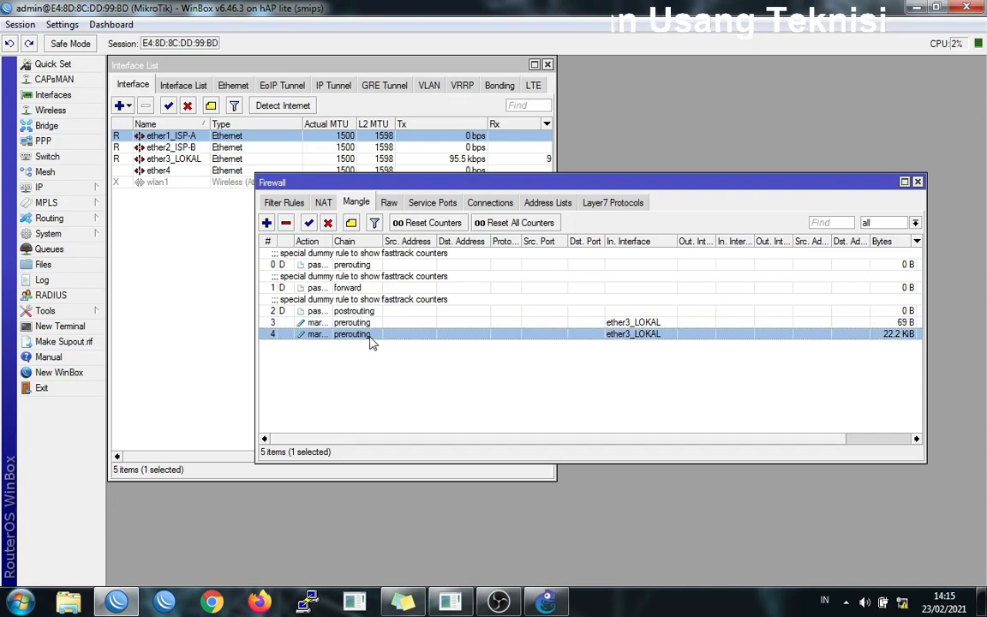
Step: Create a new prerouting mangle rule with in-interface ether3_LOKAL and connection mark ISP A
{"action": "left_click", "coordinate": [267, 224]}
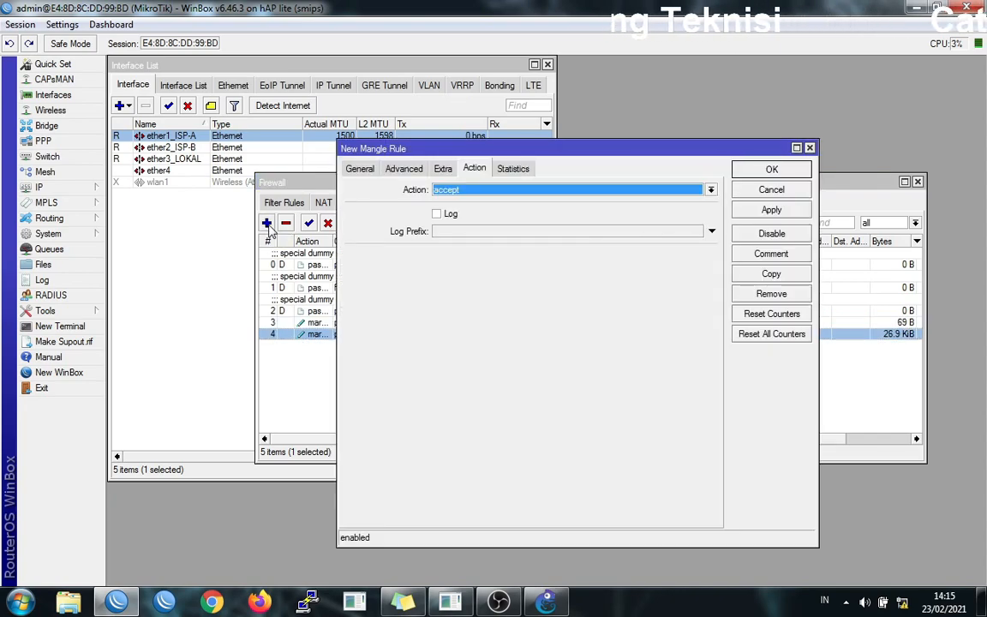
{"action": "left_click", "coordinate": [360, 169]}
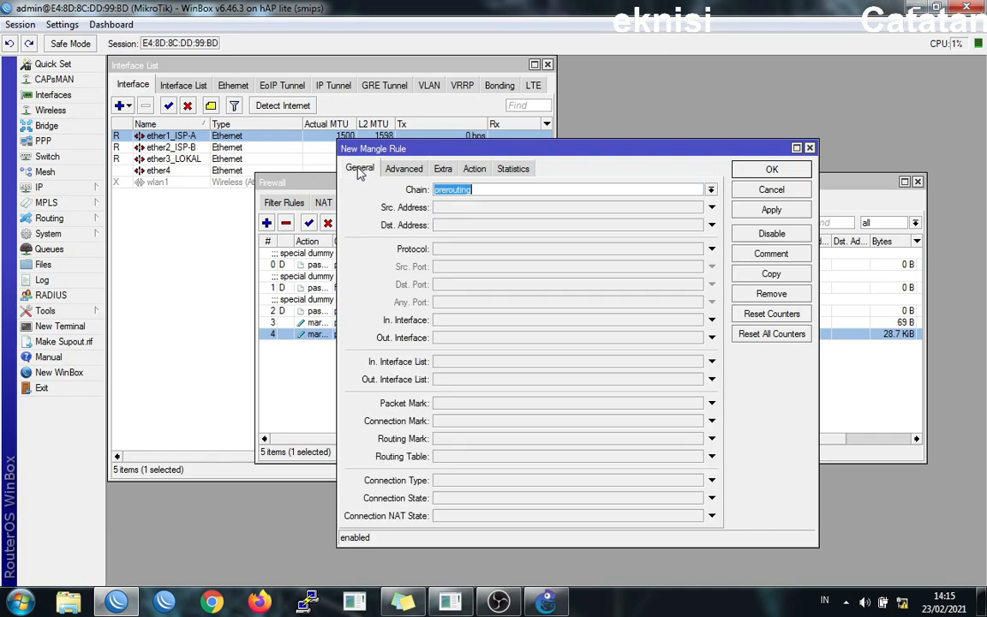
{"action": "left_click", "coordinate": [478, 321]}
{"action": "left_click", "coordinate": [478, 323]}
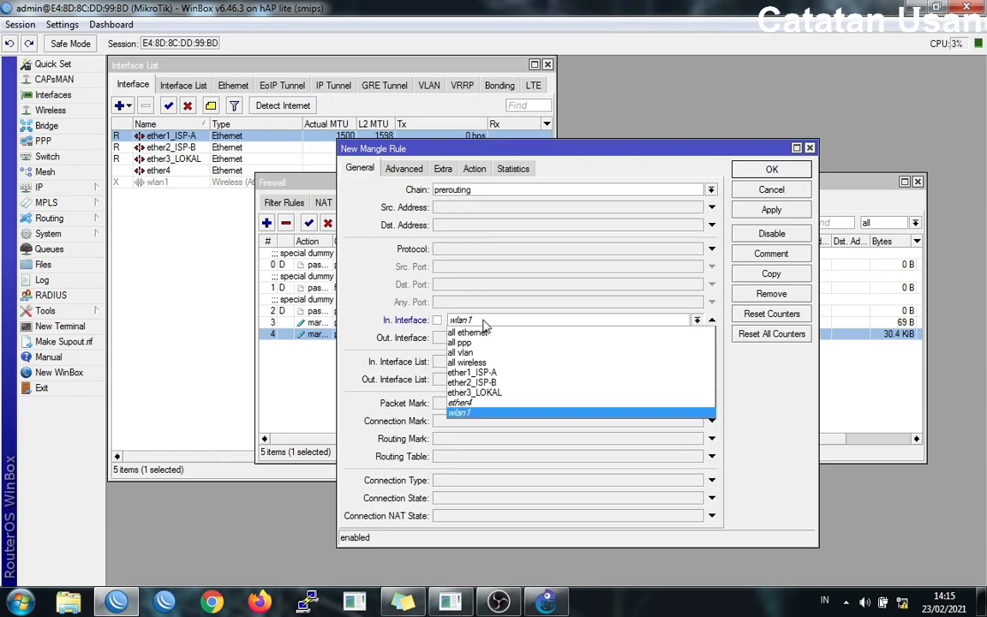
{"action": "left_click", "coordinate": [497, 393]}
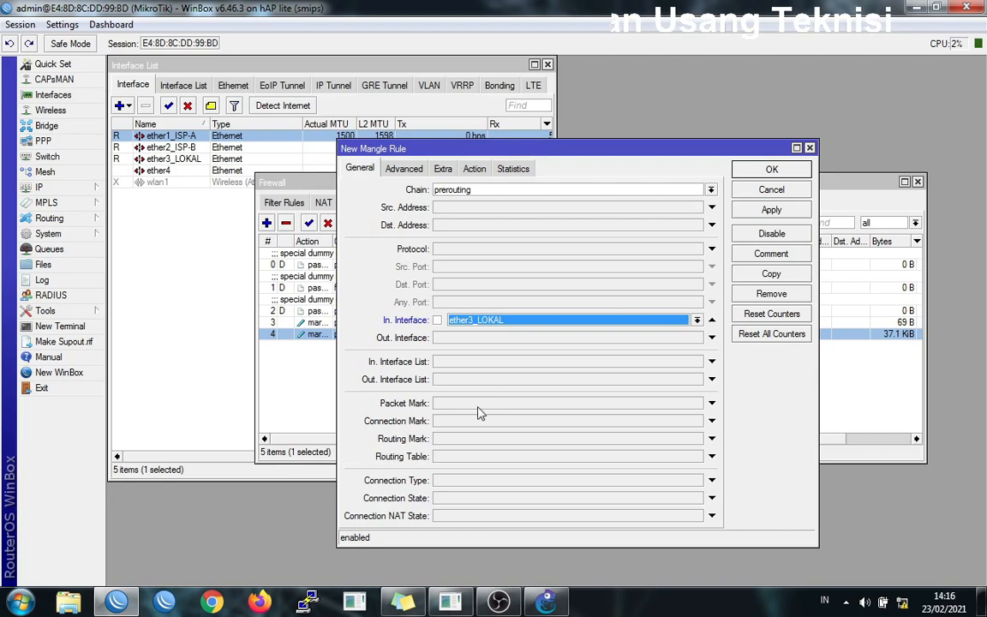
{"action": "left_click", "coordinate": [485, 421]}
{"action": "left_click", "coordinate": [696, 421]}
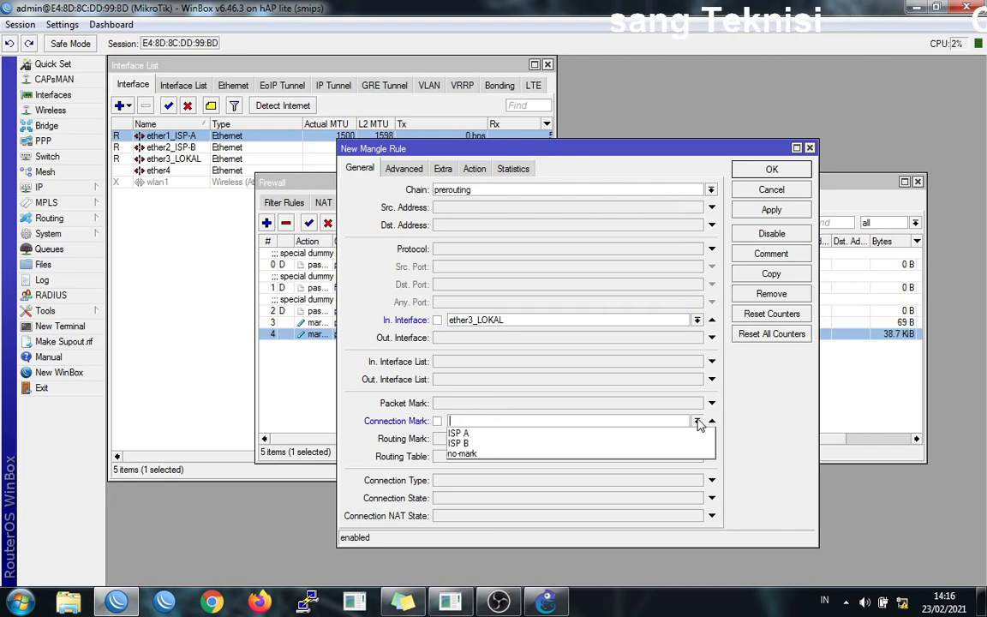
{"action": "left_click", "coordinate": [560, 434]}
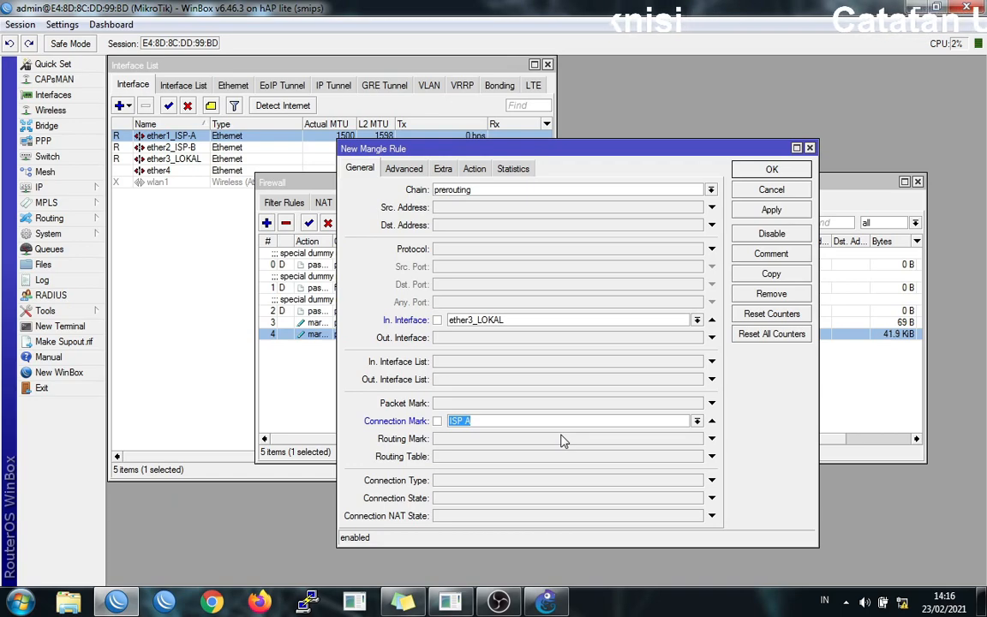
Step: Set the rule's action to mark routing with new routing mark KE ISP A, disable passthrough, and save the rule
{"action": "left_click", "coordinate": [475, 170]}
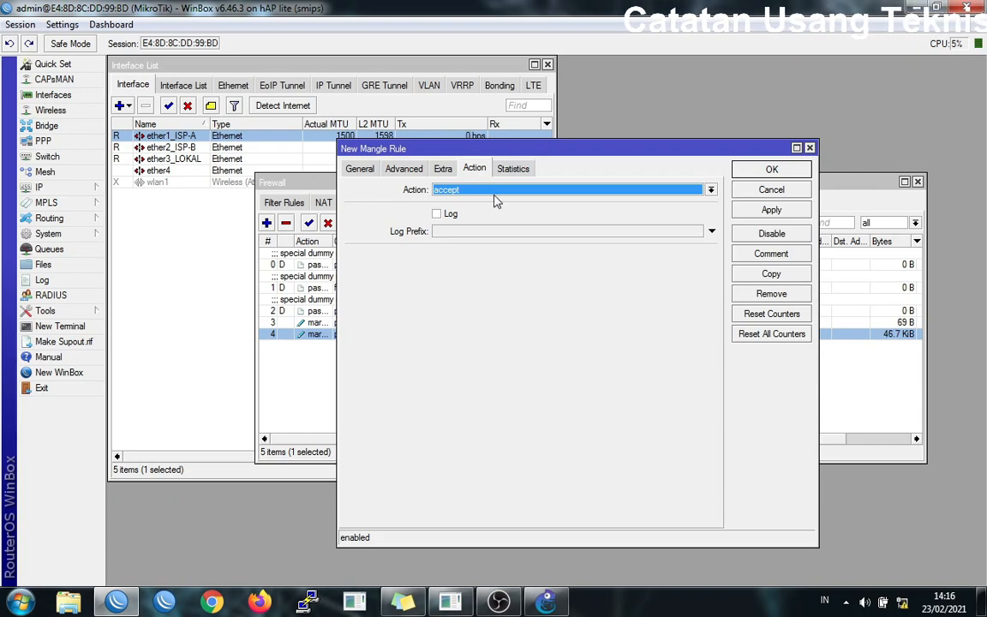
{"action": "left_click", "coordinate": [494, 194]}
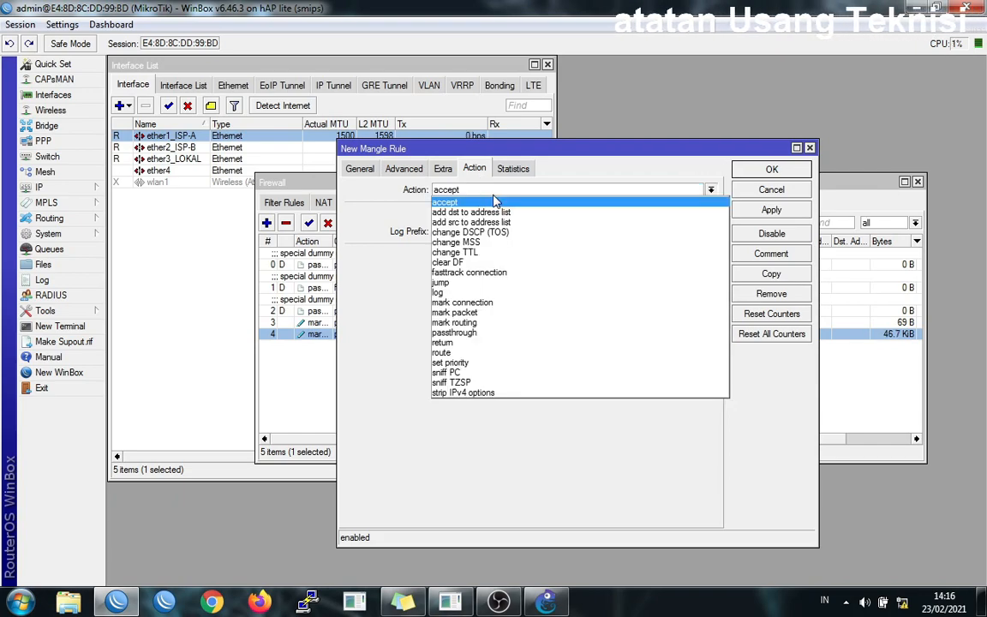
{"action": "left_click", "coordinate": [504, 322]}
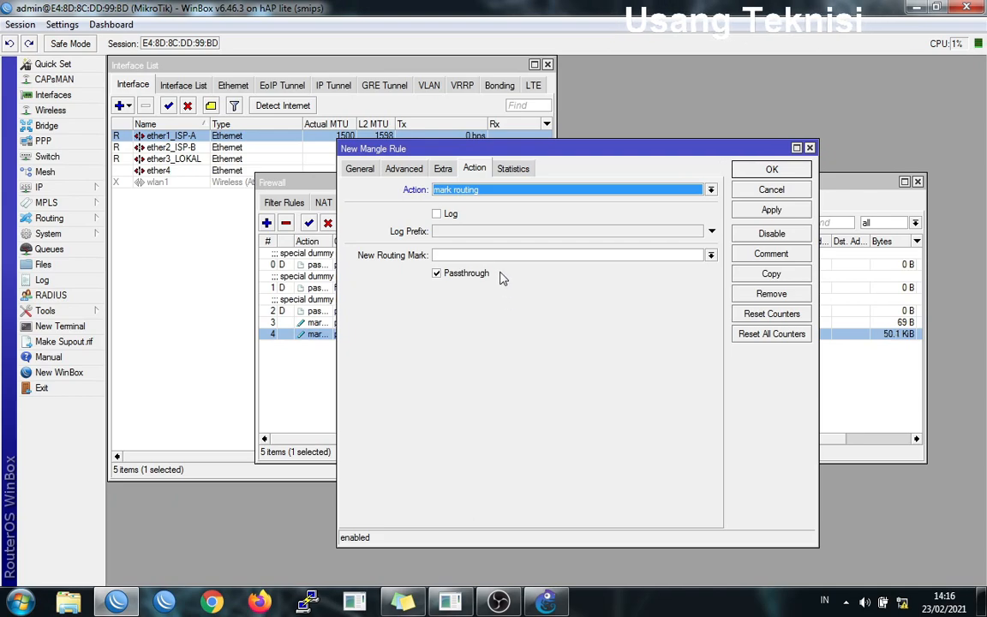
{"action": "left_click", "coordinate": [437, 273]}
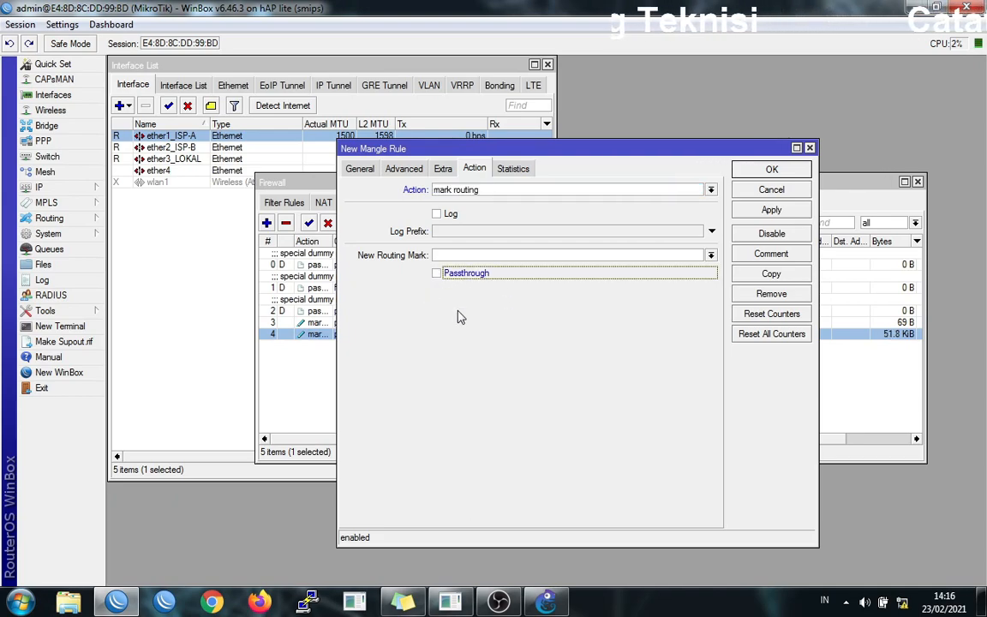
{"action": "left_click", "coordinate": [487, 254]}
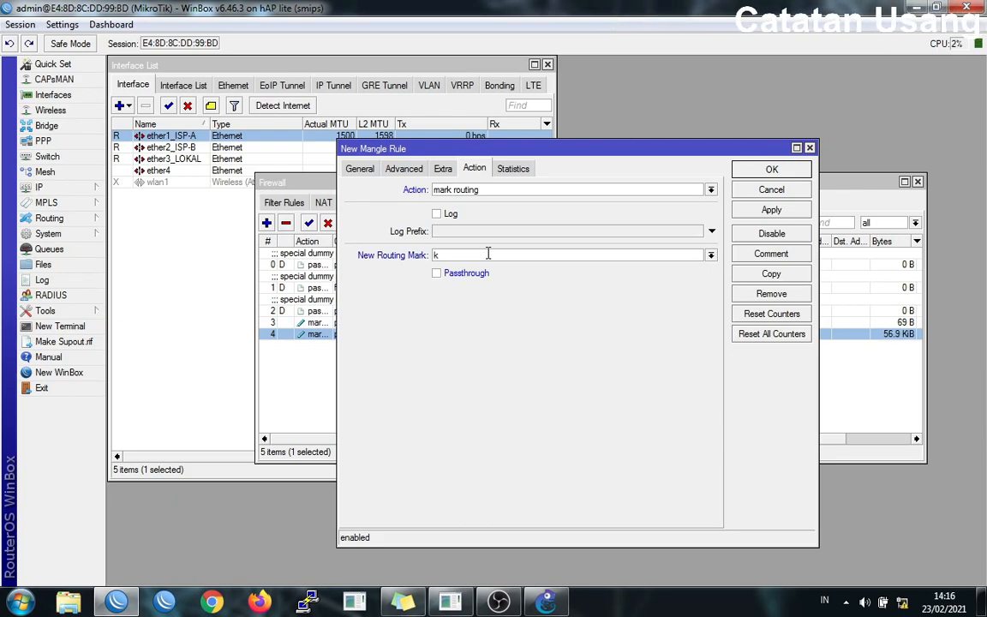
{"action": "key", "text": "BackSpace"}
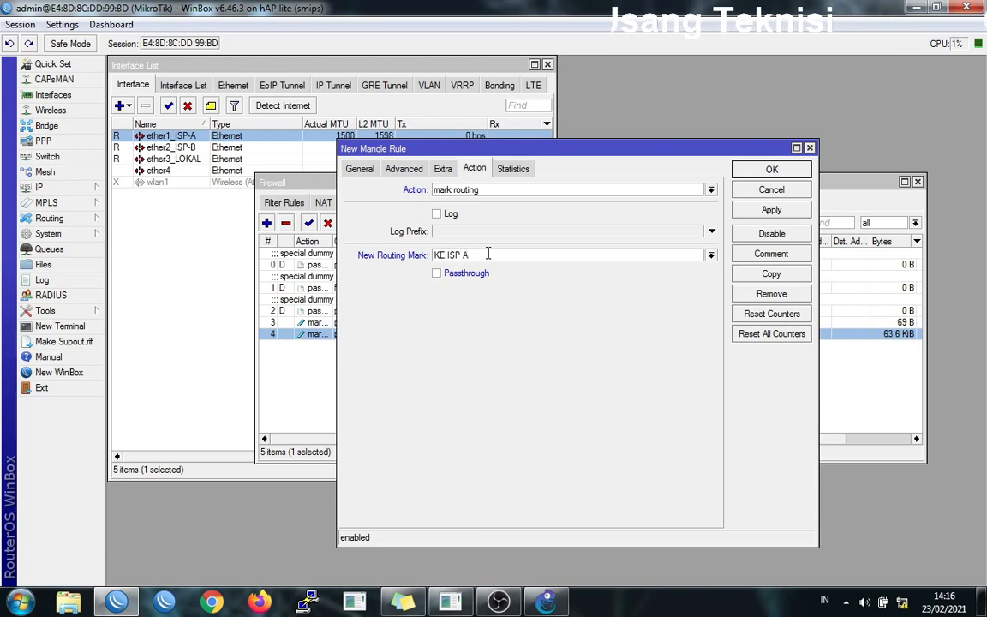
{"action": "left_click", "coordinate": [754, 215]}
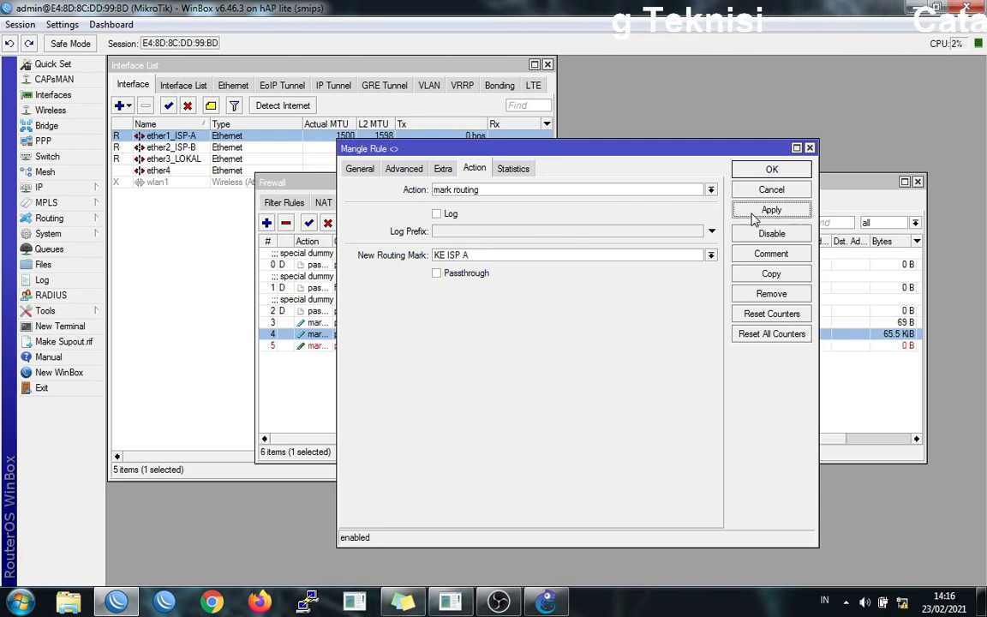
{"action": "left_click", "coordinate": [771, 170]}
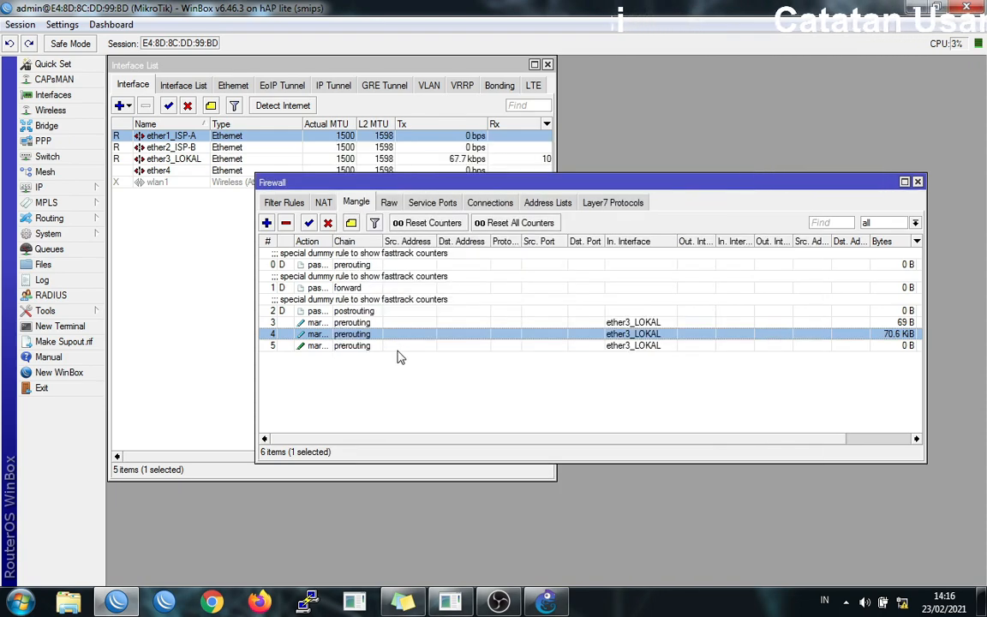
Step: Review the action settings of the saved routing-mark rule
{"action": "left_click", "coordinate": [399, 349]}
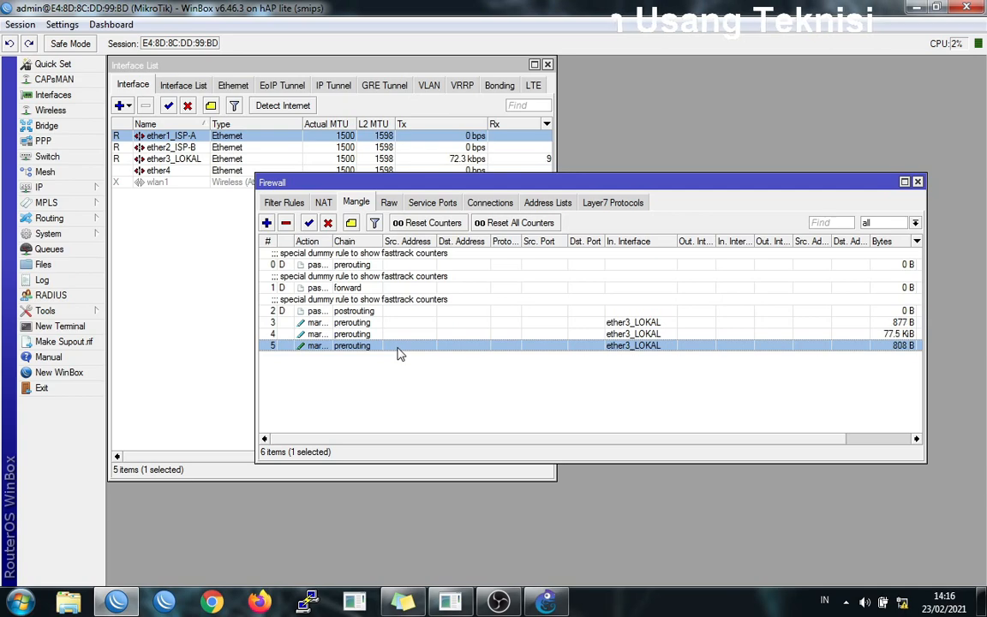
{"action": "double_click", "coordinate": [397, 348]}
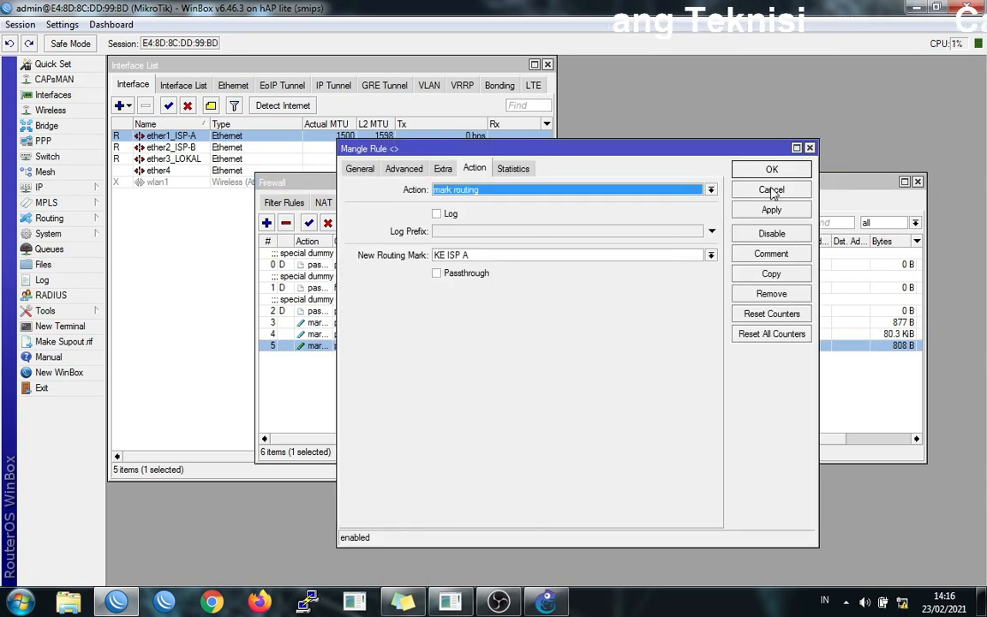
{"action": "left_click", "coordinate": [810, 148]}
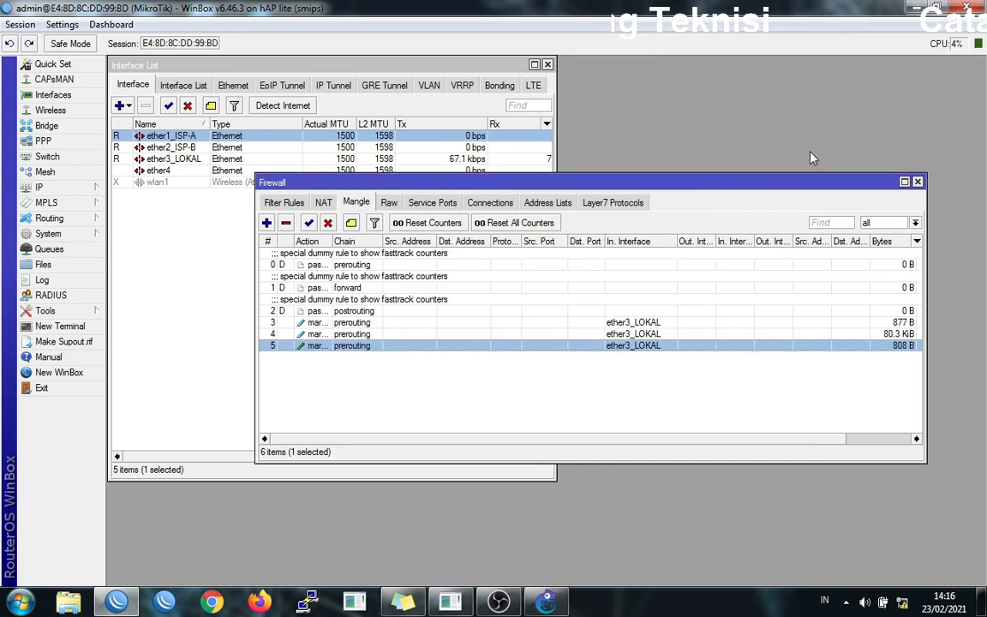
Step: Duplicate the KE ISP A routing-mark rule and set the copy's connection mark to ISP B
{"action": "double_click", "coordinate": [402, 348]}
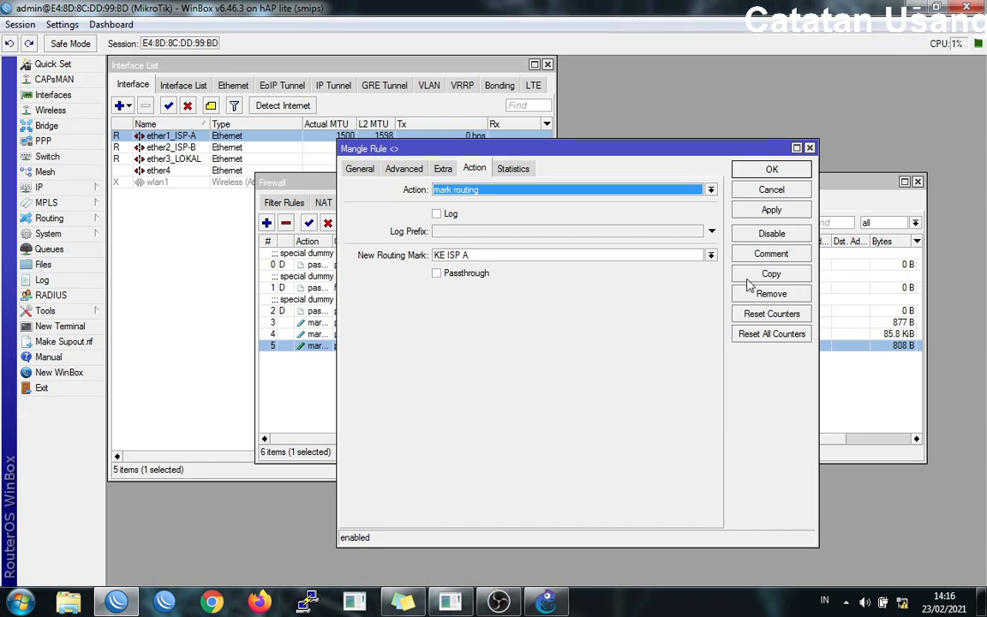
{"action": "left_click", "coordinate": [770, 275]}
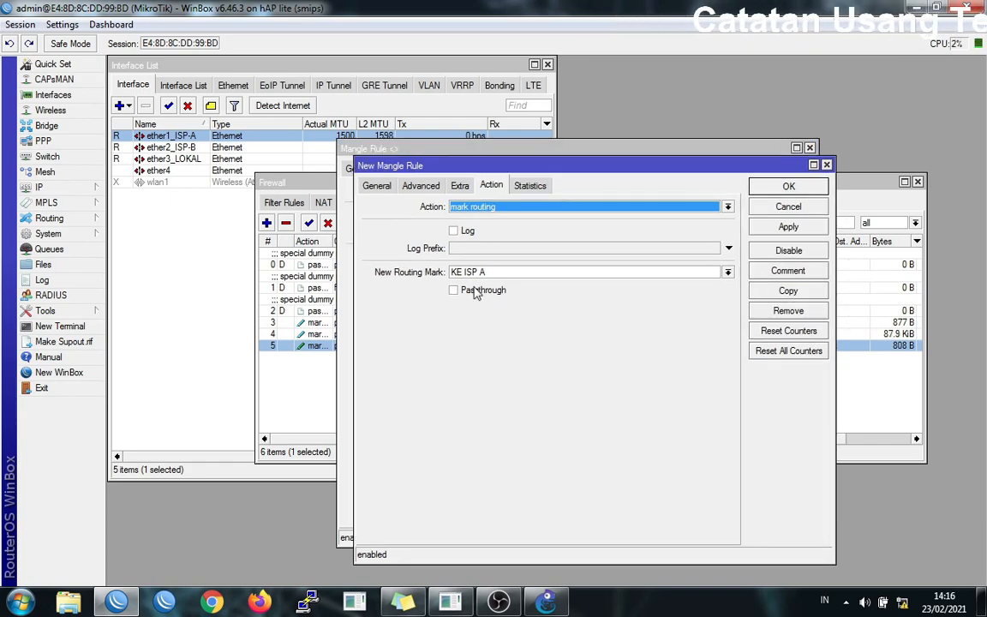
{"action": "left_click", "coordinate": [377, 185]}
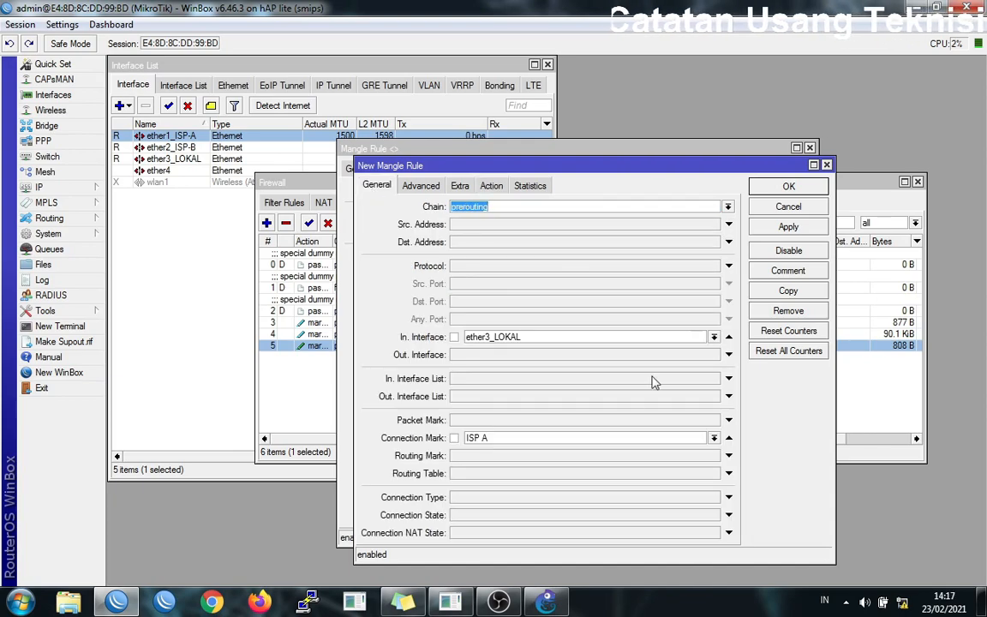
{"action": "left_click", "coordinate": [639, 438]}
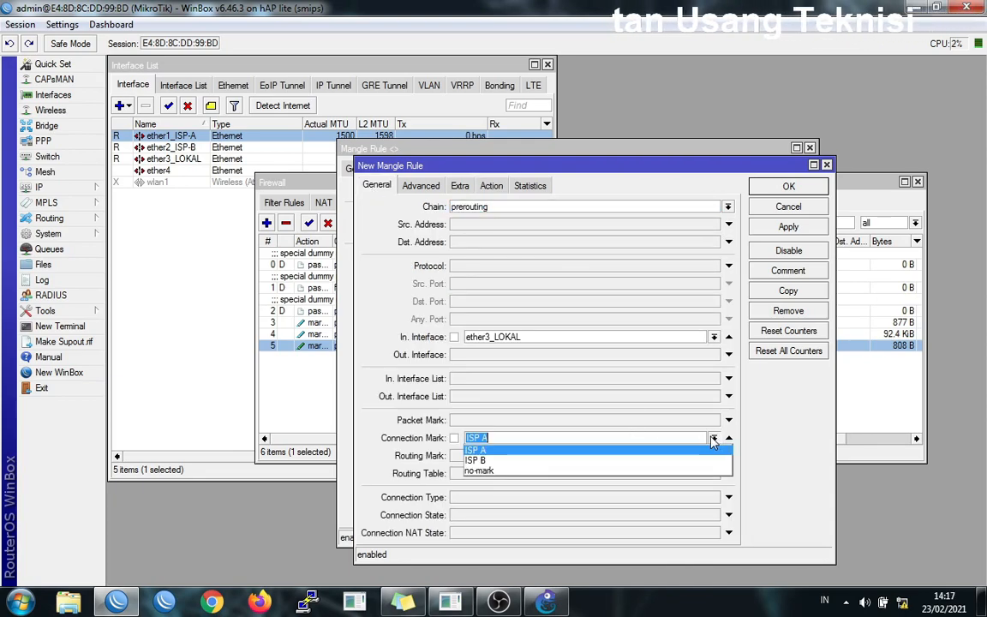
{"action": "left_click", "coordinate": [651, 462]}
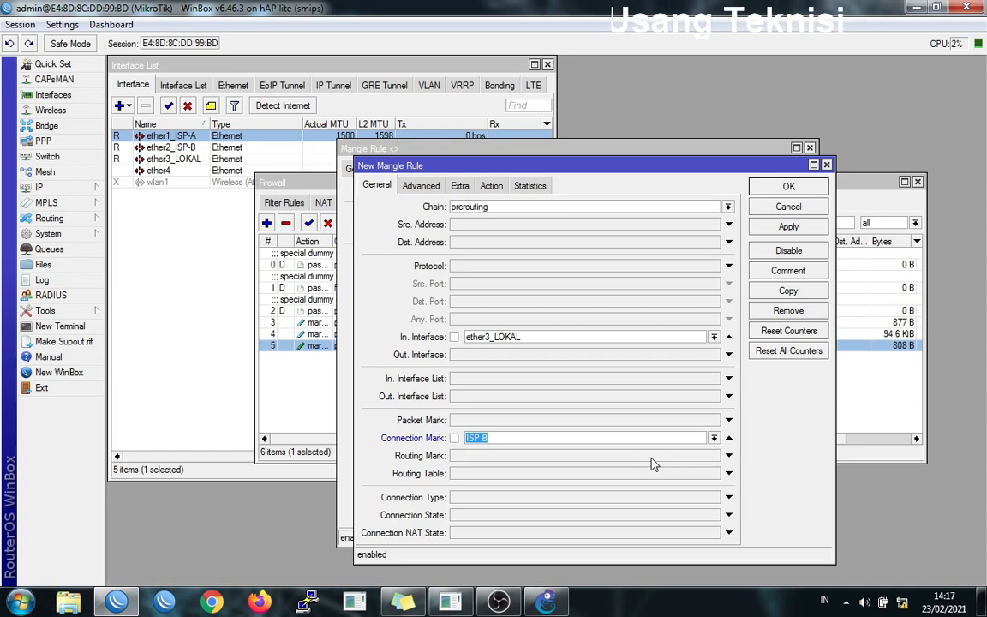
Step: Set the copied rule's new routing mark to KE ISP B, save it, and close both mangle rules
{"action": "left_click", "coordinate": [491, 186]}
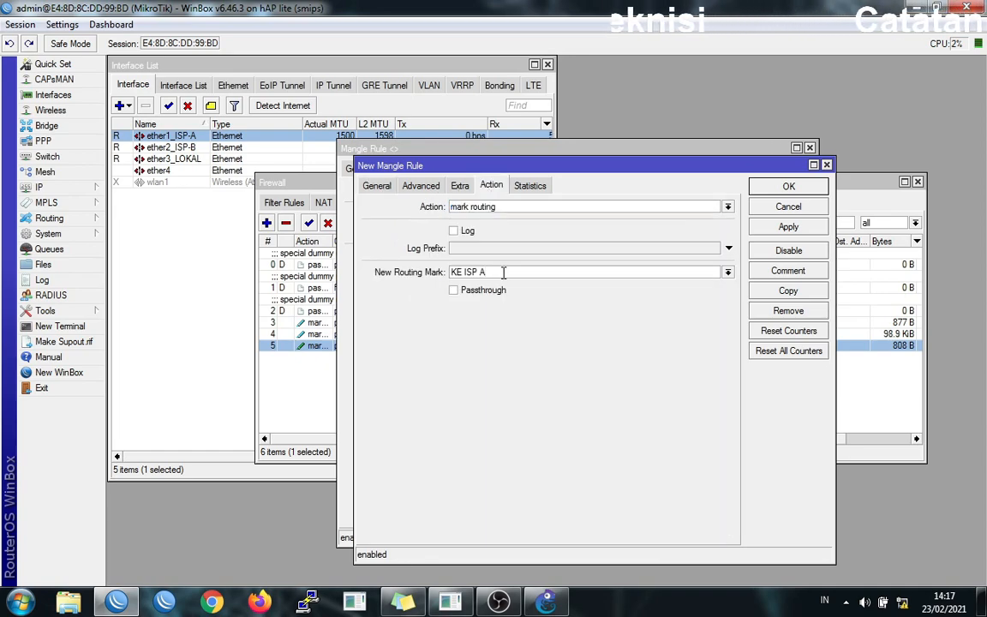
{"action": "left_click", "coordinate": [504, 273]}
{"action": "key", "text": "BackSpace"}
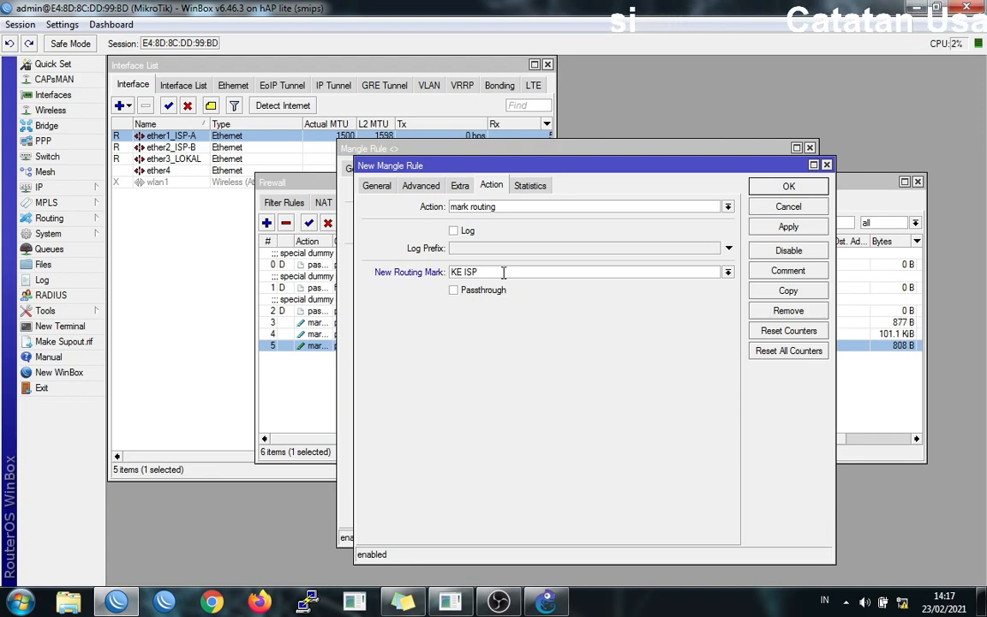
{"action": "type", "text": "B"}
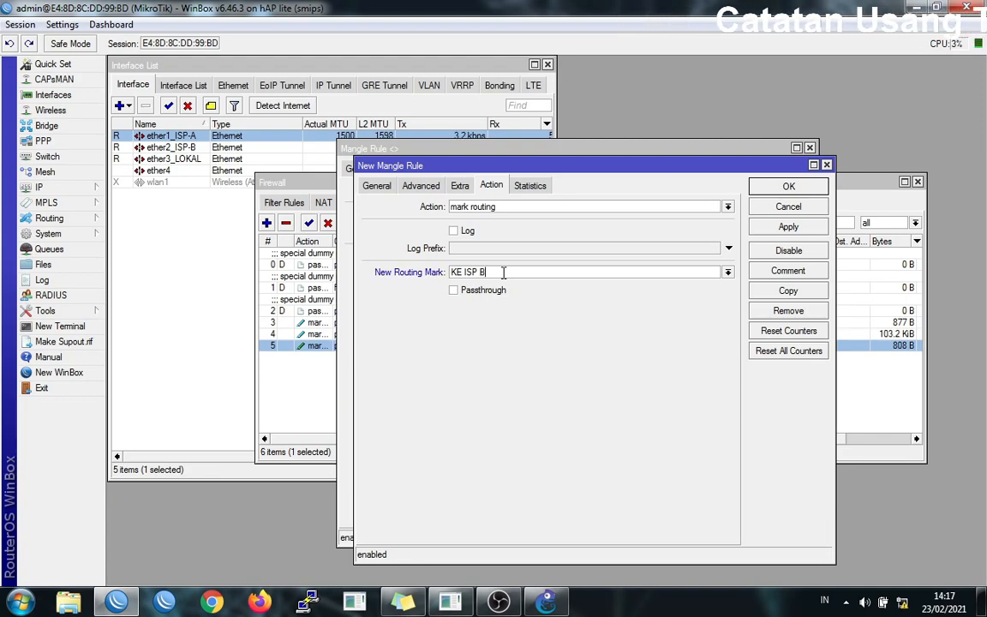
{"action": "left_click", "coordinate": [787, 225]}
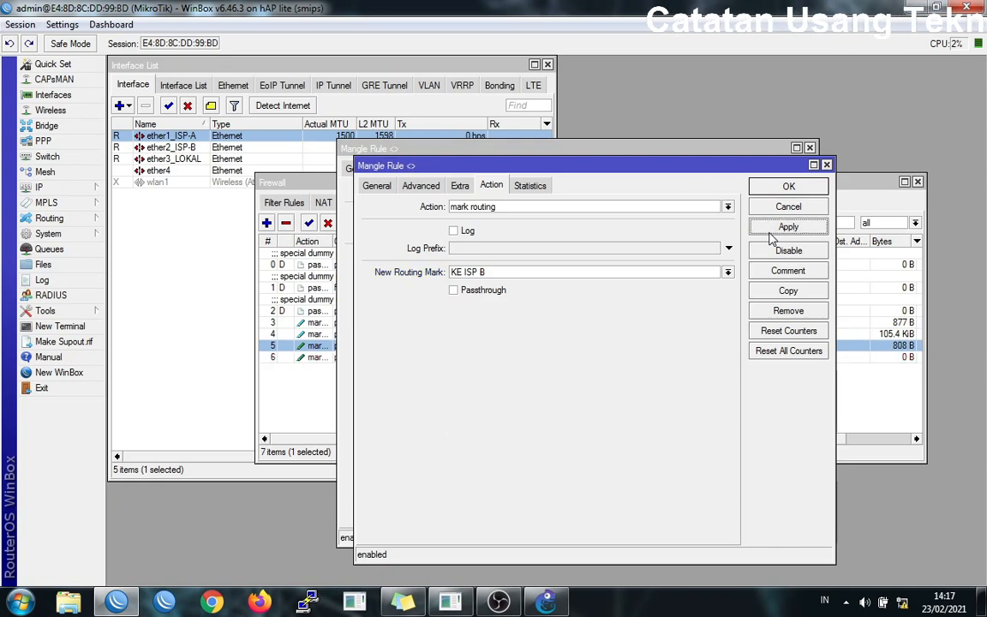
{"action": "left_click", "coordinate": [773, 189]}
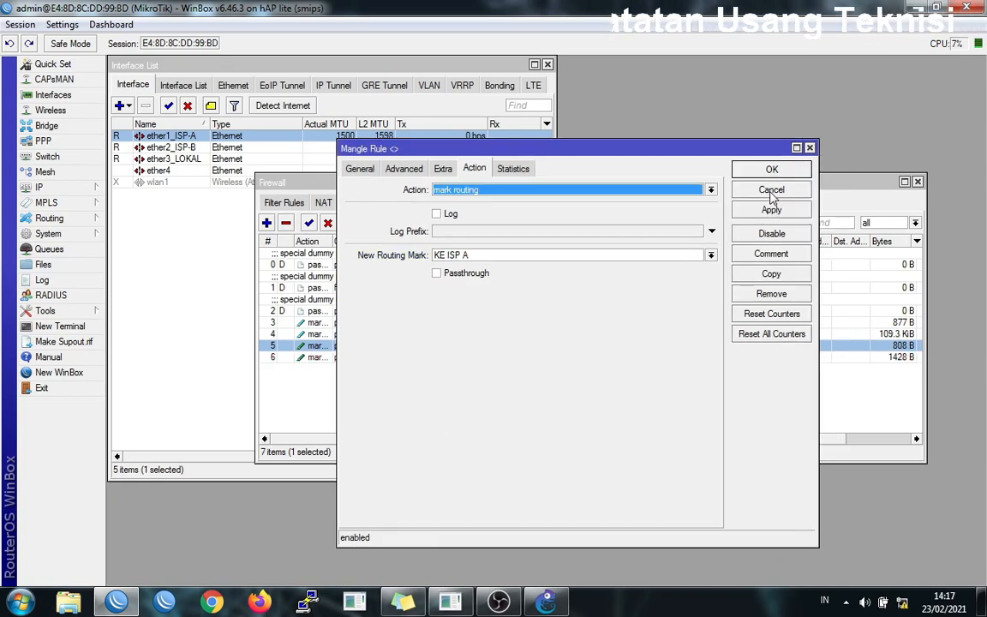
{"action": "left_click", "coordinate": [770, 171]}
Step: Open the IP route list and start a new route to 0.0.0.0/0 with a gateway entry
{"action": "left_click_drag", "start_coordinate": [538, 182], "coordinate": [672, 149]}
{"action": "left_click", "coordinate": [47, 189]}
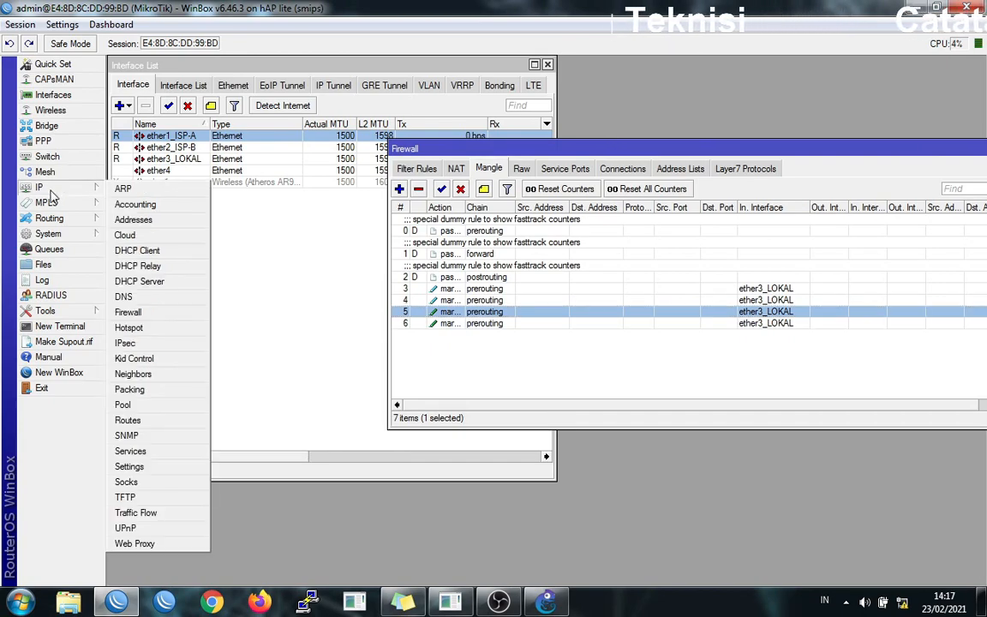
{"action": "left_click", "coordinate": [129, 421]}
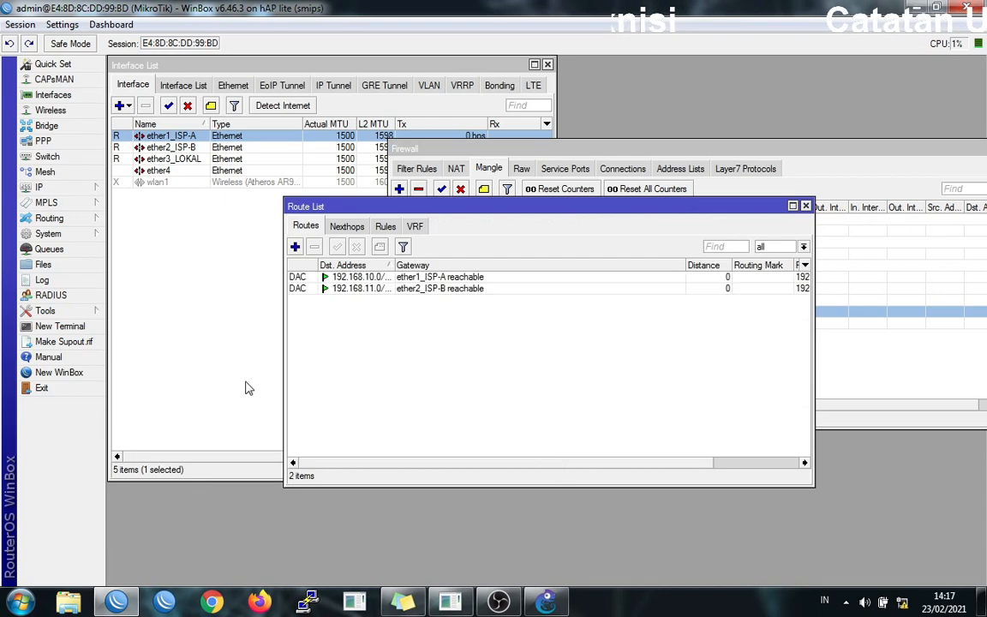
{"action": "left_click", "coordinate": [296, 248]}
{"action": "left_click_drag", "start_coordinate": [421, 325], "coordinate": [443, 289]}
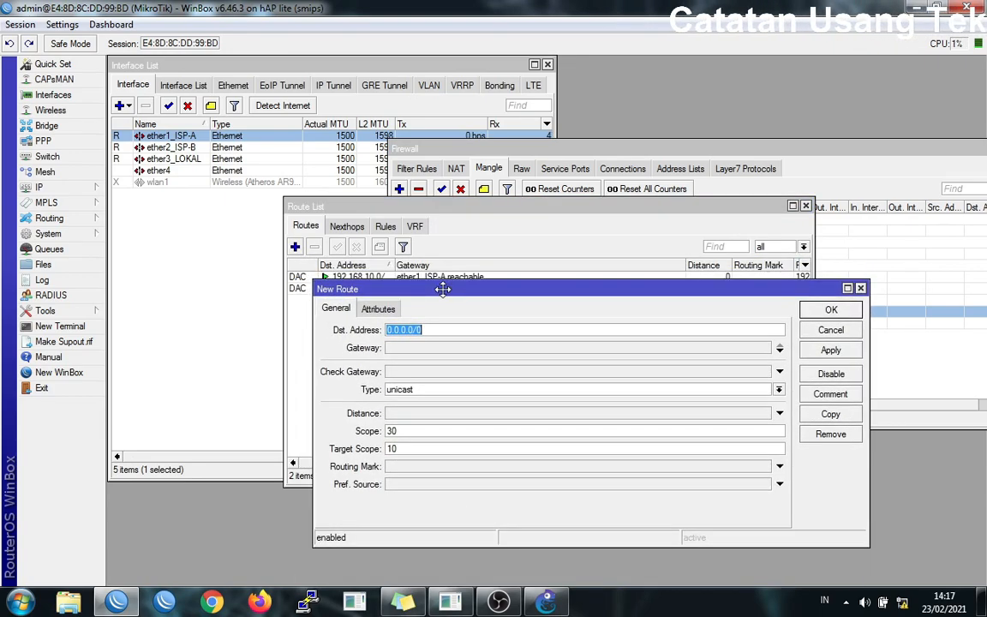
{"action": "left_click", "coordinate": [402, 351]}
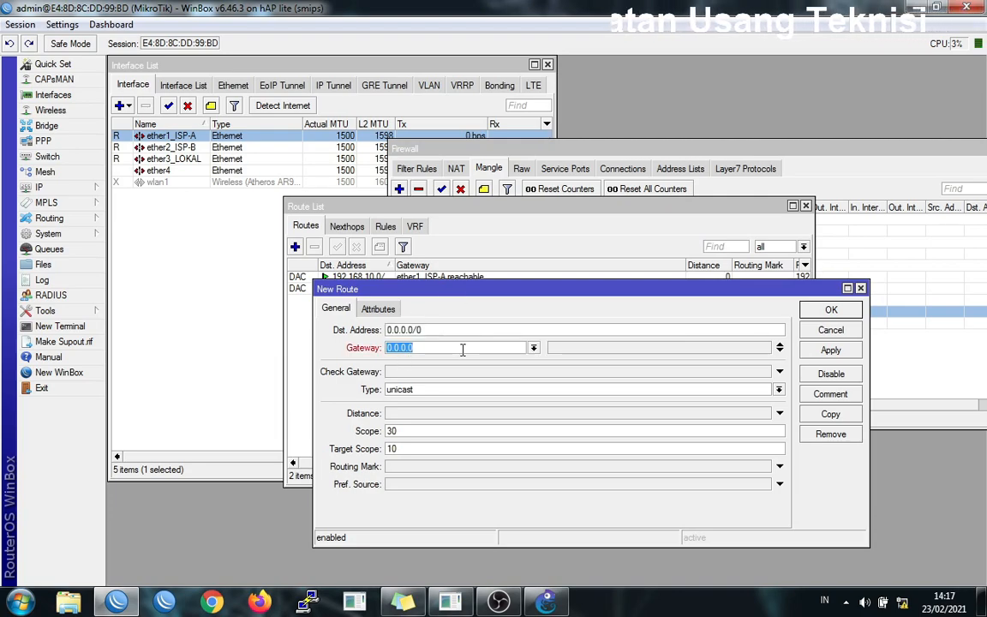
Step: Switch to GNS3 and copy the ISP 1 address 192.168.10.1 from the topology diagram, leaving the labels unedited
{"action": "left_click", "coordinate": [550, 604]}
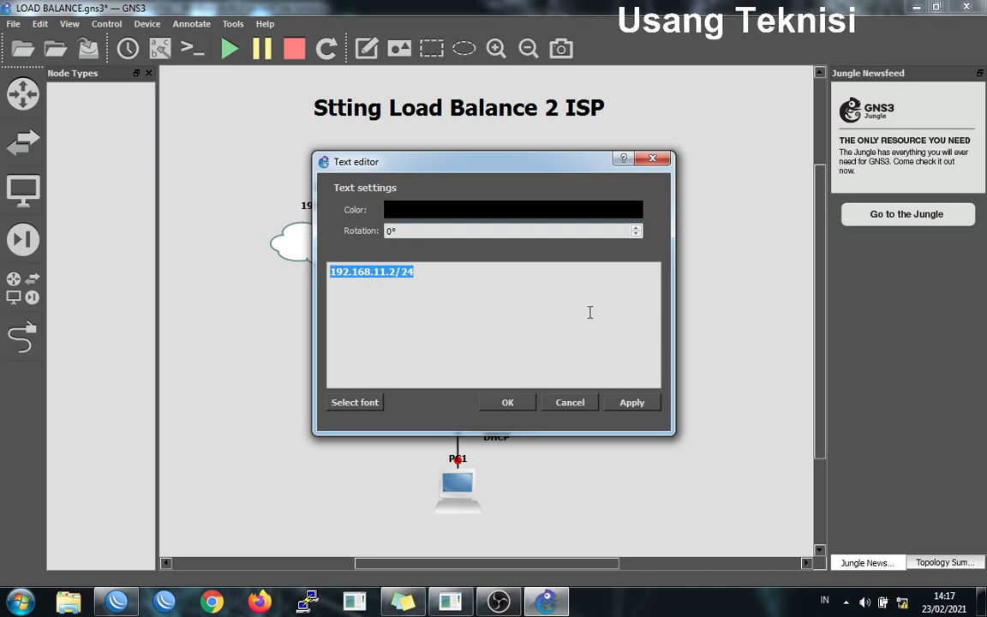
{"action": "left_click", "coordinate": [587, 410]}
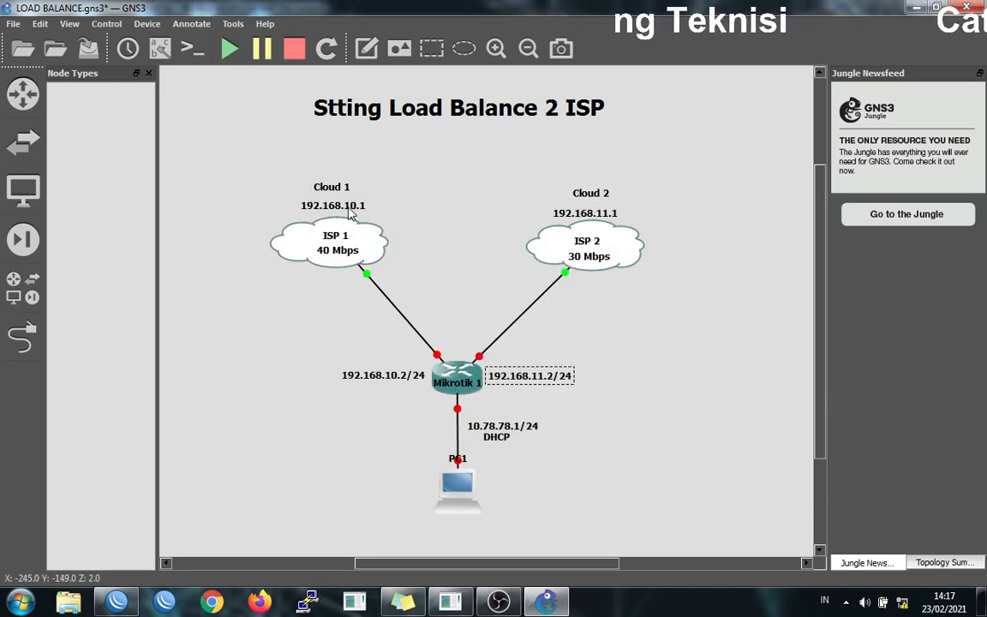
{"action": "double_click", "coordinate": [348, 207]}
{"action": "right_click", "coordinate": [349, 210]}
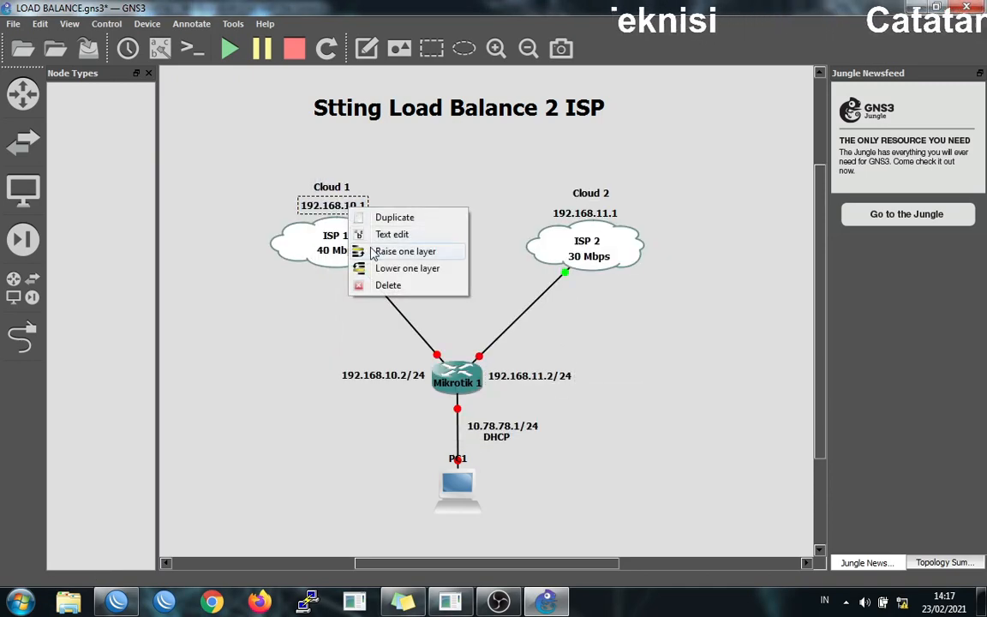
{"action": "left_click", "coordinate": [378, 231]}
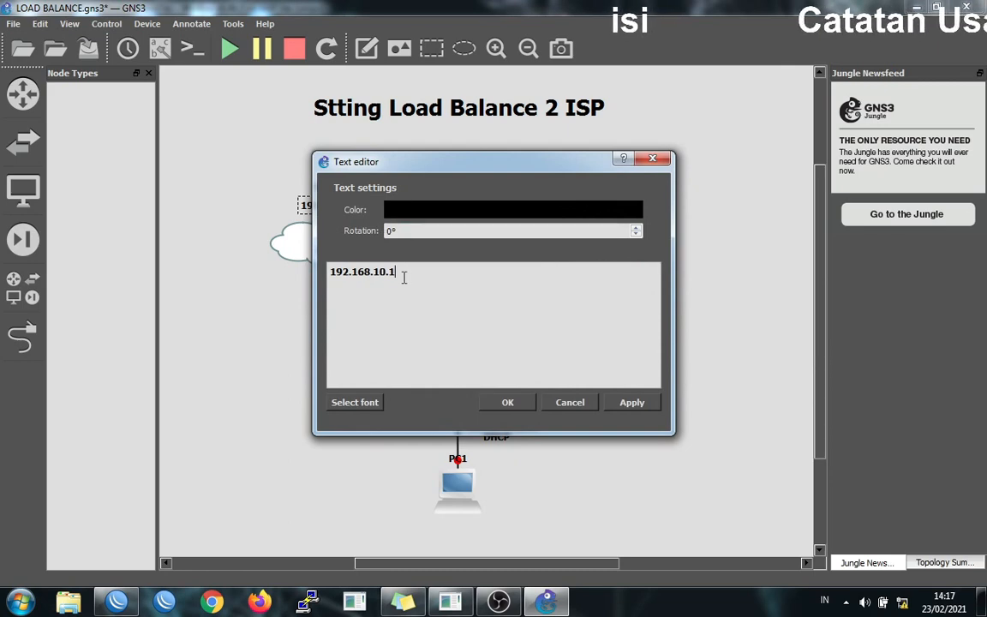
{"action": "double_click", "coordinate": [396, 273]}
{"action": "right_click", "coordinate": [379, 272]}
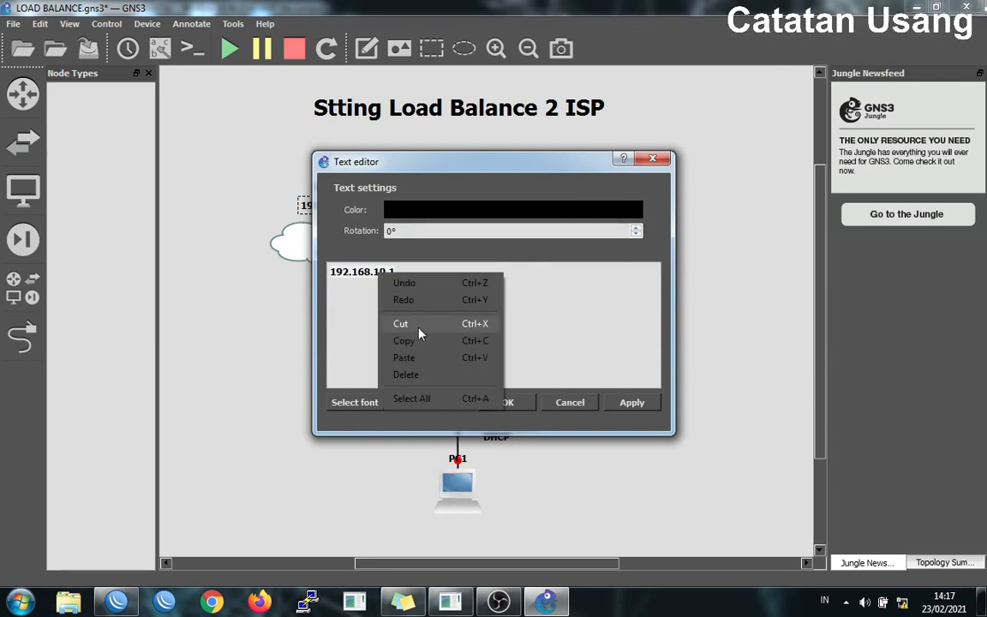
{"action": "left_click", "coordinate": [424, 341]}
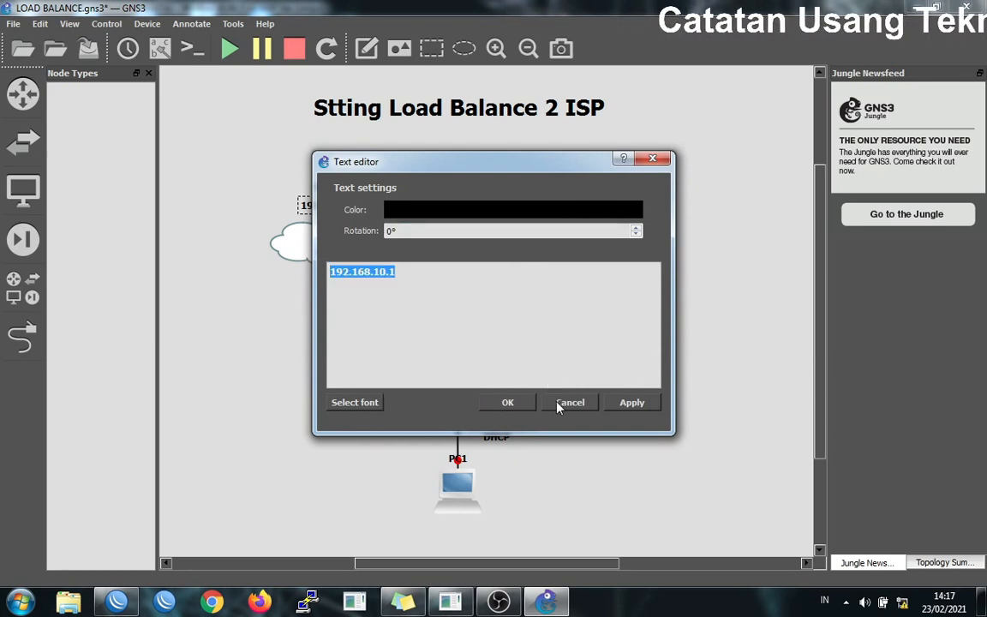
{"action": "left_click", "coordinate": [570, 402]}
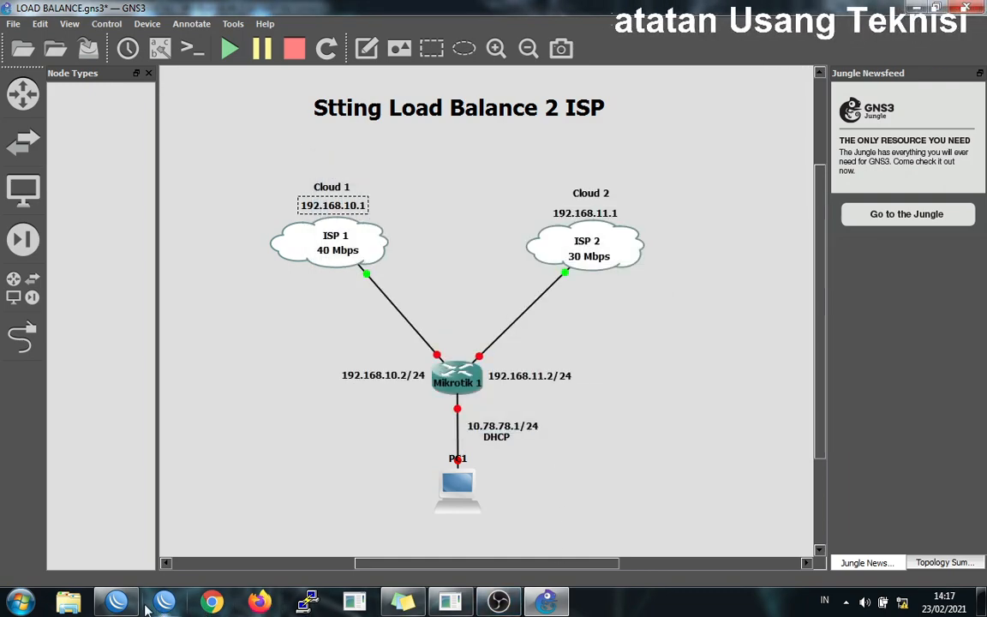
Step: Switch back to WinBox, give the new default route gateways 192.168.10.1 and 192.168.11.1, and save it
{"action": "left_click", "coordinate": [117, 602]}
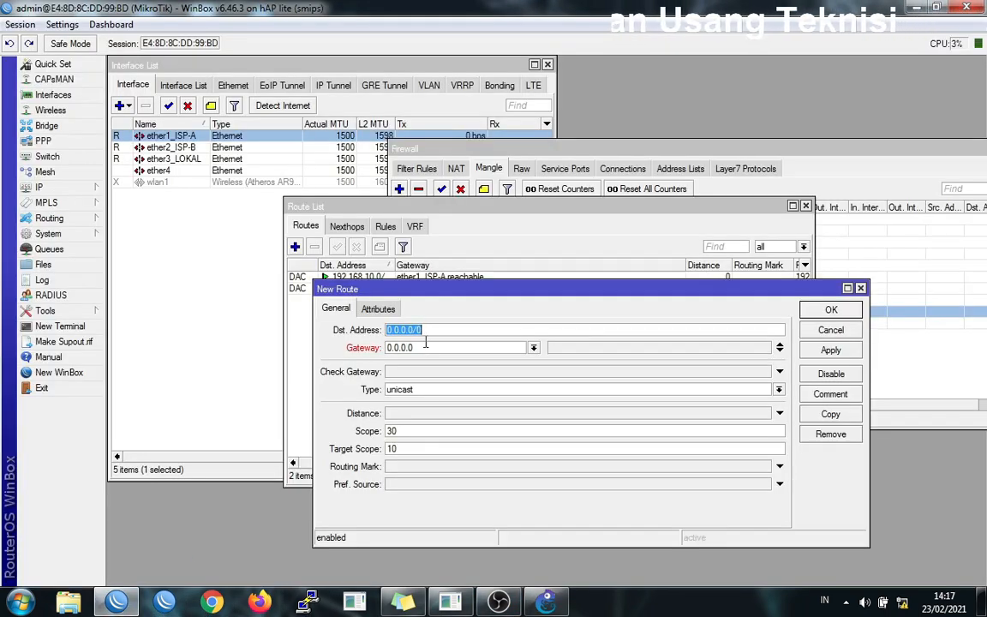
{"action": "double_click", "coordinate": [425, 346]}
{"action": "right_click", "coordinate": [425, 346]}
{"action": "left_click", "coordinate": [467, 390]}
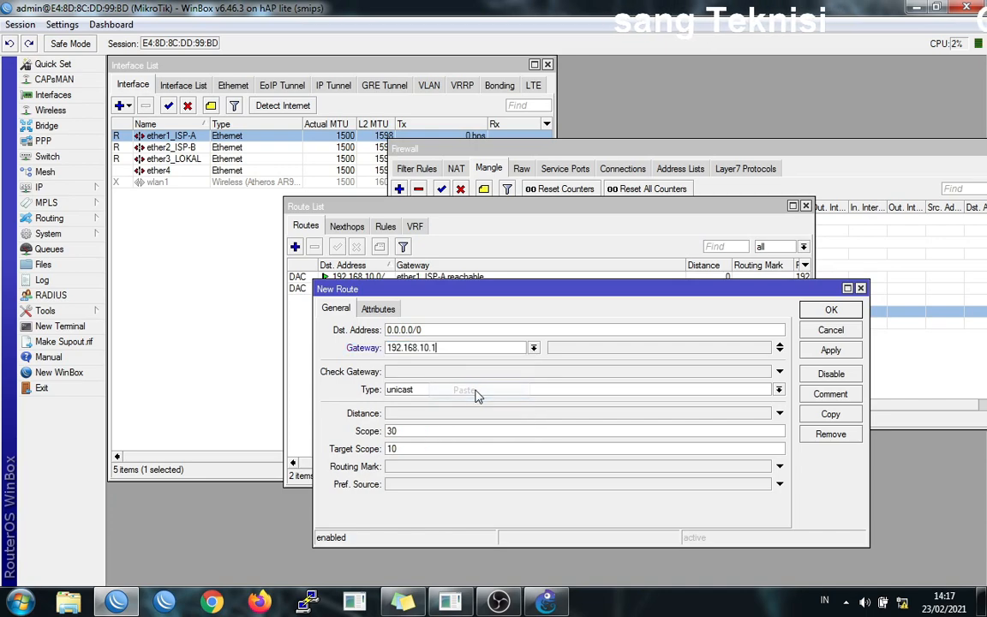
{"action": "left_click", "coordinate": [779, 347]}
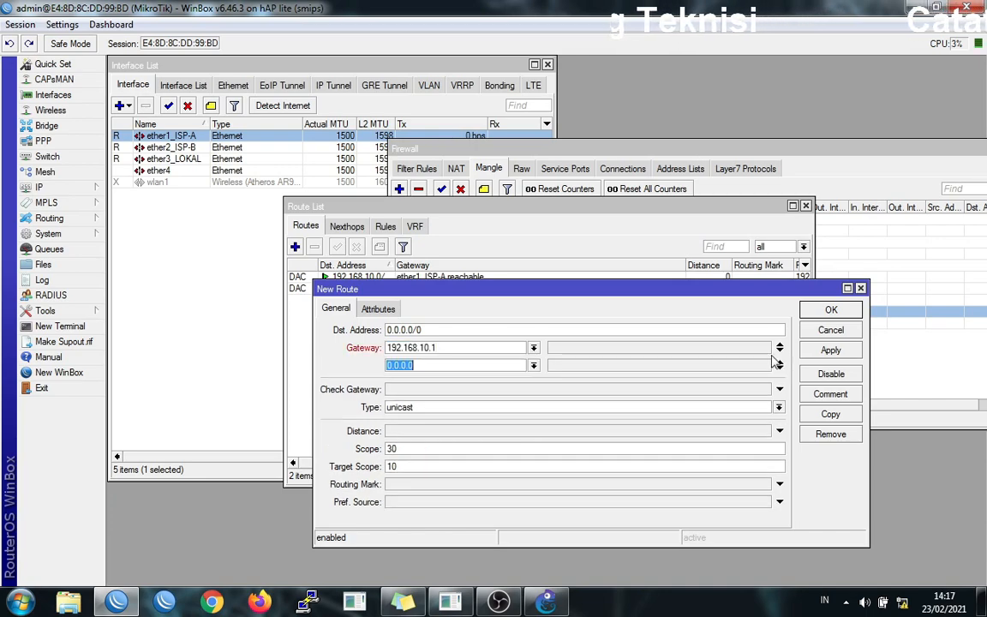
{"action": "right_click", "coordinate": [431, 367]}
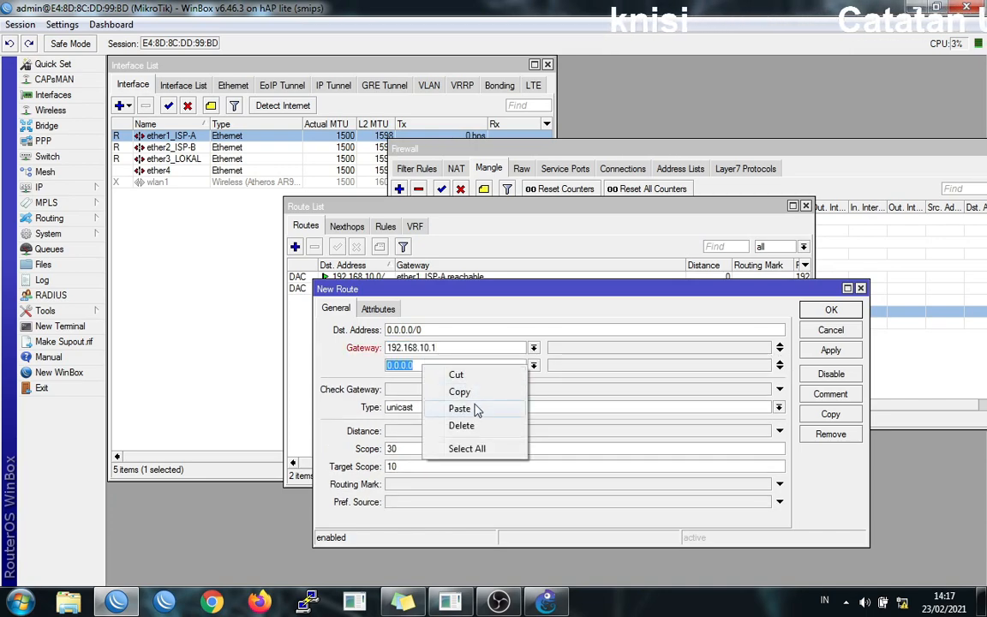
{"action": "left_click", "coordinate": [460, 408]}
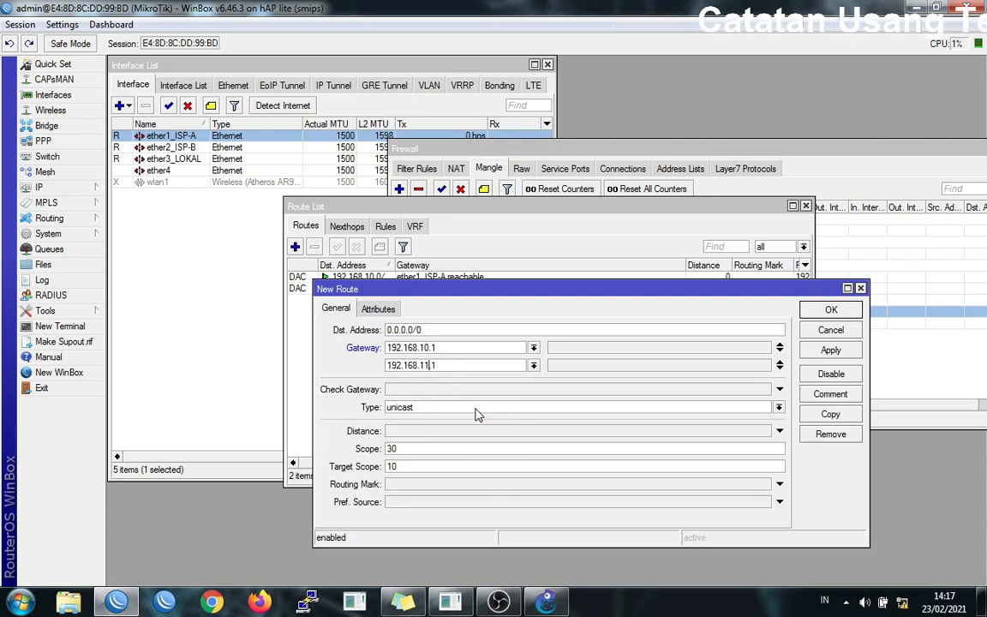
{"action": "left_click", "coordinate": [832, 351]}
{"action": "left_click", "coordinate": [830, 310]}
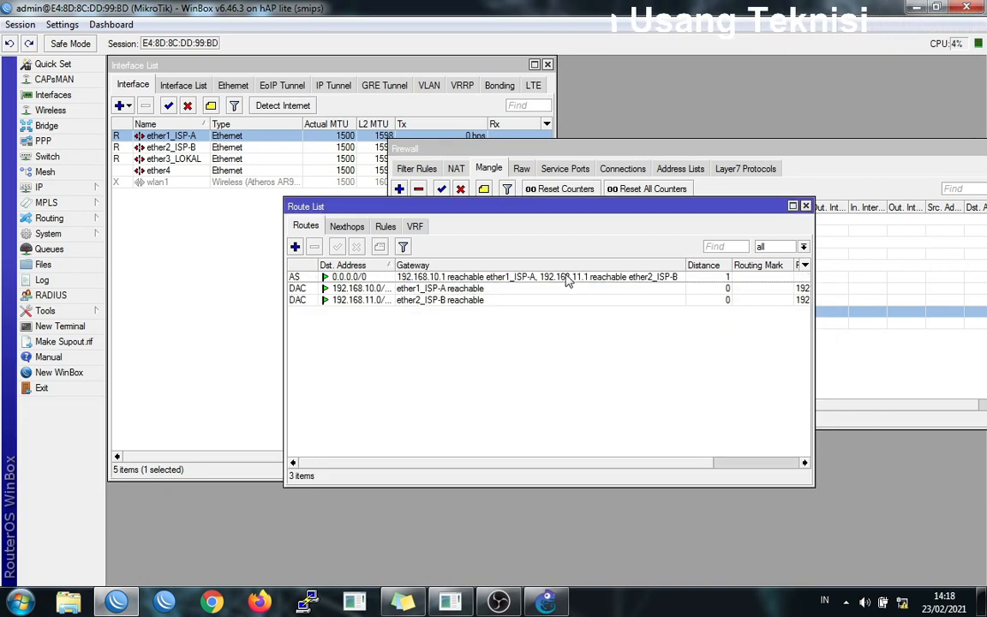
Step: Review the gateway settings of the saved 0.0.0.0/0 route
{"action": "left_click", "coordinate": [507, 278]}
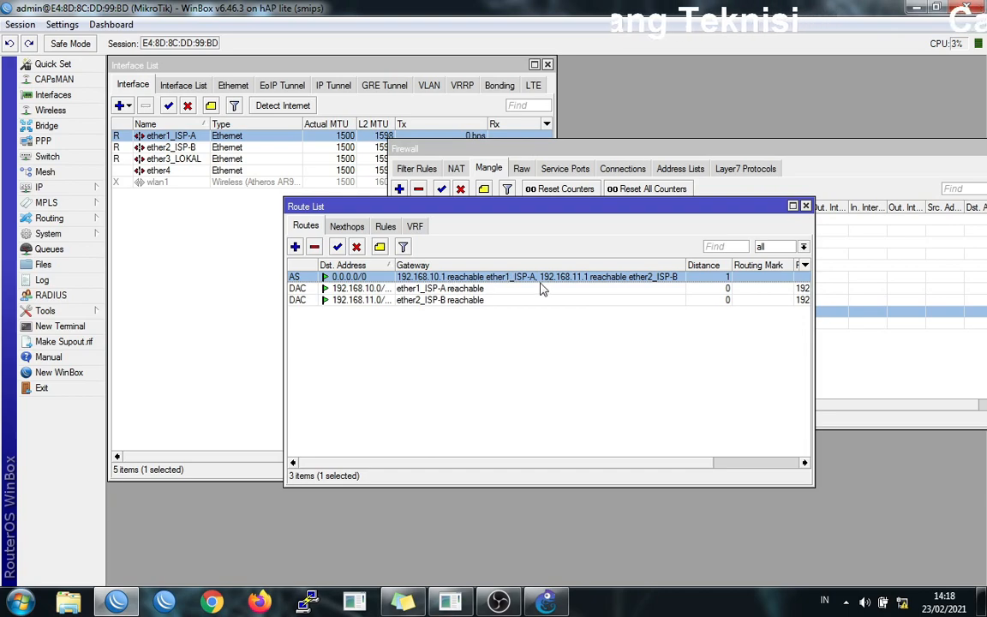
{"action": "double_click", "coordinate": [546, 285]}
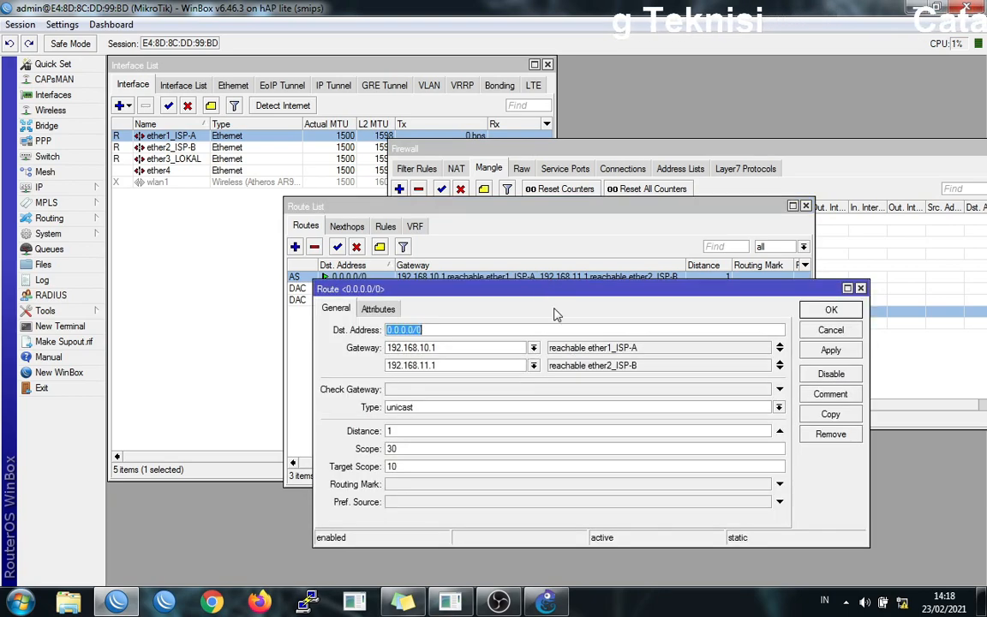
{"action": "left_click", "coordinate": [827, 311]}
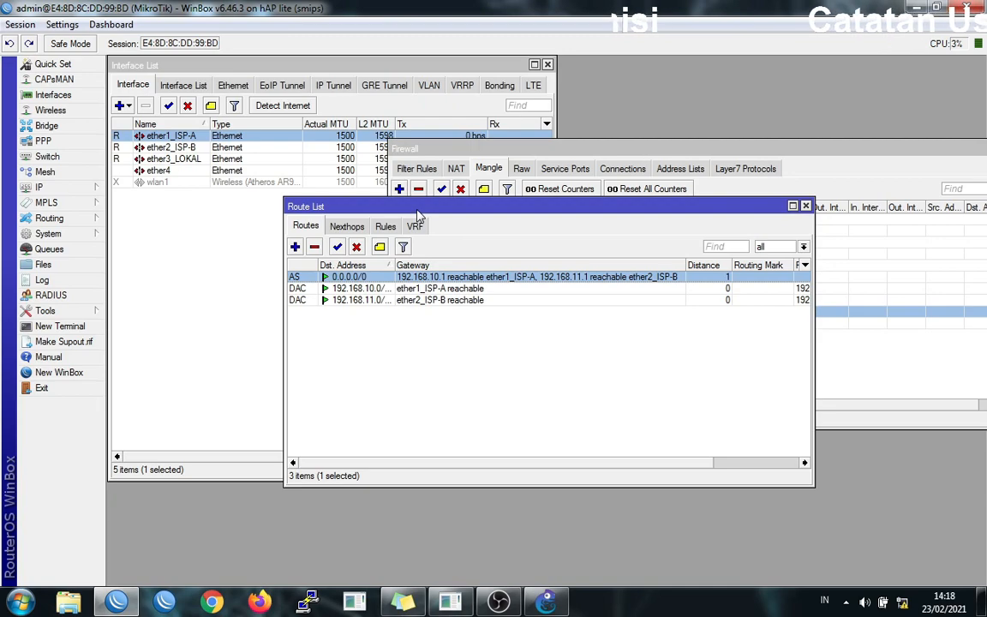
Step: Start another new route to 0.0.0.0/0 with gateway 192.168.10.1, keeping the route list visible above its dialog
{"action": "left_click_drag", "start_coordinate": [414, 204], "coordinate": [435, 238]}
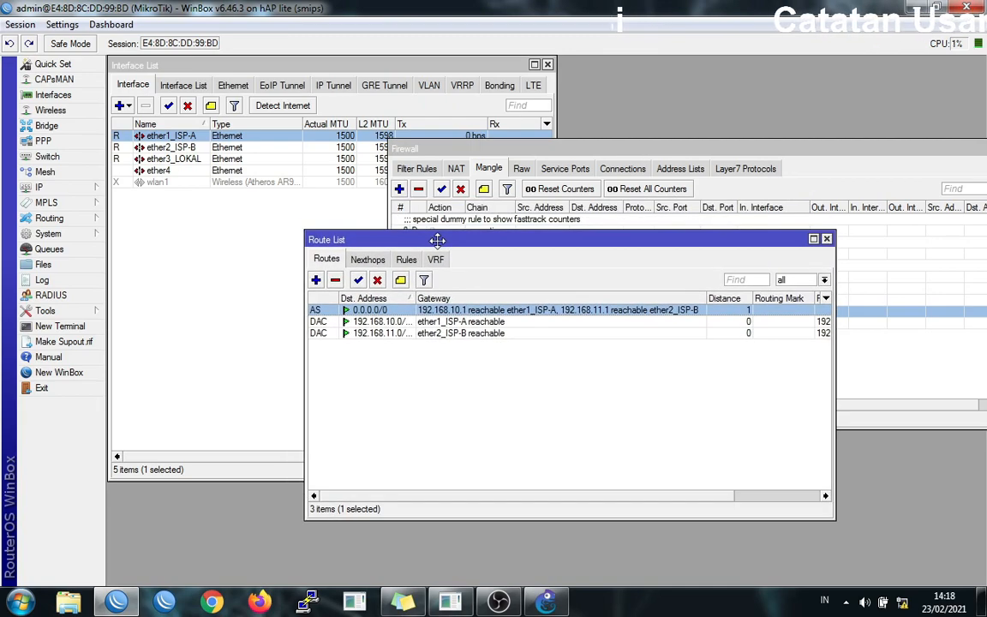
{"action": "left_click", "coordinate": [316, 280]}
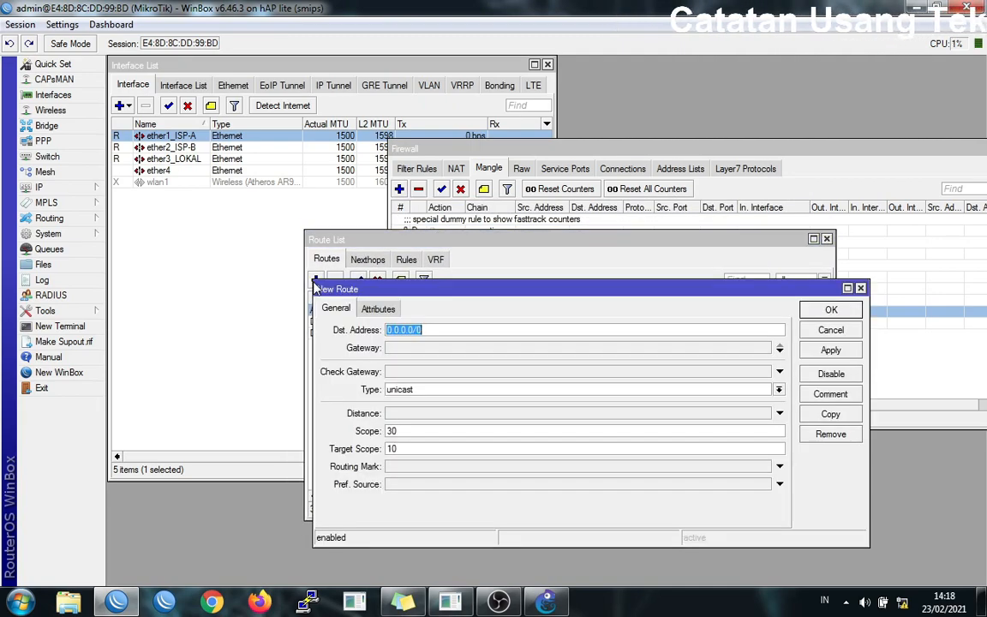
{"action": "left_click_drag", "start_coordinate": [367, 293], "coordinate": [334, 337]}
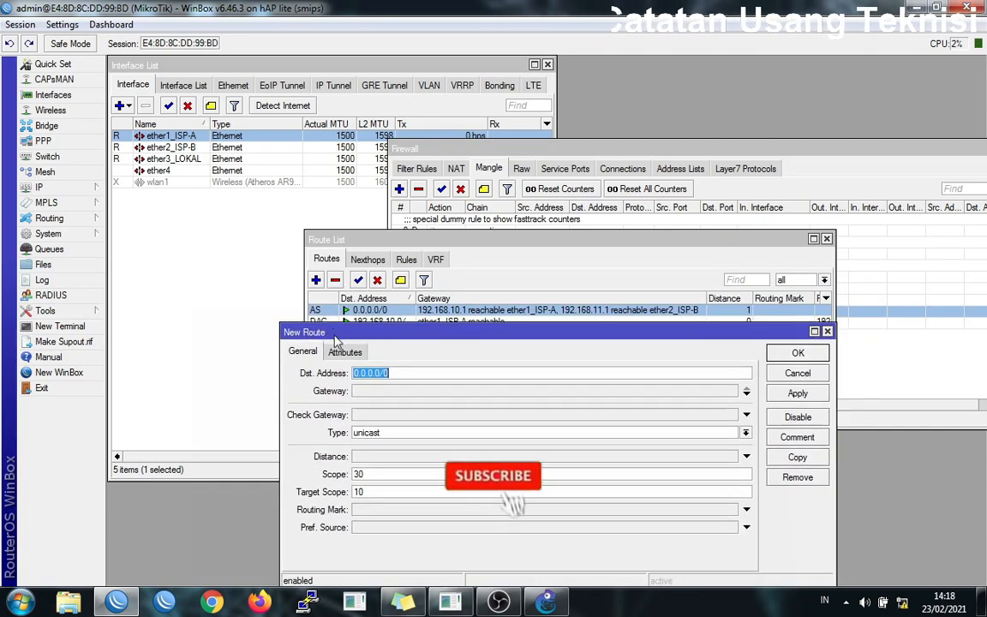
{"action": "left_click_drag", "start_coordinate": [415, 245], "coordinate": [363, 73]}
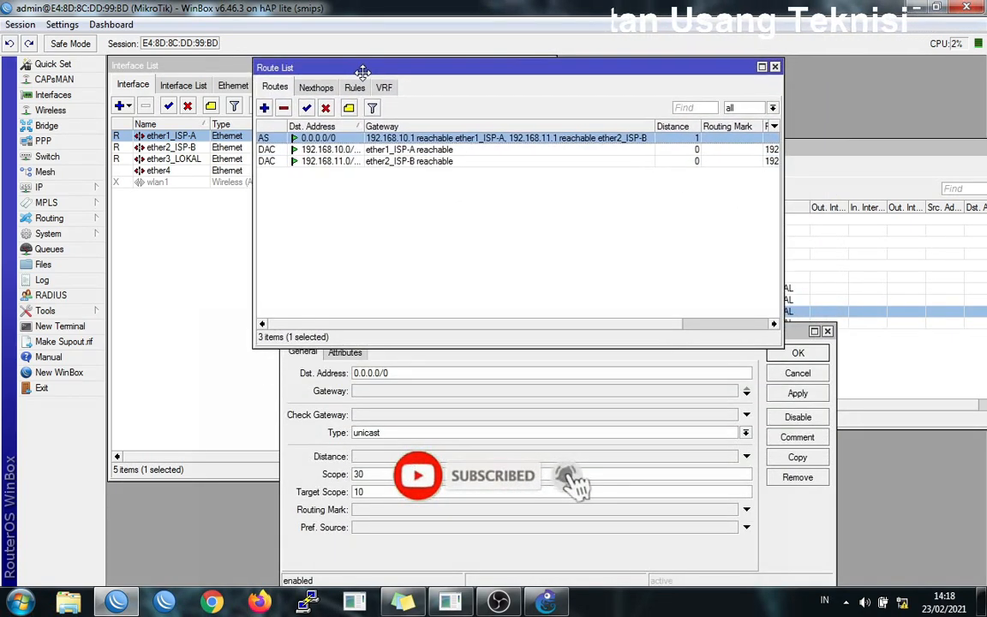
{"action": "left_click", "coordinate": [556, 368]}
{"action": "left_click", "coordinate": [387, 390]}
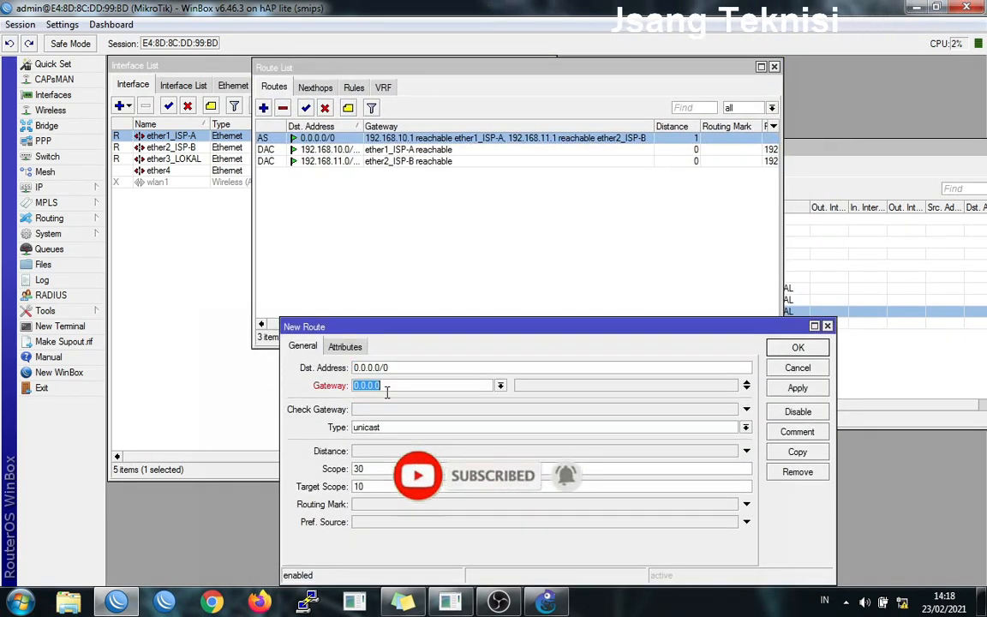
{"action": "right_click", "coordinate": [360, 386]}
{"action": "left_click", "coordinate": [455, 434]}
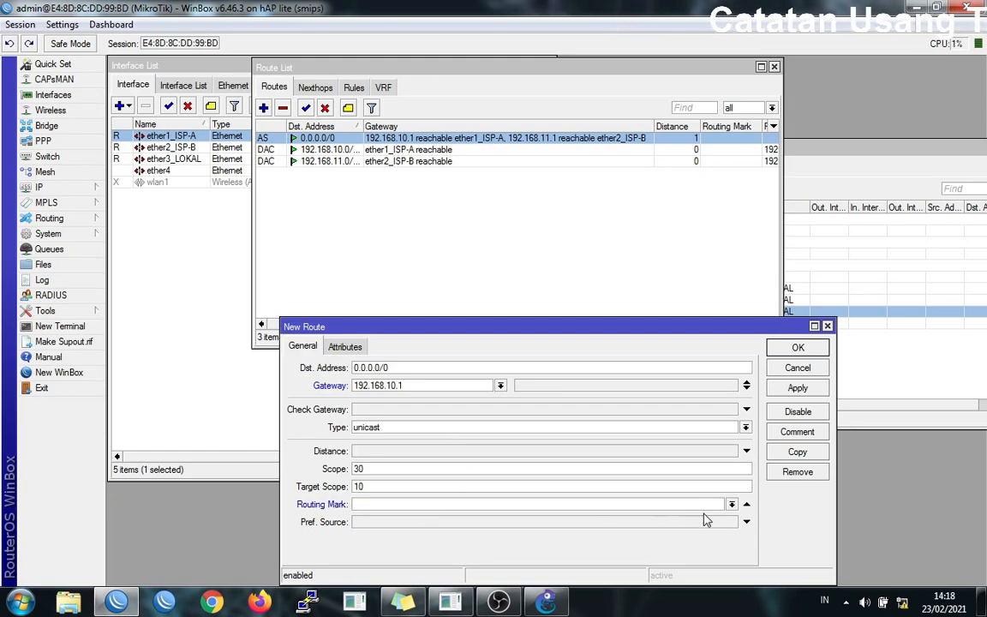
Step: Give the 192.168.10.1 route the routing mark KE ISP A and distance 1, and save it
{"action": "left_click", "coordinate": [744, 505]}
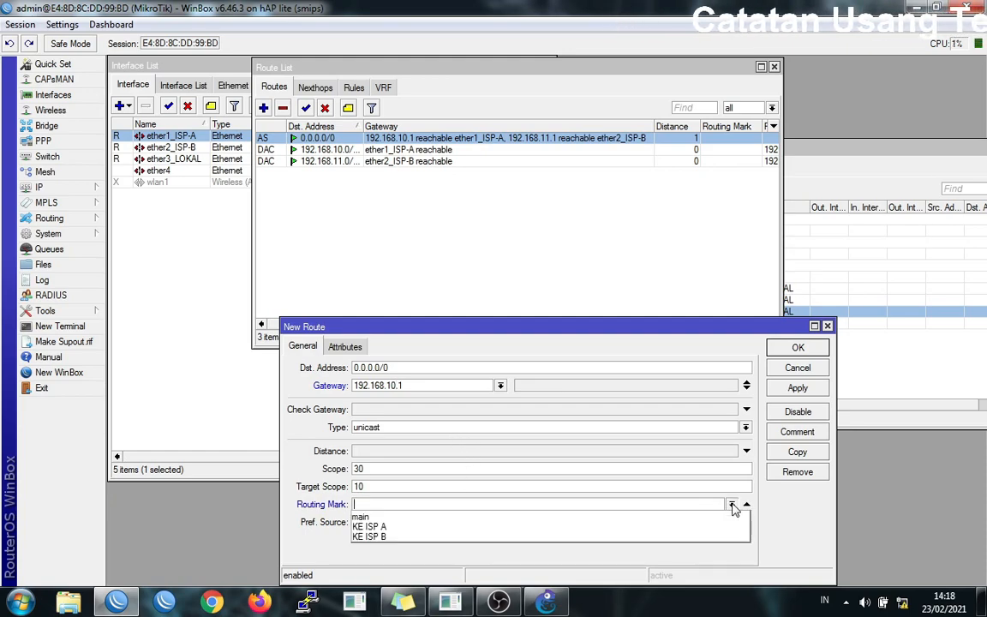
{"action": "left_click", "coordinate": [454, 527]}
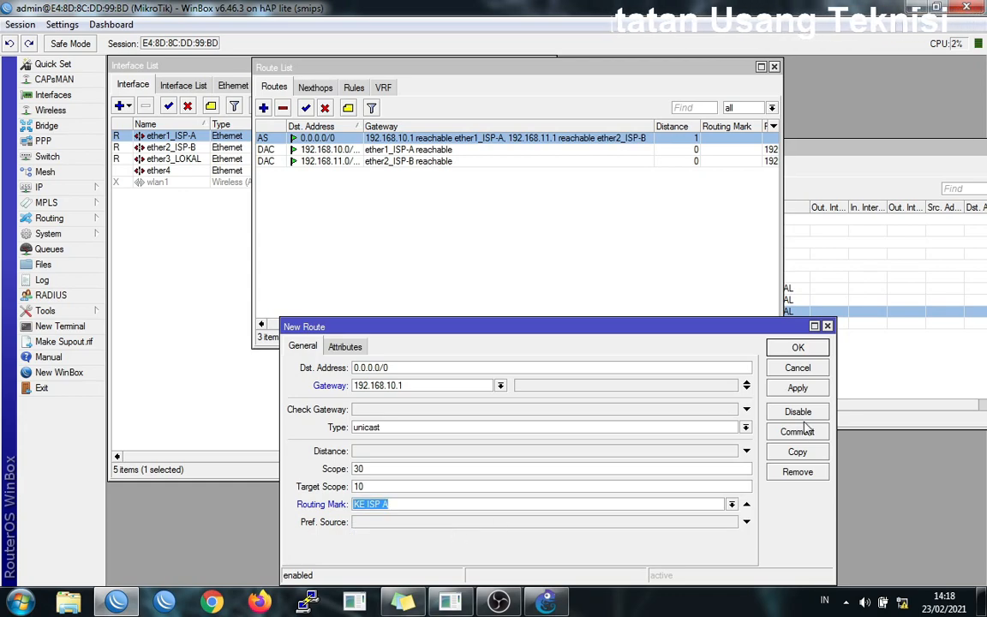
{"action": "left_click", "coordinate": [378, 452]}
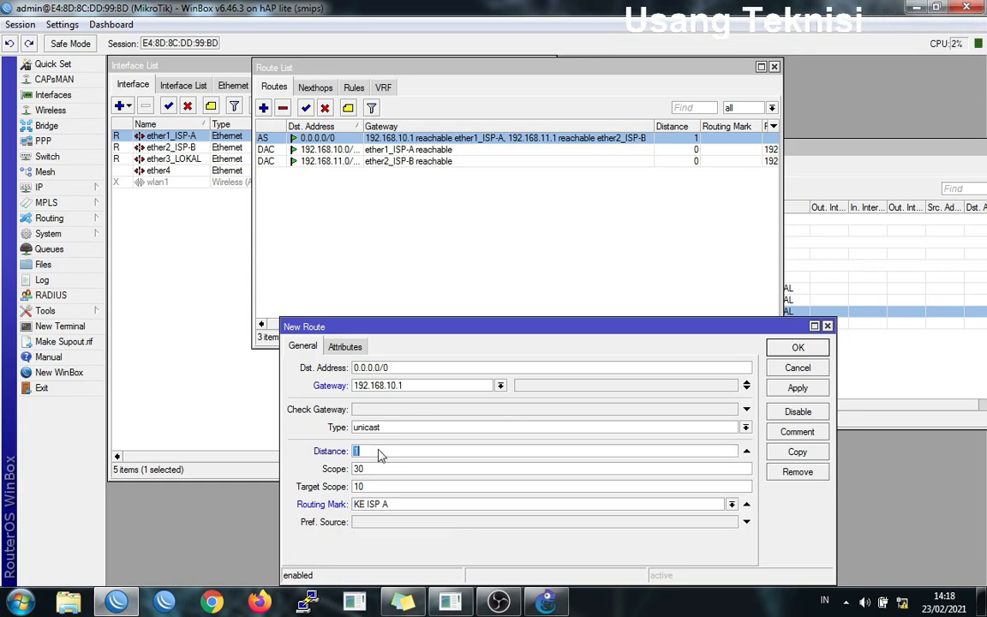
{"action": "left_click", "coordinate": [797, 388]}
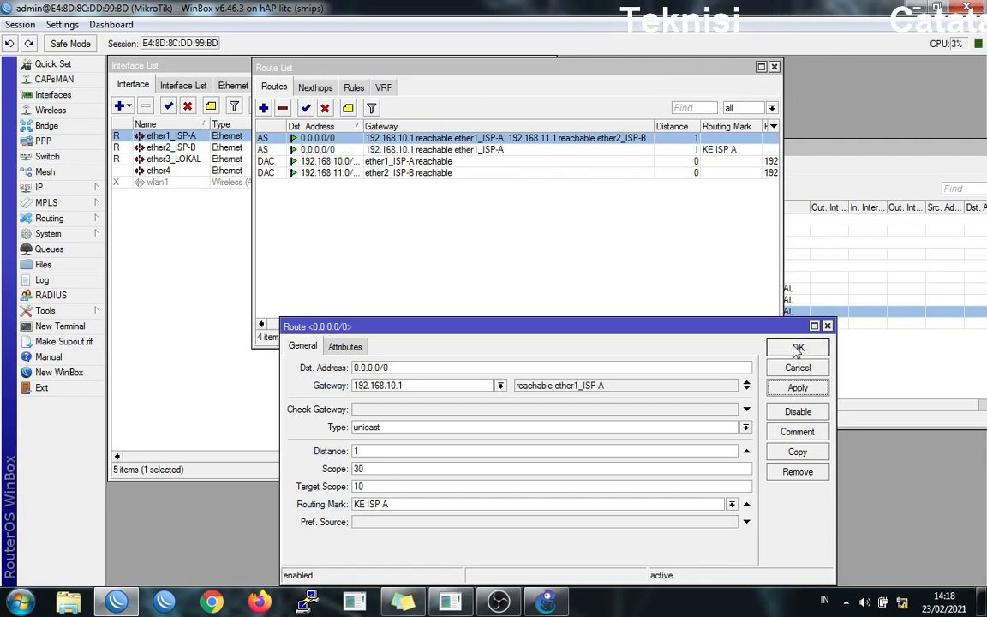
{"action": "left_click", "coordinate": [798, 348]}
Step: Copy the KE ISP A route to a new route and set its gateway to 192.168.11.1
{"action": "left_click", "coordinate": [493, 243]}
{"action": "left_click", "coordinate": [495, 152]}
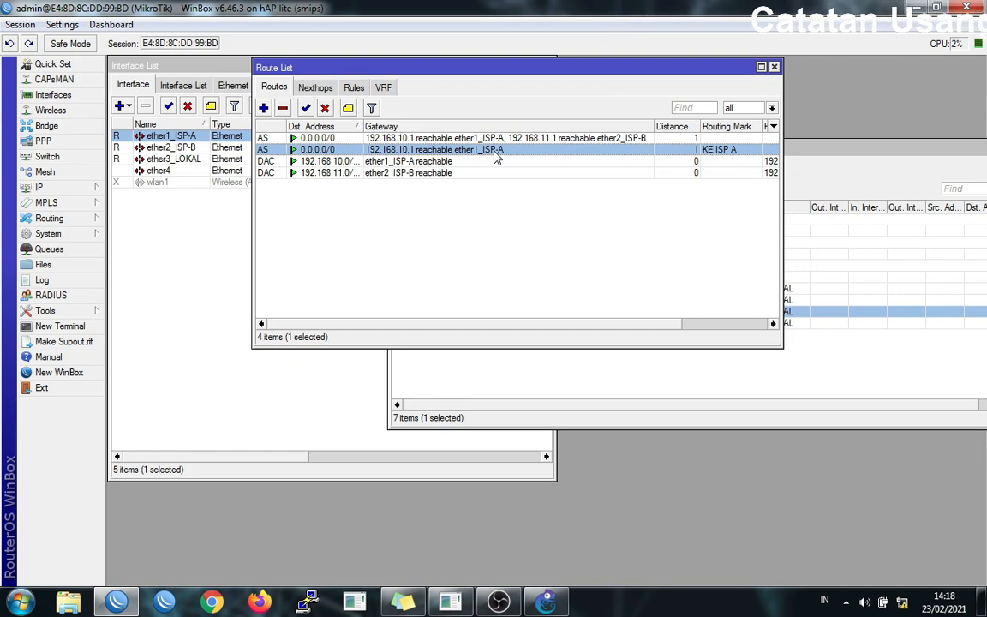
{"action": "double_click", "coordinate": [496, 150]}
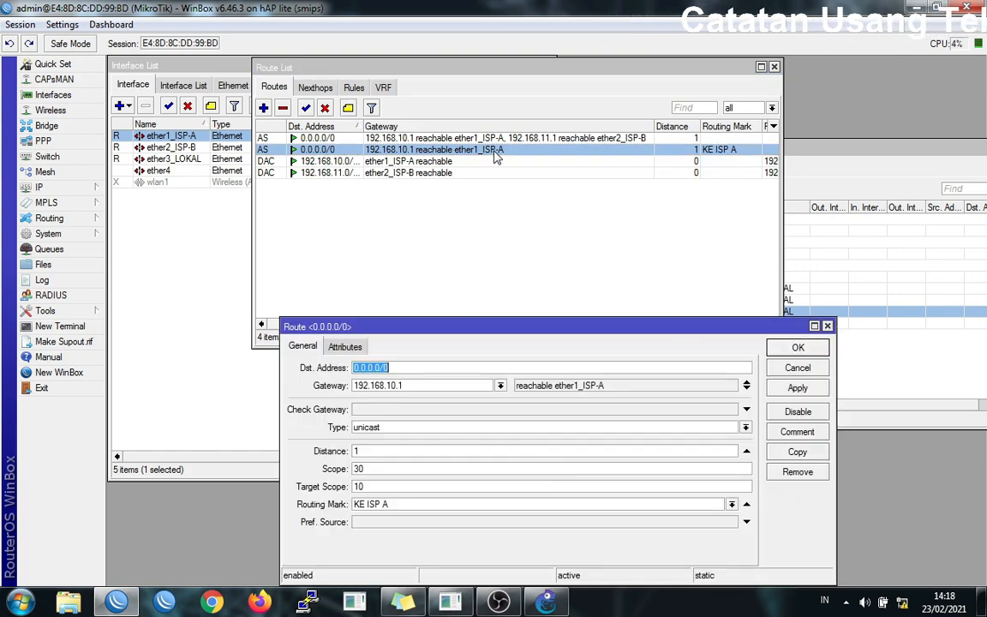
{"action": "left_click_drag", "start_coordinate": [626, 329], "coordinate": [576, 217]}
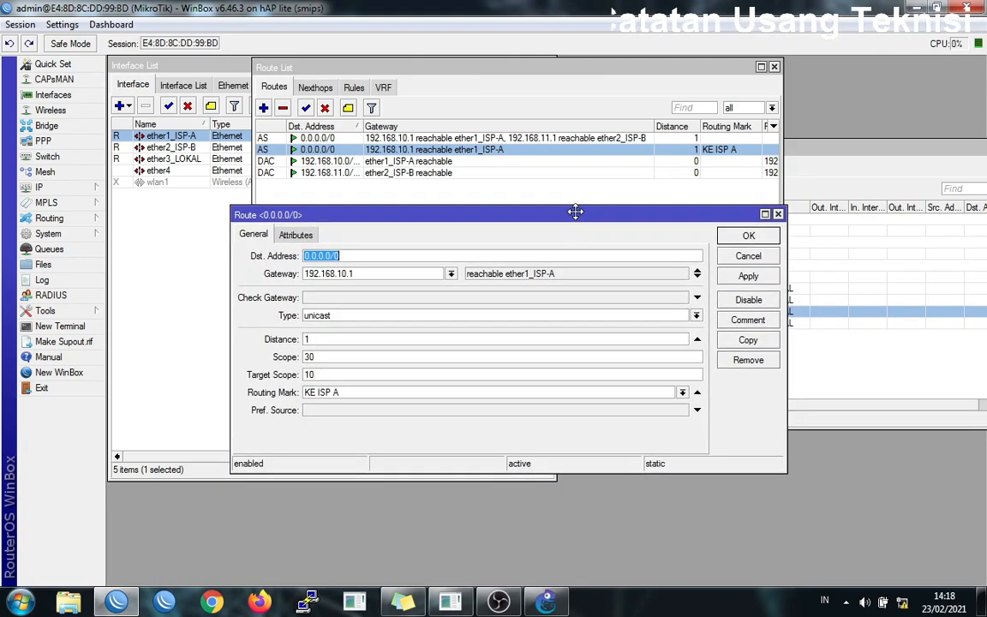
{"action": "left_click", "coordinate": [749, 340]}
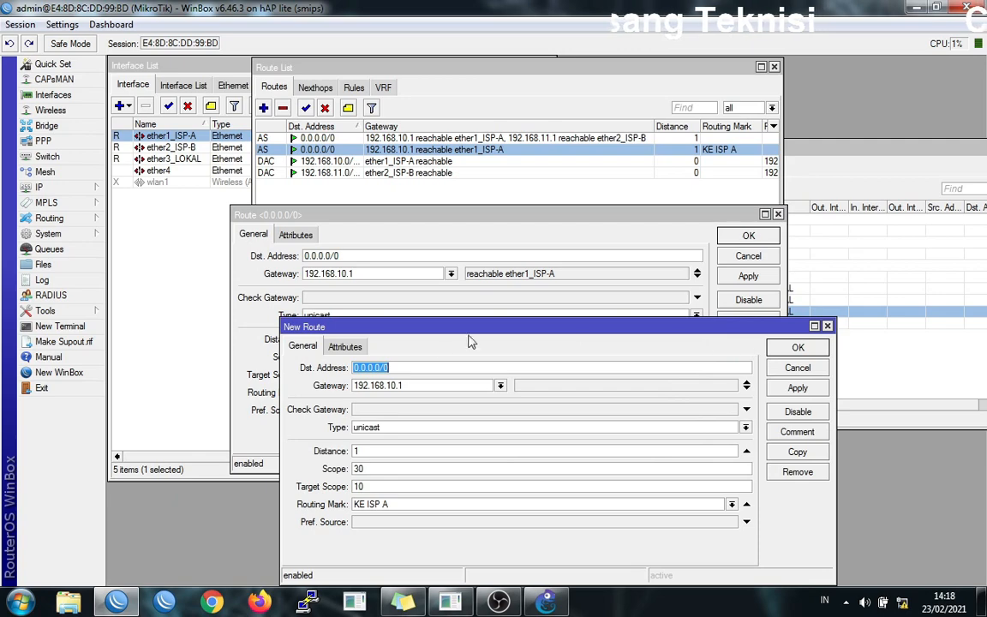
{"action": "left_click", "coordinate": [395, 386]}
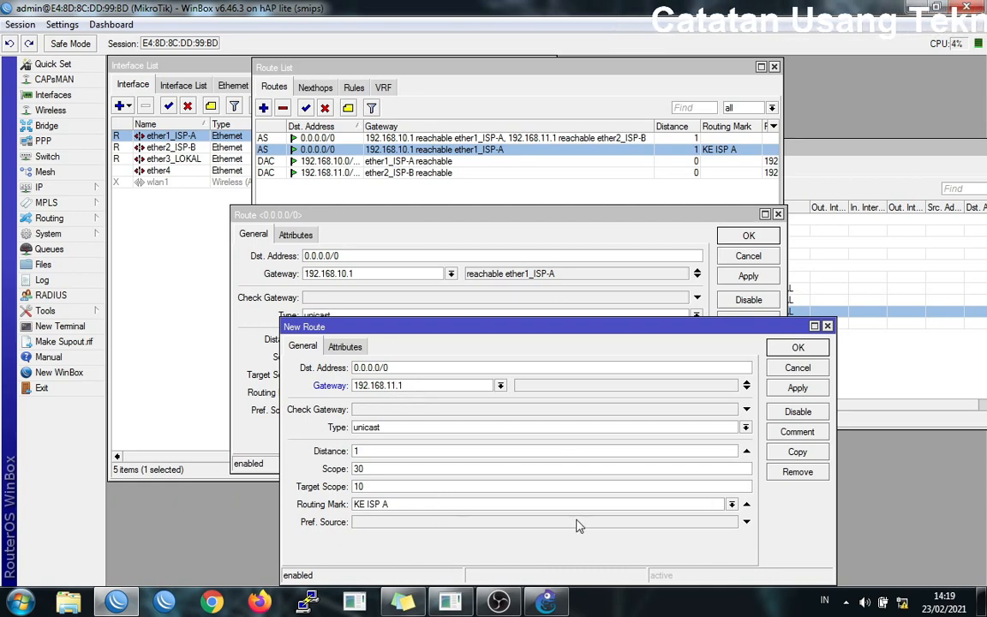
Step: Set the copied route's routing mark to KE ISP B, apply it, and close both route dialogs
{"action": "left_click", "coordinate": [732, 504]}
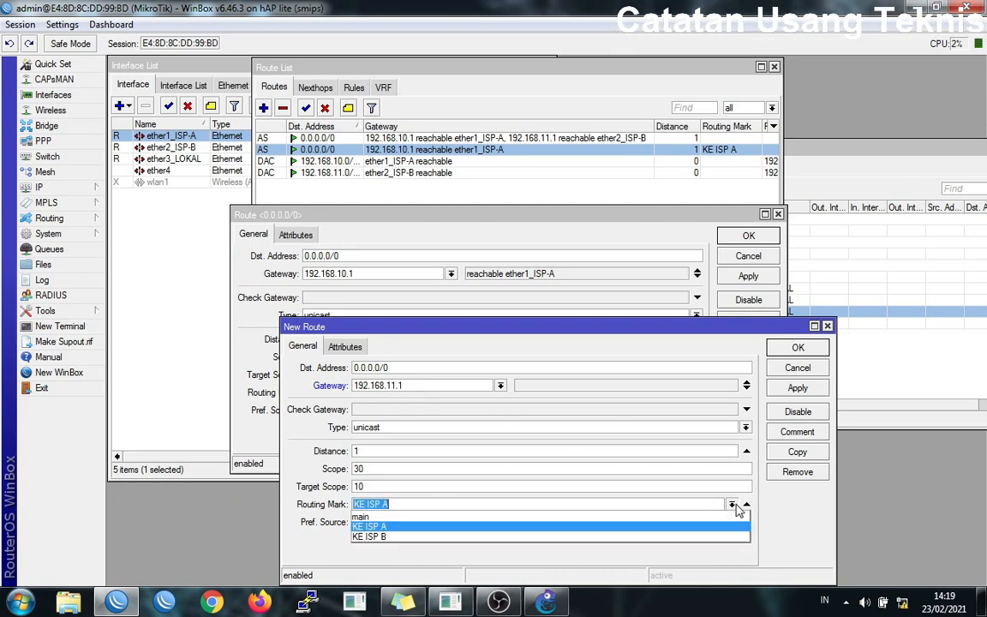
{"action": "left_click", "coordinate": [600, 537]}
{"action": "left_click", "coordinate": [798, 387]}
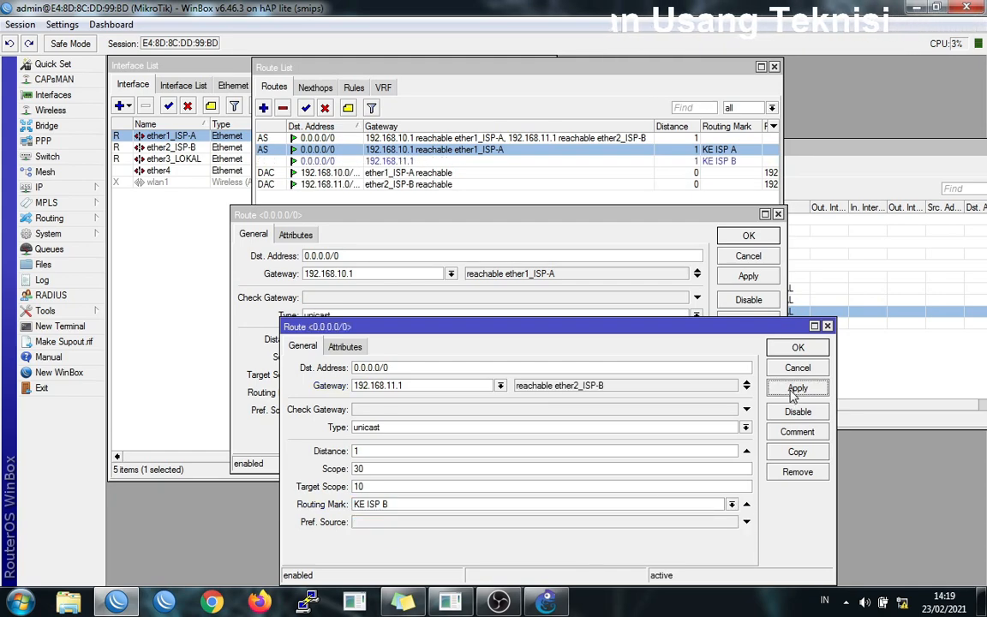
{"action": "left_click", "coordinate": [789, 367]}
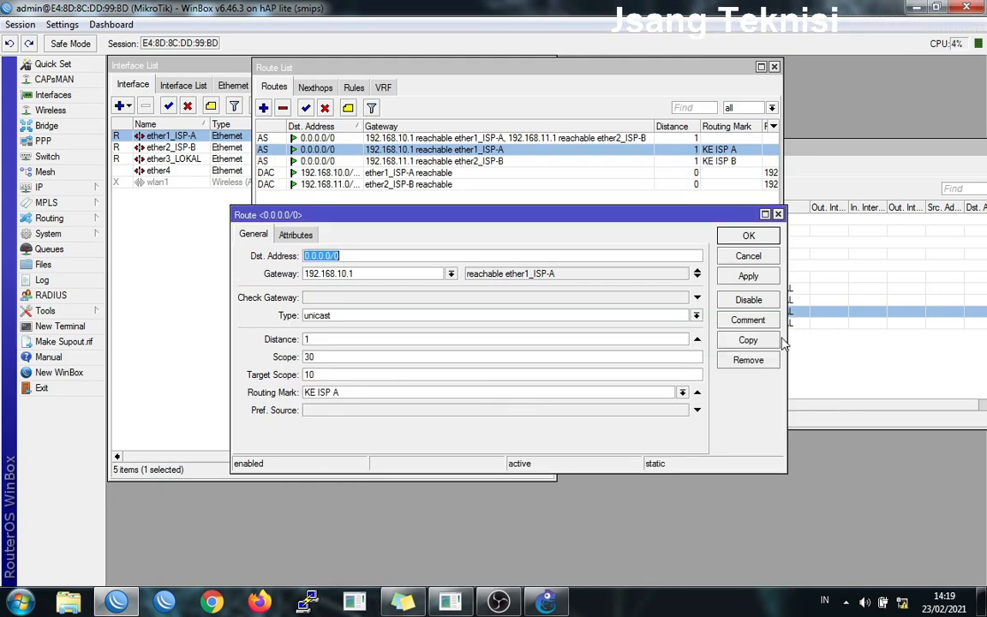
{"action": "left_click", "coordinate": [744, 240]}
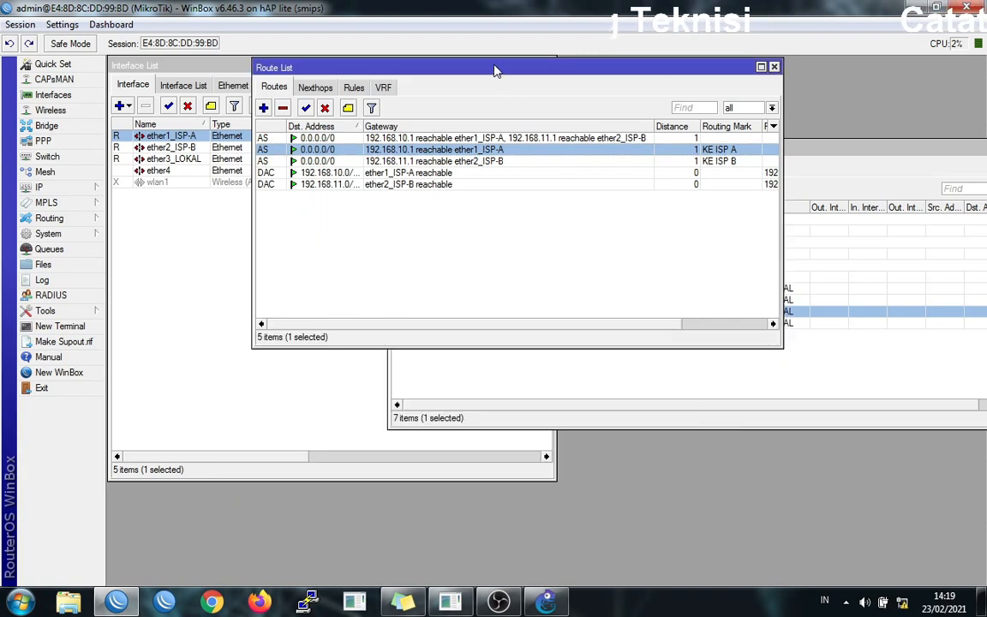
Step: Close the firewall window, place the route list beside the interface list, and open a new terminal
{"action": "left_click_drag", "start_coordinate": [497, 64], "coordinate": [534, 238]}
{"action": "left_click_drag", "start_coordinate": [838, 154], "coordinate": [637, 128]}
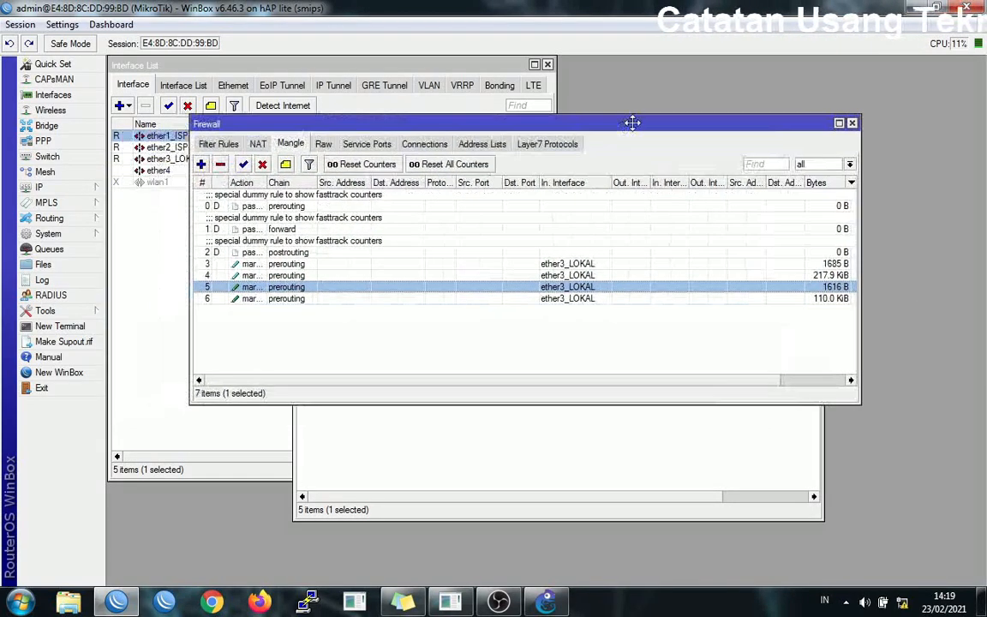
{"action": "left_click", "coordinate": [852, 124]}
{"action": "left_click_drag", "start_coordinate": [573, 243], "coordinate": [742, 151]}
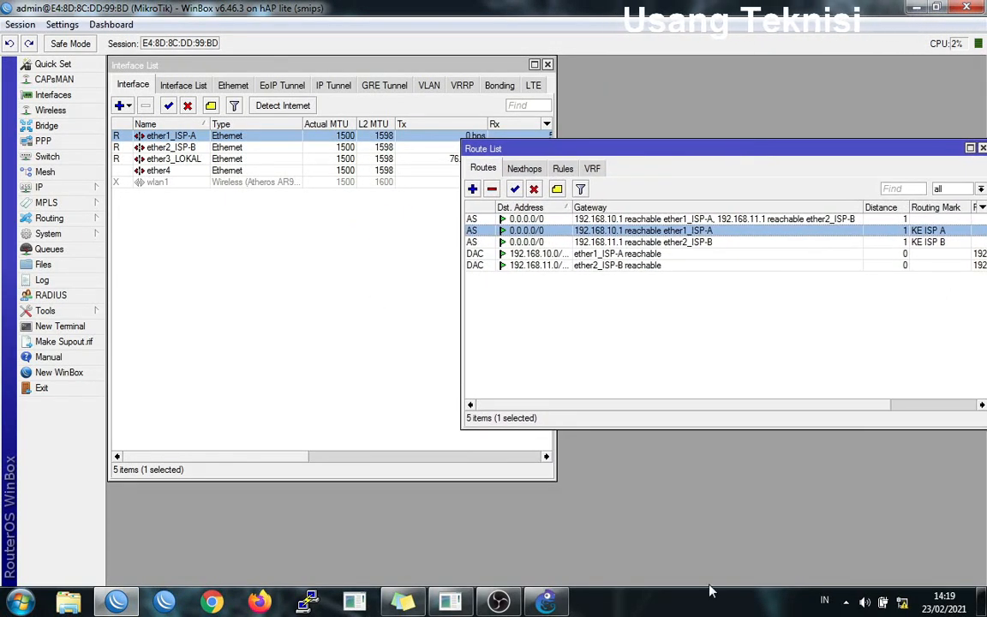
{"action": "left_click", "coordinate": [188, 159]}
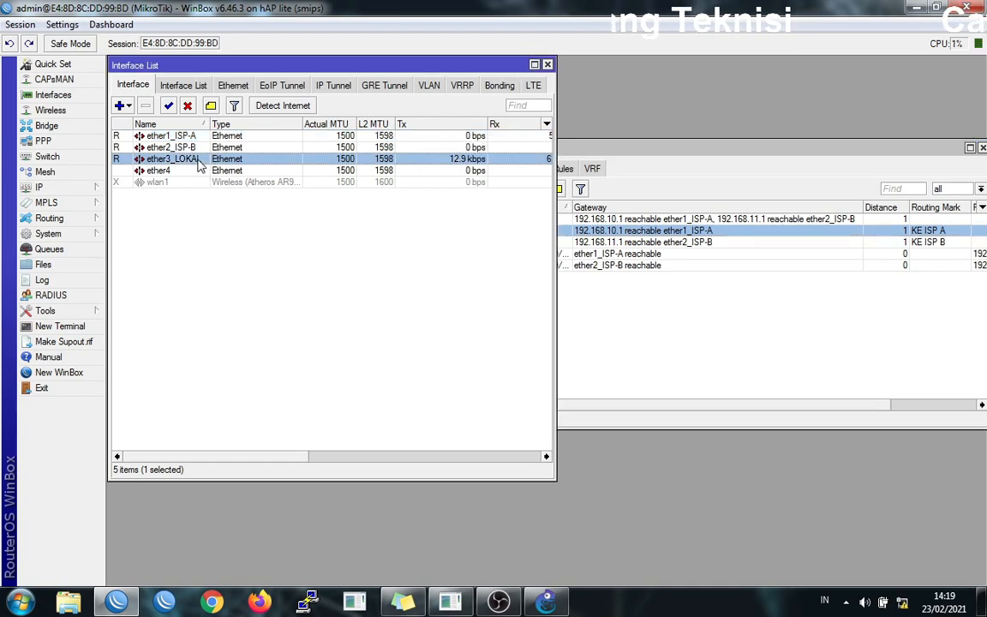
{"action": "left_click_drag", "start_coordinate": [730, 146], "coordinate": [727, 146]}
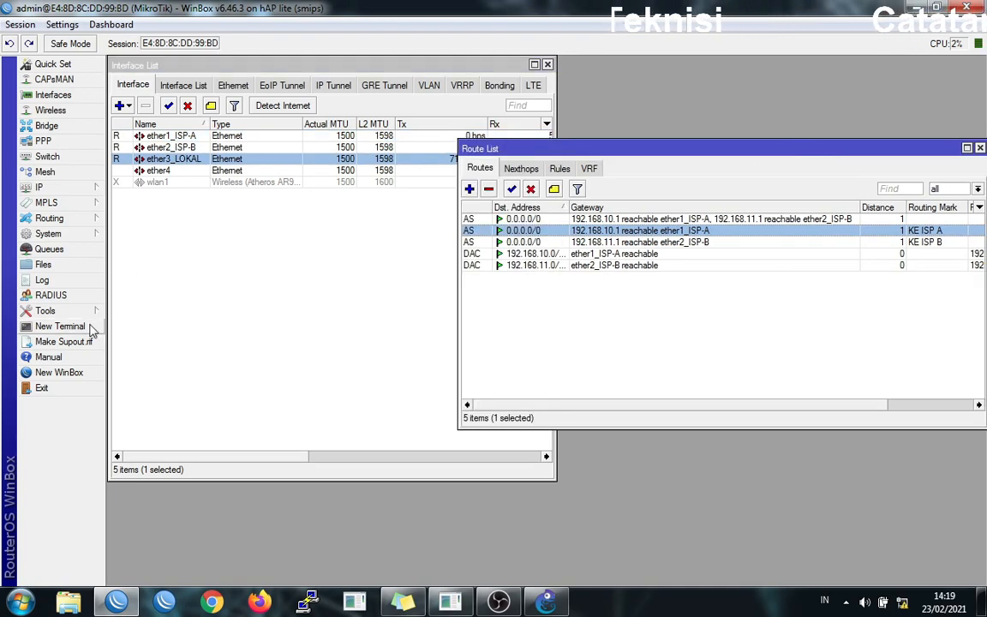
{"action": "left_click", "coordinate": [60, 325]}
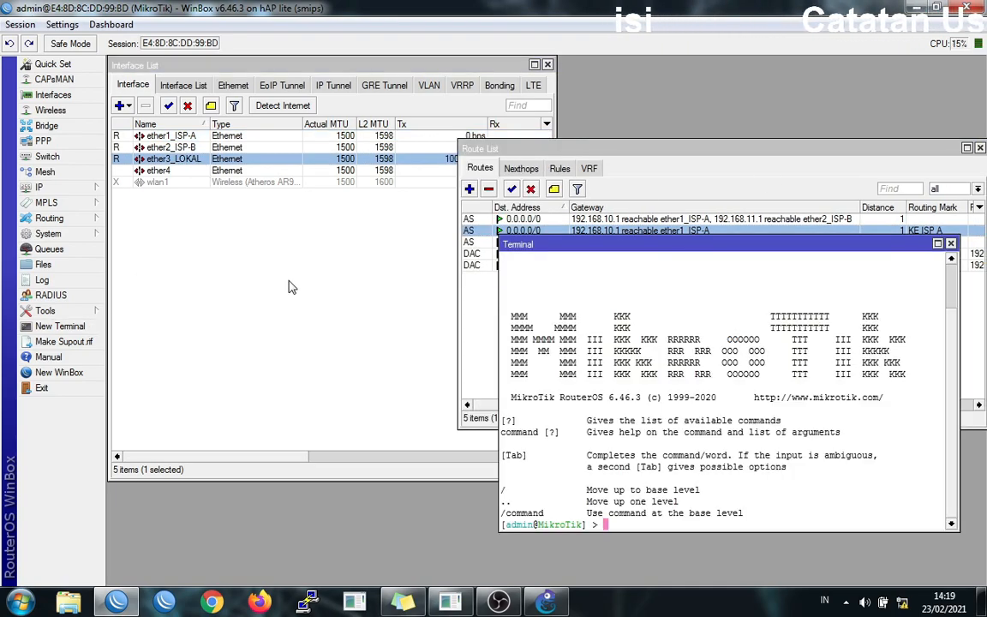
{"action": "type", "text": "p"}
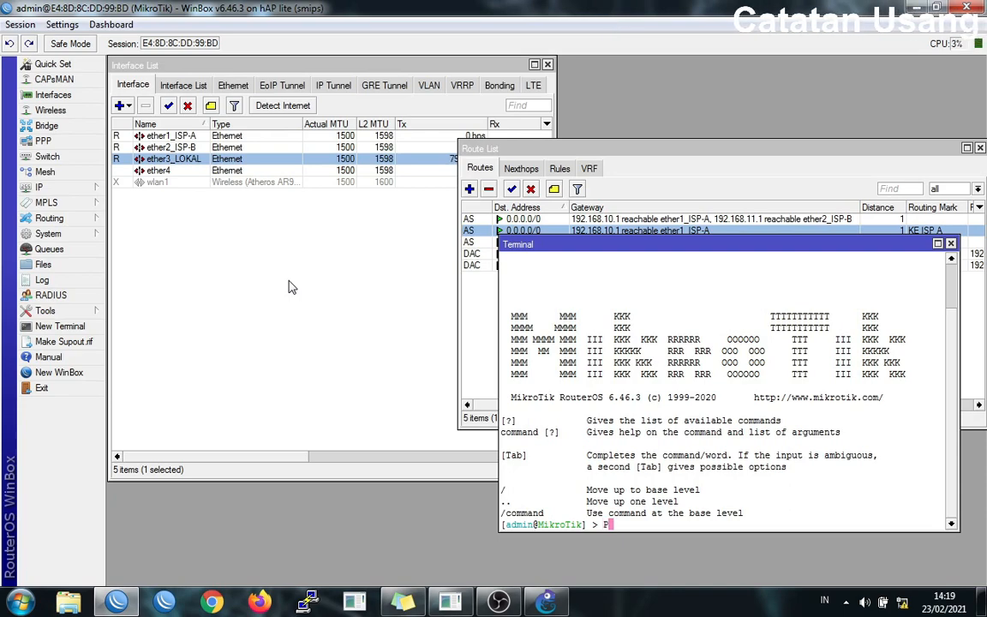
{"action": "type", "text": "in"}
{"action": "key", "text": "BackSpace"}
{"action": "key", "text": "BackSpace"}
{"action": "key", "text": "BackSpace"}
{"action": "key", "text": "BackSpace"}
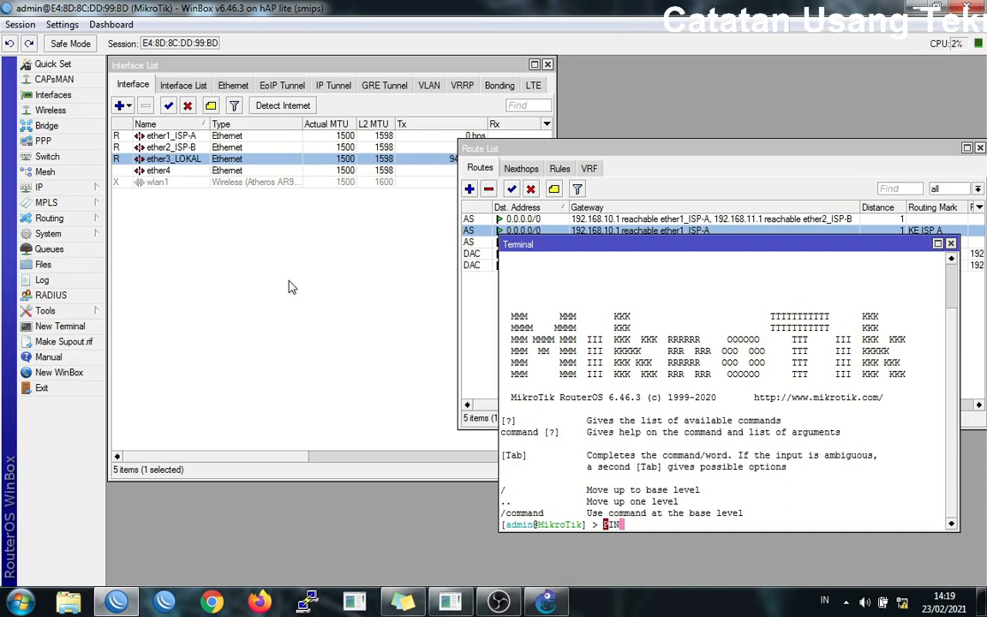
Step: Set the router's DNS servers to 8.8.8.8 and 8.8.1.1 and save the DNS settings
{"action": "left_click", "coordinate": [53, 186]}
{"action": "left_click", "coordinate": [149, 298]}
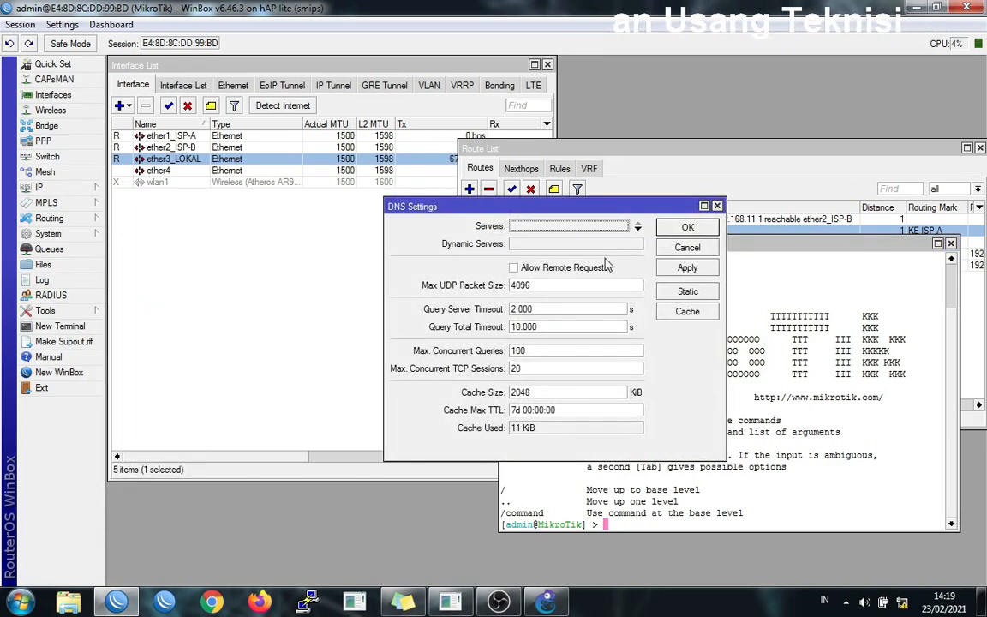
{"action": "double_click", "coordinate": [521, 226]}
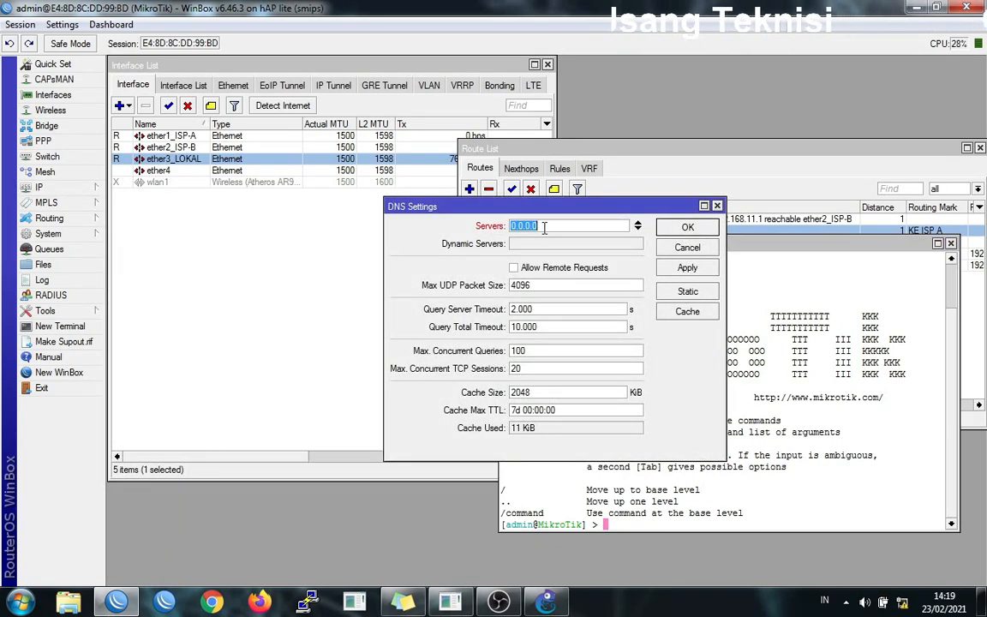
{"action": "type", "text": "8.8.8.8"}
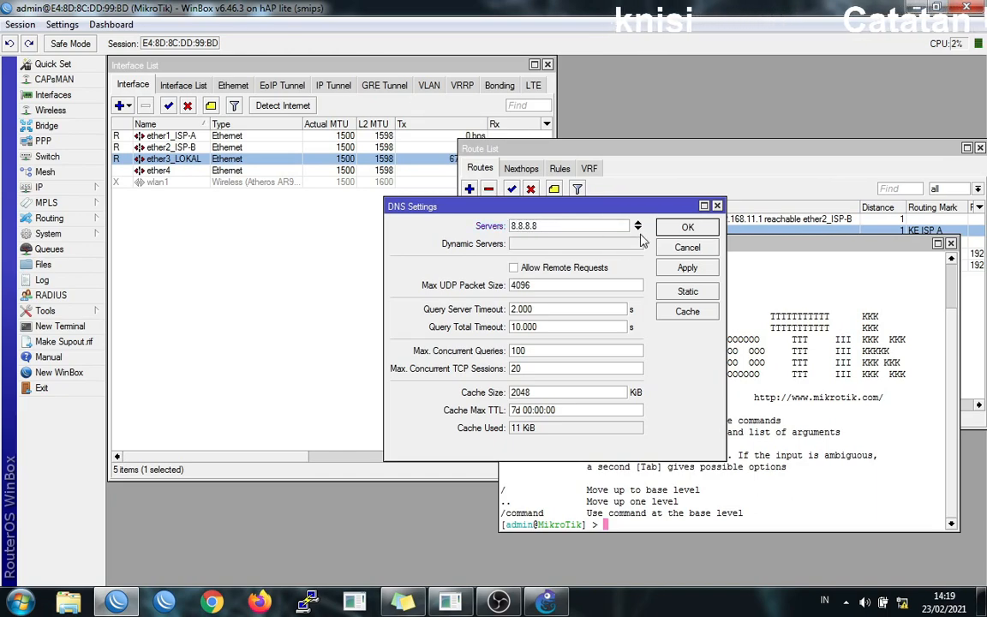
{"action": "left_click", "coordinate": [638, 229]}
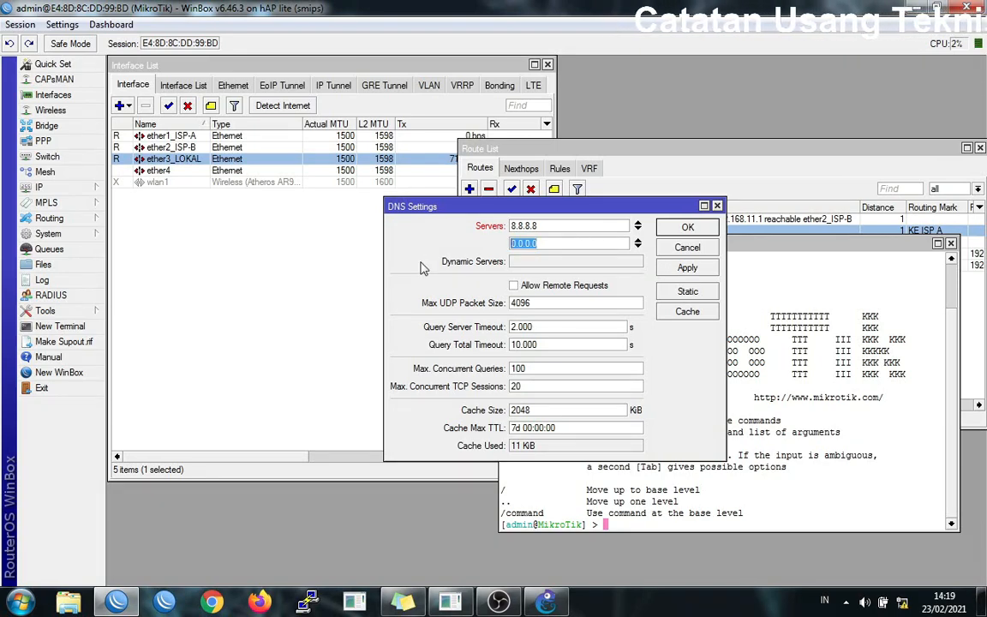
{"action": "type", "text": "8.8.1.1"}
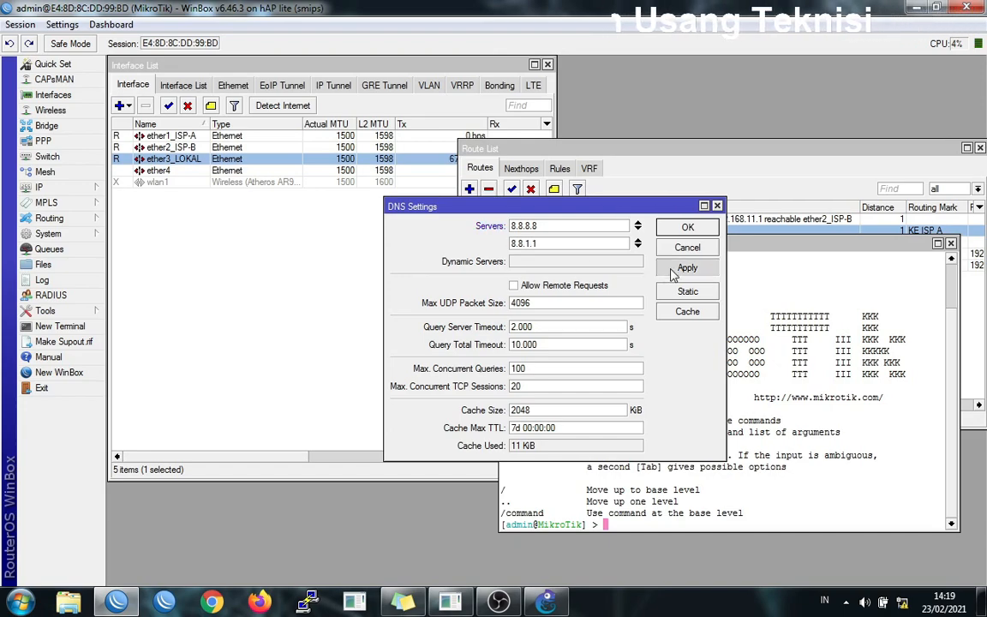
{"action": "left_click", "coordinate": [687, 231]}
{"action": "left_click_drag", "start_coordinate": [692, 246], "coordinate": [357, 117]}
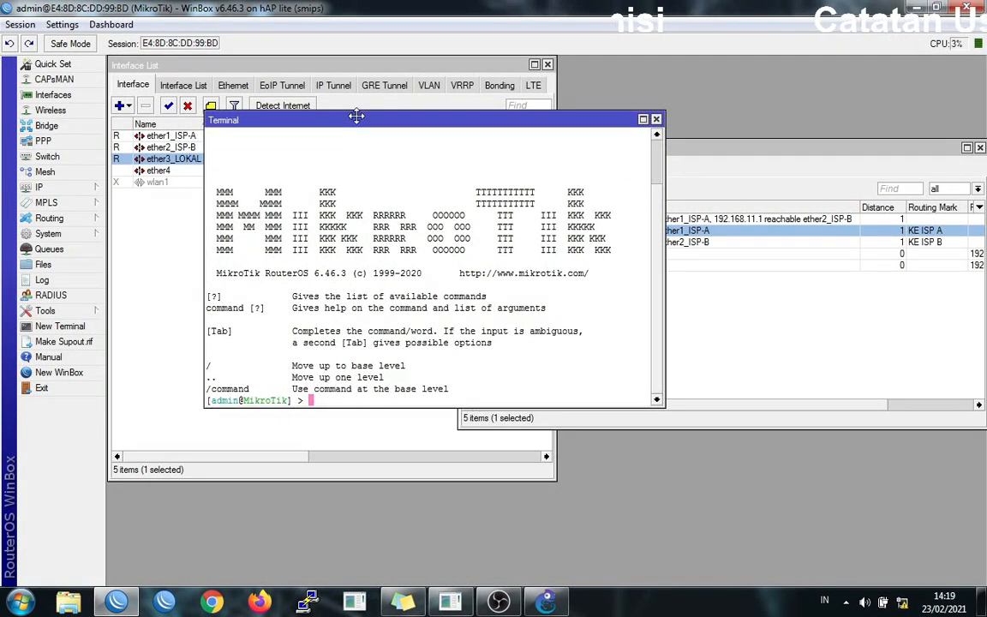
{"action": "type", "text": "PING"}
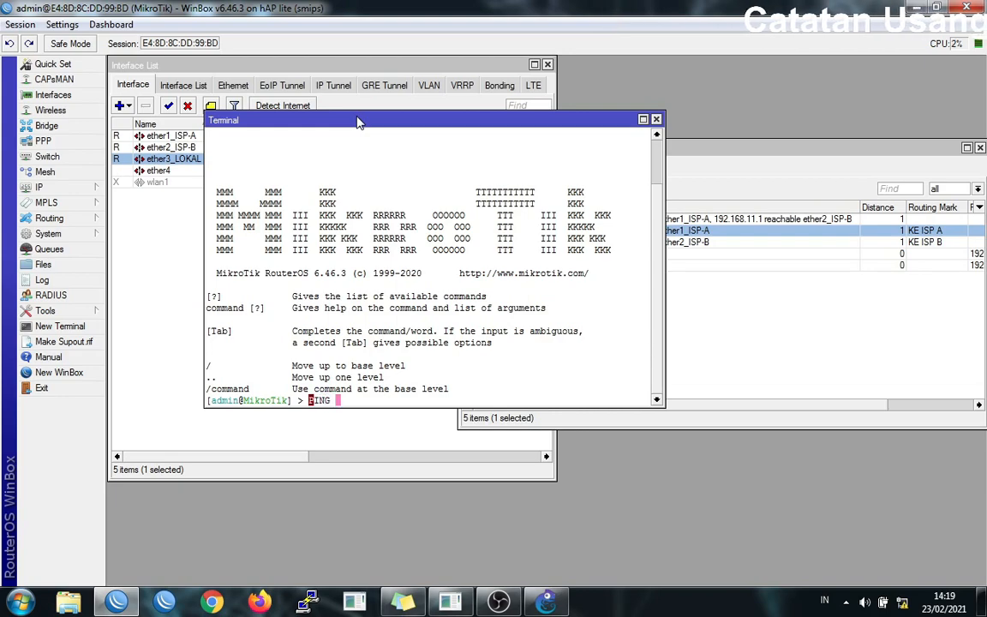
{"action": "key", "text": "Delete"}
{"action": "key", "text": "Delete"}
{"action": "key", "text": "Delete"}
{"action": "key", "text": "Delete"}
{"action": "key", "text": "Delete"}
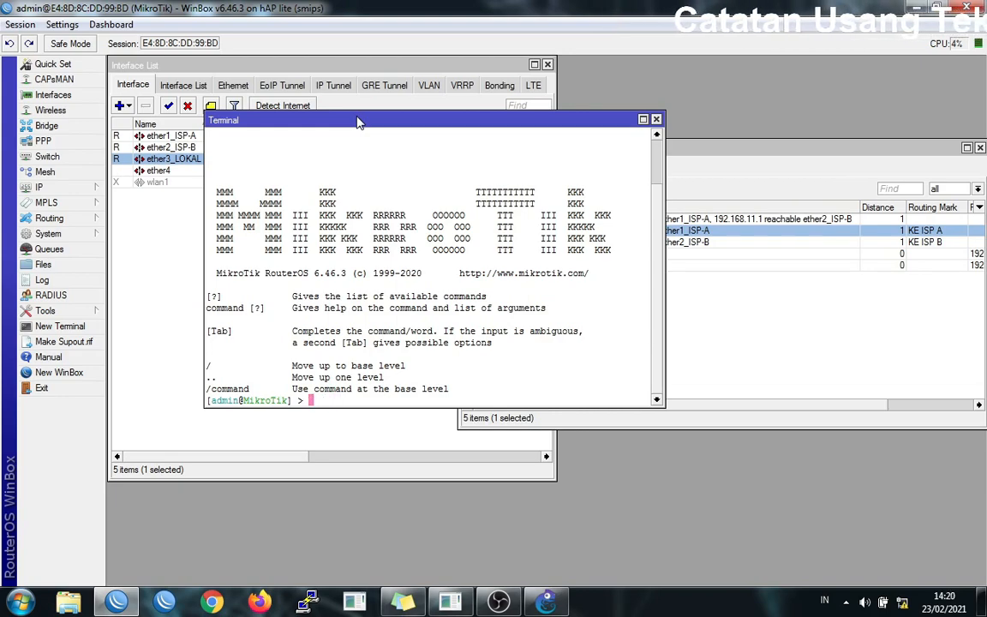
Step: Ping 8.8.8.8 from the router's terminal and stop after a few replies
{"action": "type", "text": "ping "}
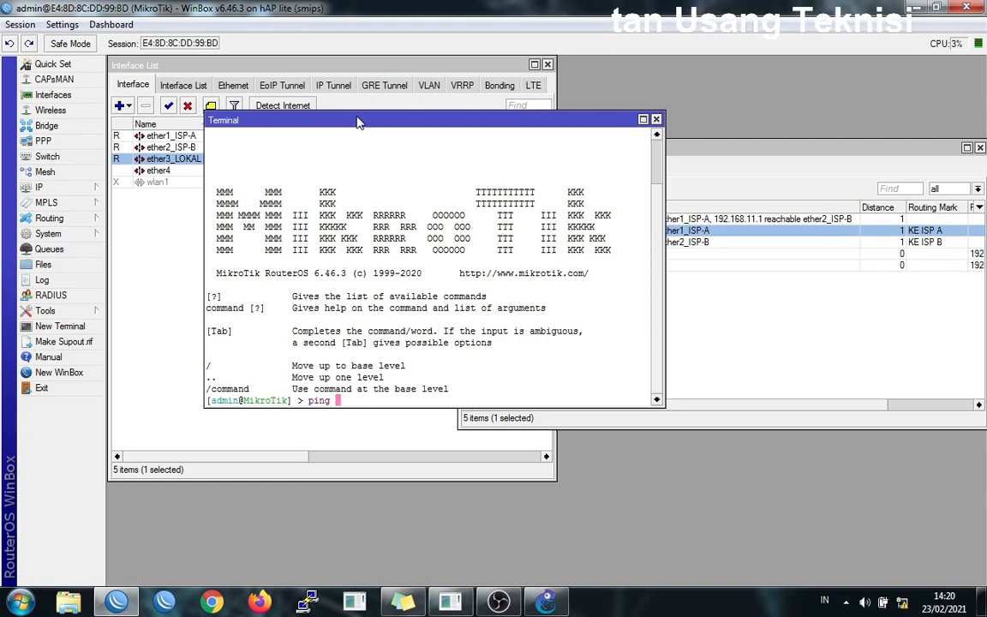
{"action": "type", "text": "8.8.8.8"}
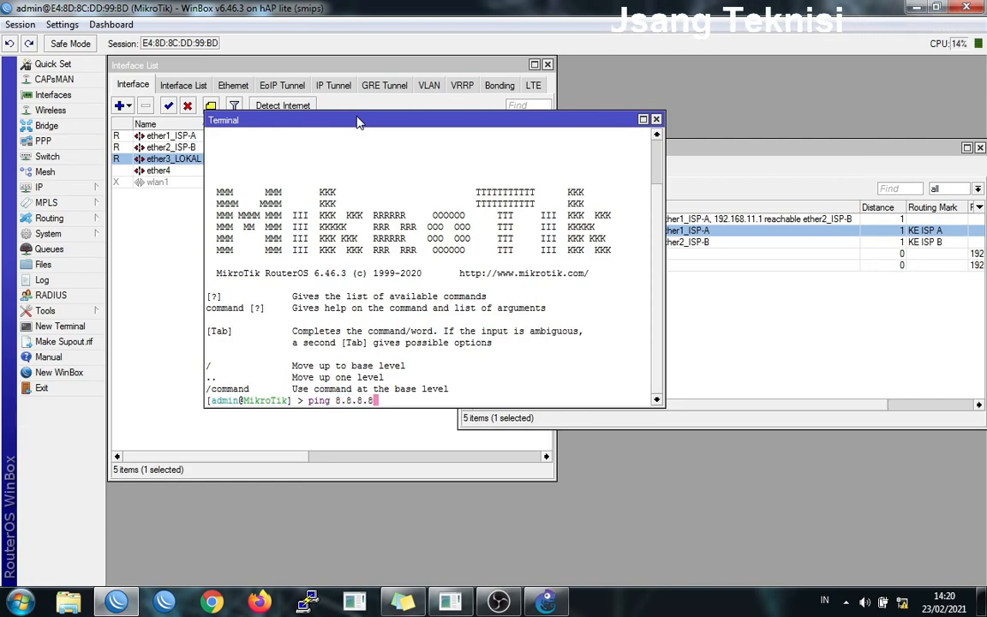
{"action": "key", "text": "Return"}
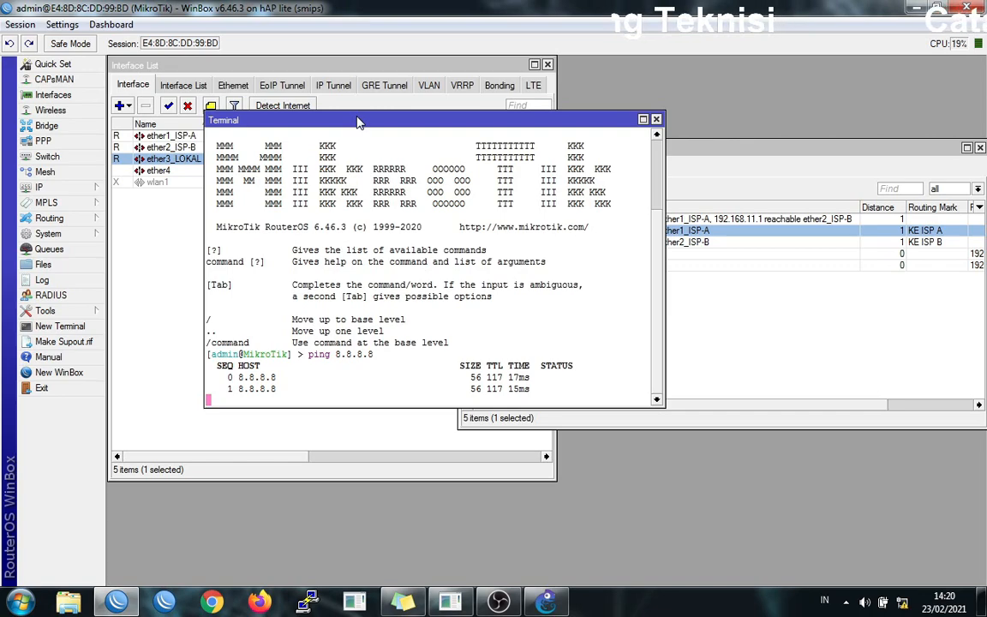
{"action": "key", "text": "ctrl+c"}
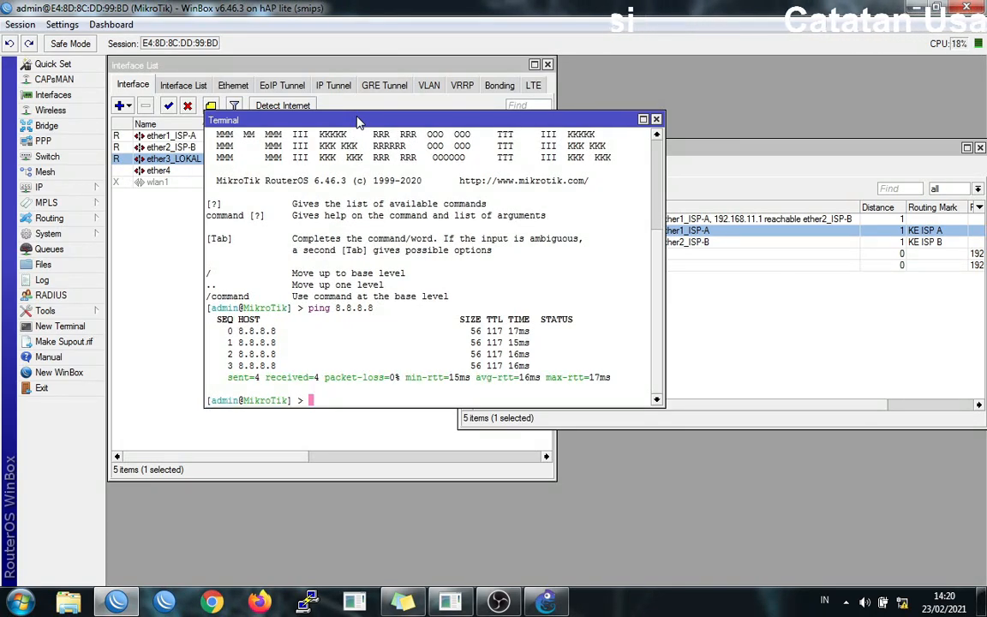
Step: Ping facebook.com from the terminal, stop the ping, and close the terminal
{"action": "type", "text": "pin"}
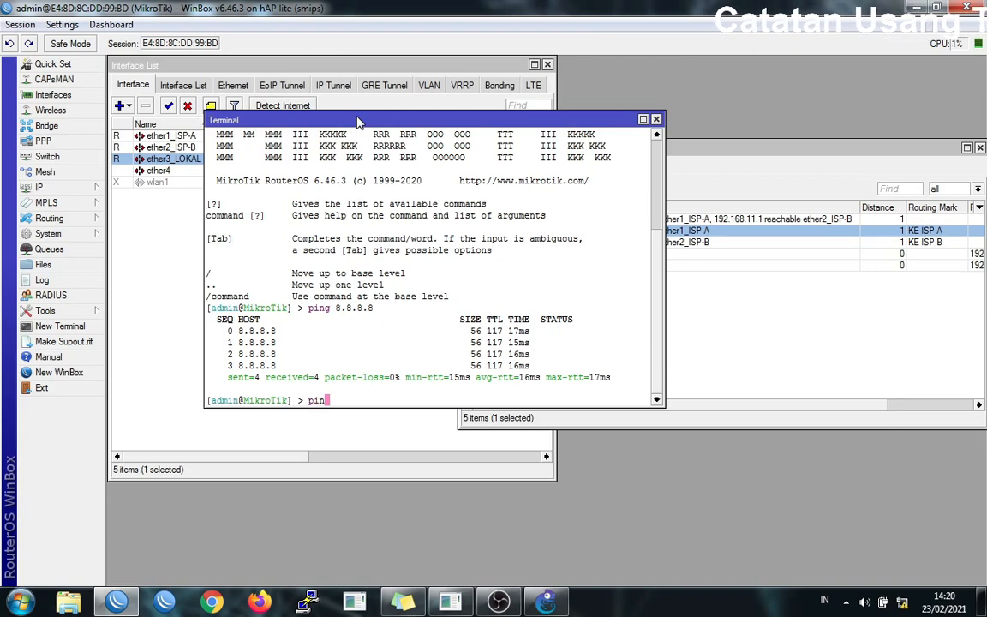
{"action": "type", "text": "g f"}
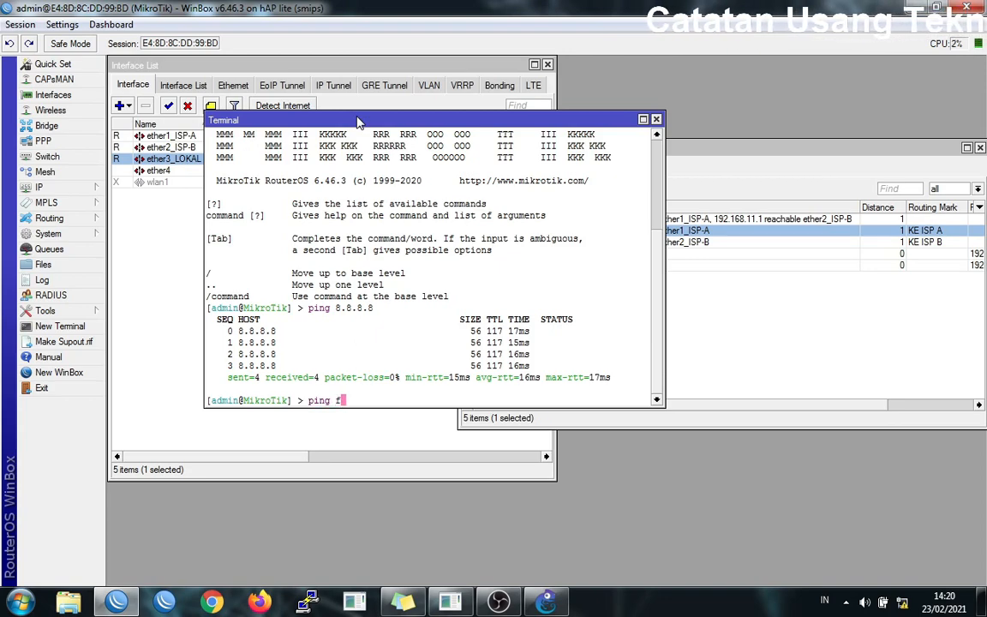
{"action": "type", "text": "acebook.com"}
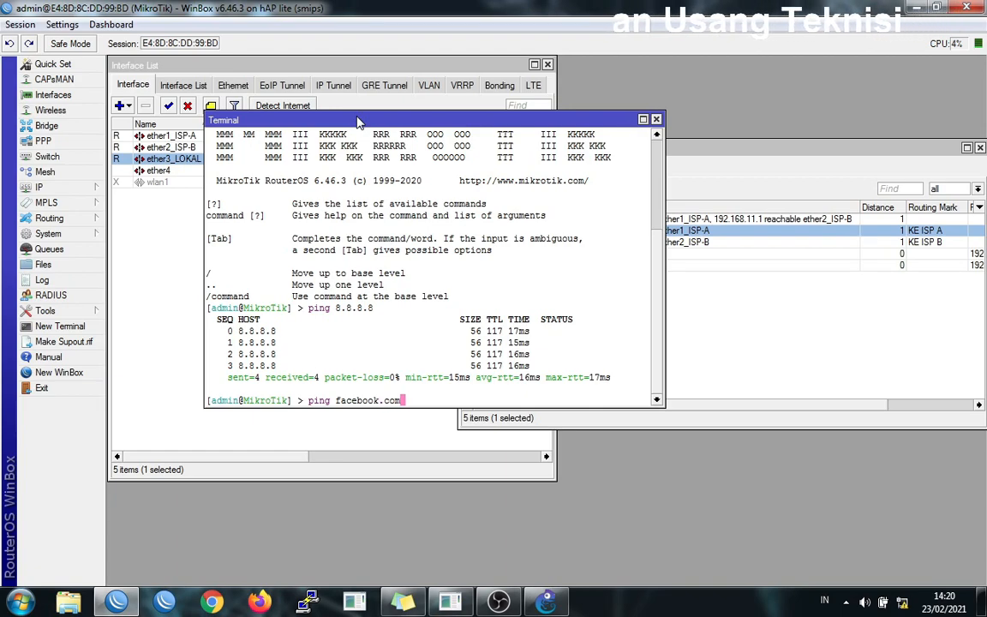
{"action": "key", "text": "Return"}
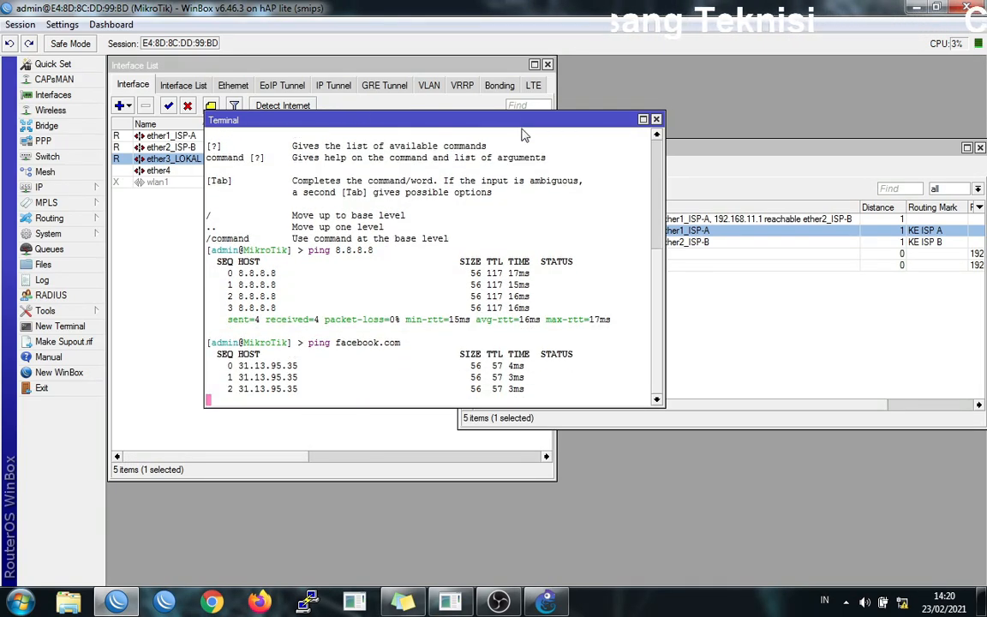
{"action": "left_click_drag", "start_coordinate": [521, 119], "coordinate": [556, 145]}
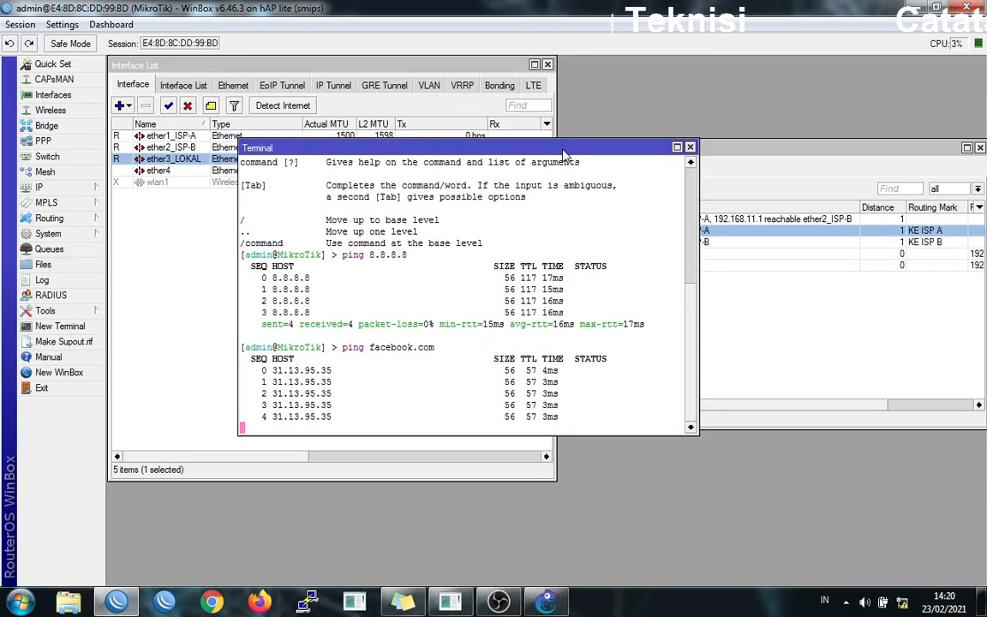
{"action": "key", "text": "ctrl+c"}
{"action": "left_click", "coordinate": [690, 148]}
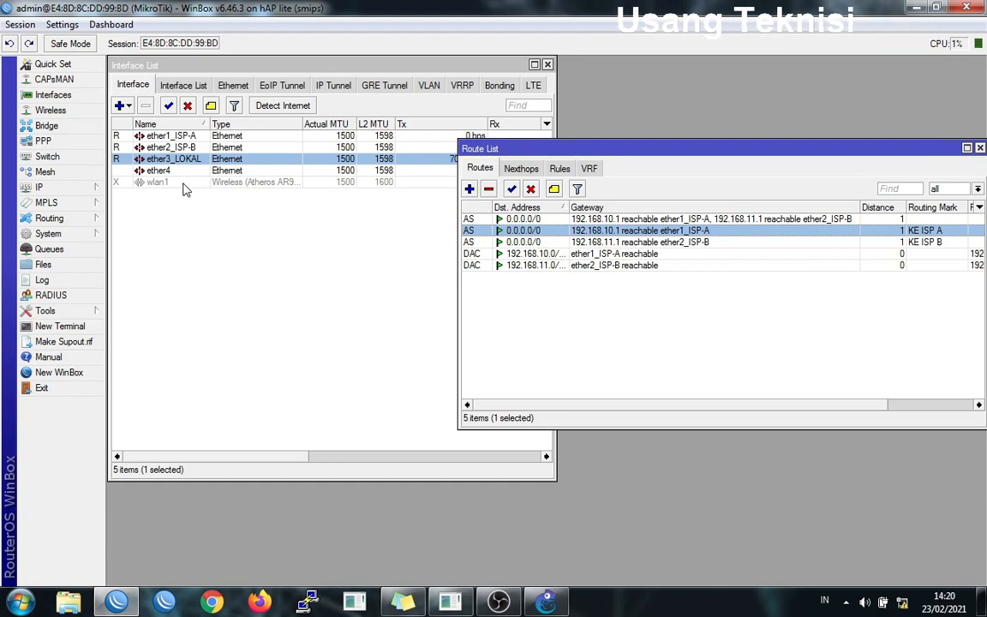
Step: Select the ether3_LOKAL interface, switch to GNS3, and copy the 10.78.78.1/24 address from the label between Mikrotik 1 and PC1
{"action": "left_click", "coordinate": [261, 209]}
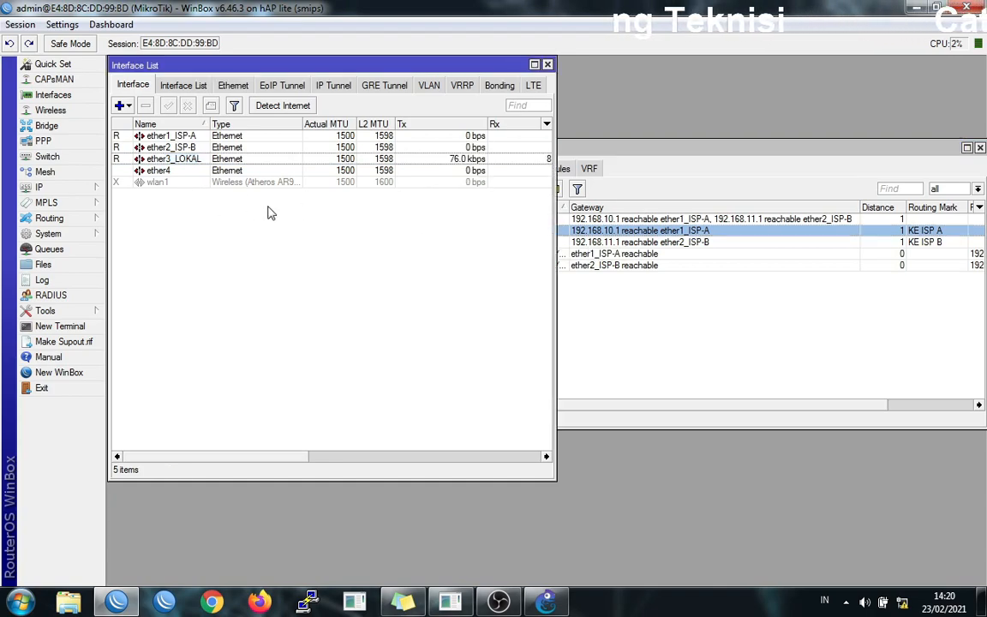
{"action": "left_click", "coordinate": [168, 157]}
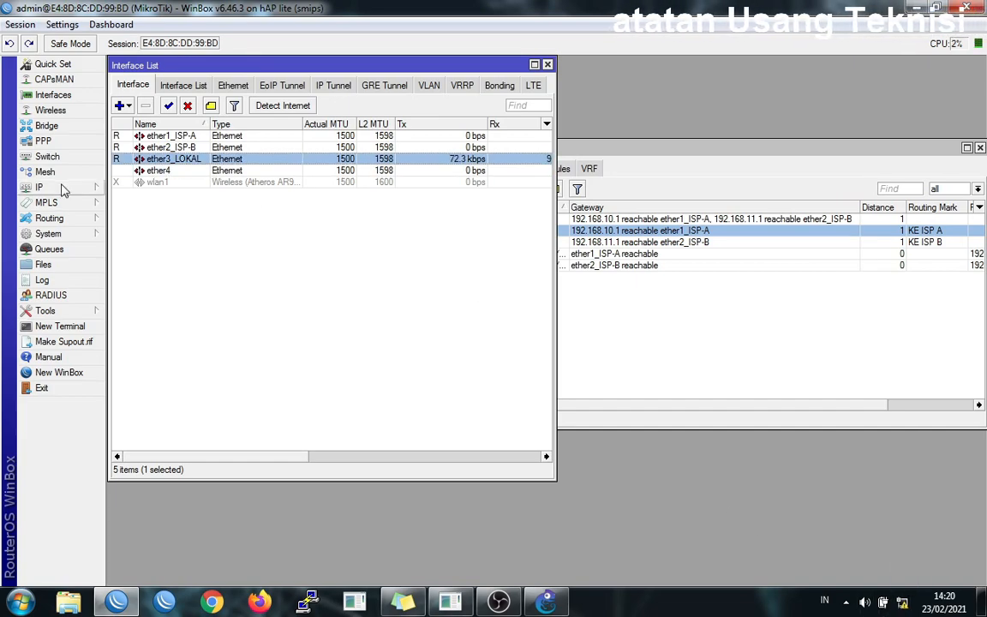
{"action": "left_click", "coordinate": [549, 603]}
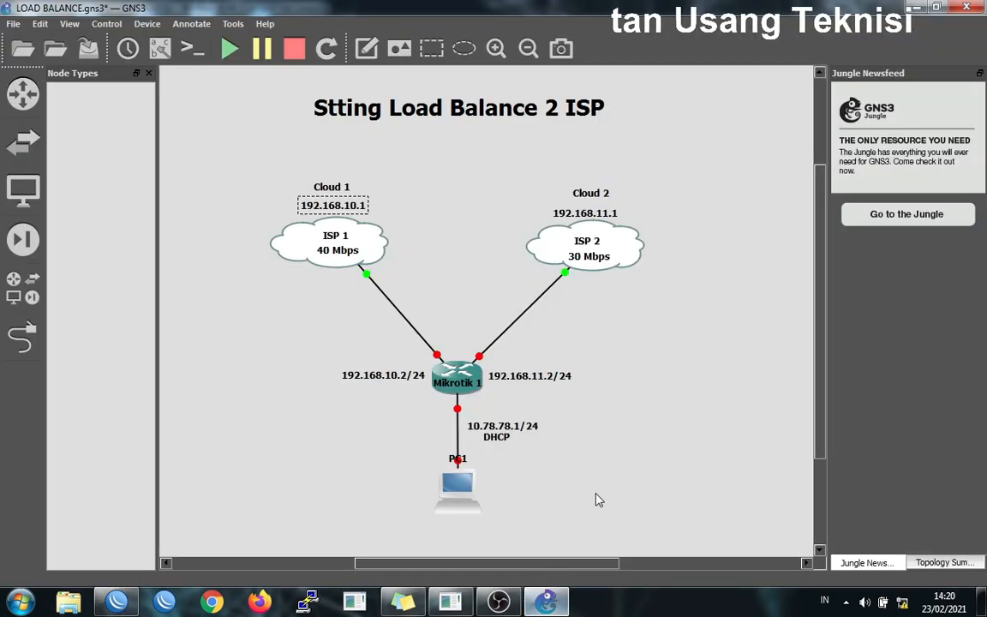
{"action": "left_click", "coordinate": [525, 432]}
{"action": "right_click", "coordinate": [520, 424]}
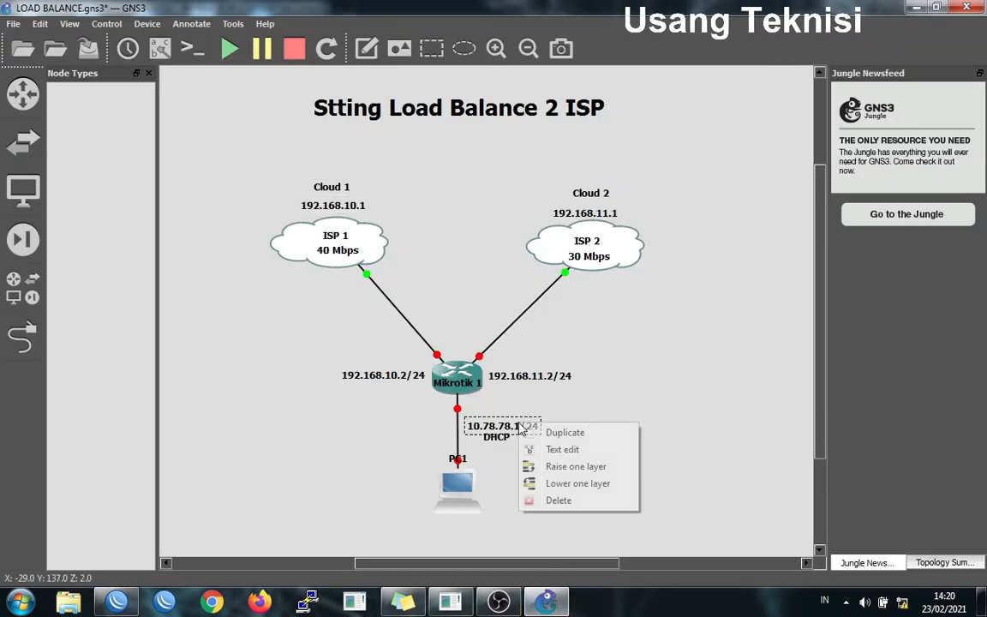
{"action": "left_click", "coordinate": [561, 450]}
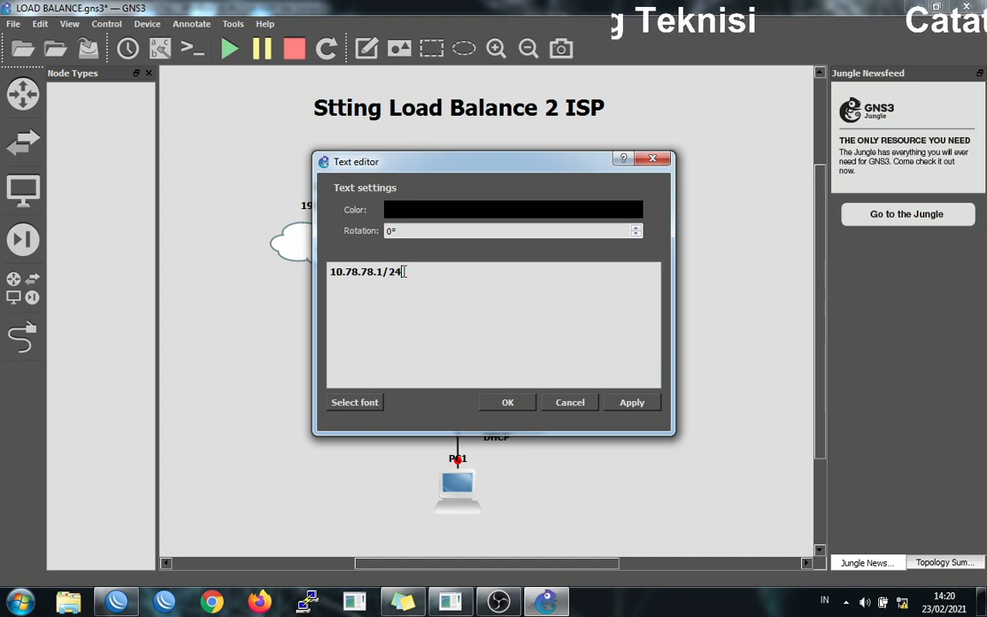
{"action": "left_click_drag", "start_coordinate": [404, 271], "coordinate": [302, 268]}
{"action": "right_click", "coordinate": [352, 277]}
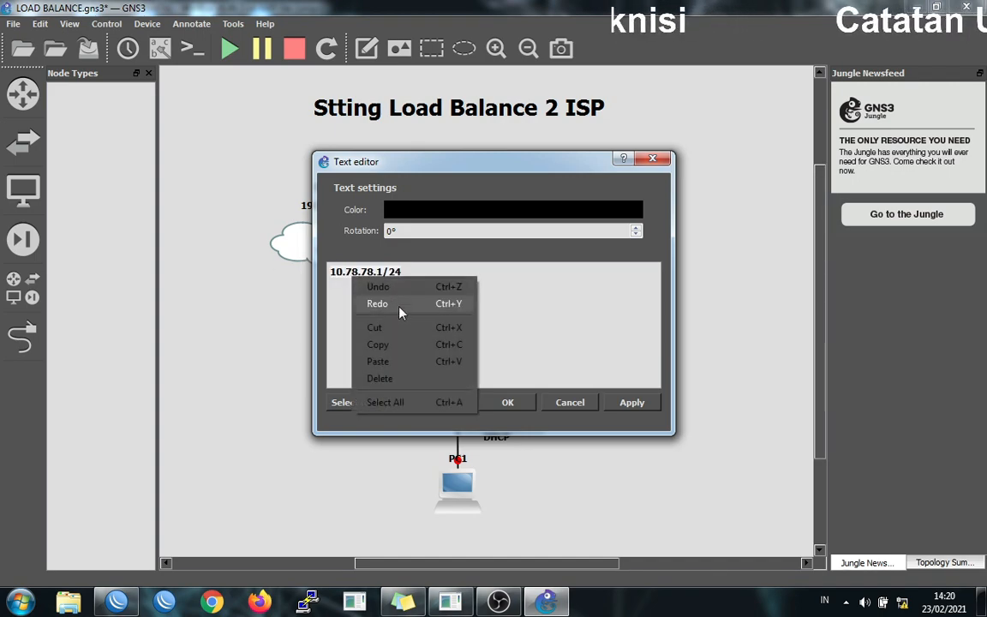
{"action": "left_click", "coordinate": [401, 345]}
{"action": "left_click", "coordinate": [581, 400]}
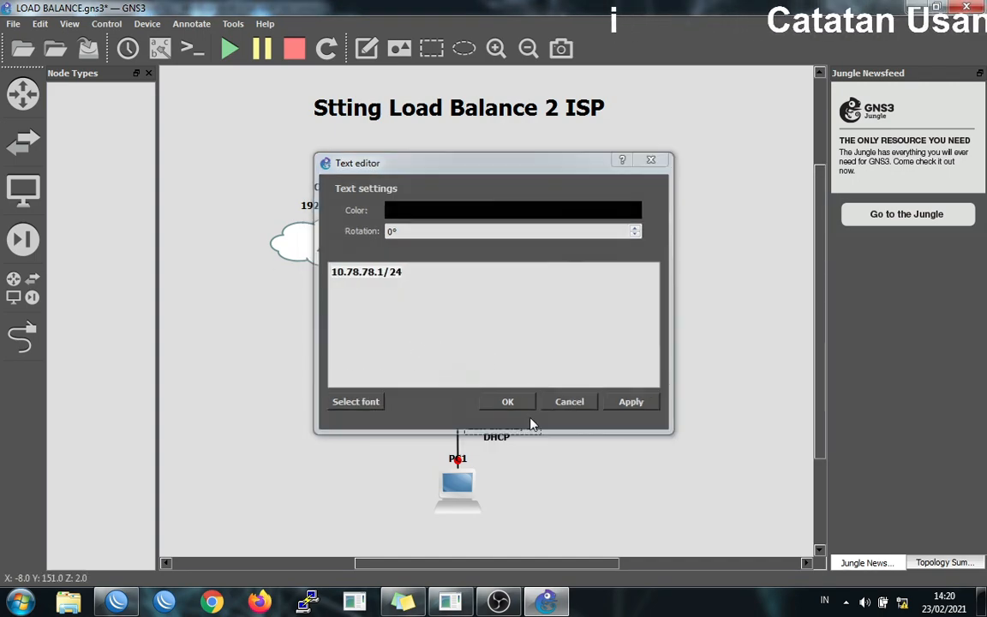
Step: Switch back to WinBox and add the copied IP address 10.78.78.1/24 to interface ether3_LOKAL
{"action": "left_click", "coordinate": [124, 601]}
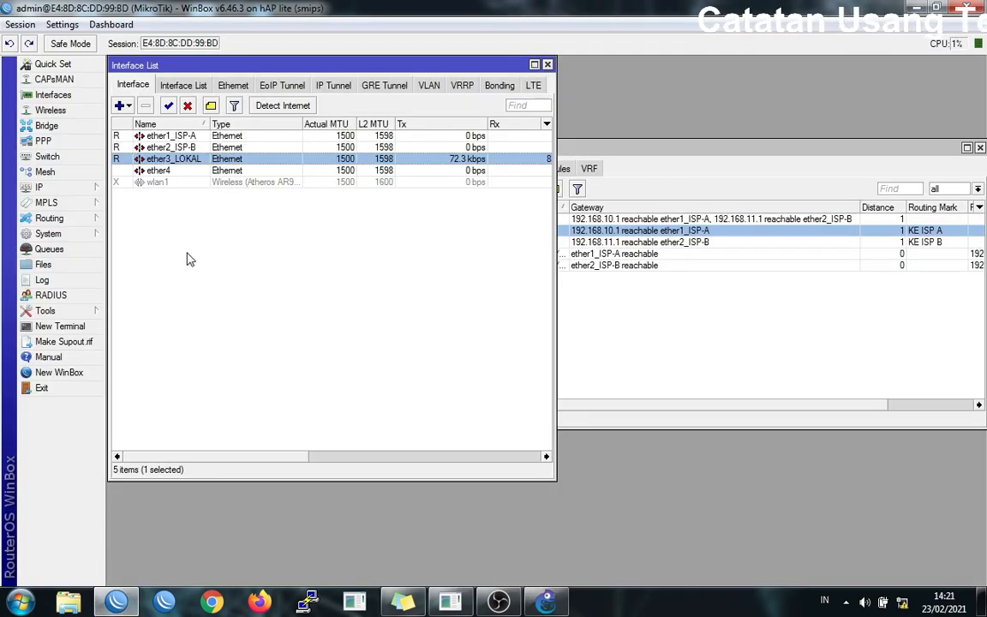
{"action": "left_click", "coordinate": [58, 187]}
{"action": "left_click", "coordinate": [134, 221]}
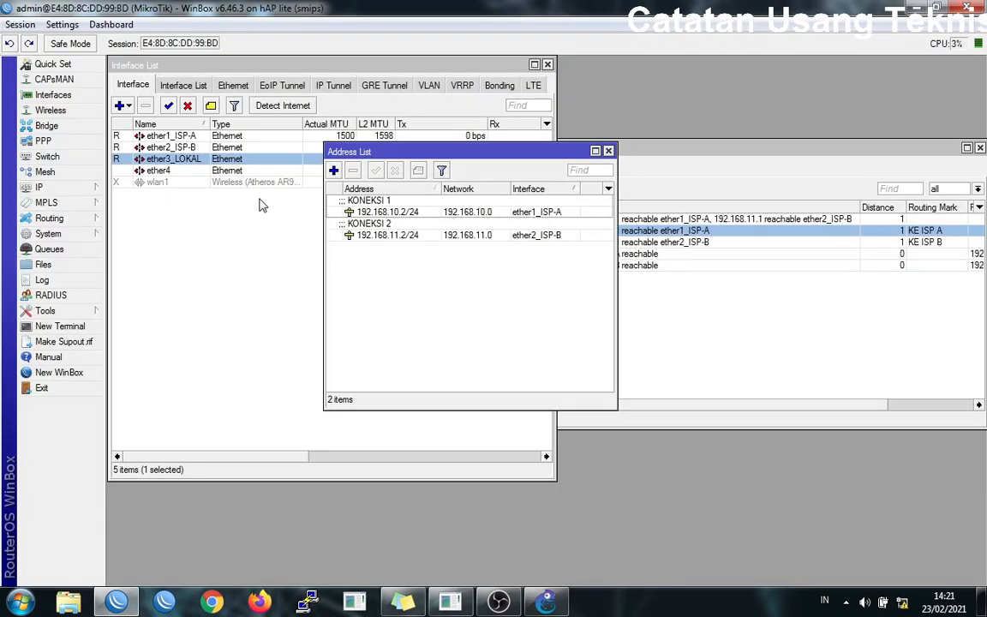
{"action": "left_click", "coordinate": [333, 170]}
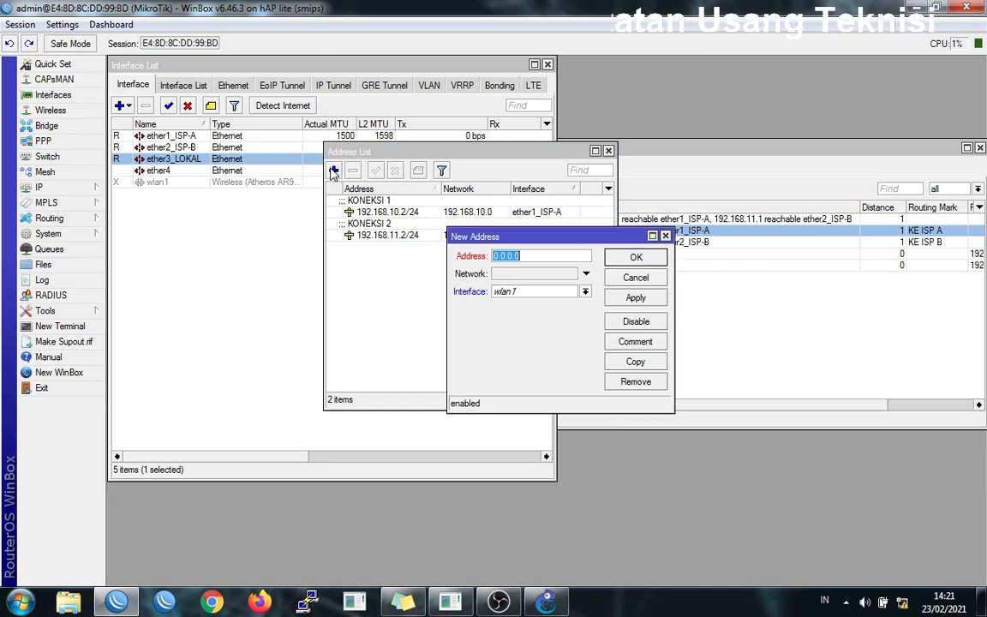
{"action": "left_click", "coordinate": [536, 293]}
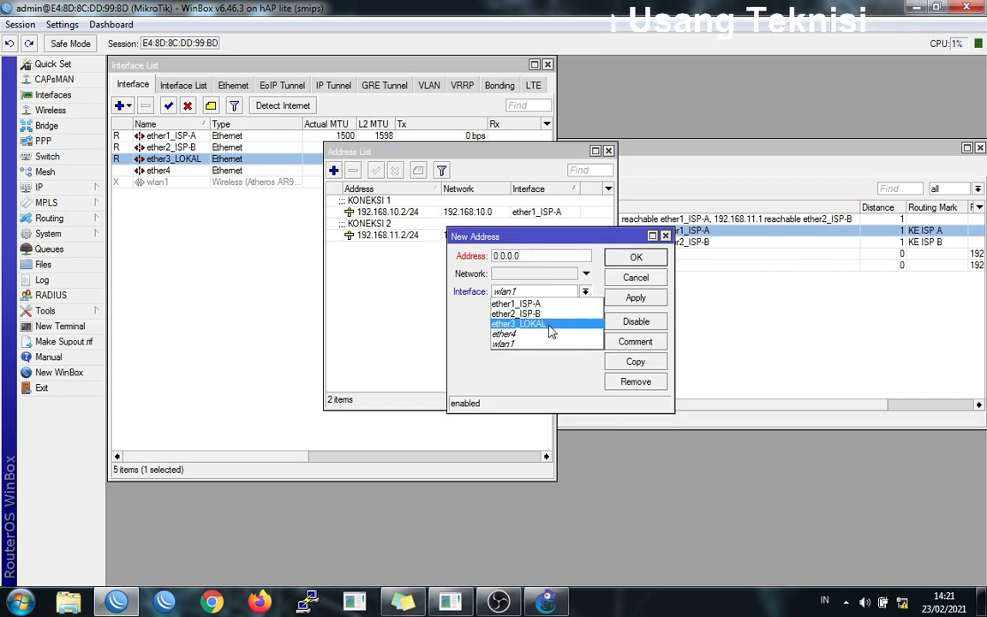
{"action": "left_click", "coordinate": [551, 332]}
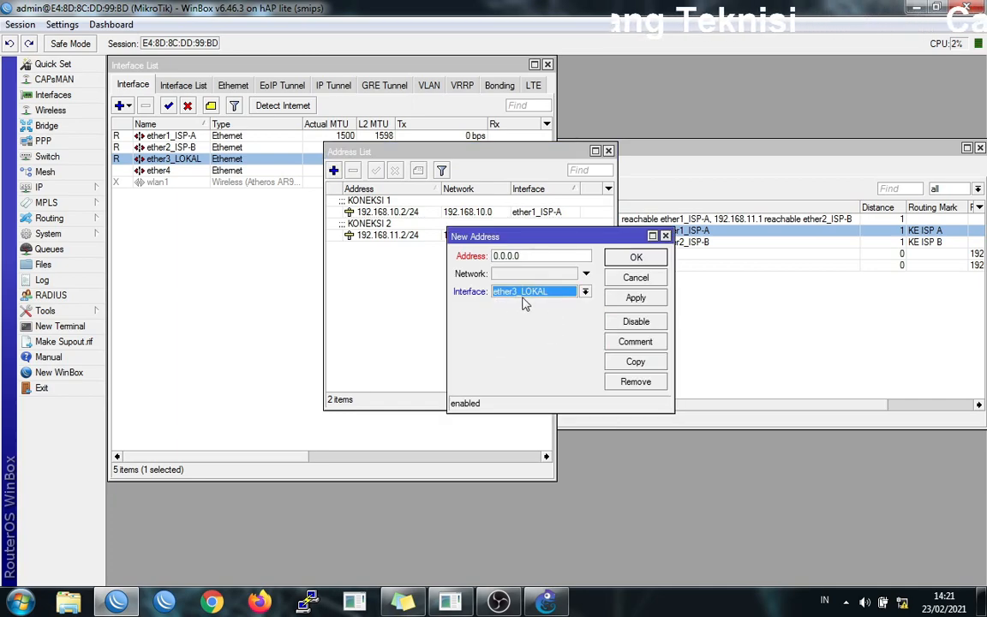
{"action": "left_click", "coordinate": [533, 255]}
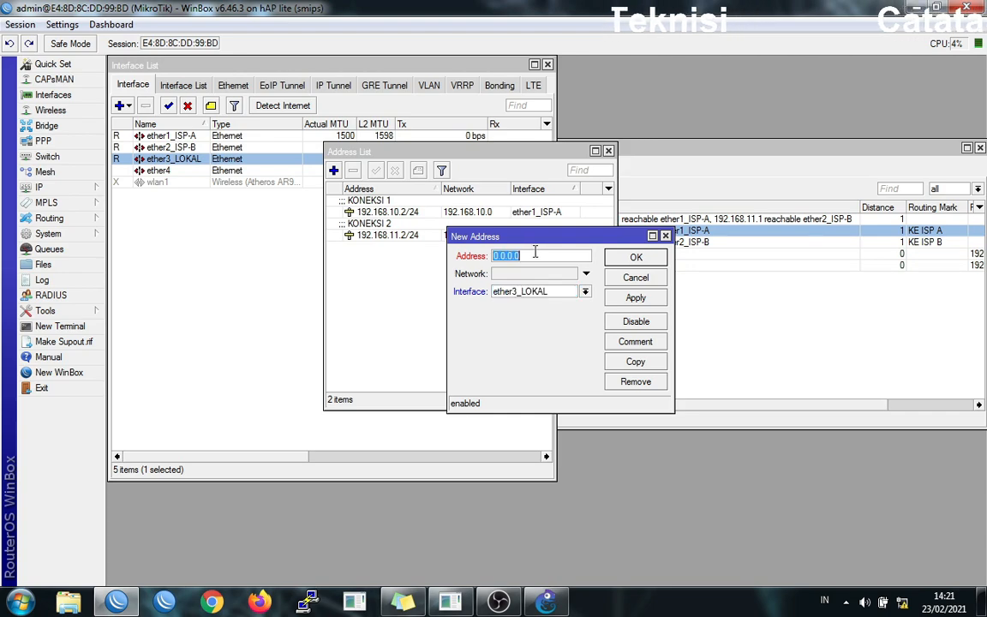
{"action": "right_click", "coordinate": [533, 256]}
{"action": "left_click", "coordinate": [571, 296]}
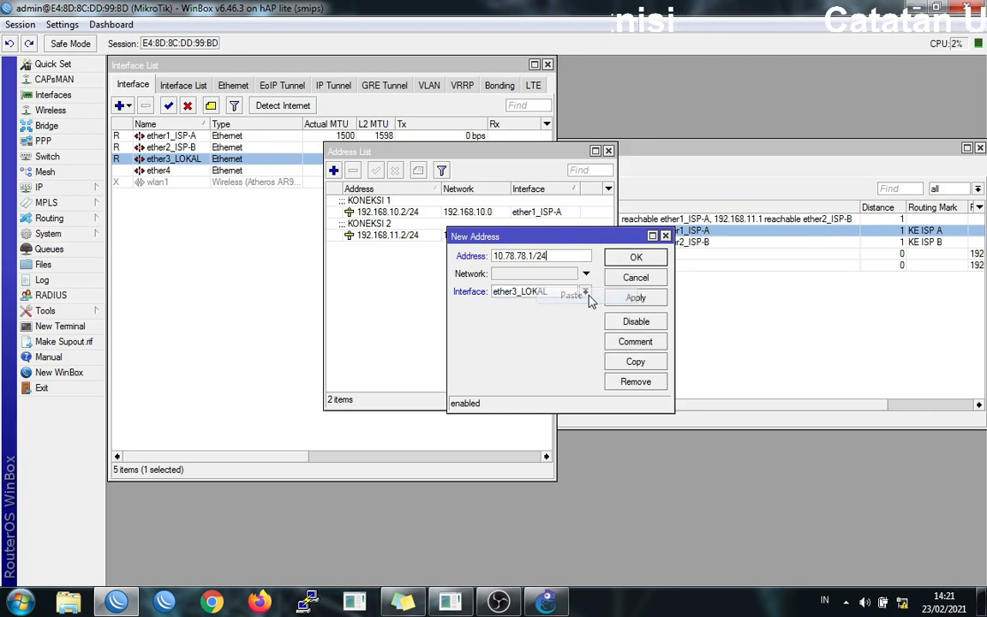
{"action": "left_click", "coordinate": [635, 297]}
{"action": "left_click", "coordinate": [633, 258]}
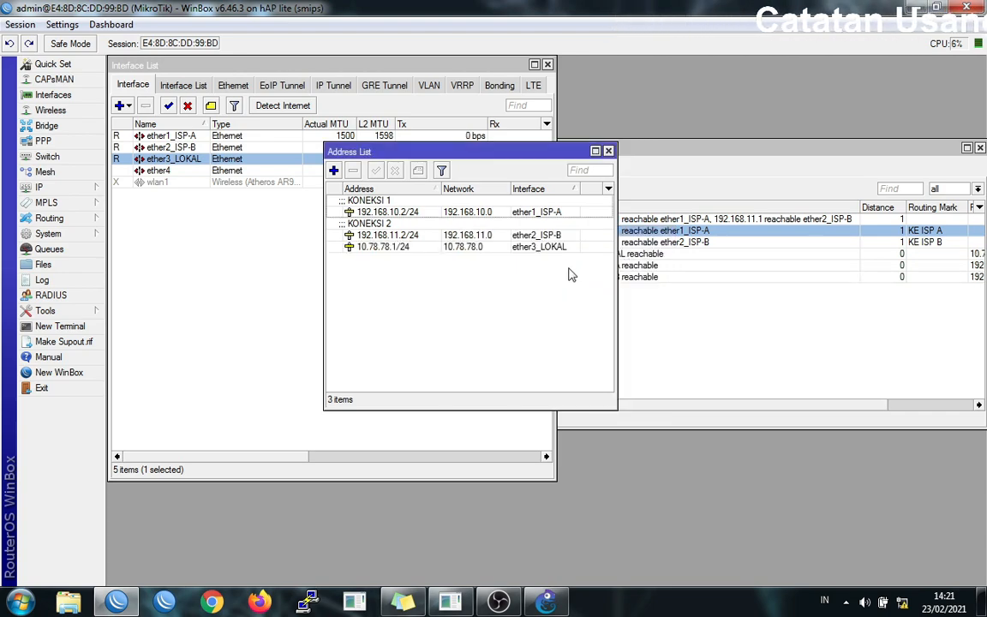
Step: Add the comment IP LOKAL to the ether3_LOKAL address and close the address list
{"action": "left_click", "coordinate": [520, 248]}
{"action": "double_click", "coordinate": [520, 247]}
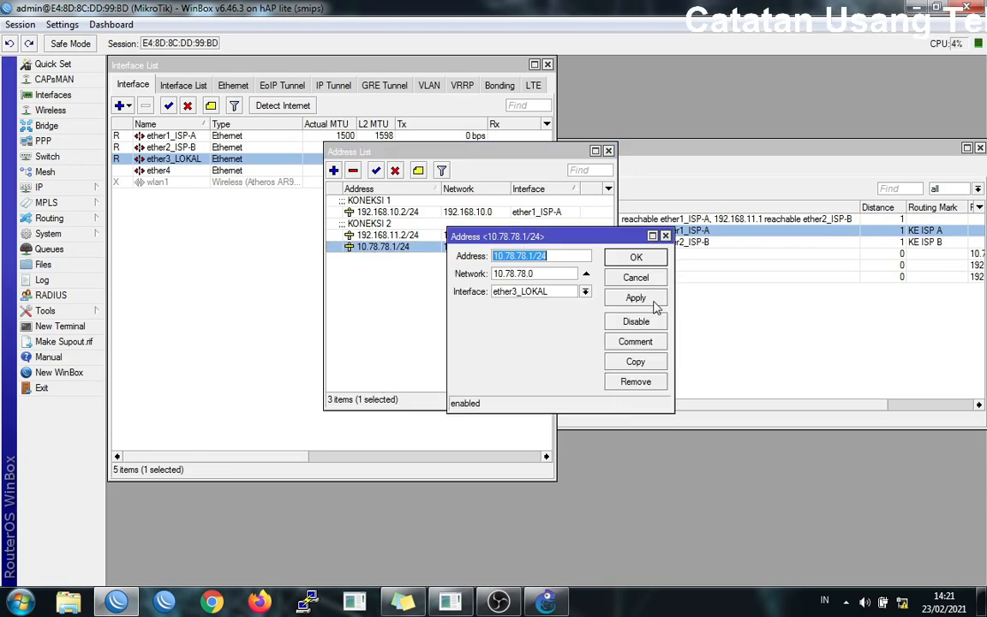
{"action": "left_click", "coordinate": [636, 342]}
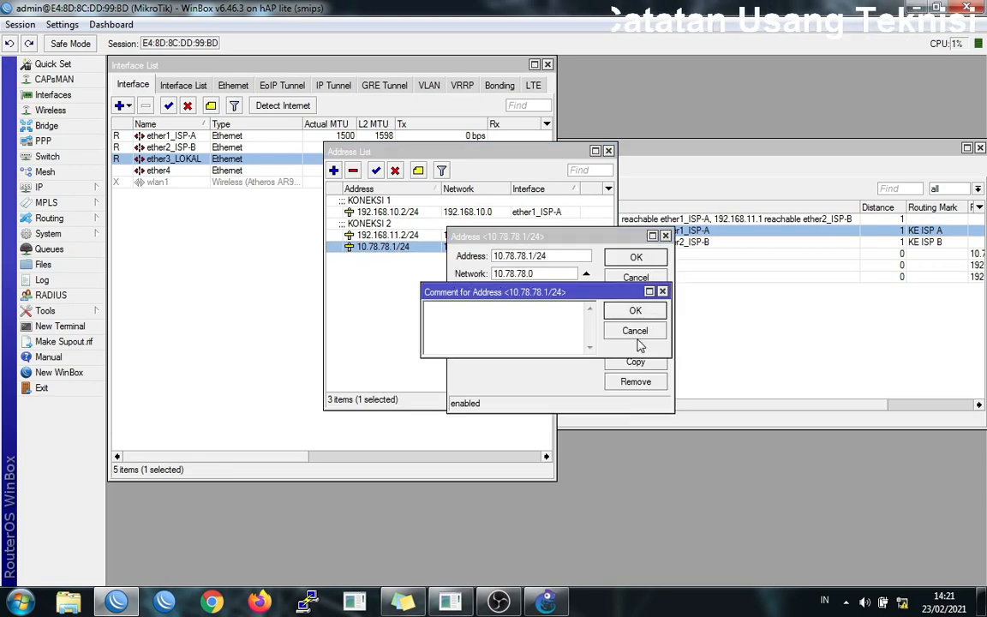
{"action": "type", "text": "IP LOKAL"}
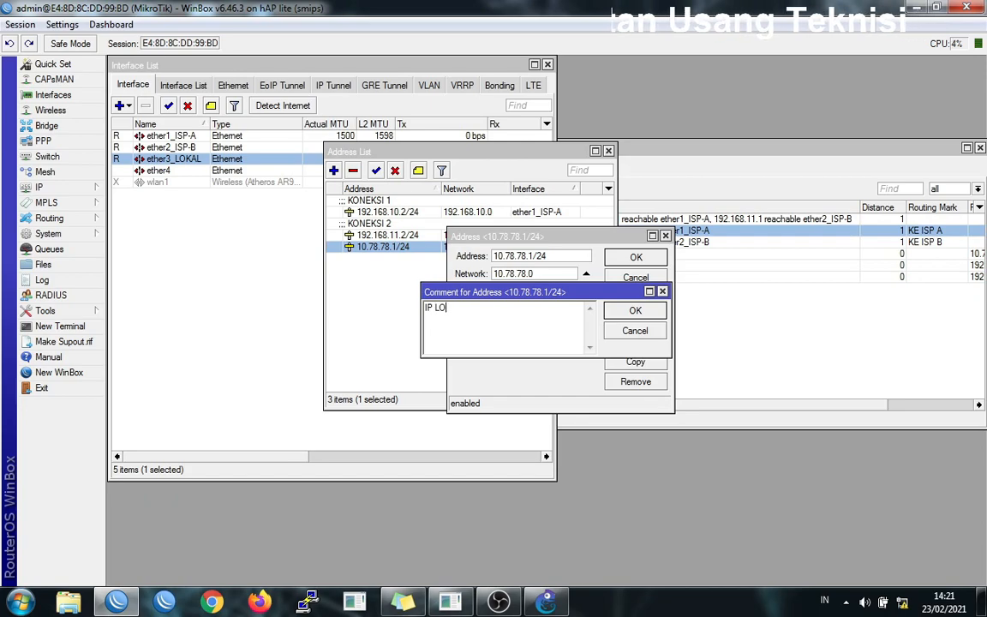
{"action": "left_click", "coordinate": [635, 310]}
{"action": "left_click", "coordinate": [636, 258]}
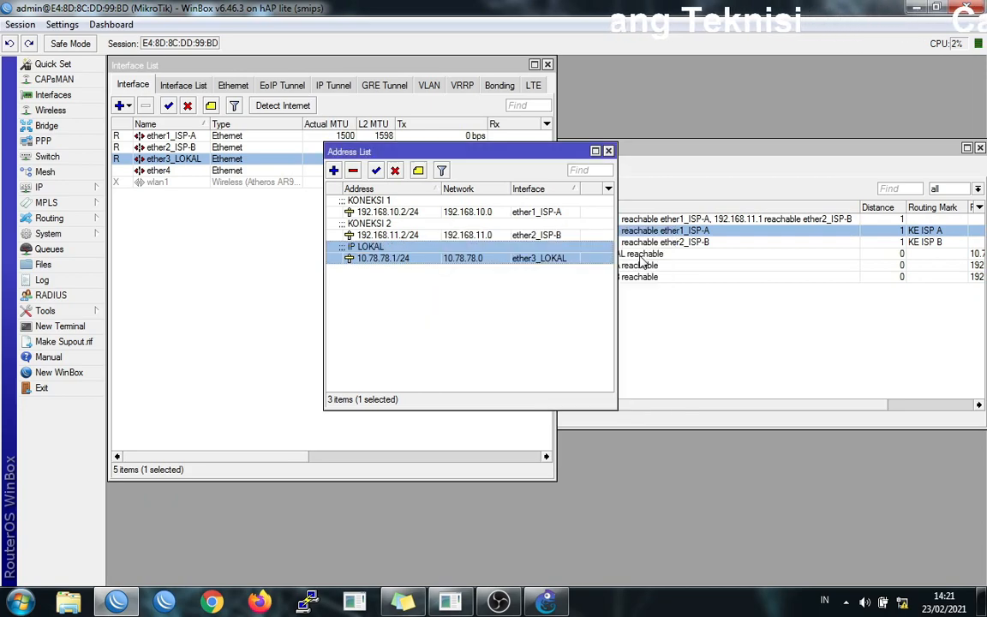
{"action": "left_click", "coordinate": [608, 151]}
Step: Run the DHCP server setup on ether3_LOKAL, accepting address space 10.78.78.0/24, DNS servers 8.8.8.8 and 8.8.1.1, and the other defaults
{"action": "left_click", "coordinate": [49, 197]}
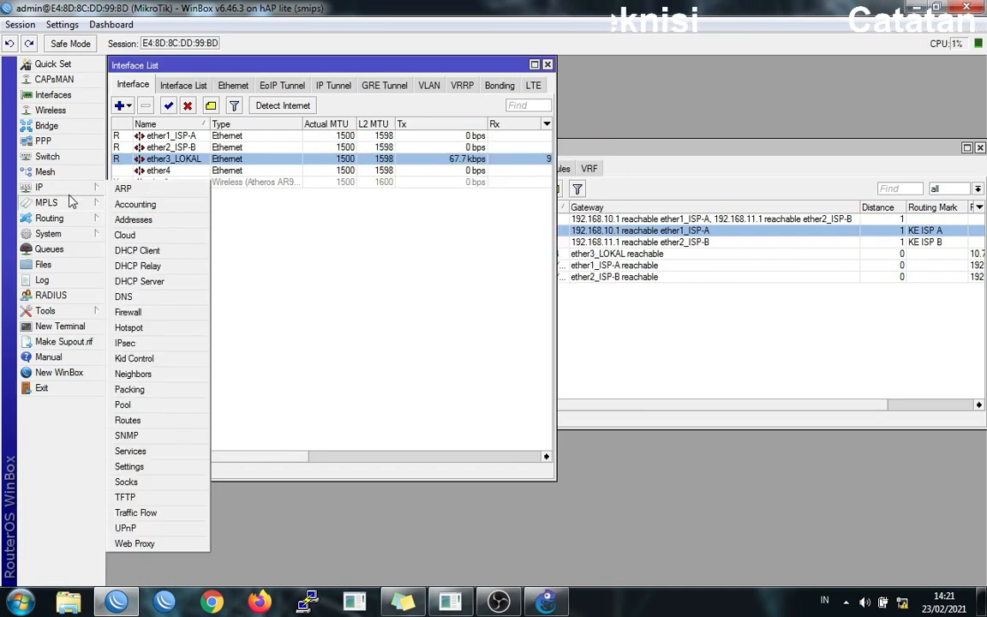
{"action": "left_click", "coordinate": [135, 281]}
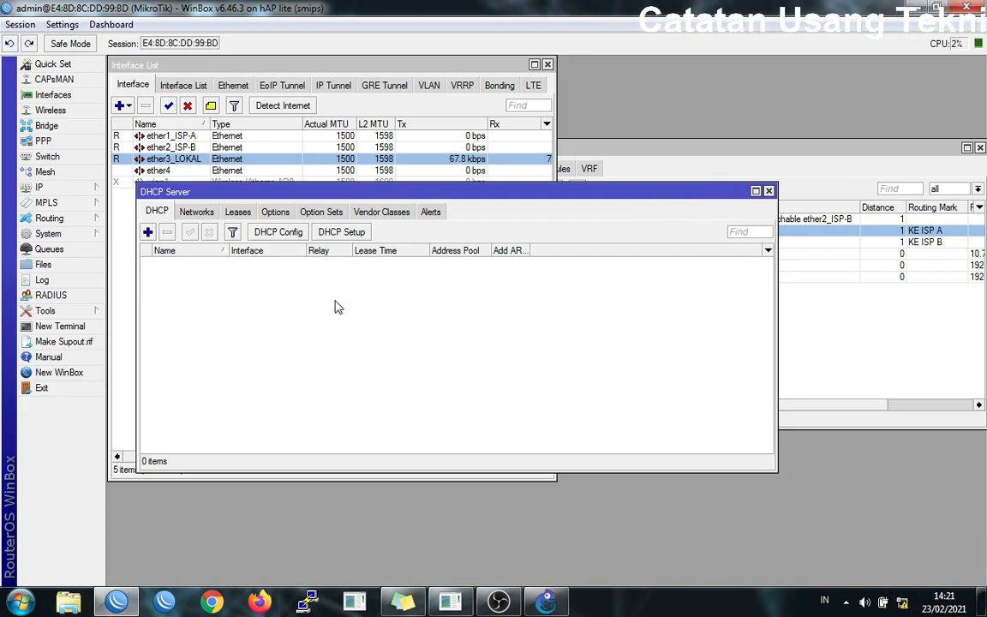
{"action": "left_click", "coordinate": [336, 233]}
{"action": "left_click", "coordinate": [590, 320]}
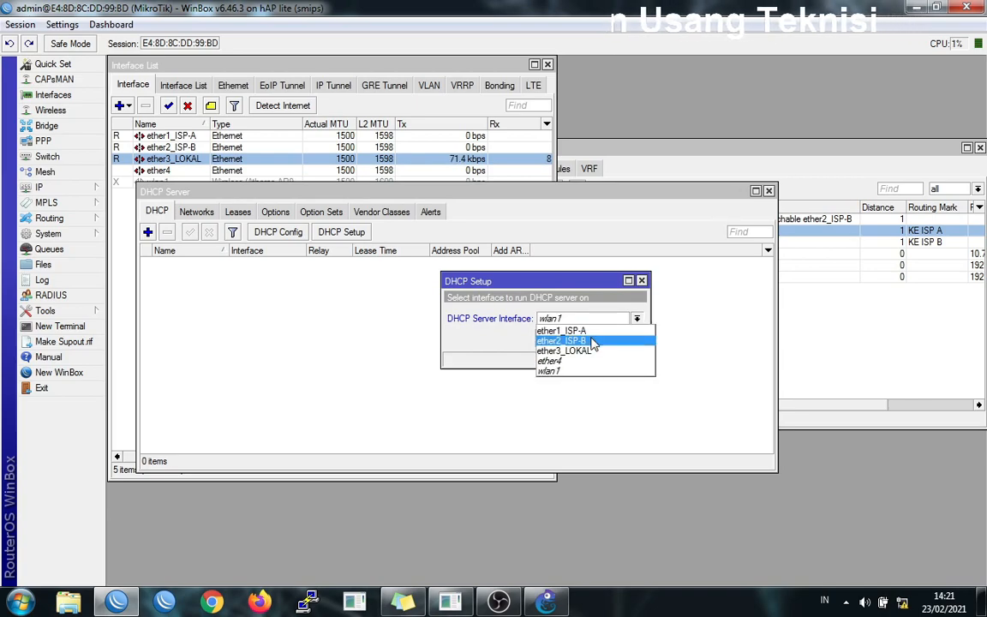
{"action": "left_click", "coordinate": [584, 348]}
{"action": "left_click", "coordinate": [583, 338]}
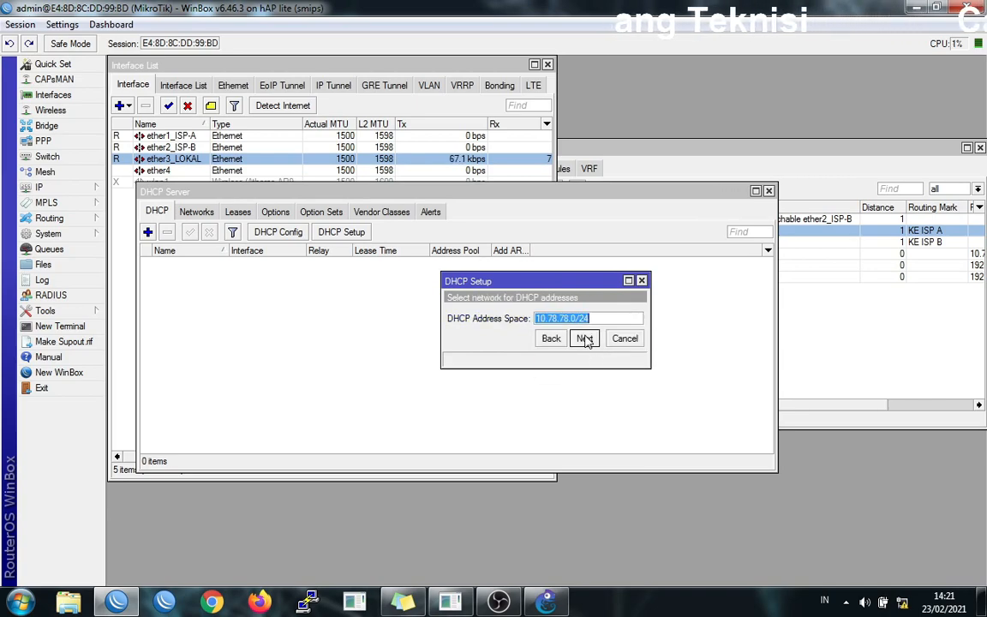
{"action": "left_click", "coordinate": [584, 338]}
{"action": "left_click", "coordinate": [583, 339]}
{"action": "left_click", "coordinate": [584, 338]}
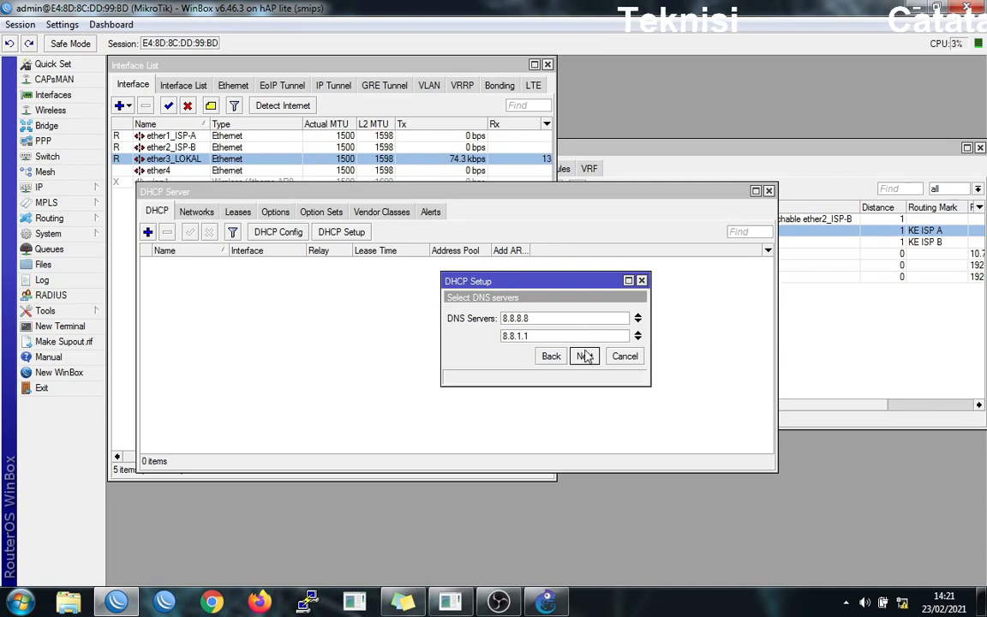
{"action": "left_click", "coordinate": [584, 356]}
{"action": "left_click", "coordinate": [584, 356]}
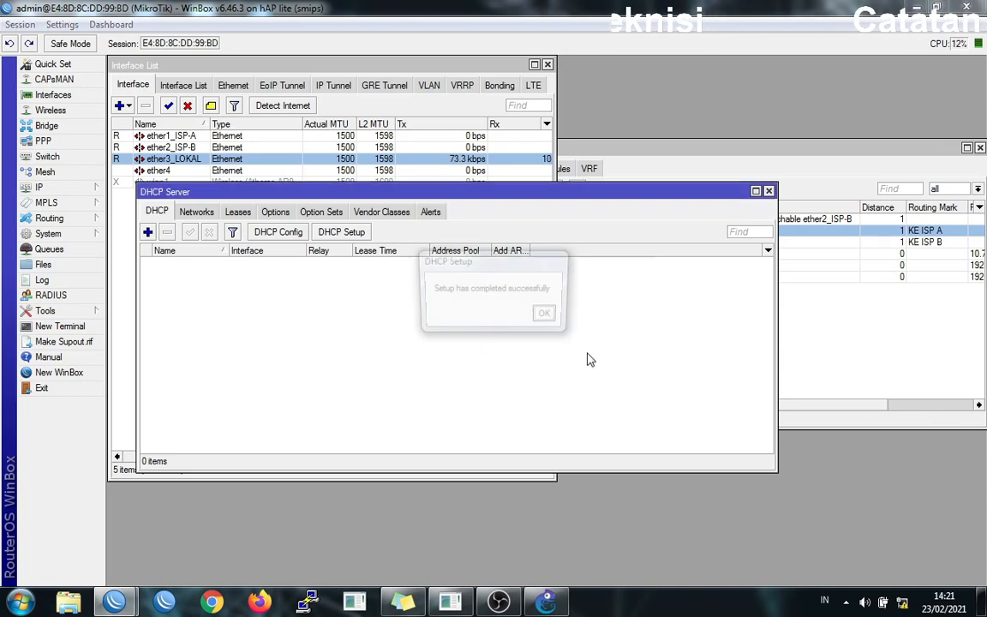
Step: Dismiss the completed DHCP setup dialog and close the DHCP server list
{"action": "left_click", "coordinate": [547, 317]}
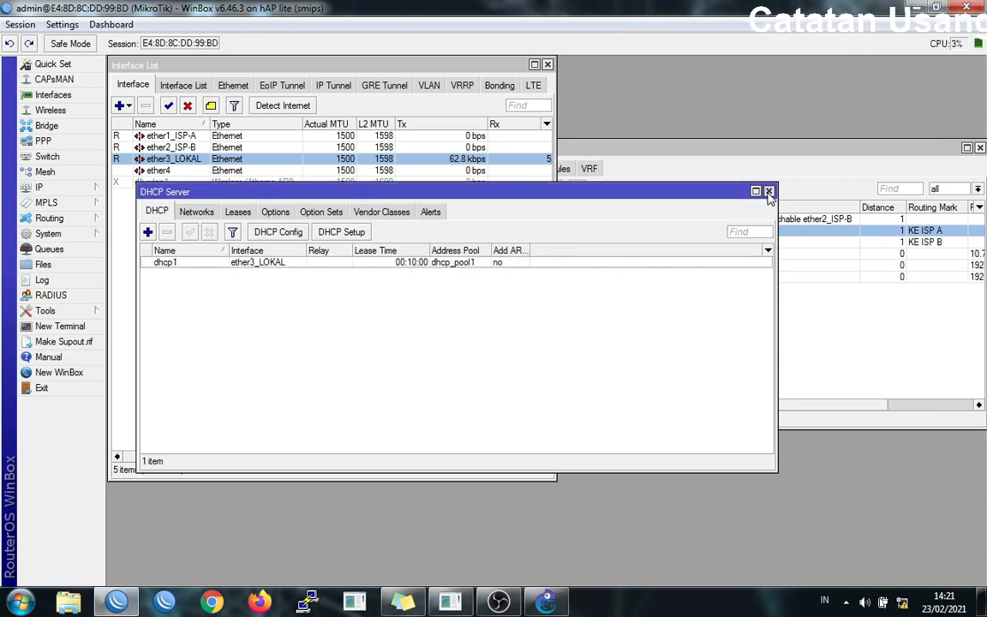
{"action": "left_click", "coordinate": [769, 192]}
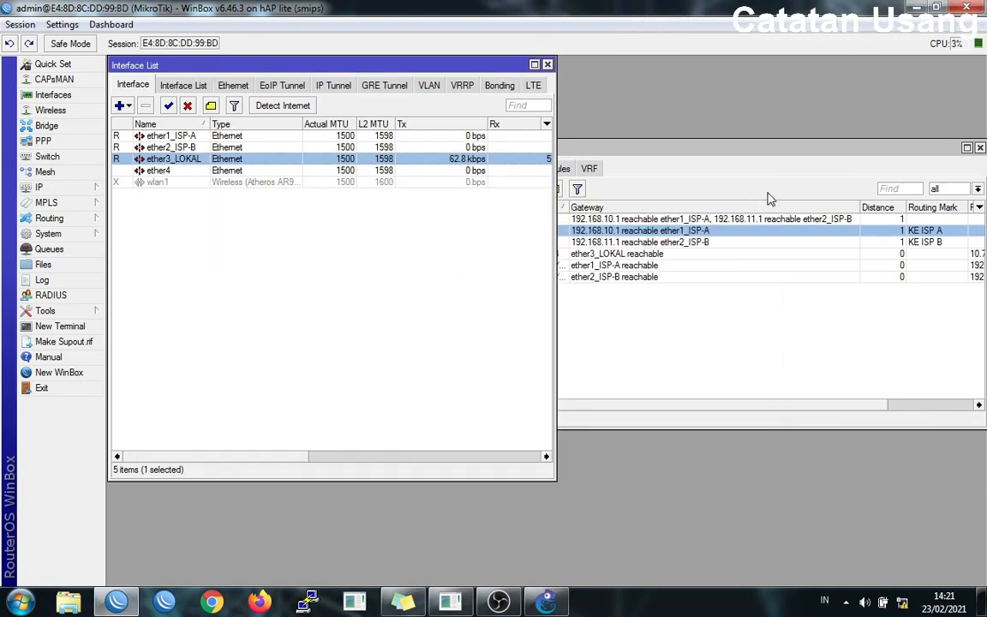
Step: Open the Windows Network and Sharing Center and go to the list of network adapters
{"action": "right_click", "coordinate": [908, 605]}
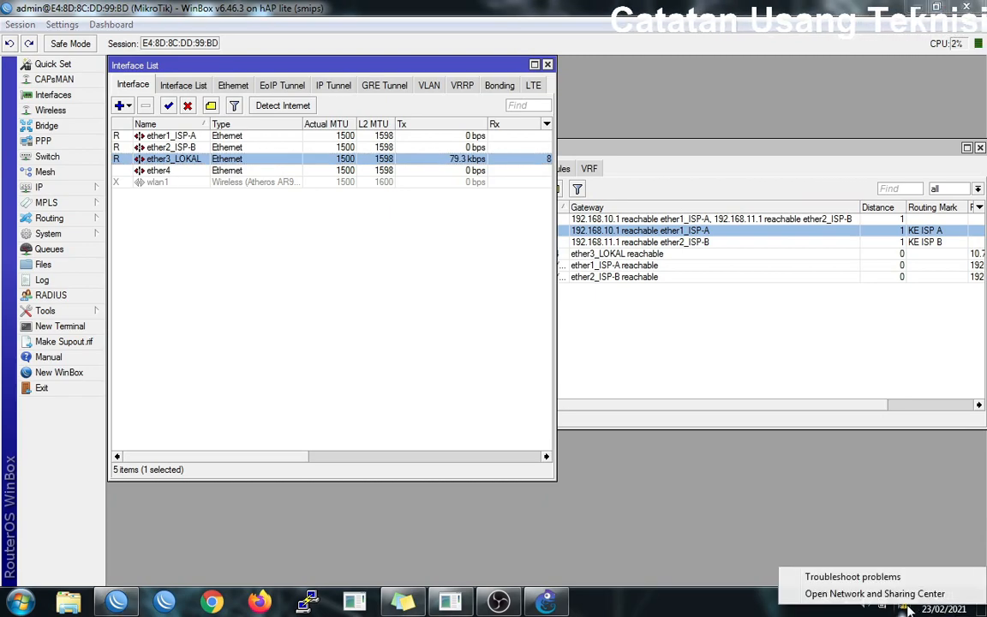
{"action": "left_click", "coordinate": [769, 547]}
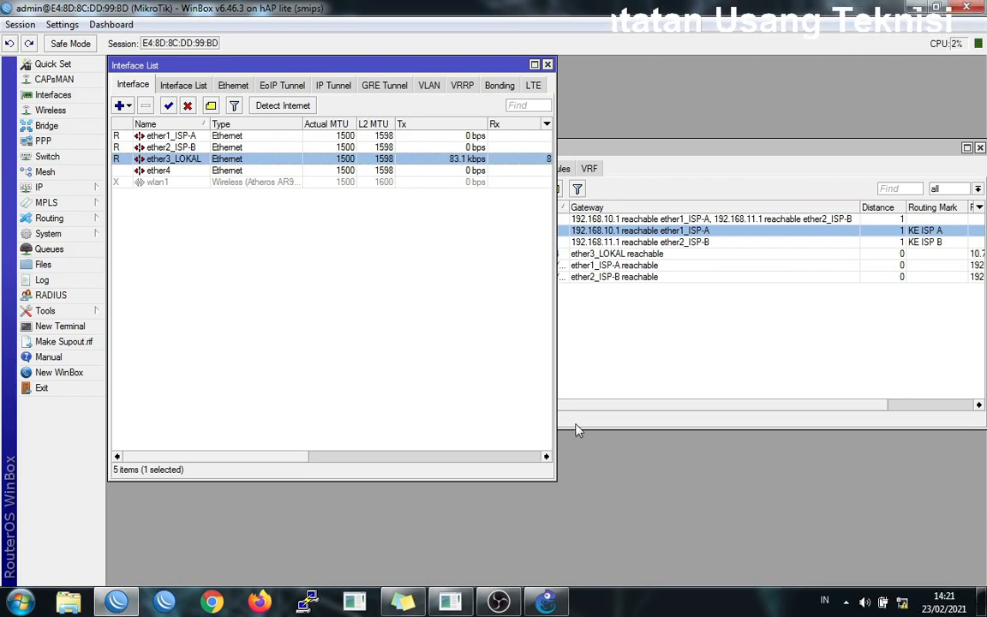
{"action": "right_click", "coordinate": [902, 602]}
{"action": "left_click", "coordinate": [892, 529]}
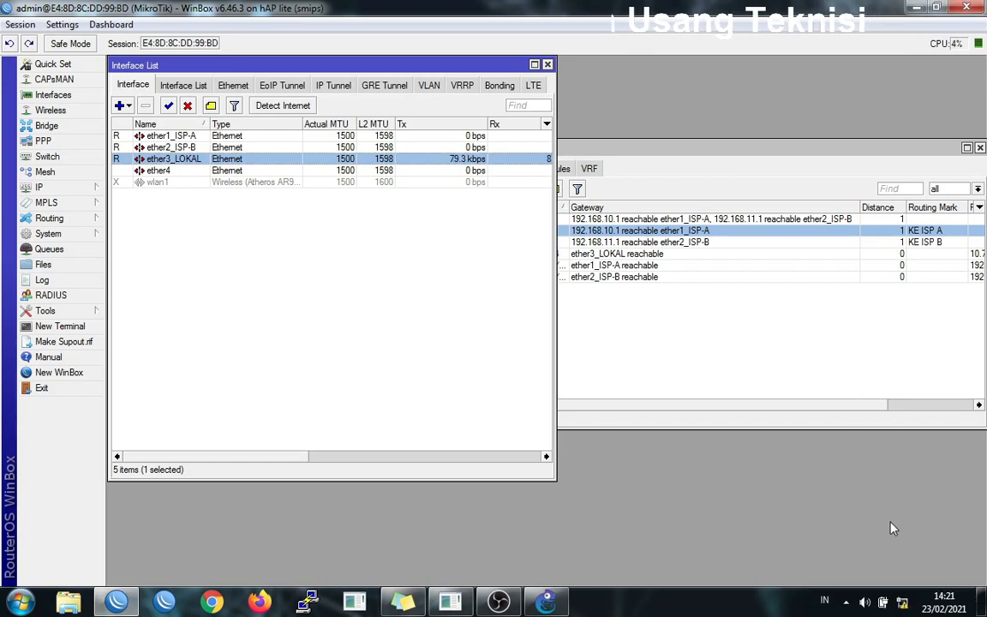
{"action": "right_click", "coordinate": [902, 603]}
{"action": "left_click", "coordinate": [902, 603]}
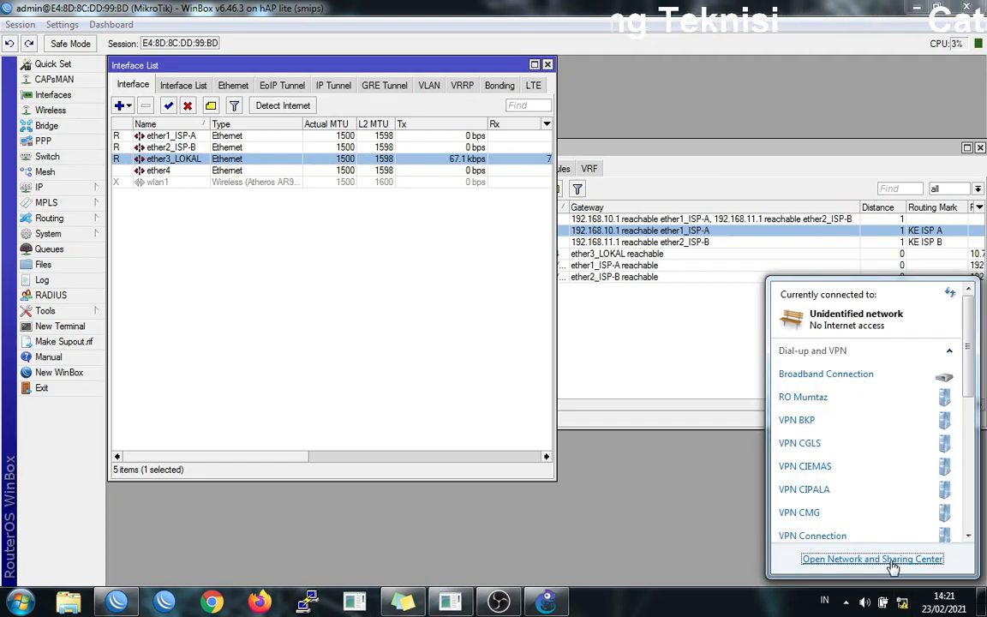
{"action": "left_click", "coordinate": [879, 559]}
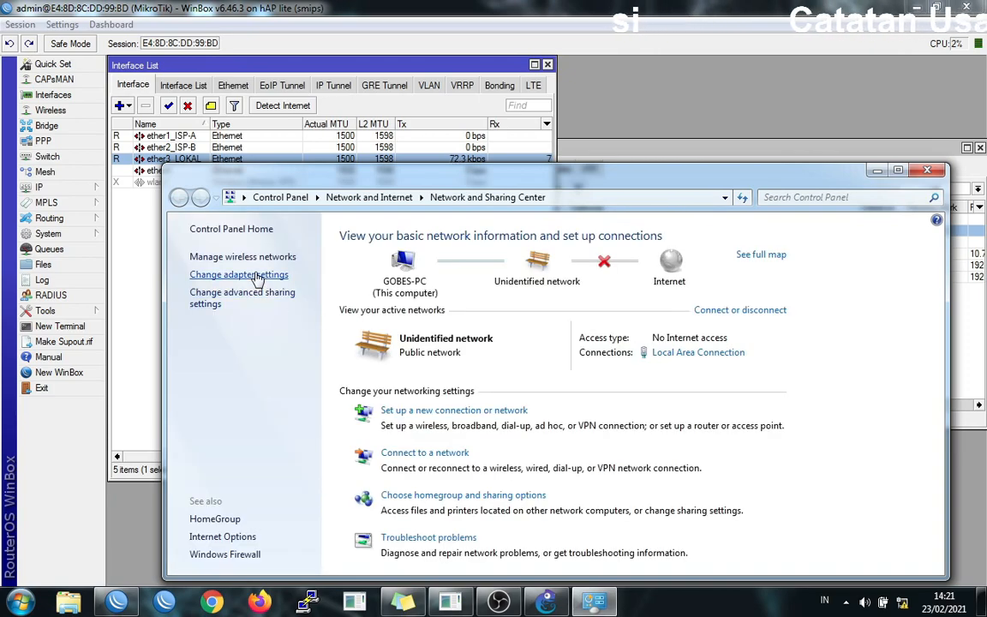
{"action": "left_click", "coordinate": [257, 276]}
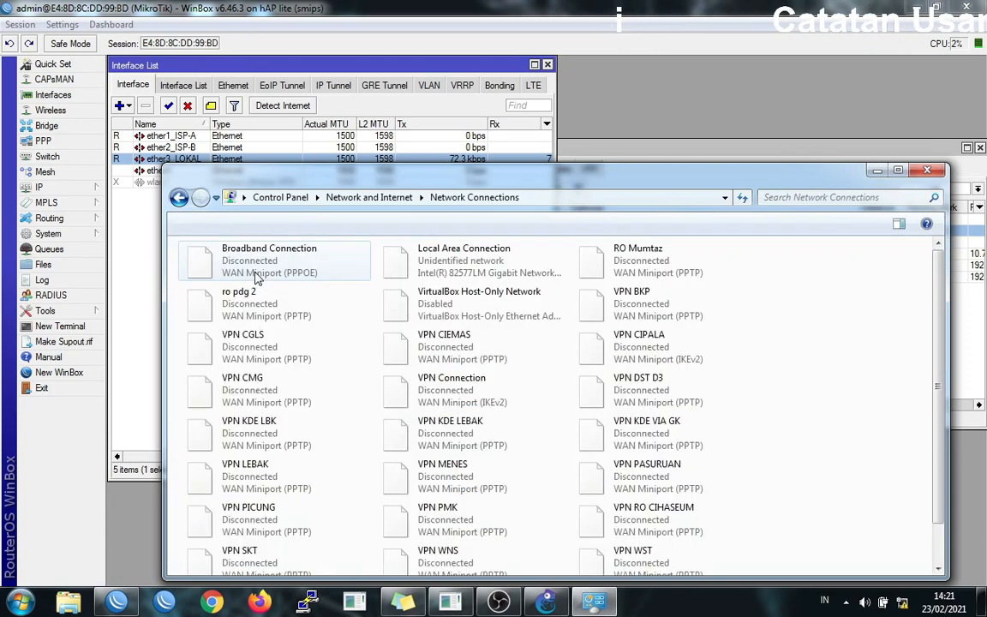
Step: Disable and re-enable the Local Area Connection adapter
{"action": "right_click", "coordinate": [410, 275]}
{"action": "left_click", "coordinate": [446, 281]}
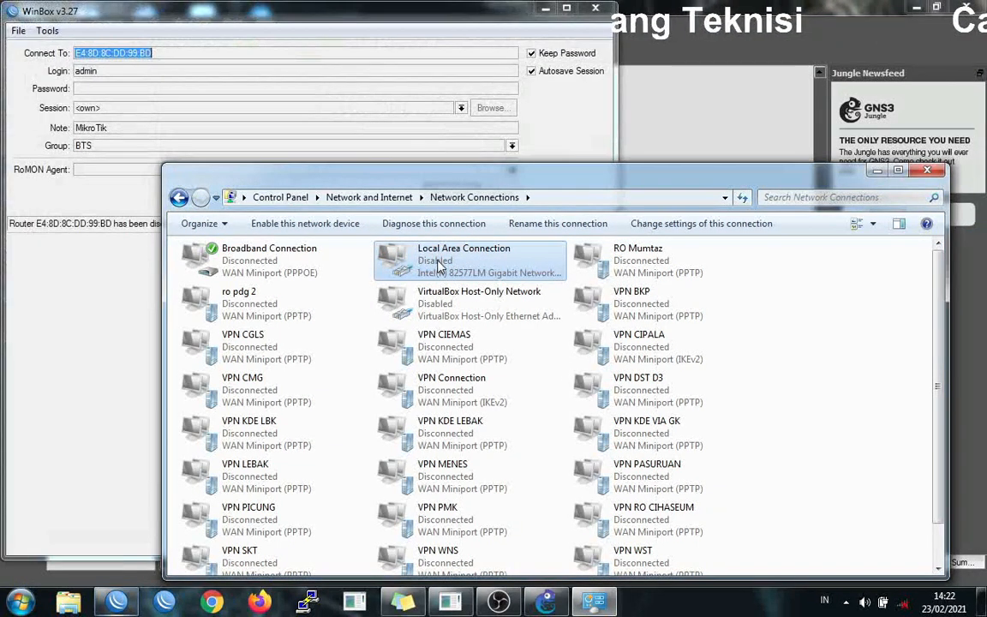
{"action": "double_click", "coordinate": [438, 267]}
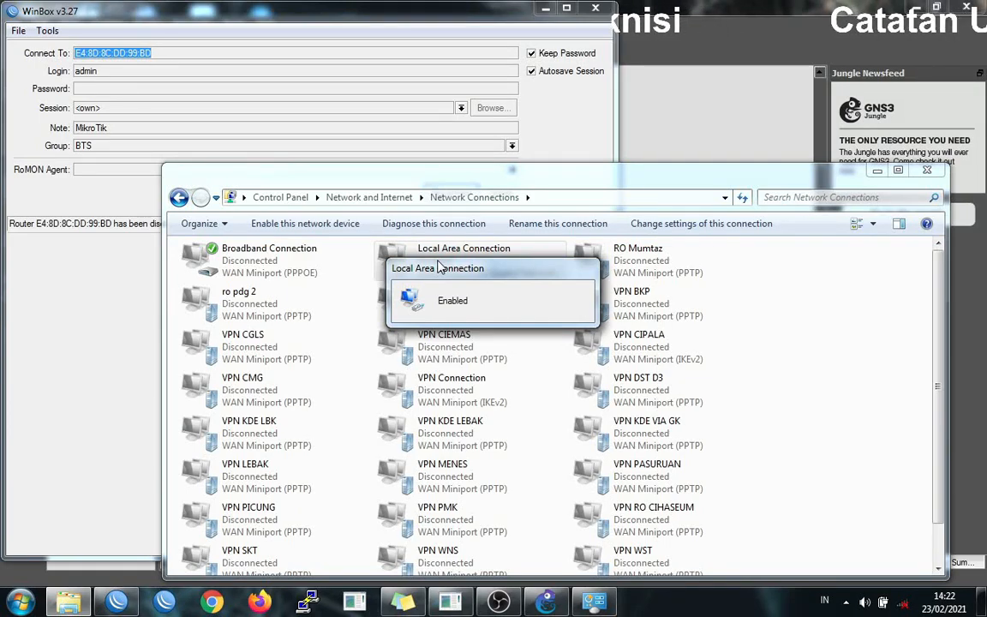
Step: Minimize Network Connections, reconnect the WinBox session to the router, and widen the interface list to show the full Rx column
{"action": "left_click", "coordinate": [876, 173]}
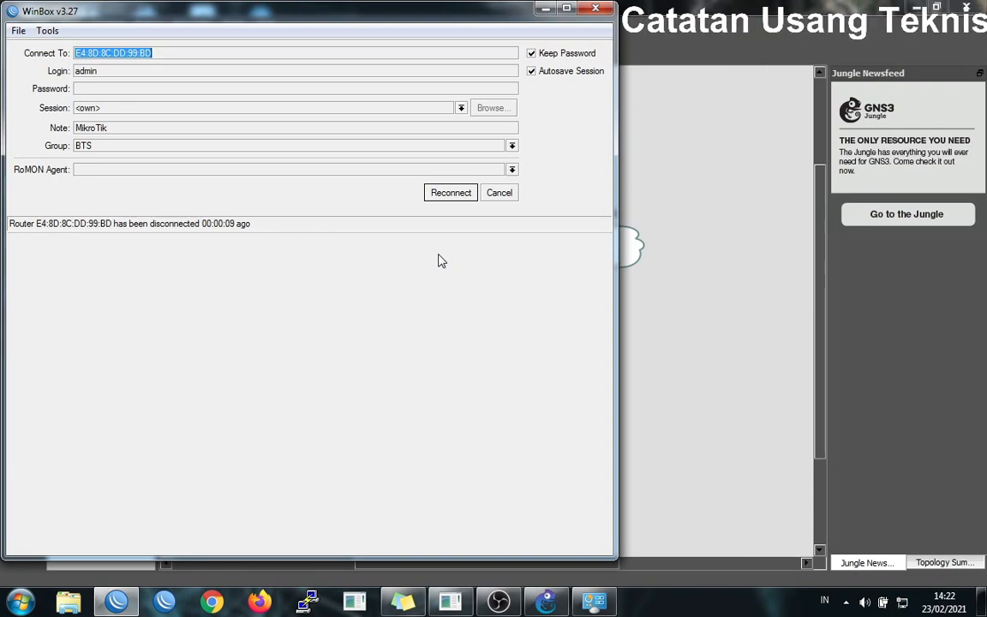
{"action": "left_click", "coordinate": [457, 194]}
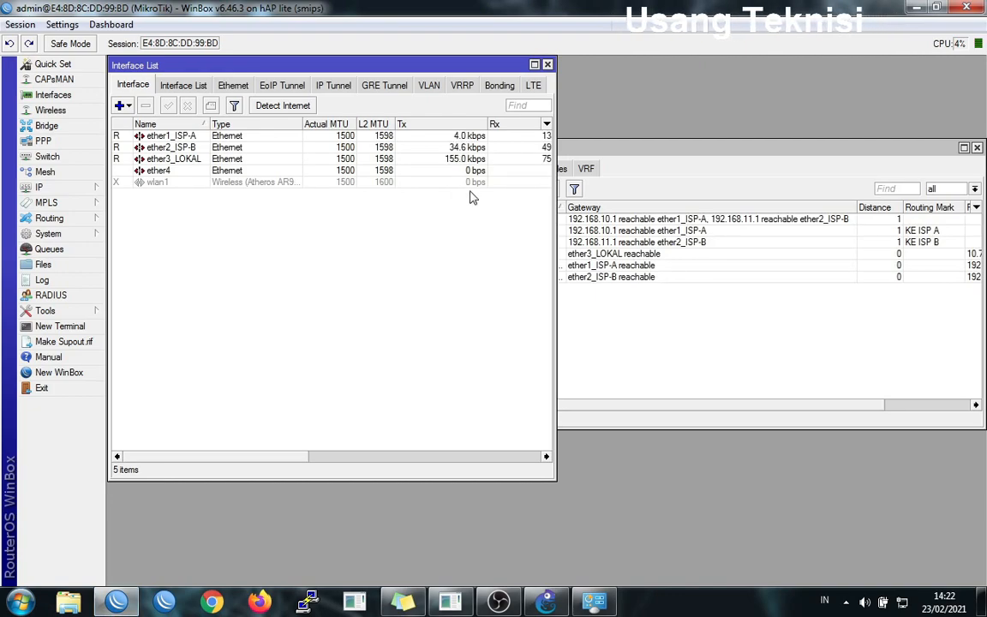
{"action": "left_click_drag", "start_coordinate": [556, 271], "coordinate": [674, 270]}
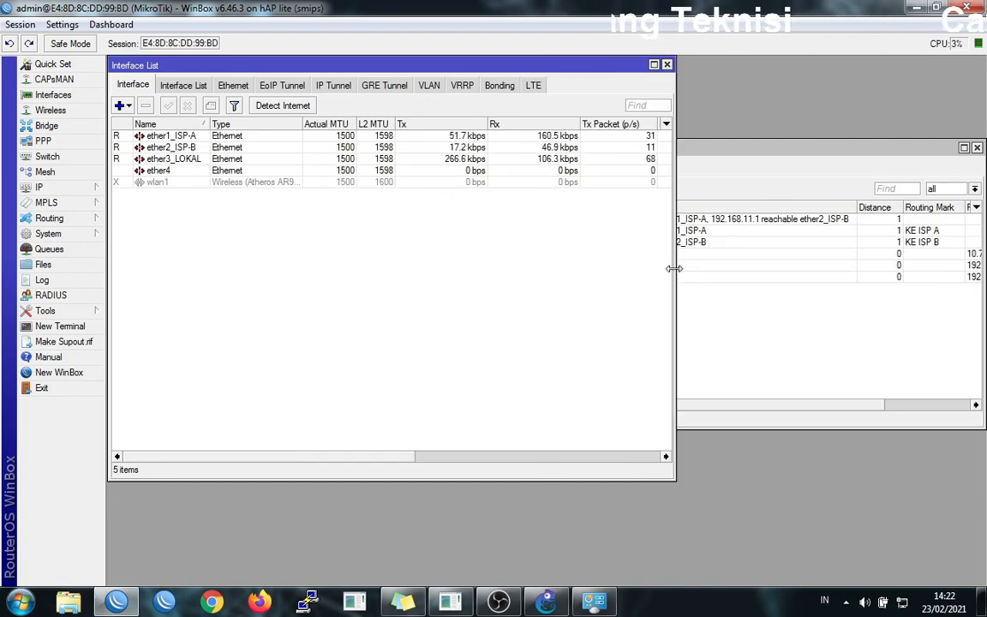
Step: Bring up the running ping window, check the replies from 8.8.8.8, and minimize it again
{"action": "left_click", "coordinate": [454, 604]}
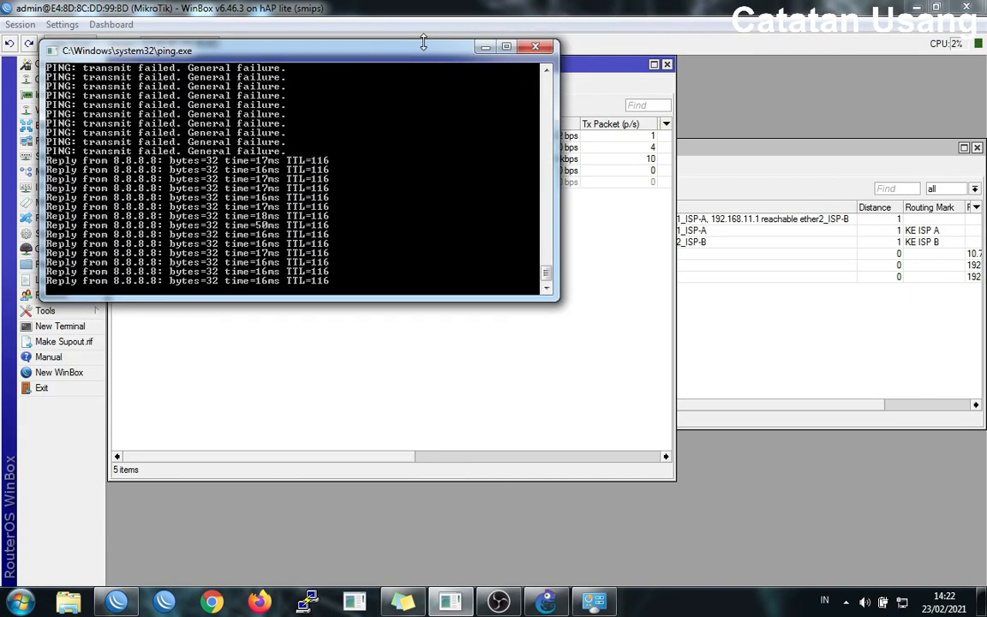
{"action": "left_click_drag", "start_coordinate": [426, 57], "coordinate": [625, 175]}
{"action": "left_click", "coordinate": [679, 173]}
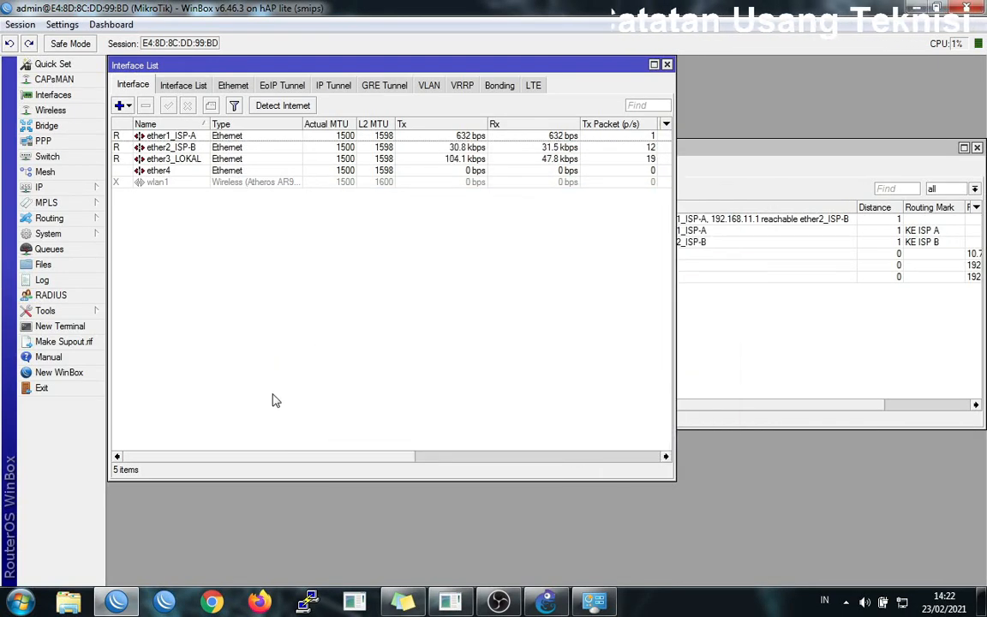
Step: Switch to GNS3 and review the bandwidth labels of ISP 1 and ISP 2 in the topology
{"action": "left_click", "coordinate": [553, 593]}
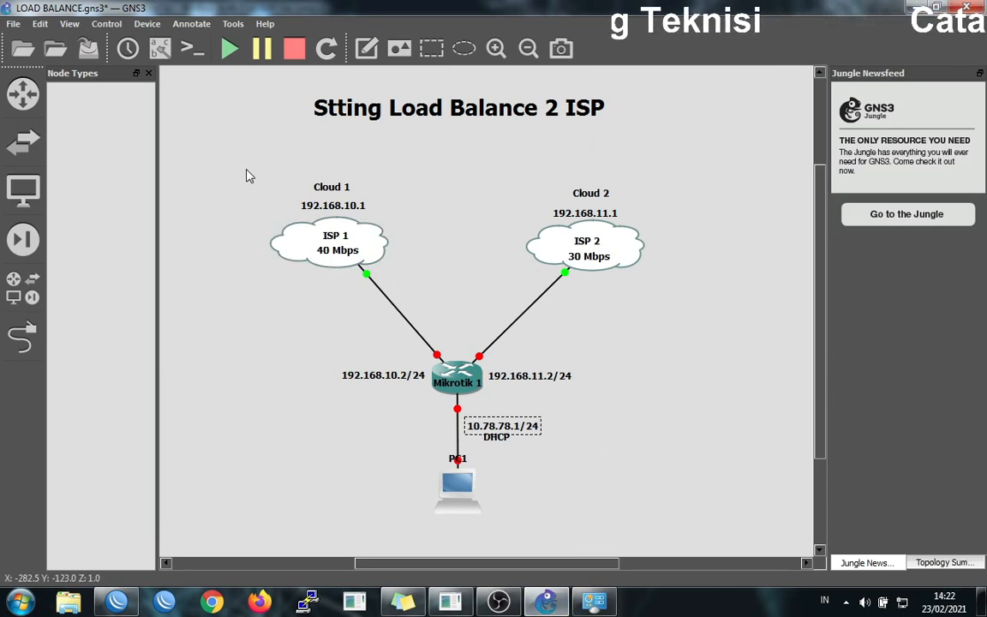
{"action": "left_click_drag", "start_coordinate": [213, 190], "coordinate": [444, 302]}
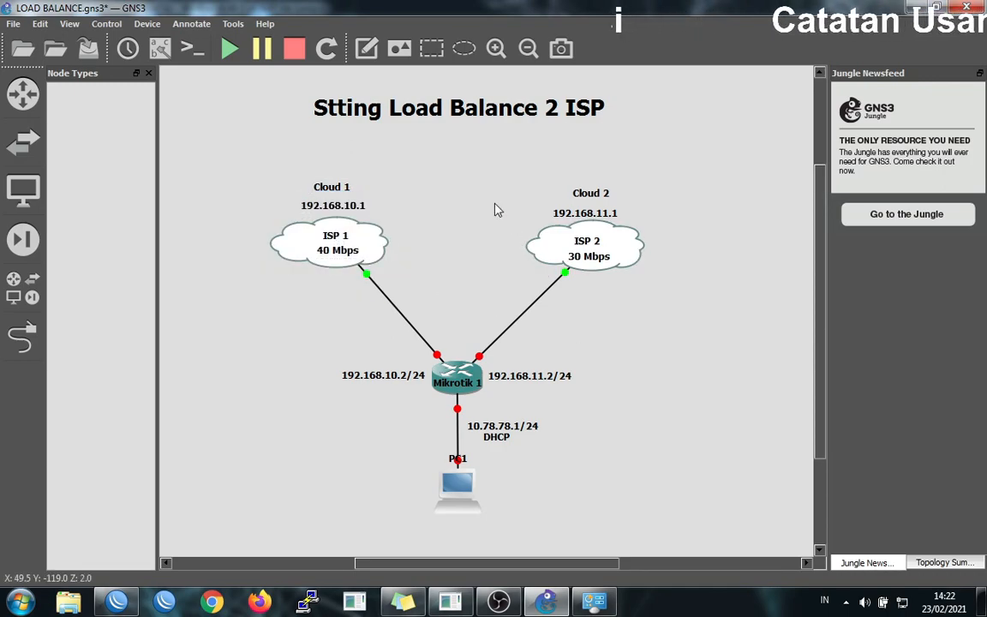
{"action": "left_click_drag", "start_coordinate": [492, 196], "coordinate": [660, 296]}
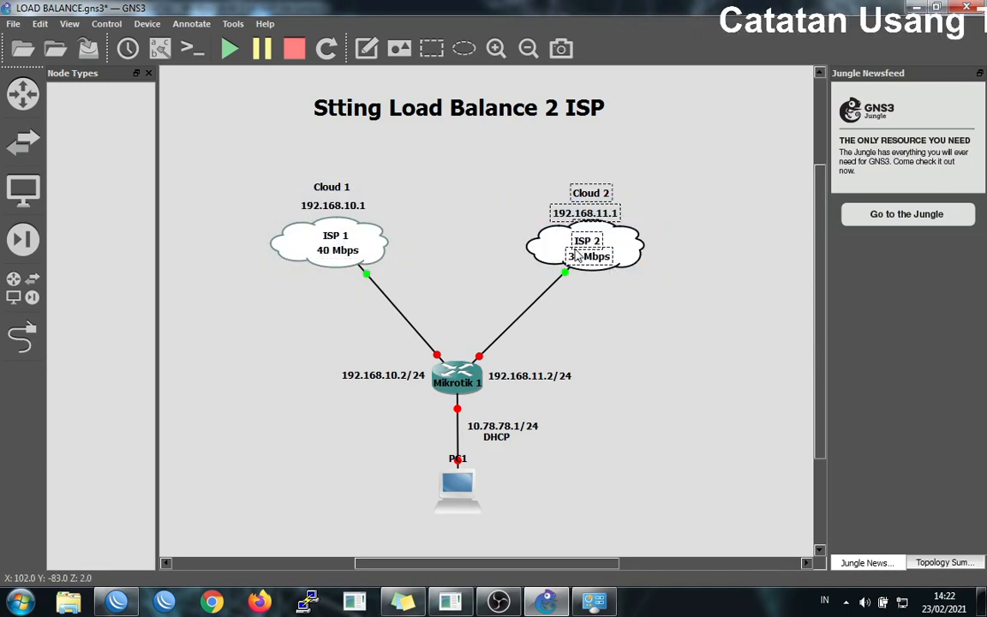
{"action": "left_click", "coordinate": [657, 315]}
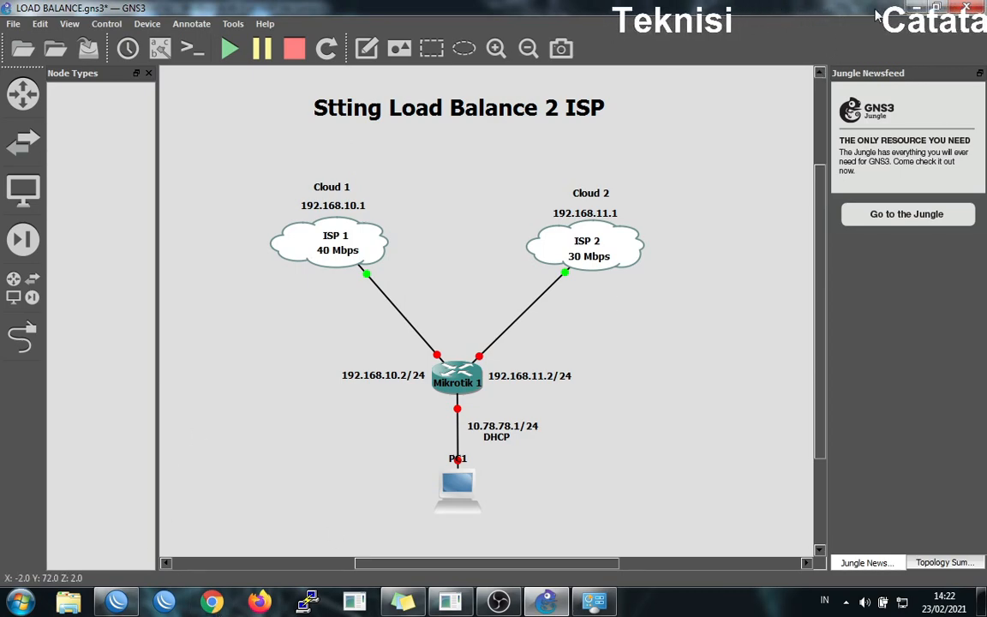
Step: Return to WinBox, close the route list, and shorten the interface list window to just fit its rows
{"action": "left_click", "coordinate": [914, 7]}
{"action": "left_click", "coordinate": [795, 277]}
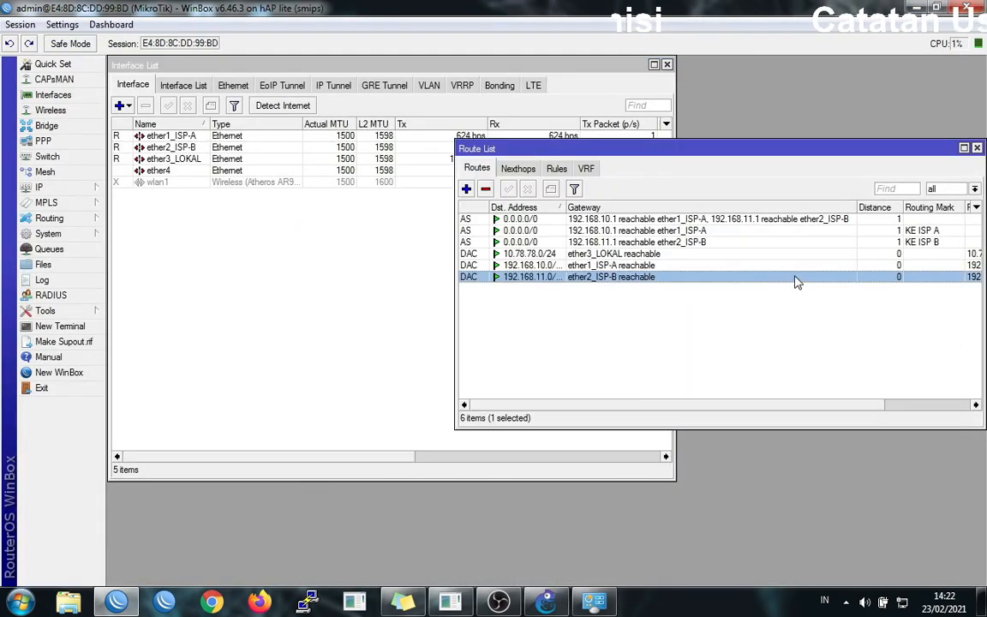
{"action": "left_click", "coordinate": [977, 149]}
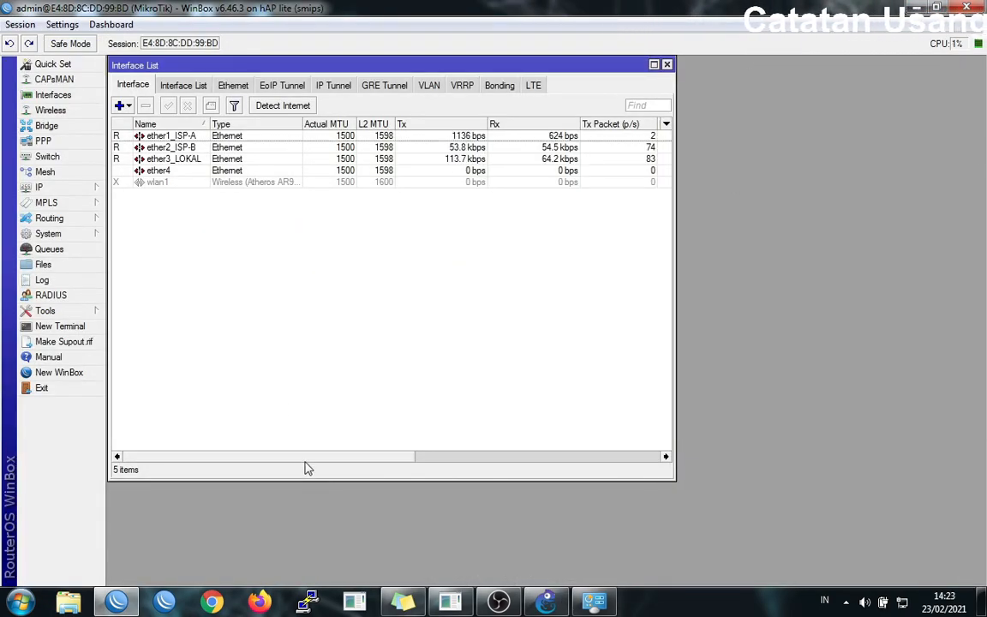
{"action": "left_click_drag", "start_coordinate": [320, 476], "coordinate": [344, 227]}
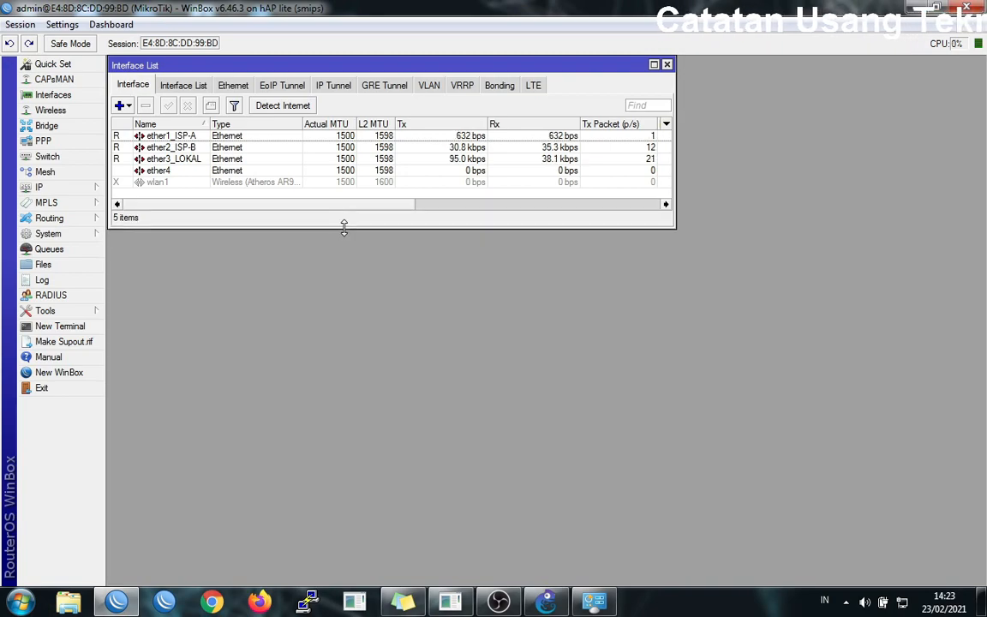
Step: Switch to Chrome, reduce its window so the WinBox interface list can be seen, and search for cbn
{"action": "left_click", "coordinate": [212, 601]}
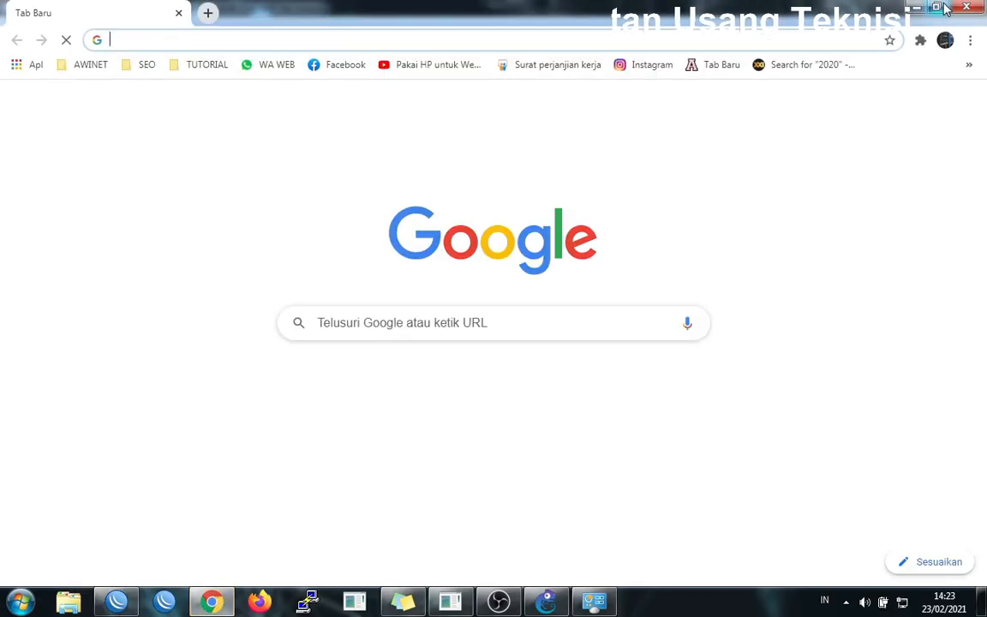
{"action": "left_click", "coordinate": [938, 7]}
{"action": "left_click", "coordinate": [496, 265]}
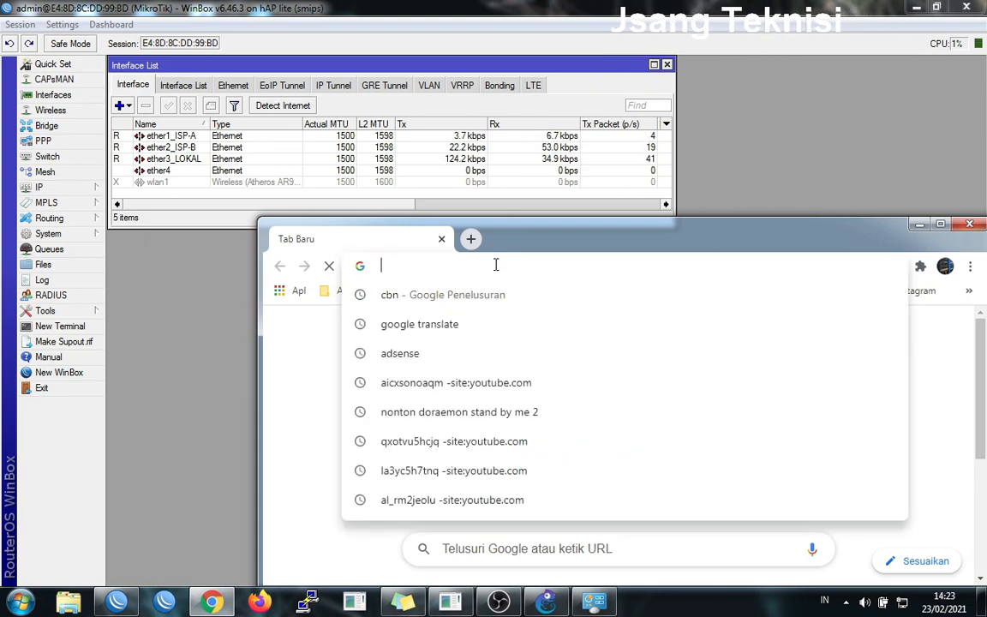
{"action": "type", "text": "cbn"}
{"action": "key", "text": "Return"}
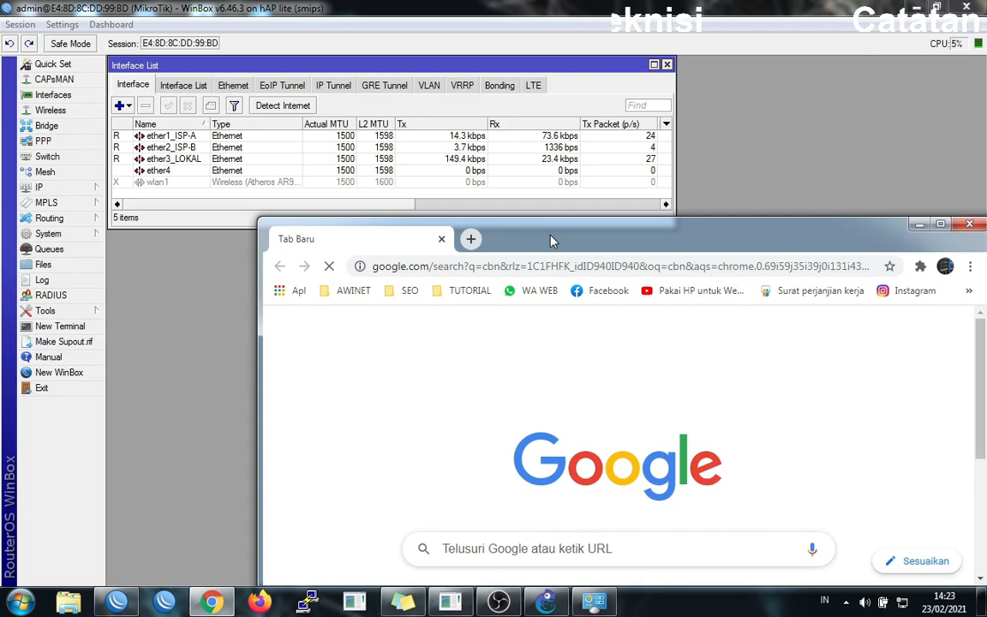
{"action": "left_click_drag", "start_coordinate": [553, 241], "coordinate": [476, 177]}
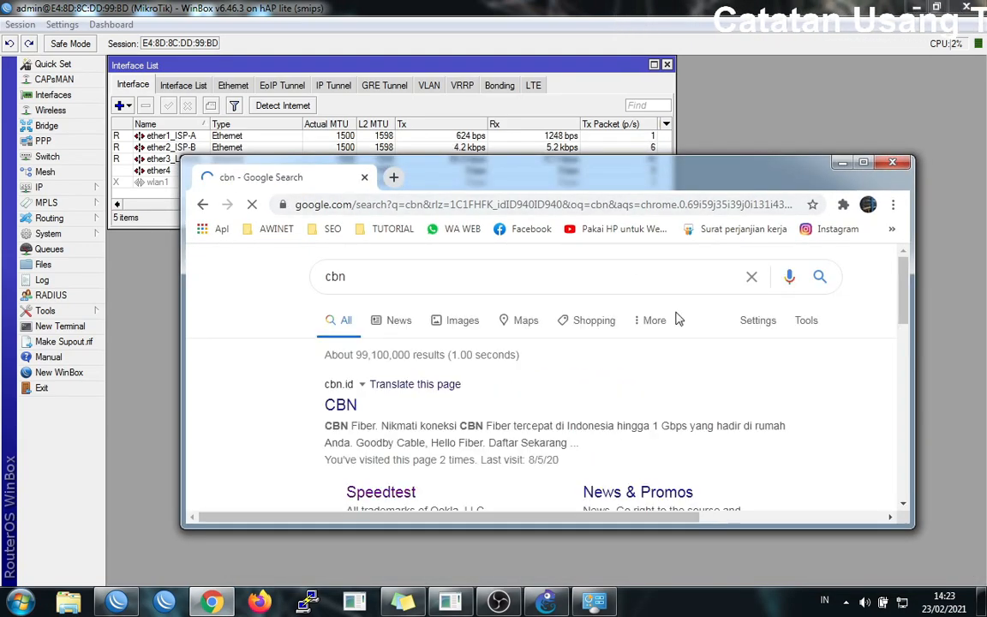
Step: Open the CBN Speedtest page from the search results and place the browser window below the interface traffic rows
{"action": "left_click", "coordinate": [381, 495]}
{"action": "left_click", "coordinate": [493, 290]}
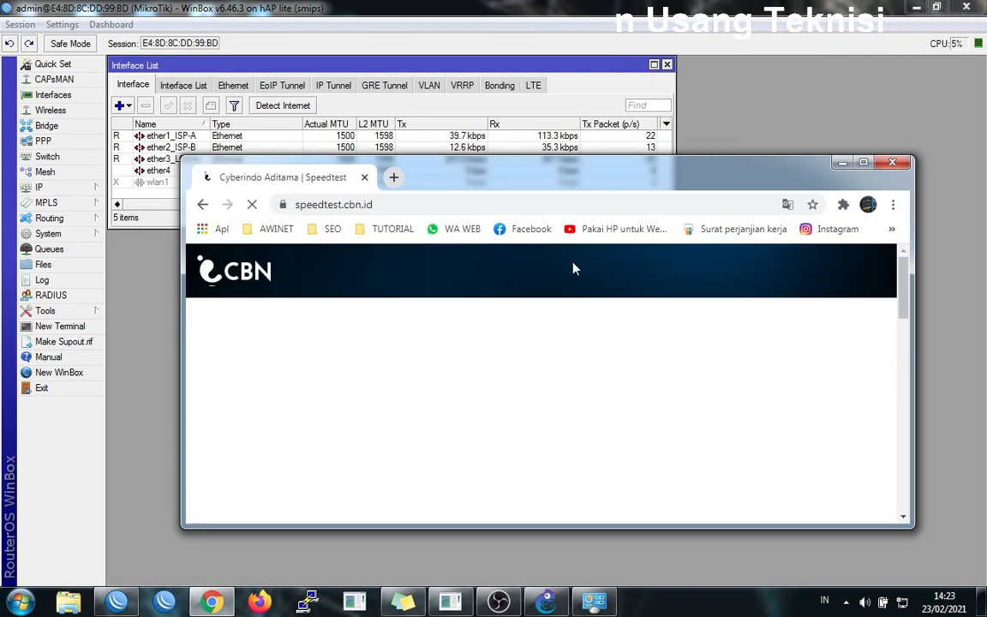
{"action": "left_click_drag", "start_coordinate": [574, 184], "coordinate": [549, 215]}
{"action": "scroll", "coordinate": [551, 381], "scroll_direction": "down", "scroll_amount": 2}
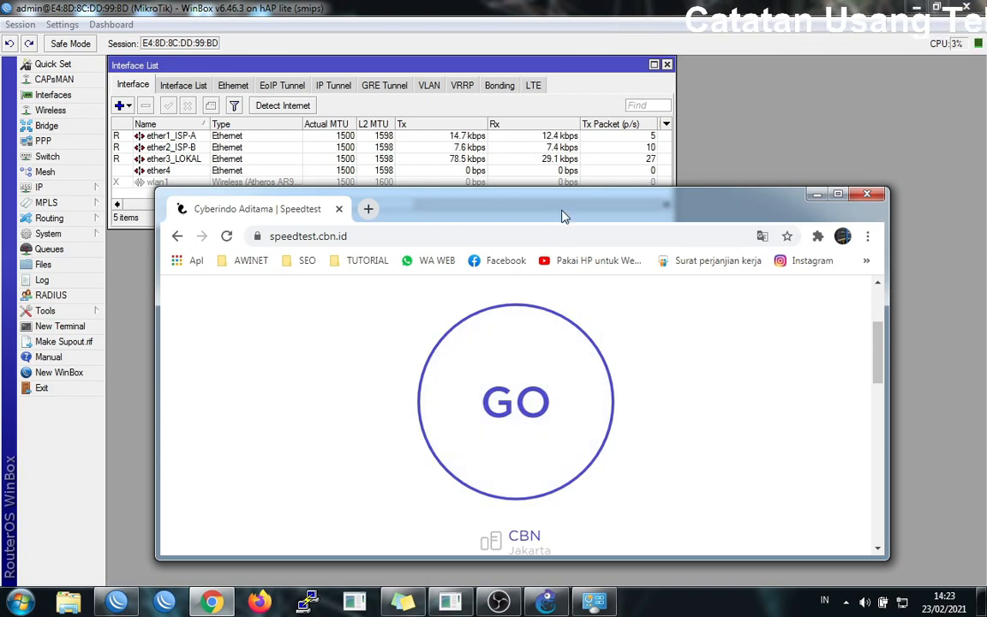
{"action": "left_click_drag", "start_coordinate": [564, 215], "coordinate": [521, 241]}
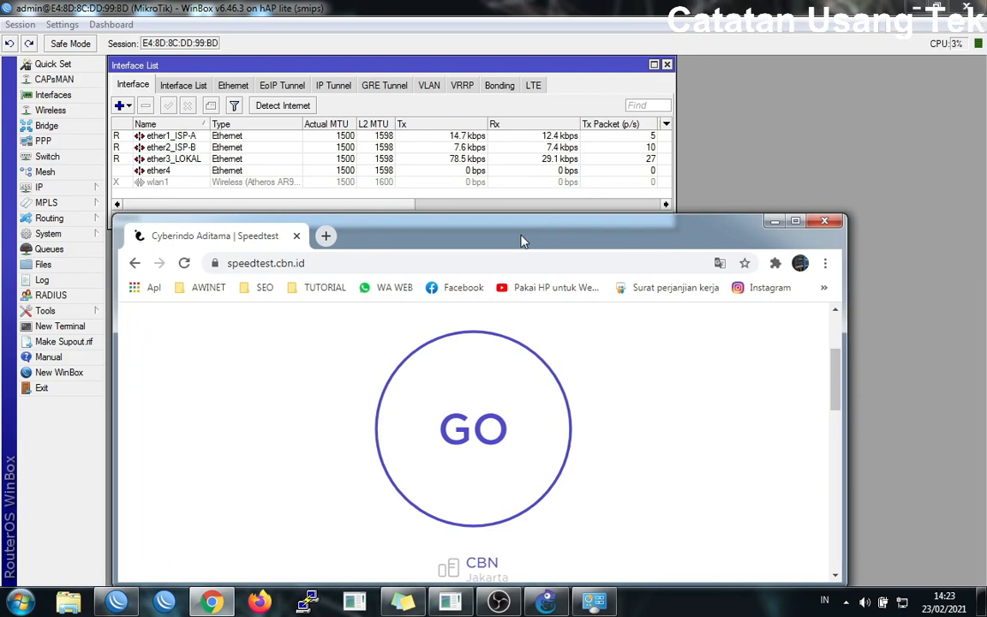
Step: Run the CBN speed test three times and compare traffic on ether1_ISP-A and ether2_ISP-B during download and upload
{"action": "left_click", "coordinate": [456, 439]}
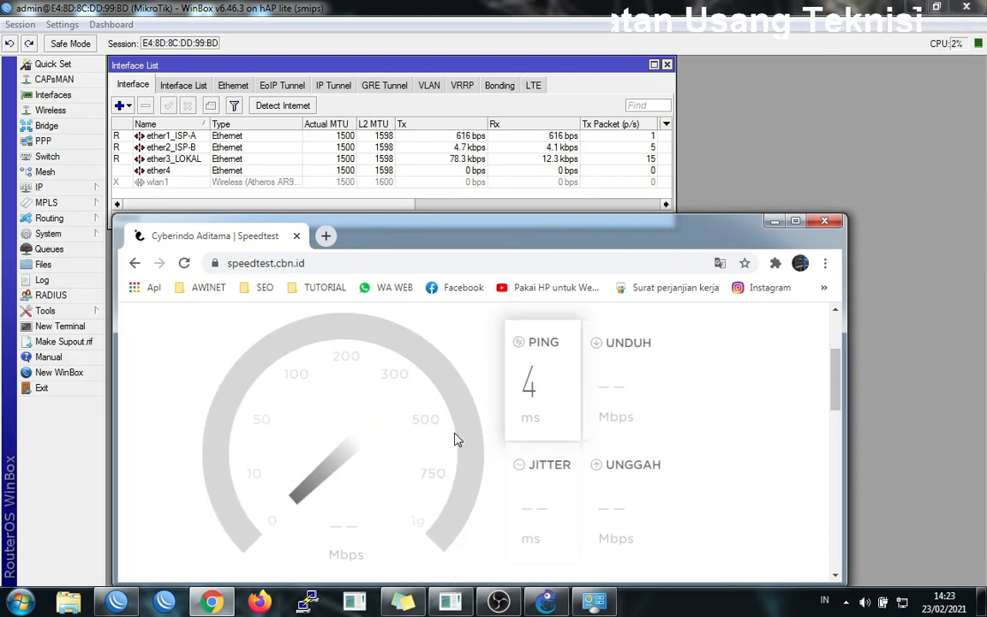
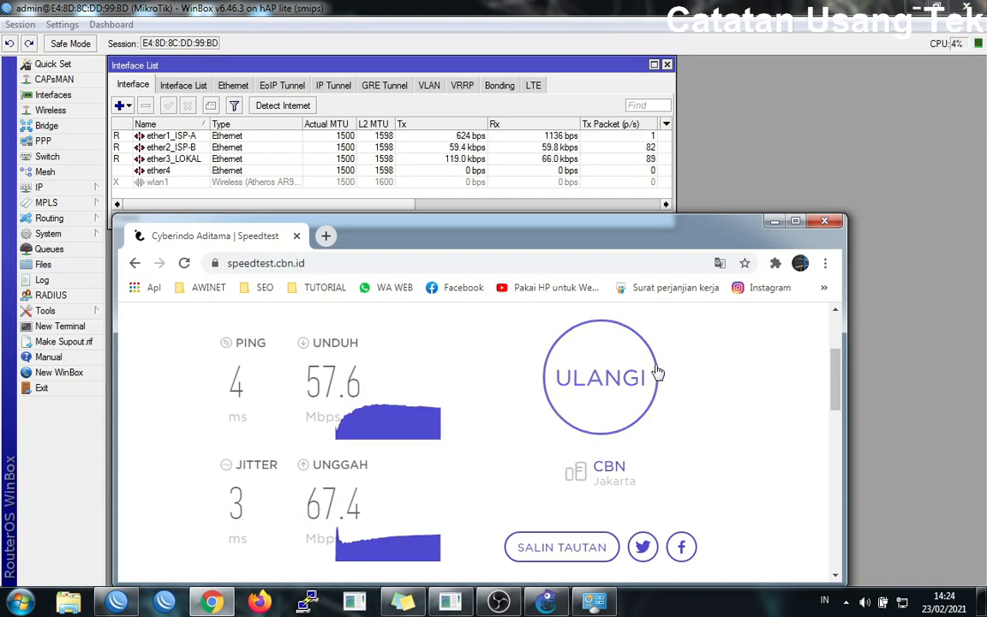
{"action": "left_click", "coordinate": [601, 391]}
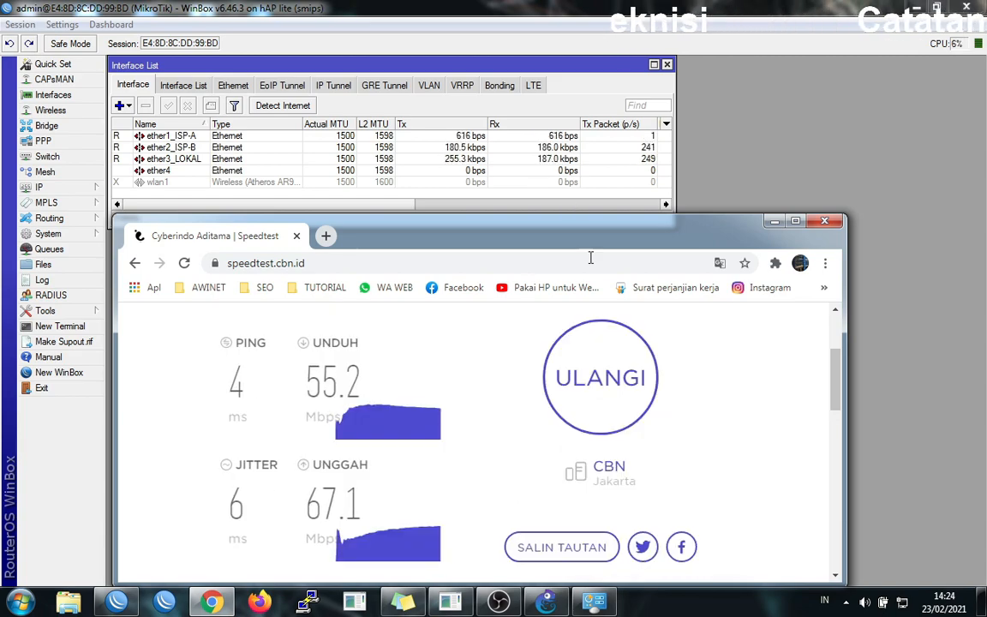
{"action": "left_click", "coordinate": [609, 386]}
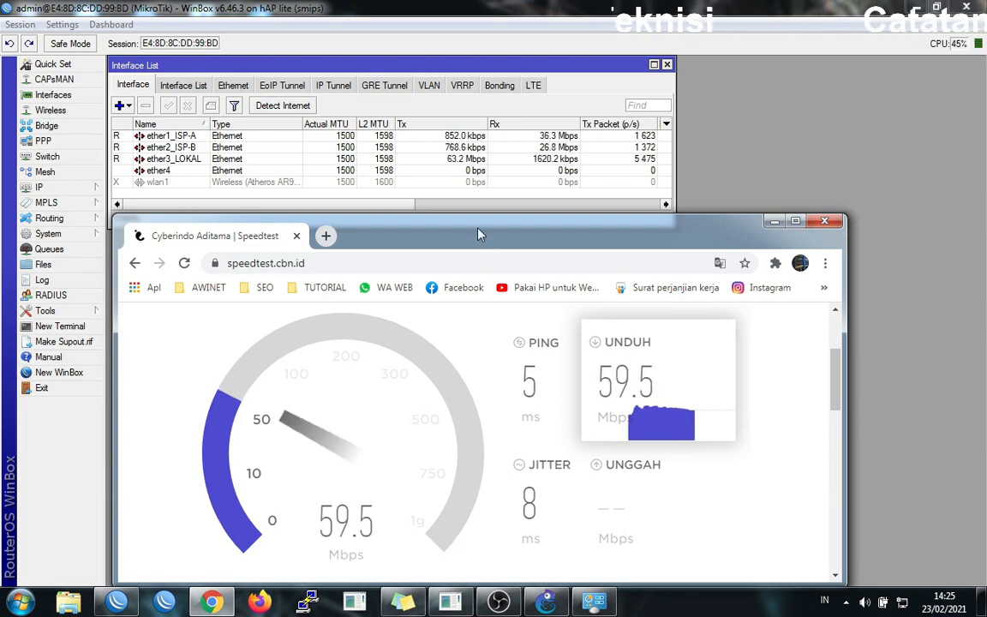
{"action": "left_click_drag", "start_coordinate": [478, 228], "coordinate": [475, 229]}
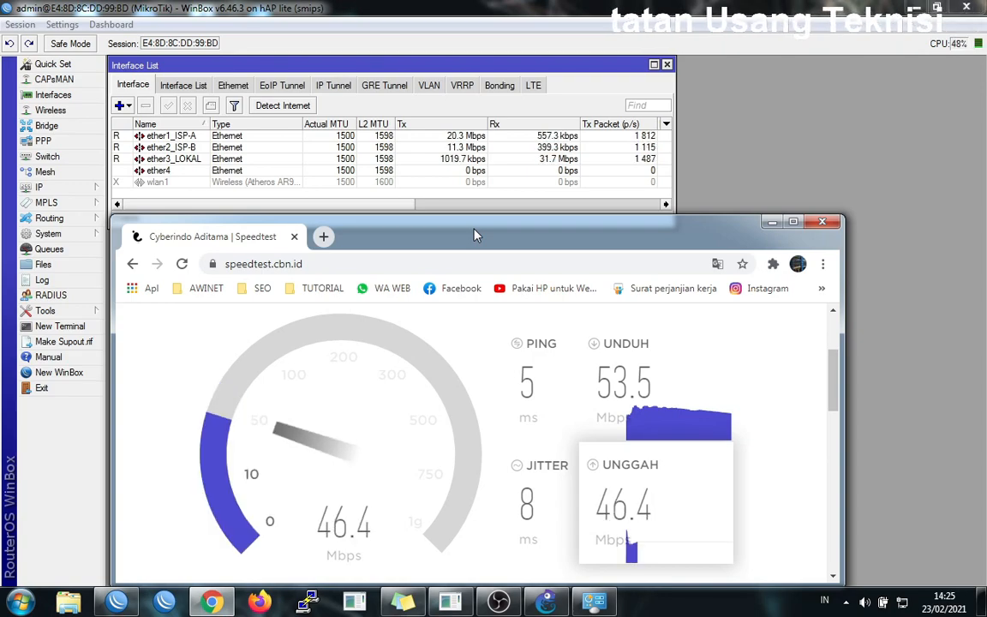
{"action": "left_click_drag", "start_coordinate": [476, 235], "coordinate": [484, 237]}
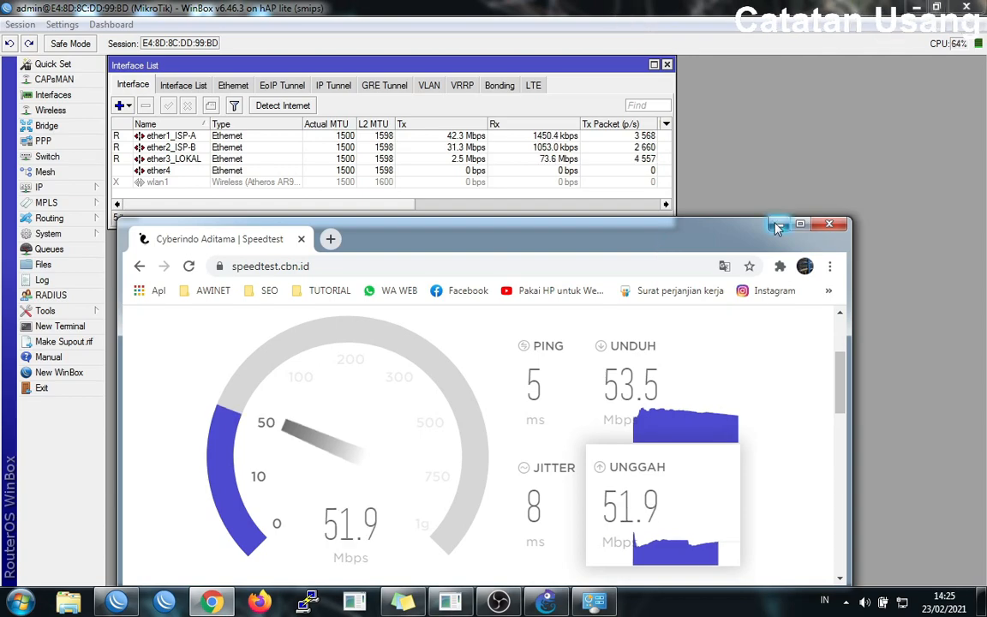
Step: Minimize the browser, then heighten the interface list window and move it nearer the middle of the workspace
{"action": "left_click", "coordinate": [777, 227]}
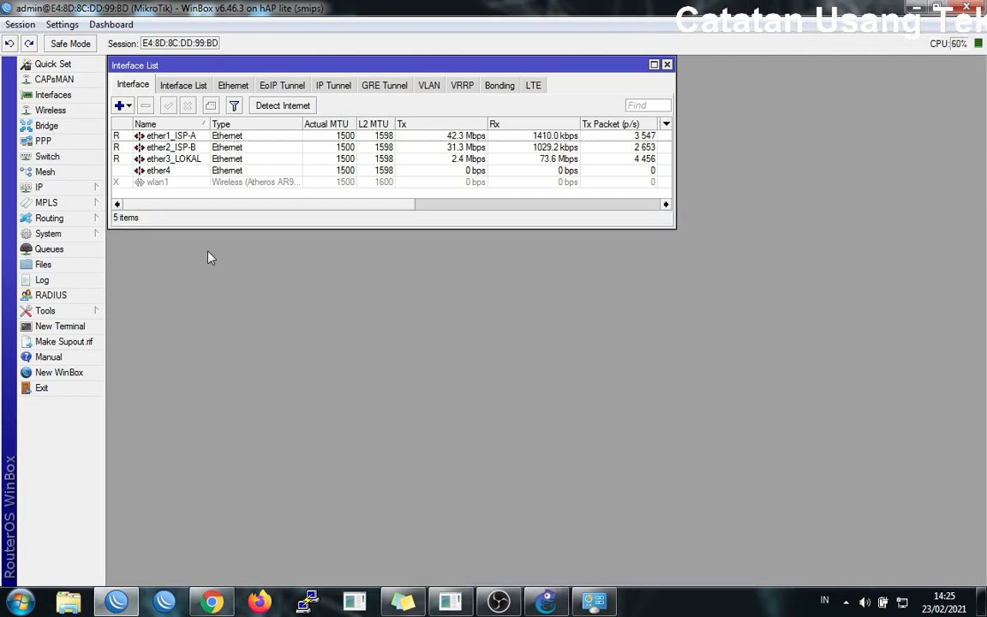
{"action": "left_click_drag", "start_coordinate": [244, 229], "coordinate": [283, 391]}
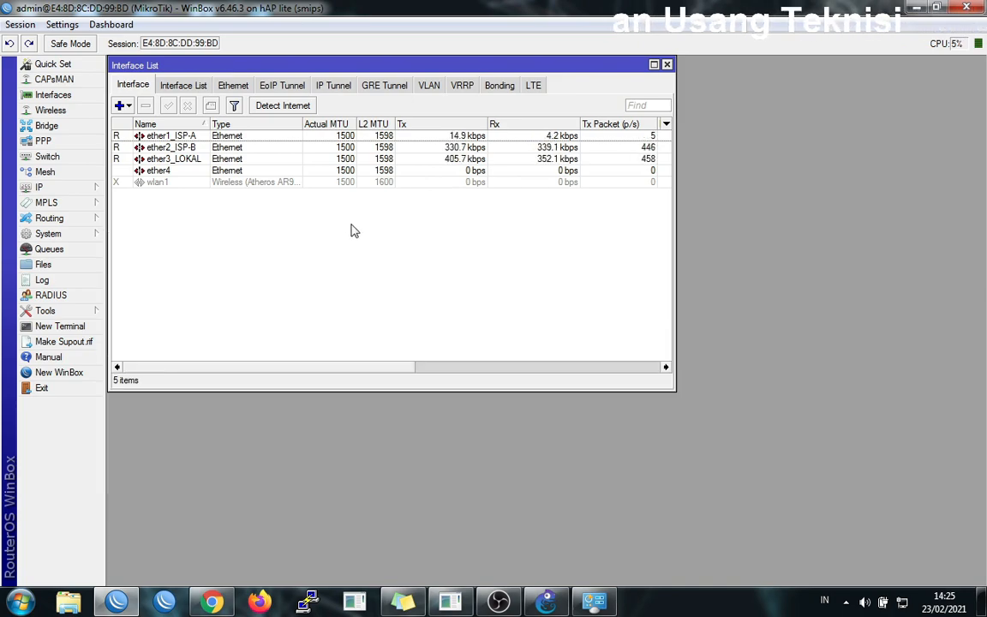
{"action": "left_click", "coordinate": [323, 161]}
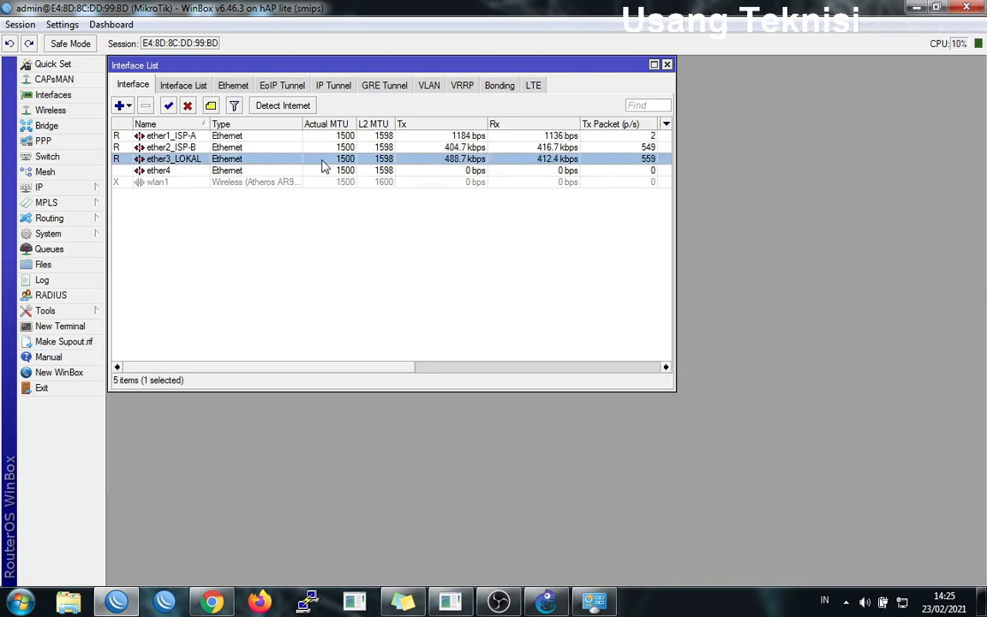
{"action": "left_click_drag", "start_coordinate": [301, 62], "coordinate": [379, 95]}
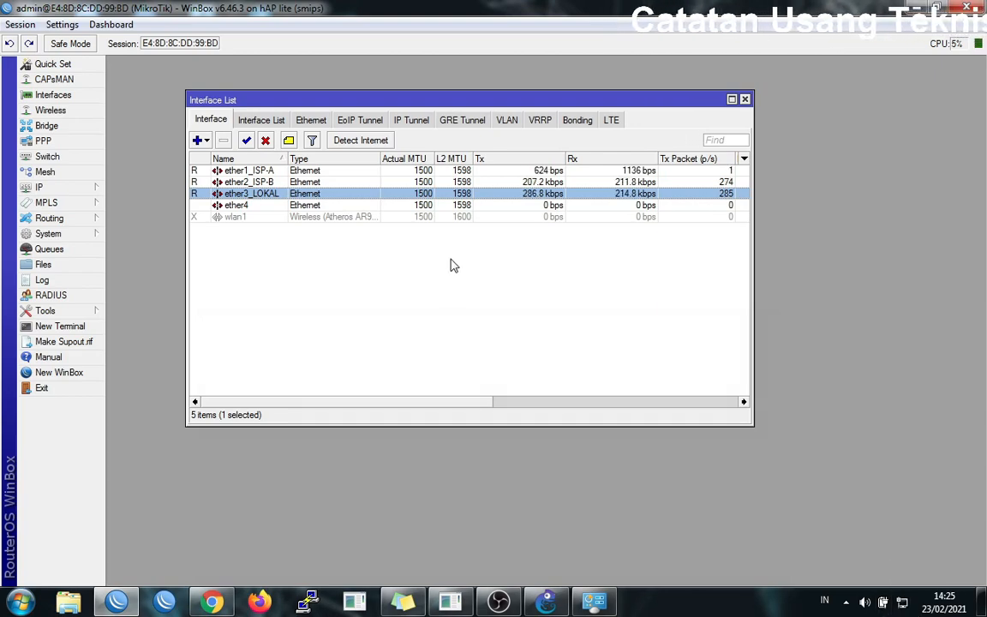
Step: Enable the wlan1 wireless interface
{"action": "left_click", "coordinate": [410, 220]}
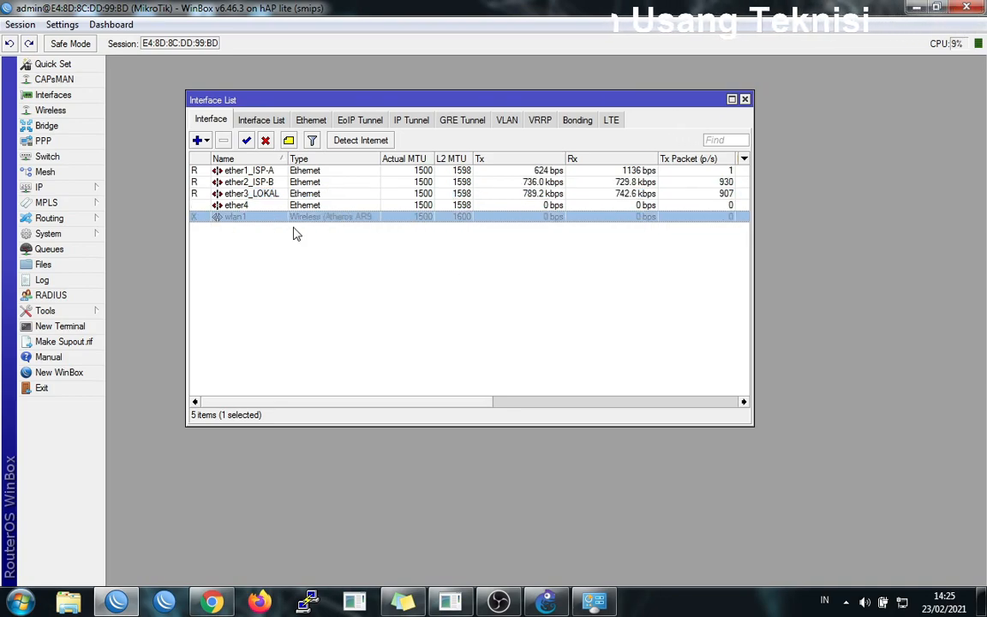
{"action": "left_click", "coordinate": [246, 140]}
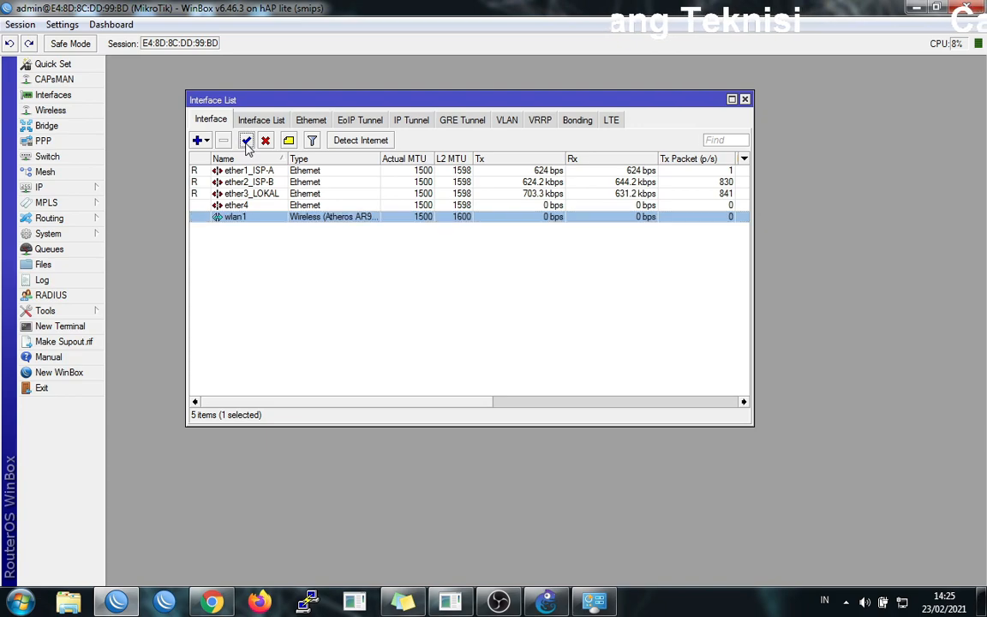
{"action": "left_click", "coordinate": [257, 193]}
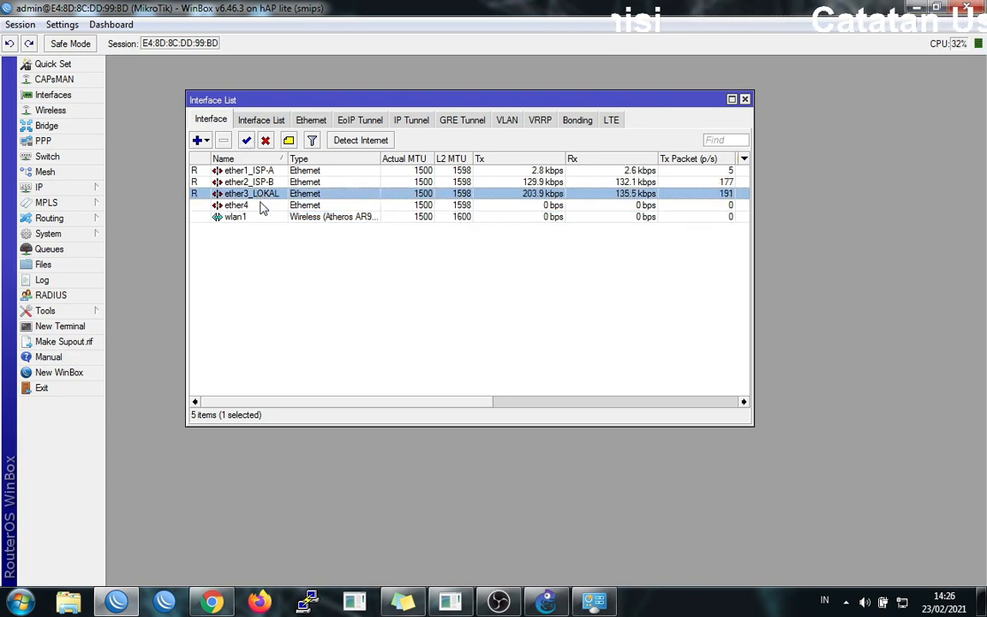
{"action": "left_click", "coordinate": [264, 208]}
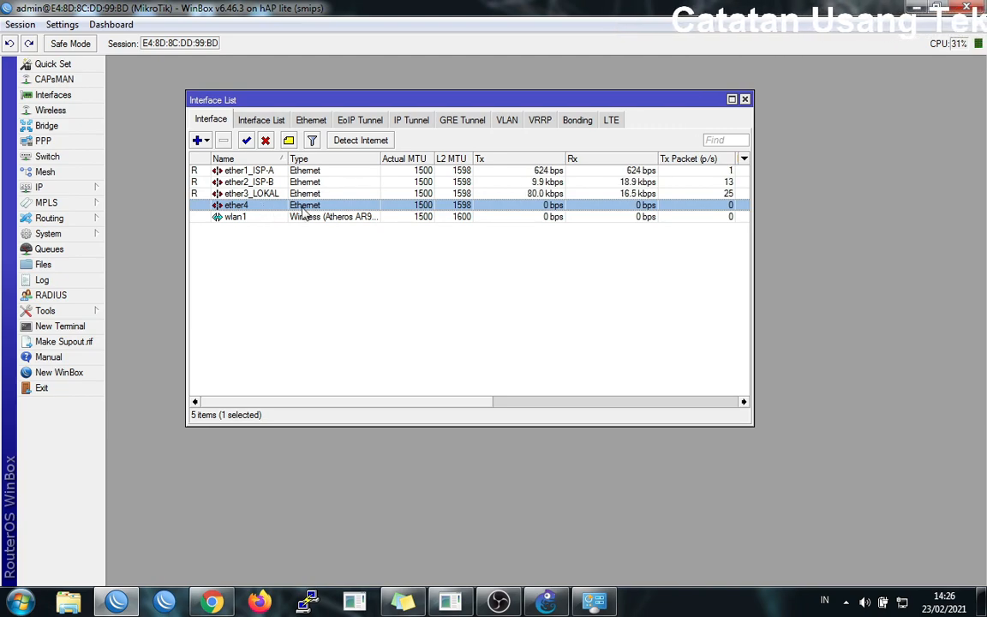
{"action": "left_click", "coordinate": [243, 196]}
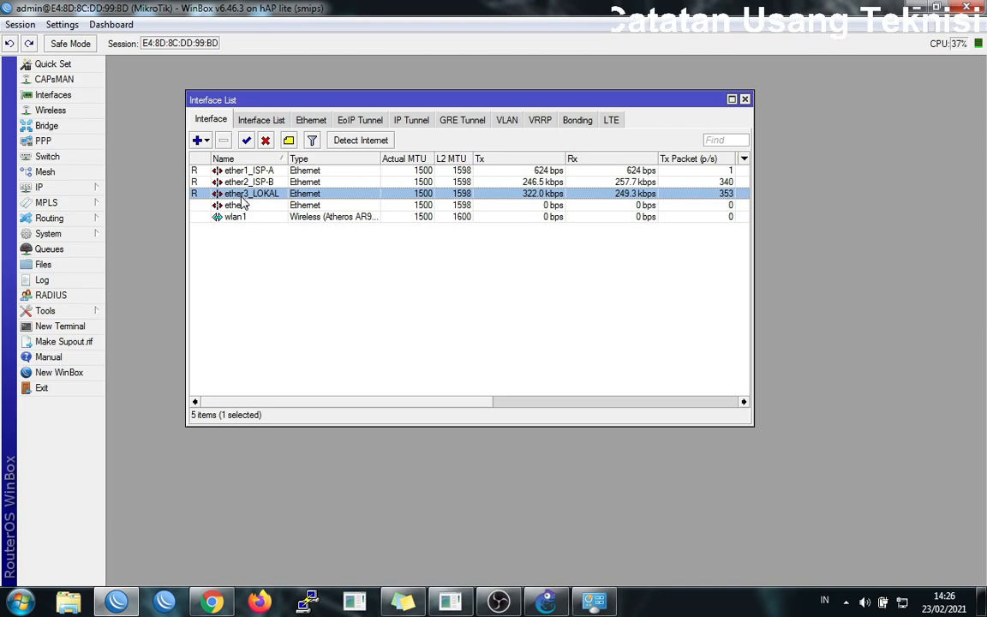
{"action": "left_click", "coordinate": [243, 206]}
{"action": "left_click", "coordinate": [236, 217]}
{"action": "left_click", "coordinate": [231, 206]}
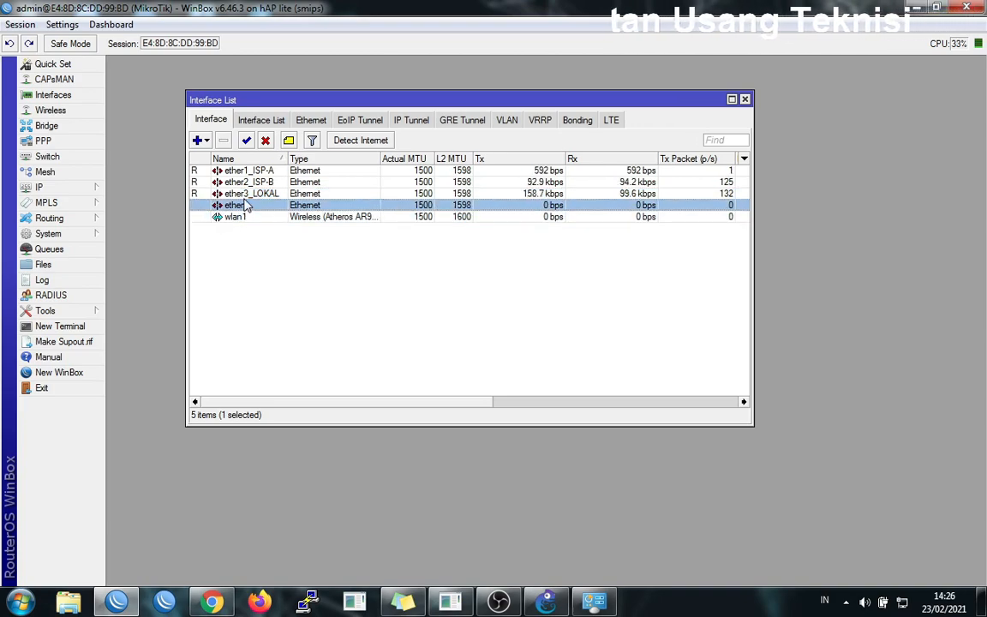
{"action": "left_click", "coordinate": [246, 195]}
{"action": "left_click", "coordinate": [244, 205]}
{"action": "left_click", "coordinate": [228, 194]}
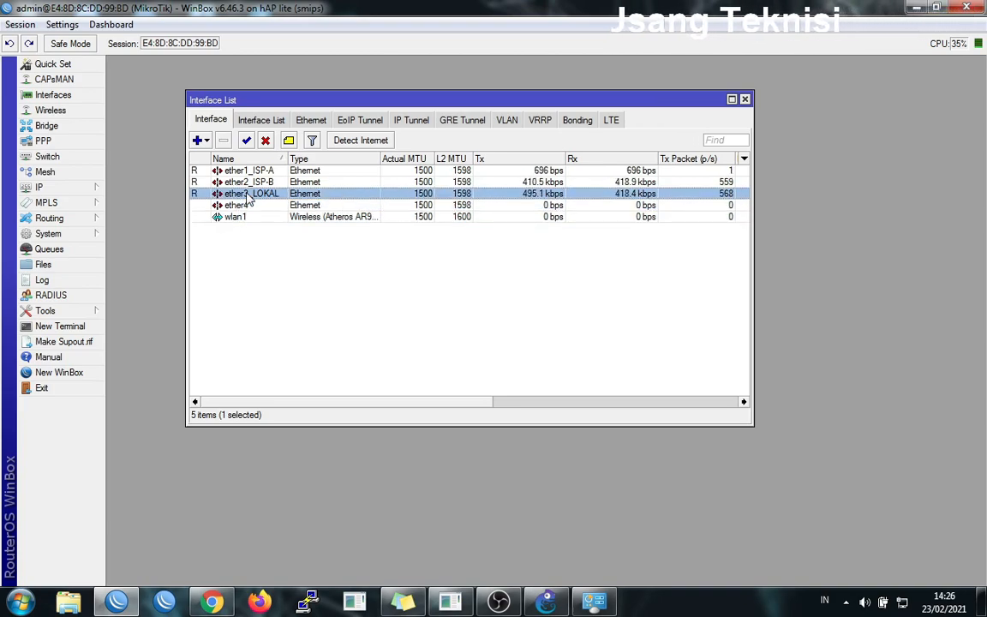
{"action": "left_click", "coordinate": [243, 218]}
Step: Create a new bridge interface named bridge_LOKAL
{"action": "left_click", "coordinate": [50, 128]}
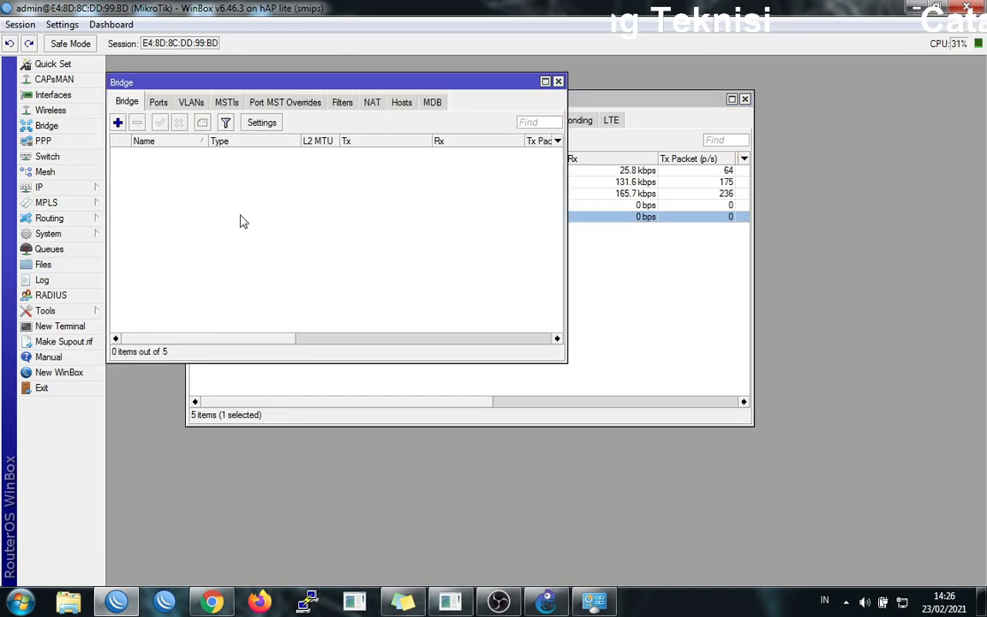
{"action": "left_click", "coordinate": [118, 123]}
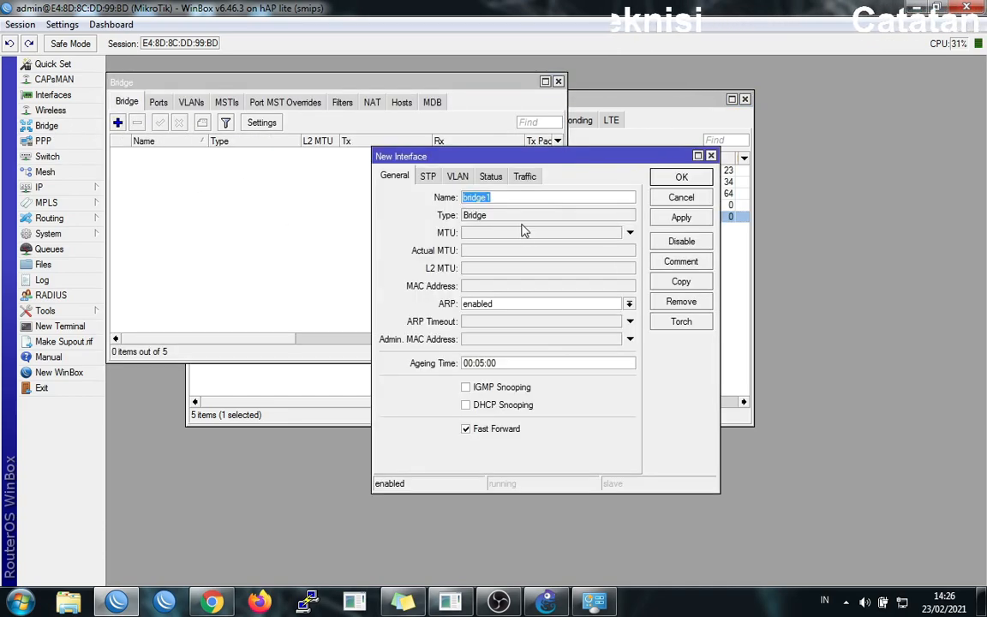
{"action": "left_click", "coordinate": [501, 197]}
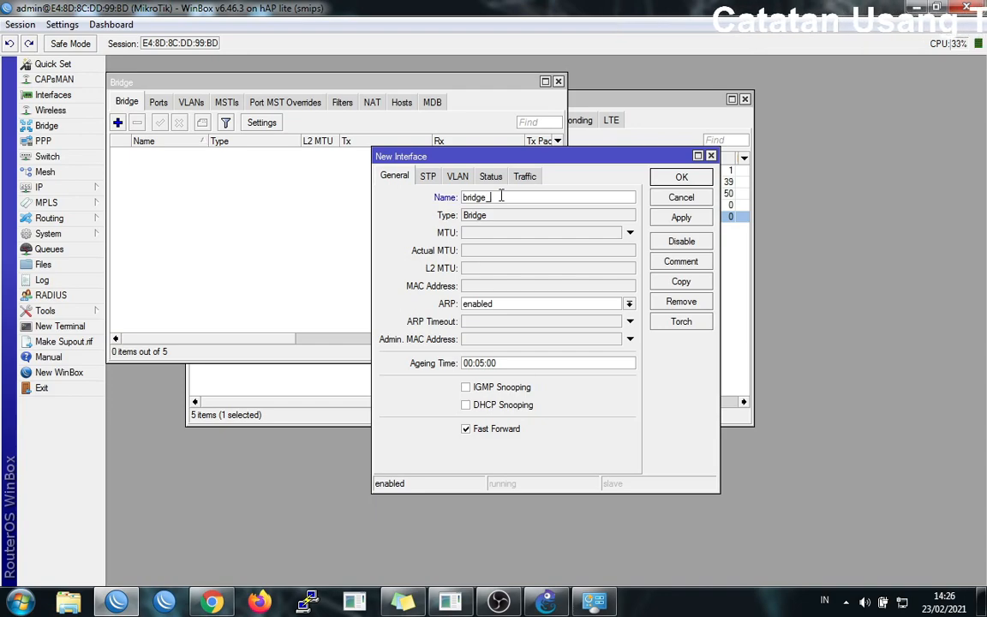
{"action": "type", "text": "_LOK"}
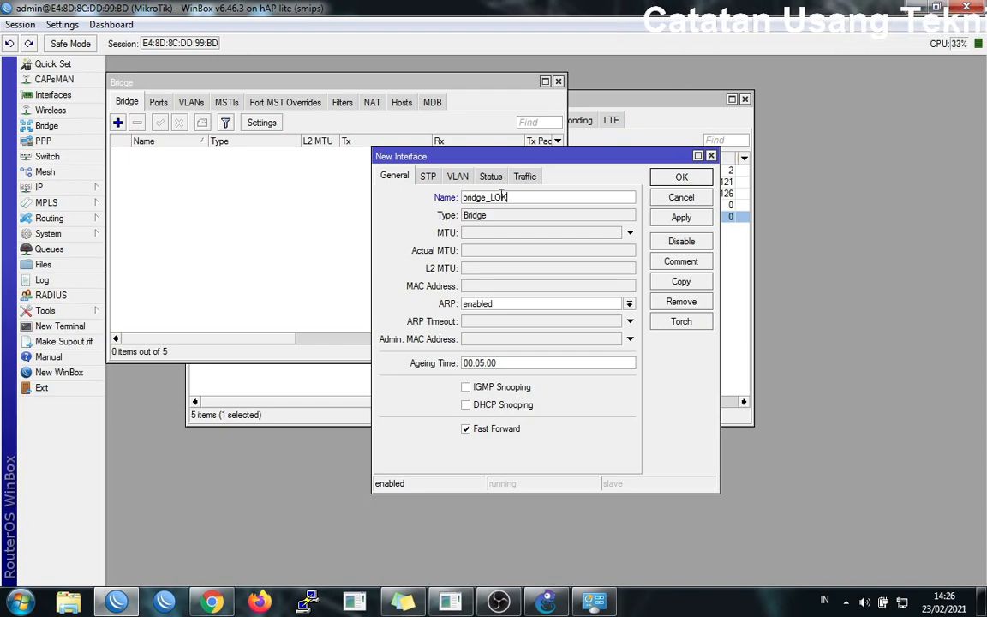
{"action": "type", "text": "AL"}
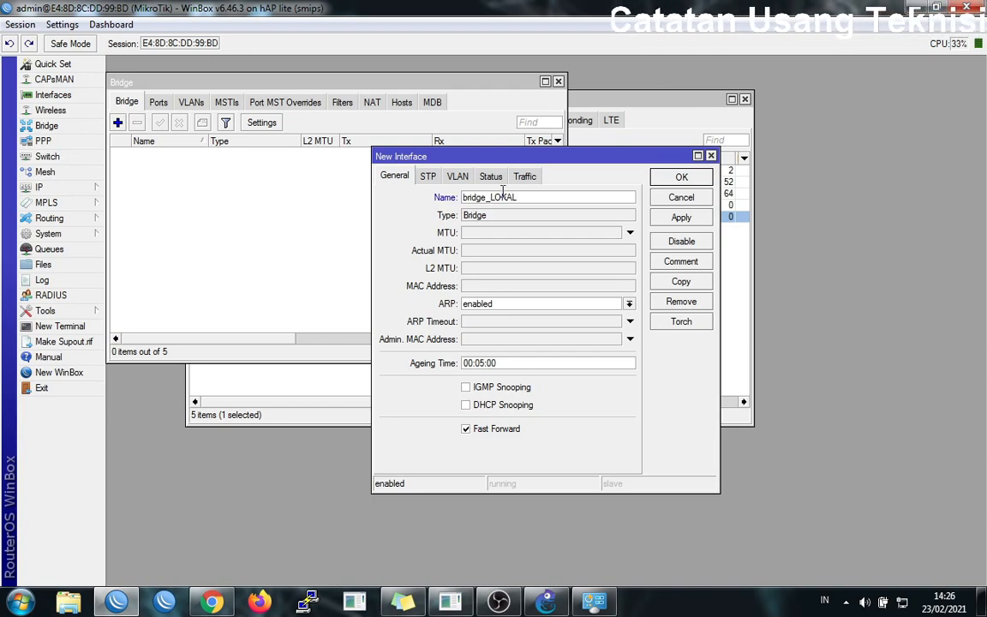
{"action": "left_click", "coordinate": [679, 218]}
{"action": "left_click", "coordinate": [679, 178]}
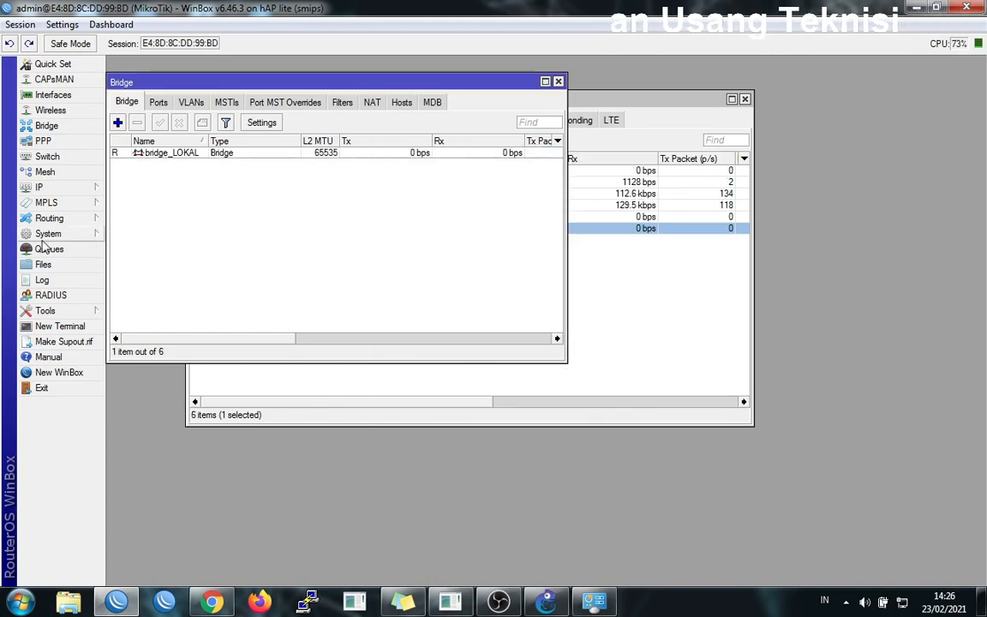
Step: Add ether3_LOKAL as a port of bridge_LOKAL
{"action": "left_click", "coordinate": [159, 102]}
{"action": "left_click", "coordinate": [118, 124]}
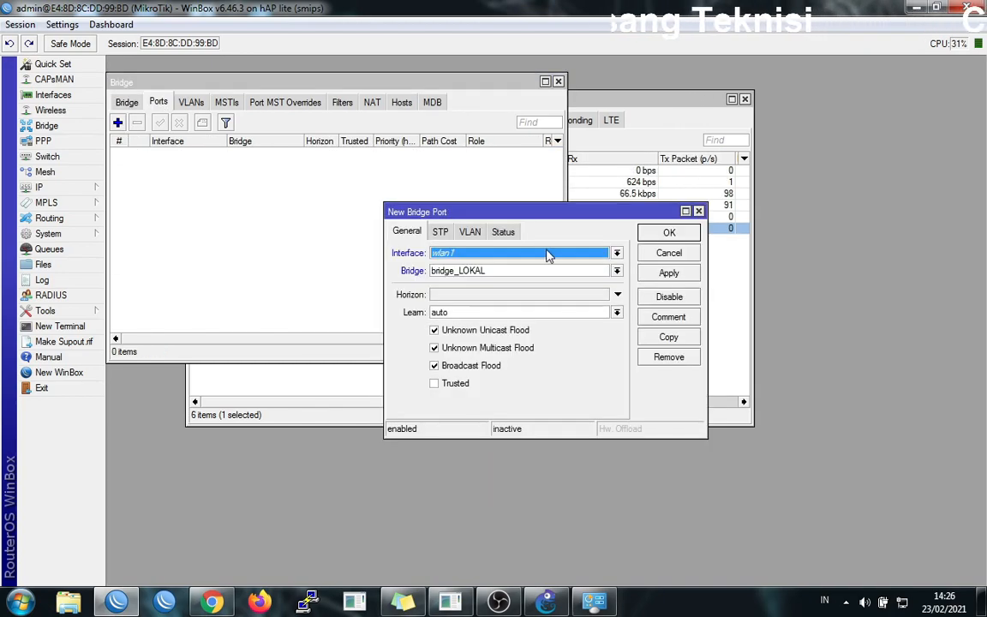
{"action": "left_click", "coordinate": [550, 254]}
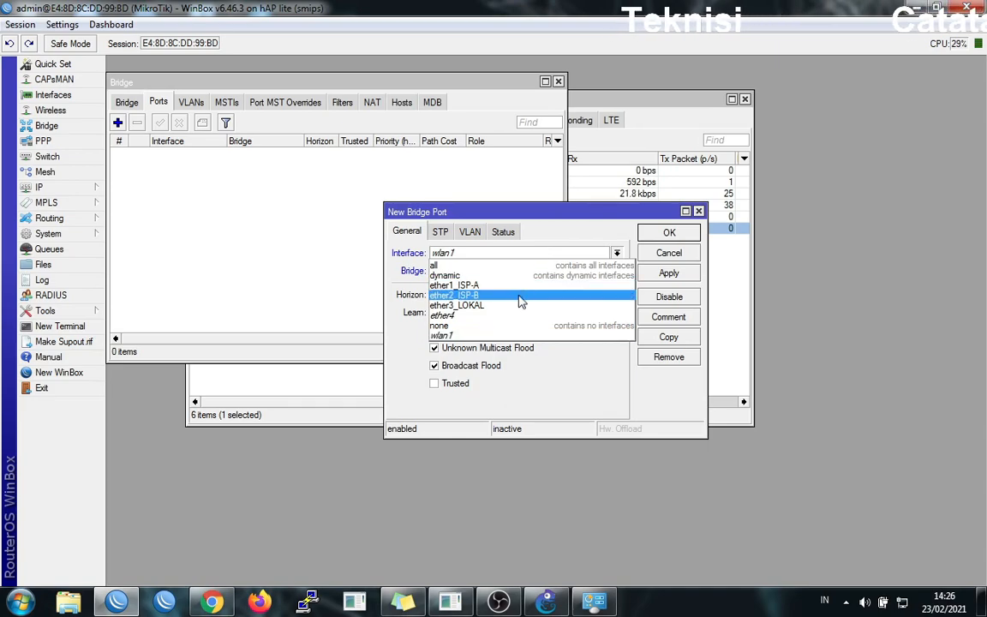
{"action": "left_click", "coordinate": [540, 305]}
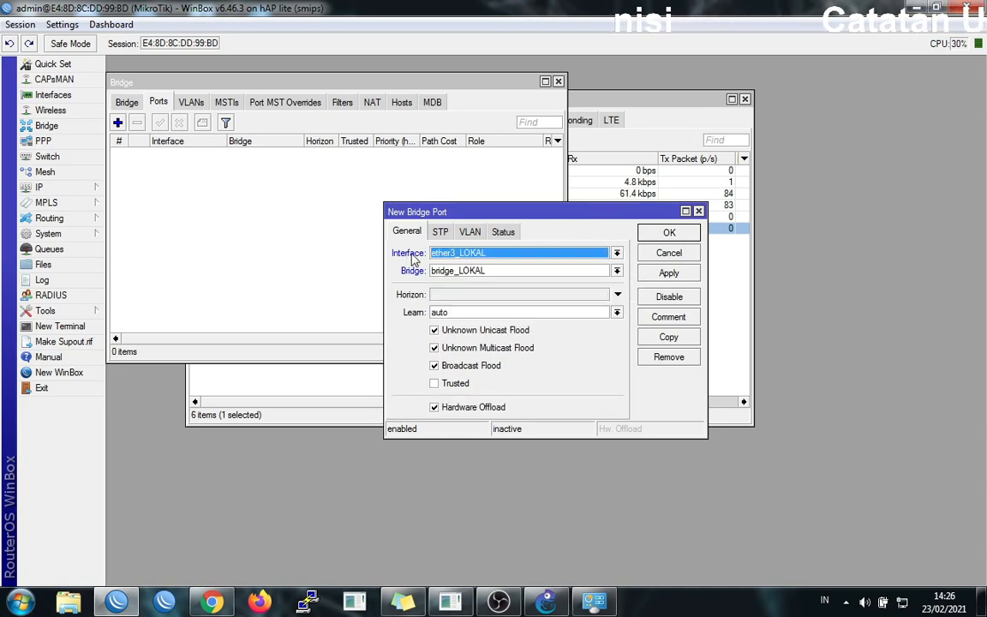
{"action": "left_click", "coordinate": [653, 272]}
{"action": "left_click", "coordinate": [665, 234]}
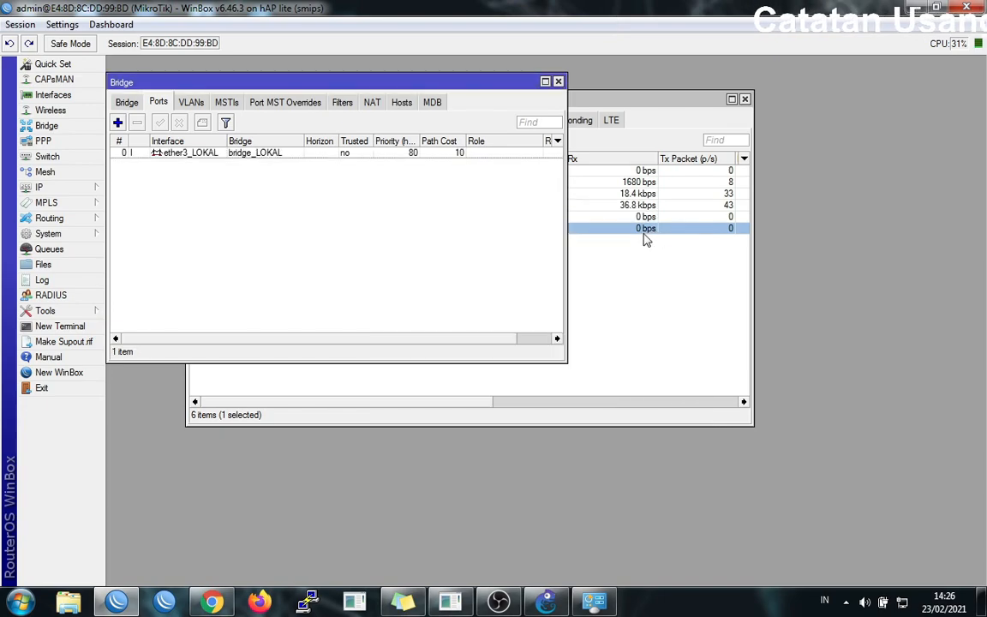
Step: Reconnect the WinBox session to the router and add ether4 as a port of bridge_LOKAL
{"action": "left_click", "coordinate": [119, 124]}
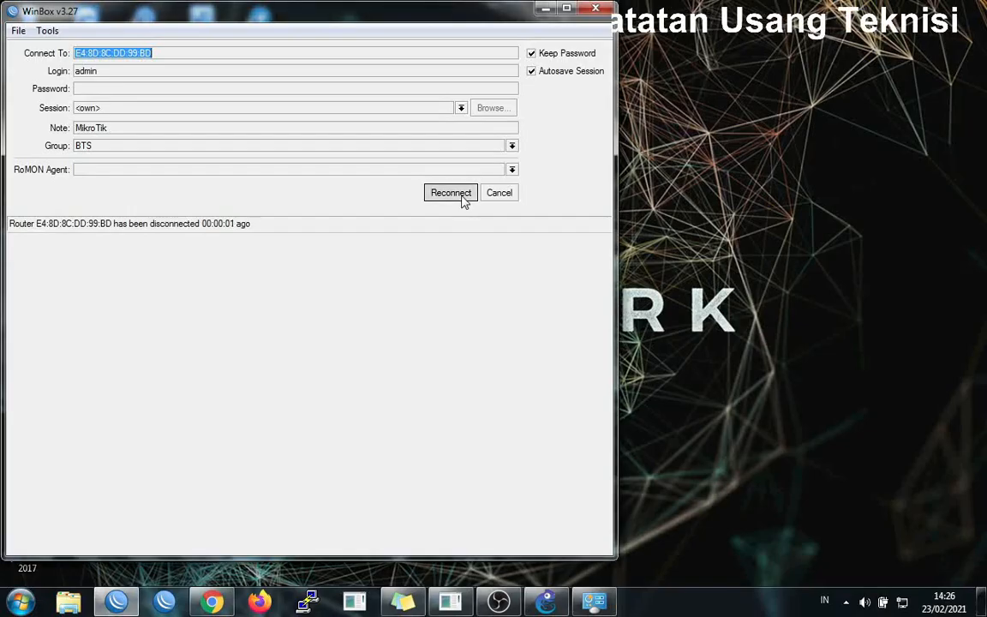
{"action": "left_click", "coordinate": [462, 197]}
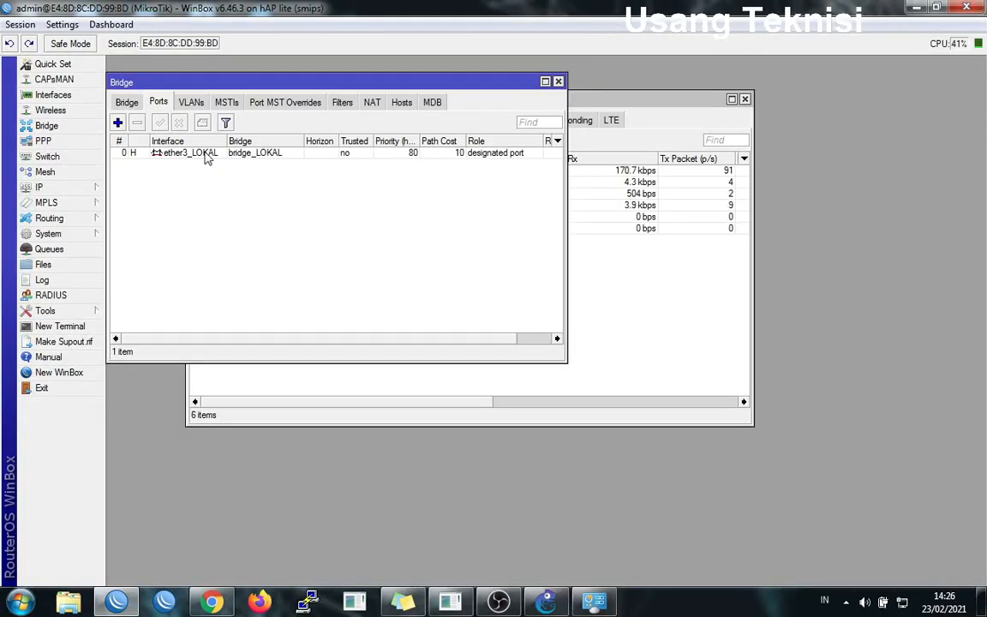
{"action": "left_click", "coordinate": [118, 122]}
{"action": "left_click", "coordinate": [537, 253]}
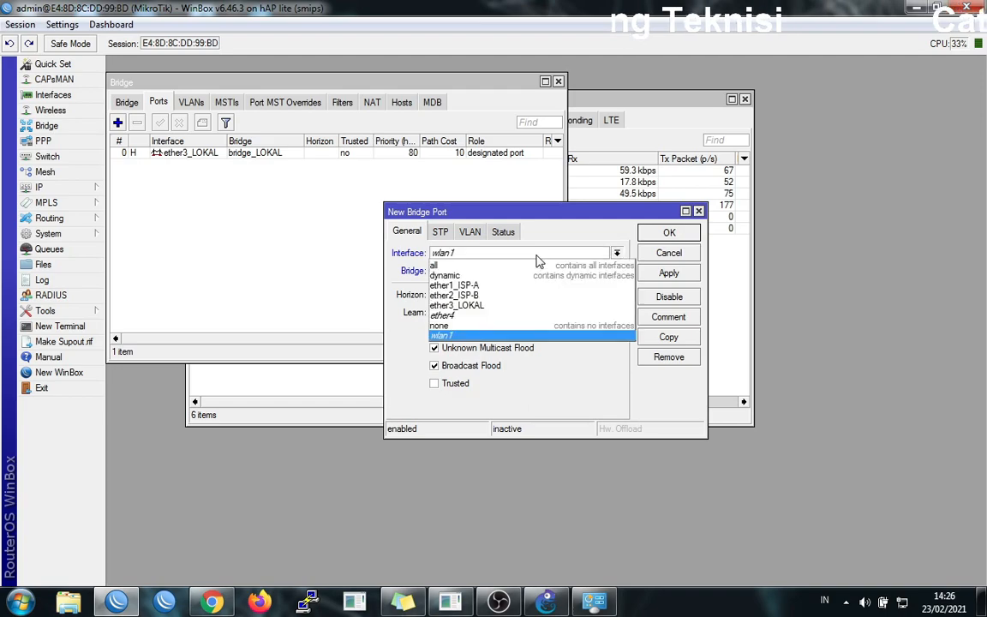
{"action": "left_click", "coordinate": [463, 315]}
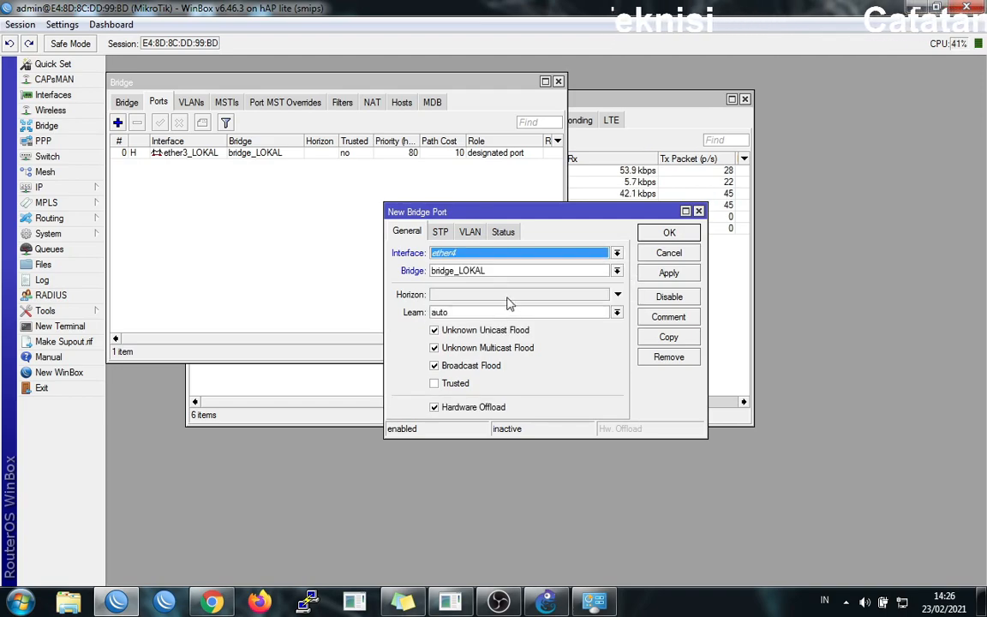
{"action": "left_click", "coordinate": [669, 272]}
{"action": "left_click", "coordinate": [670, 233]}
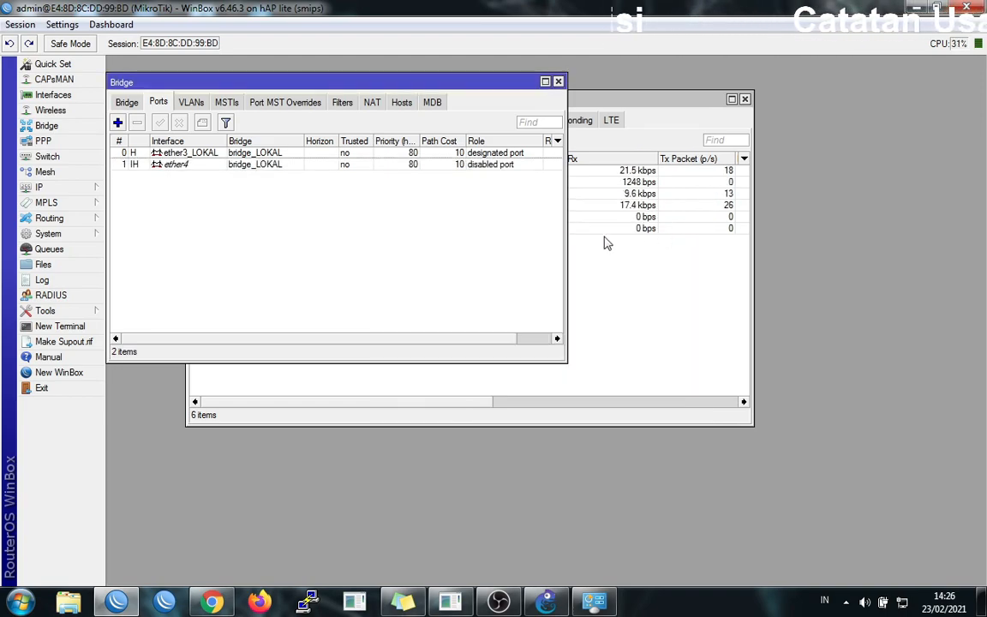
Step: Add wlan1 as a port of bridge_LOKAL and move the interface list window clear of the bridge port list
{"action": "left_click", "coordinate": [118, 123]}
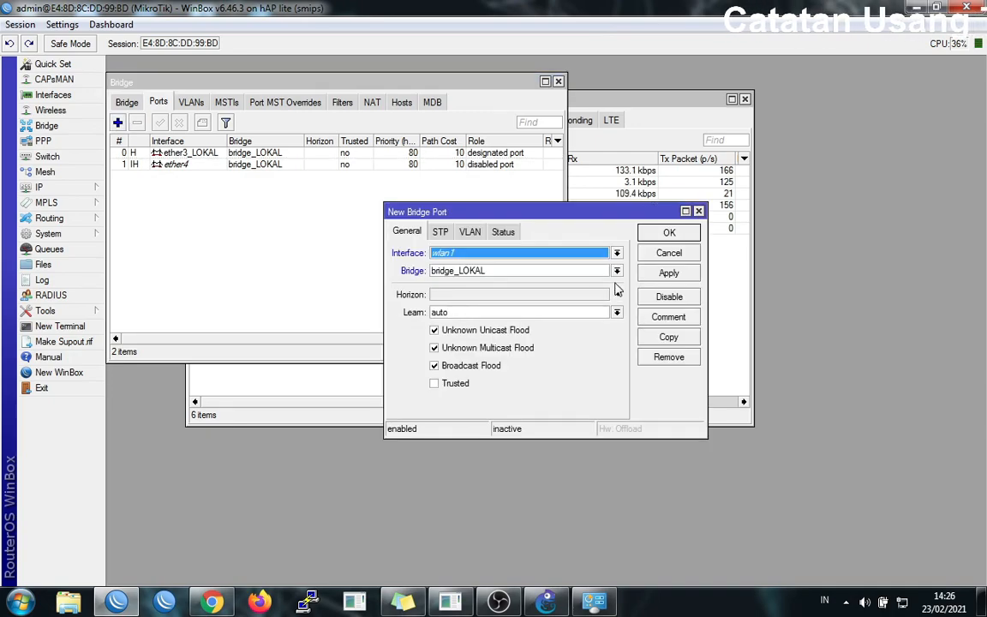
{"action": "left_click", "coordinate": [669, 273]}
{"action": "left_click", "coordinate": [669, 234]}
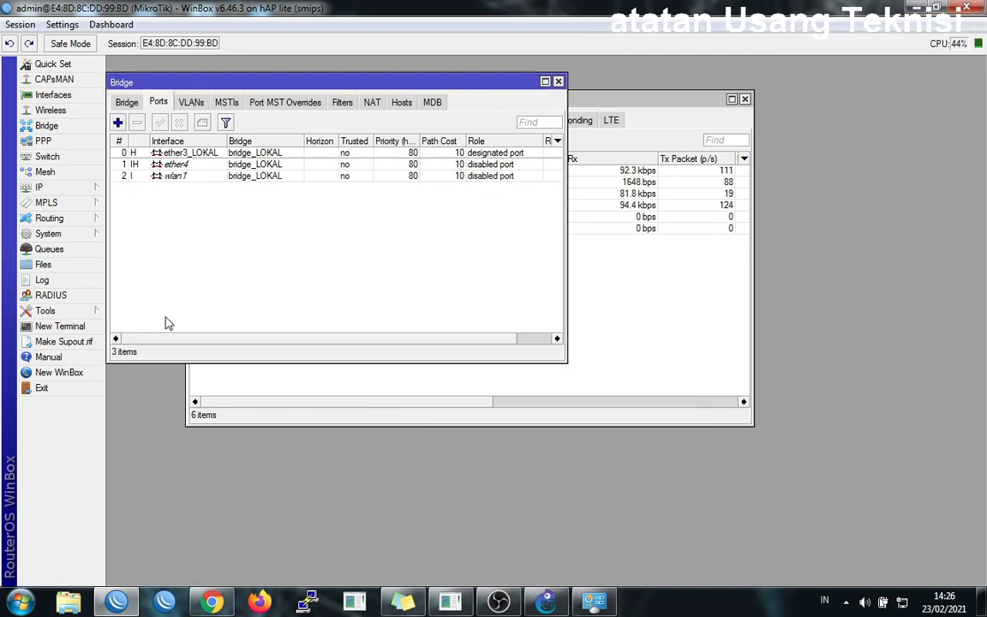
{"action": "left_click", "coordinate": [372, 400]}
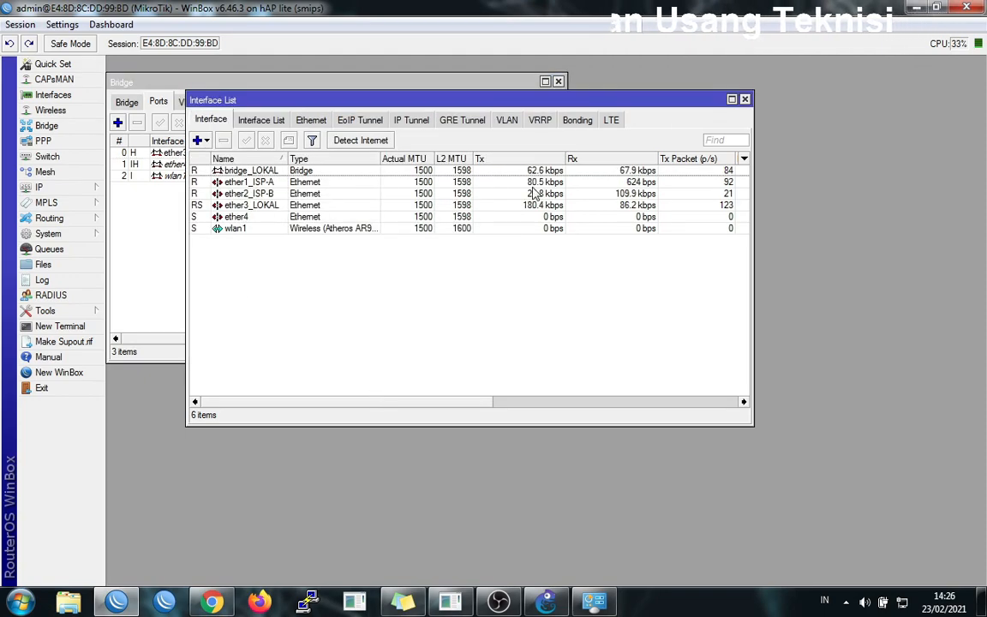
{"action": "left_click_drag", "start_coordinate": [470, 101], "coordinate": [634, 181]}
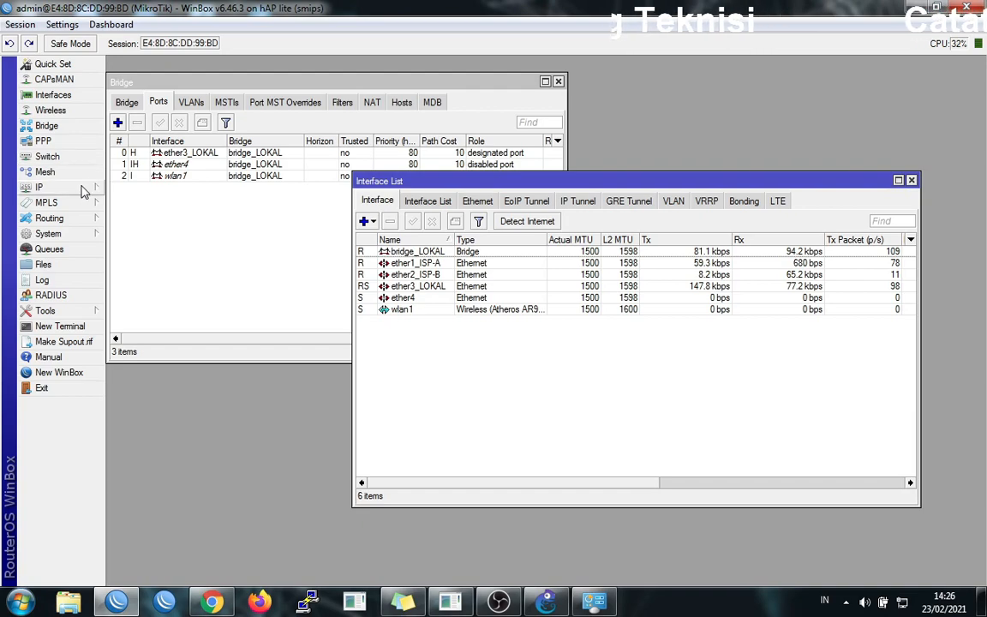
Step: Change the in-interface of firewall mangle rule 3 to bridge_LOKAL and save the rule
{"action": "left_click", "coordinate": [83, 188]}
{"action": "left_click", "coordinate": [129, 312]}
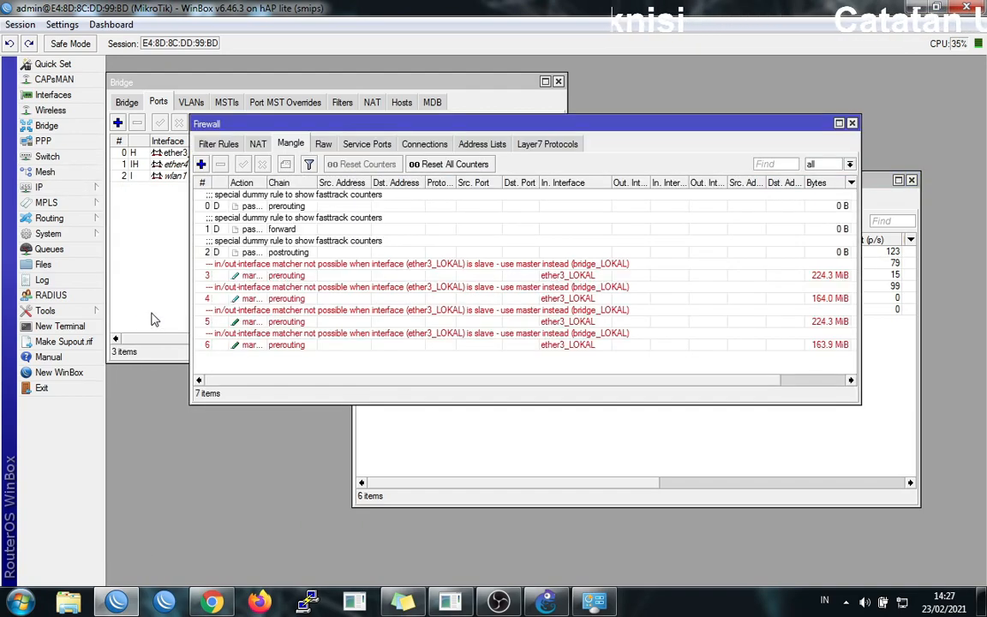
{"action": "double_click", "coordinate": [334, 275]}
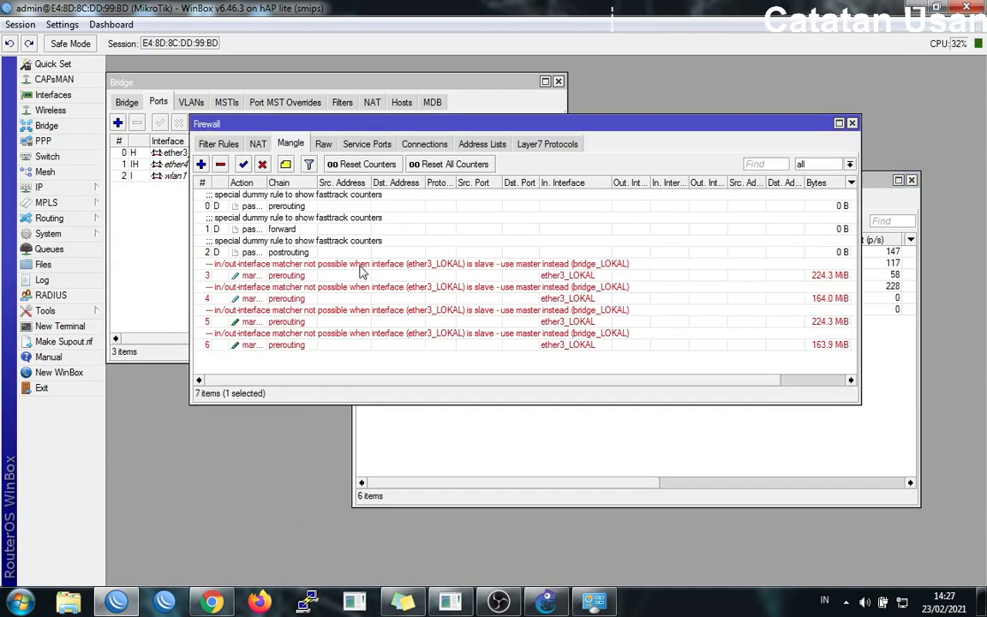
{"action": "left_click", "coordinate": [358, 168]}
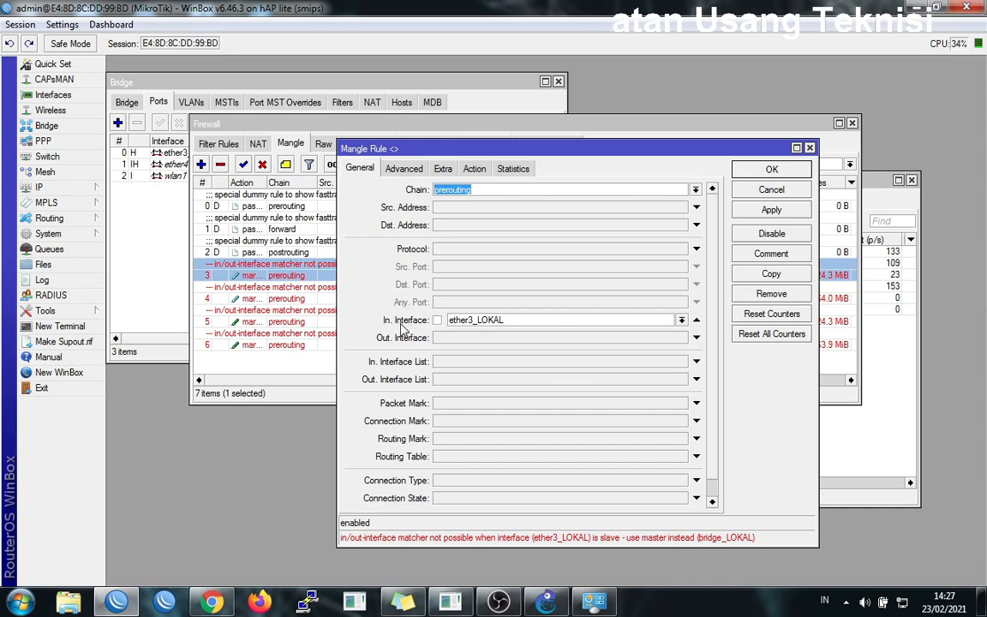
{"action": "left_click", "coordinate": [500, 323]}
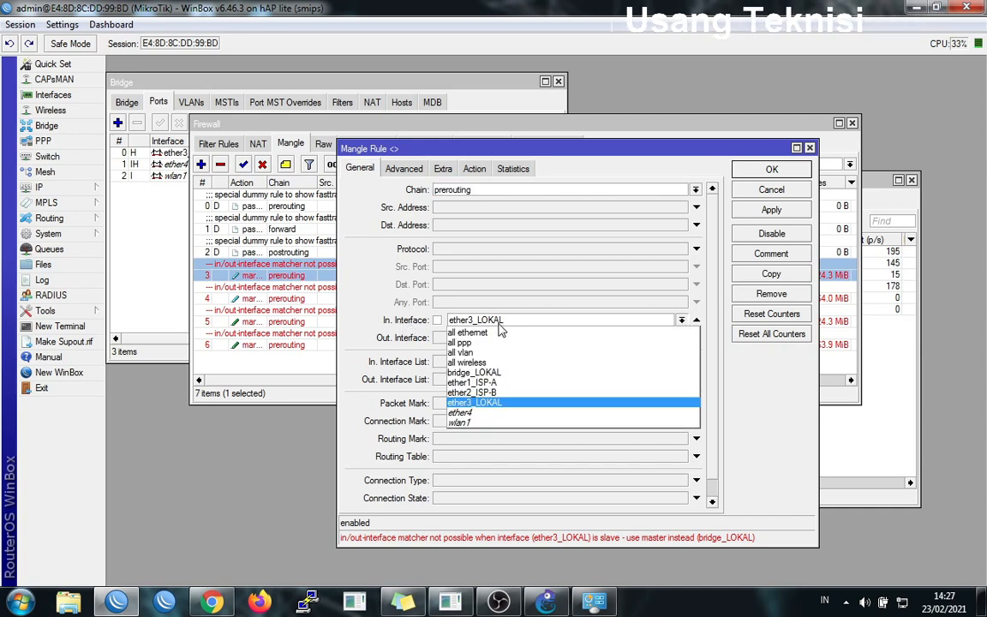
{"action": "left_click", "coordinate": [506, 372]}
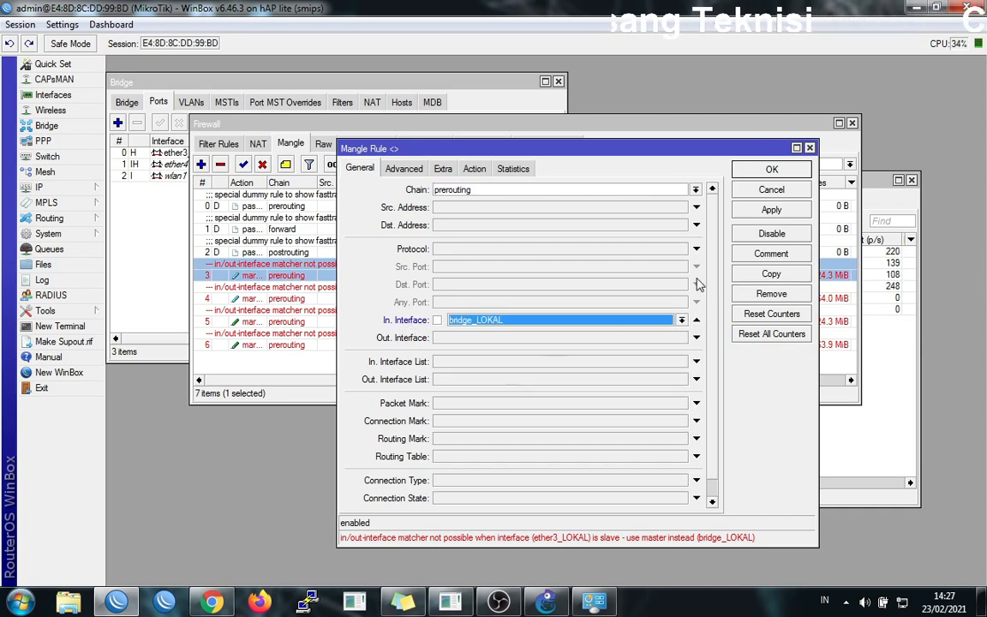
{"action": "left_click", "coordinate": [773, 211]}
{"action": "left_click", "coordinate": [772, 169]}
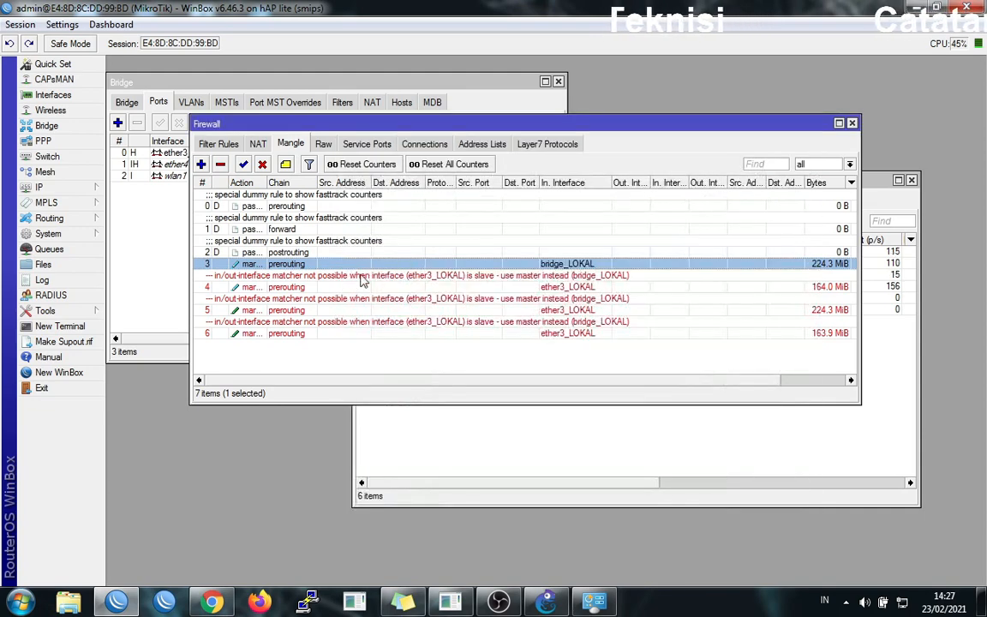
Step: Change the in-interface of mangle rule 4 to bridge_LOKAL and save the rule
{"action": "double_click", "coordinate": [346, 281]}
{"action": "left_click", "coordinate": [681, 320]}
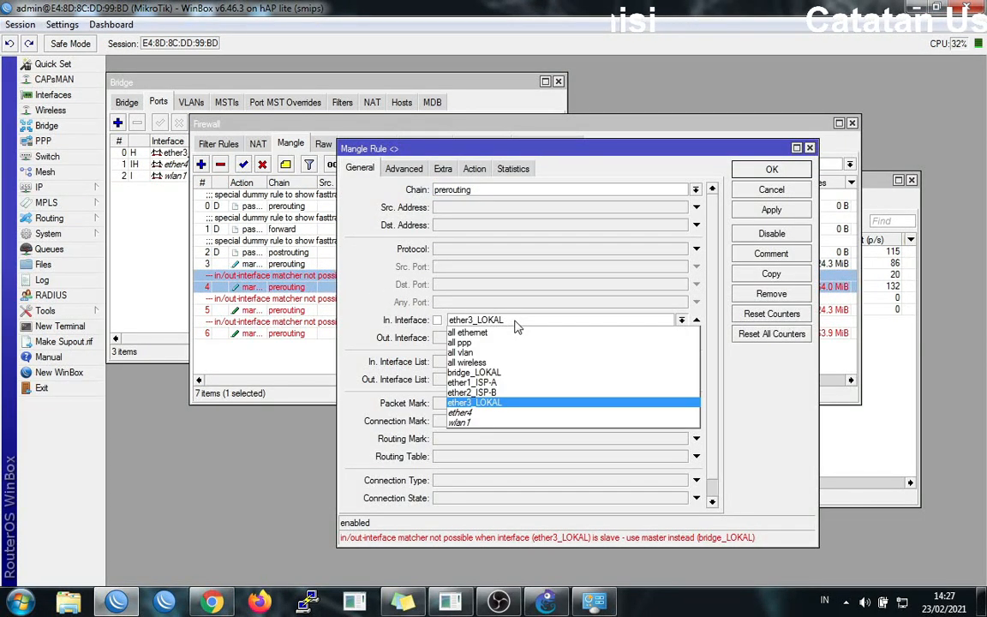
{"action": "left_click", "coordinate": [505, 372]}
{"action": "left_click", "coordinate": [771, 210]}
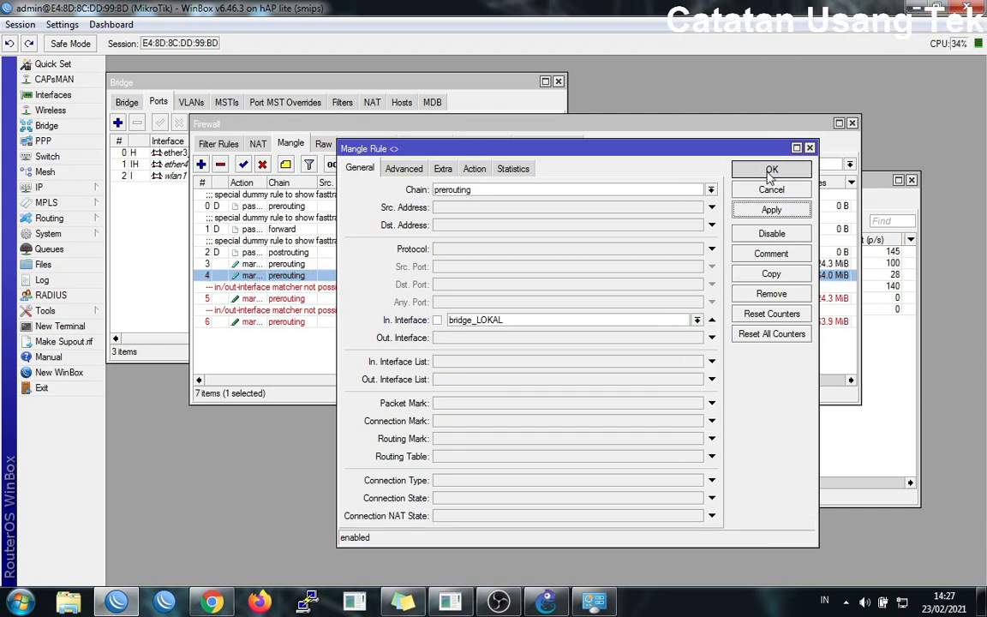
{"action": "left_click", "coordinate": [771, 169]}
Step: Set the in-interface of mangle rule 5, which matches connection mark ISP A, to bridge_LOKAL
{"action": "double_click", "coordinate": [302, 299]}
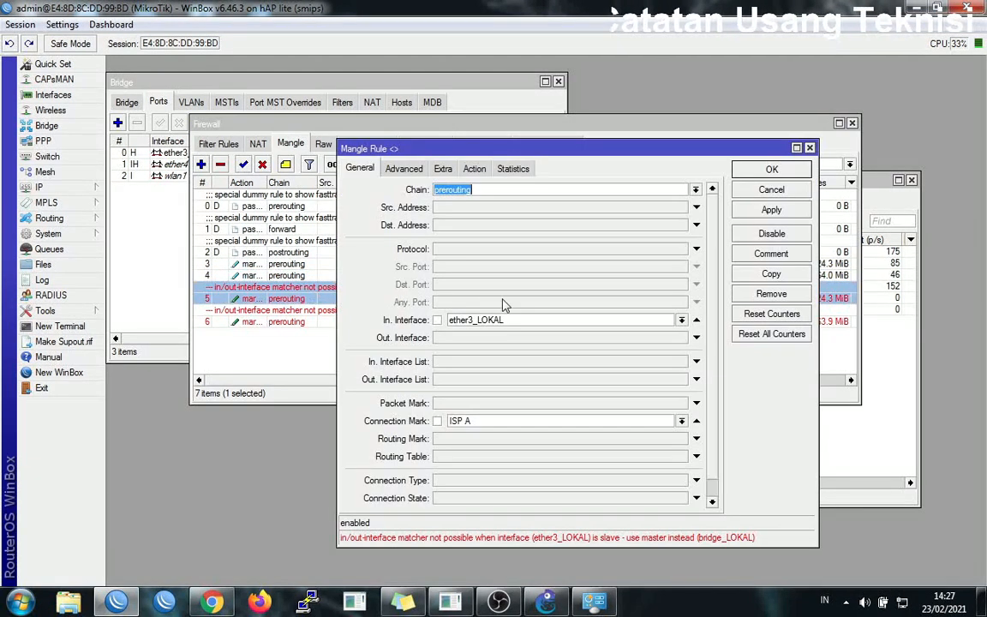
{"action": "left_click", "coordinate": [500, 320]}
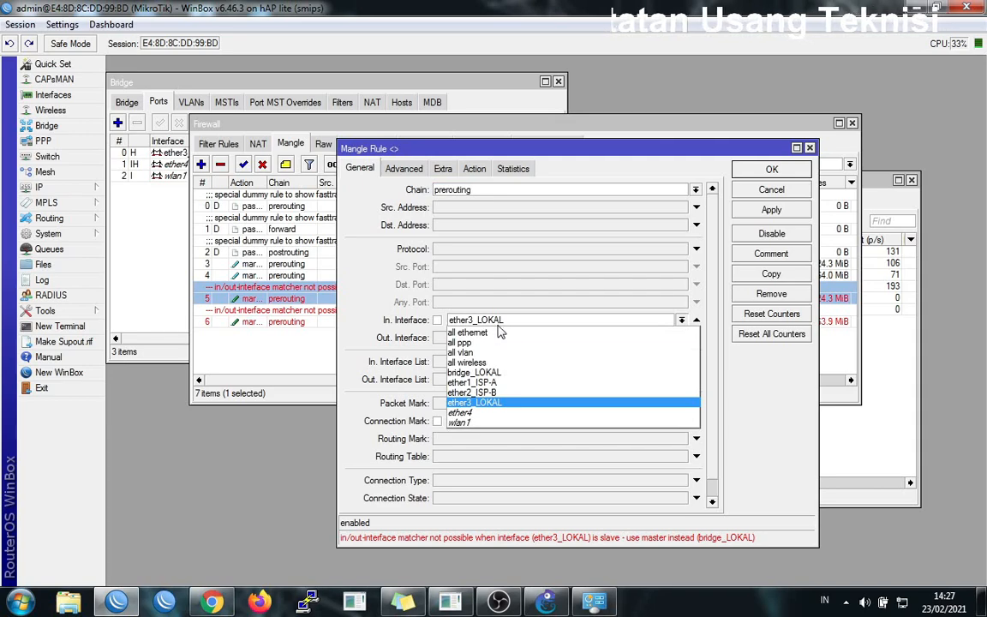
{"action": "left_click", "coordinate": [512, 373]}
{"action": "left_click", "coordinate": [771, 210]}
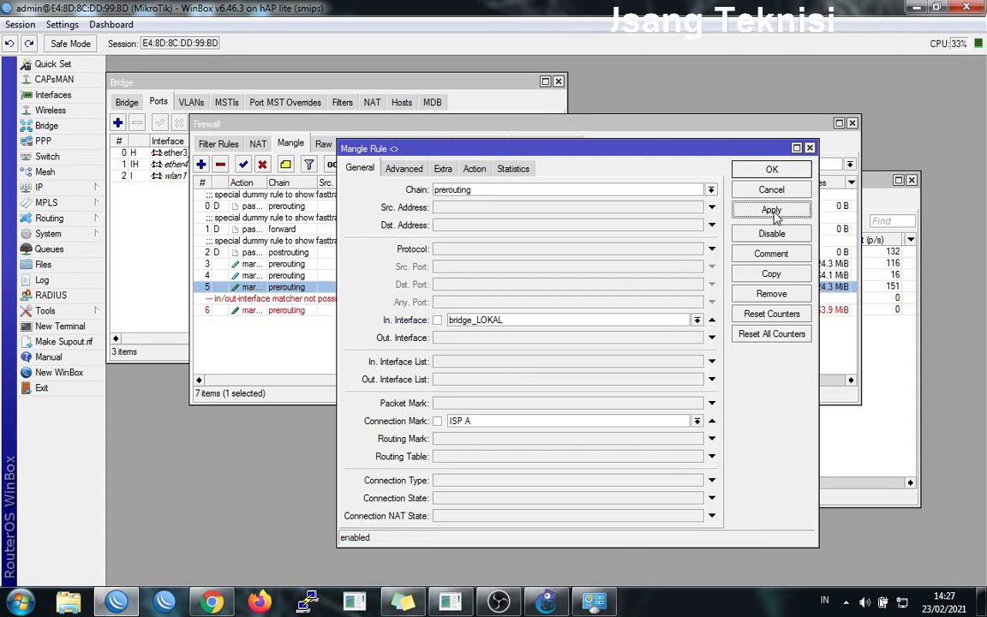
{"action": "left_click", "coordinate": [772, 190]}
Step: Set the in-interface of mangle rule 6, which matches connection mark ISP B, to bridge_LOKAL
{"action": "left_click", "coordinate": [313, 311]}
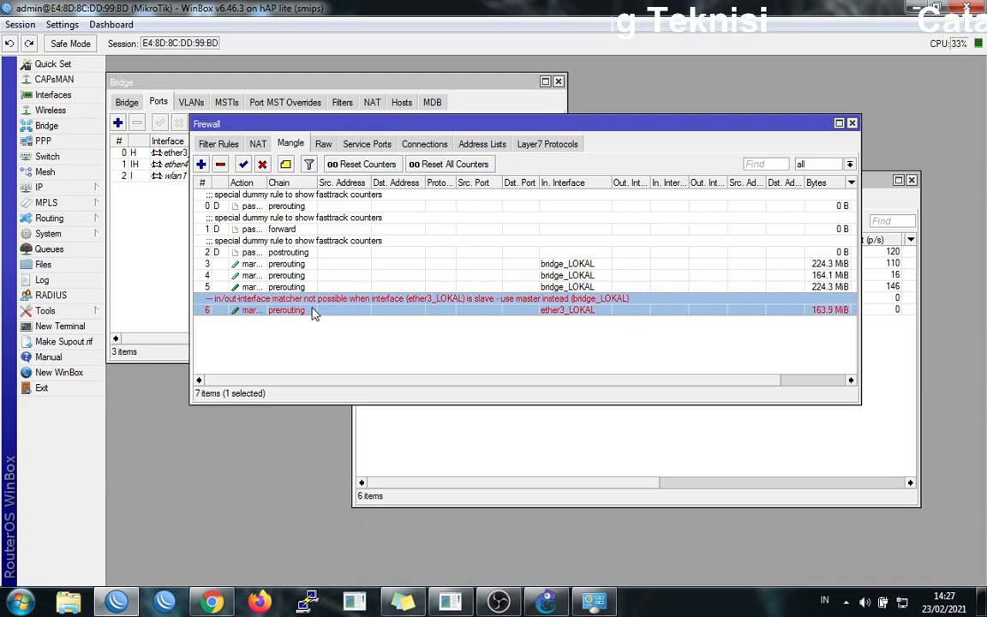
{"action": "double_click", "coordinate": [313, 311]}
{"action": "left_click", "coordinate": [480, 320]}
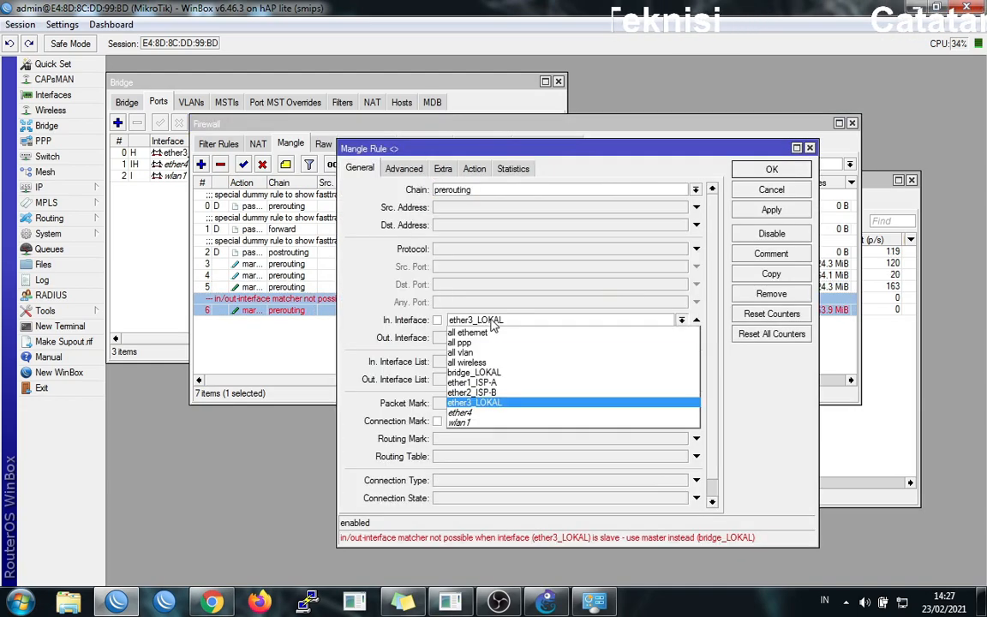
{"action": "left_click", "coordinate": [495, 373]}
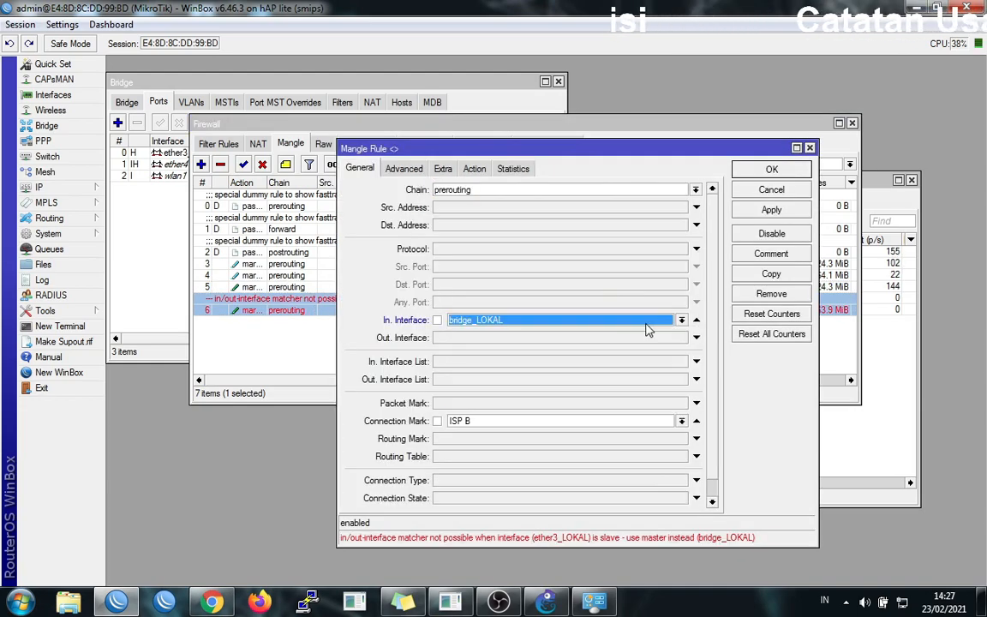
{"action": "left_click", "coordinate": [771, 210]}
{"action": "left_click", "coordinate": [771, 189]}
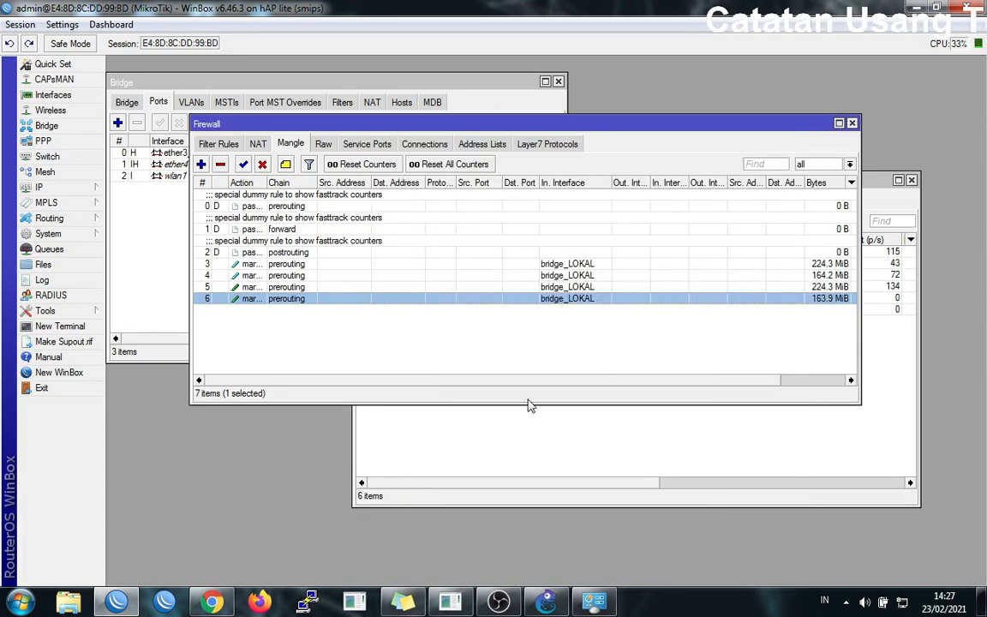
Step: Move the firewall window clear of the interface list and examine the traffic on the ISP interfaces, ether4 and wlan1
{"action": "left_click_drag", "start_coordinate": [311, 124], "coordinate": [355, 347]}
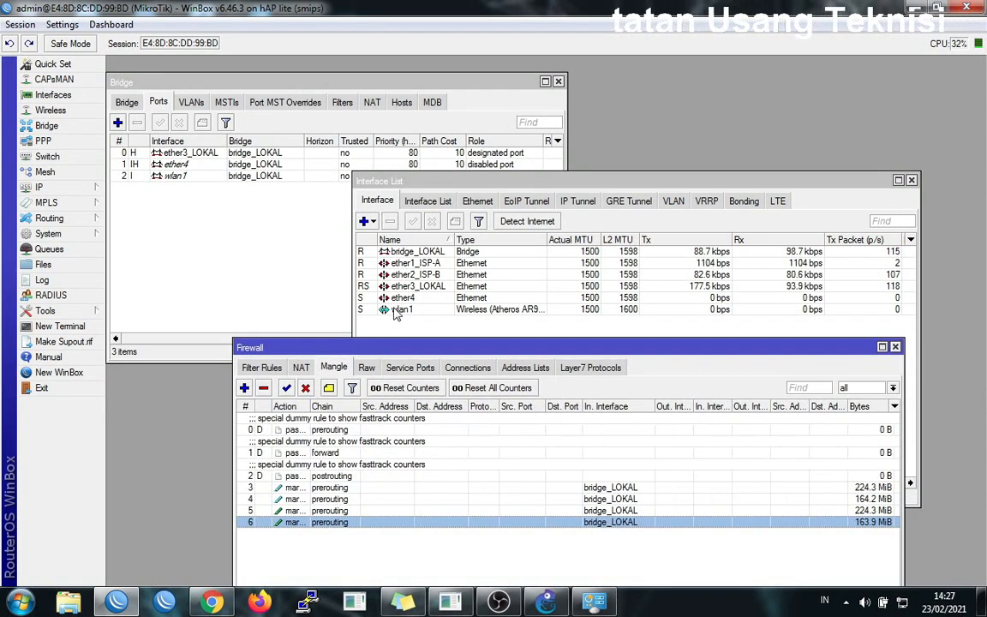
{"action": "left_click", "coordinate": [394, 309]}
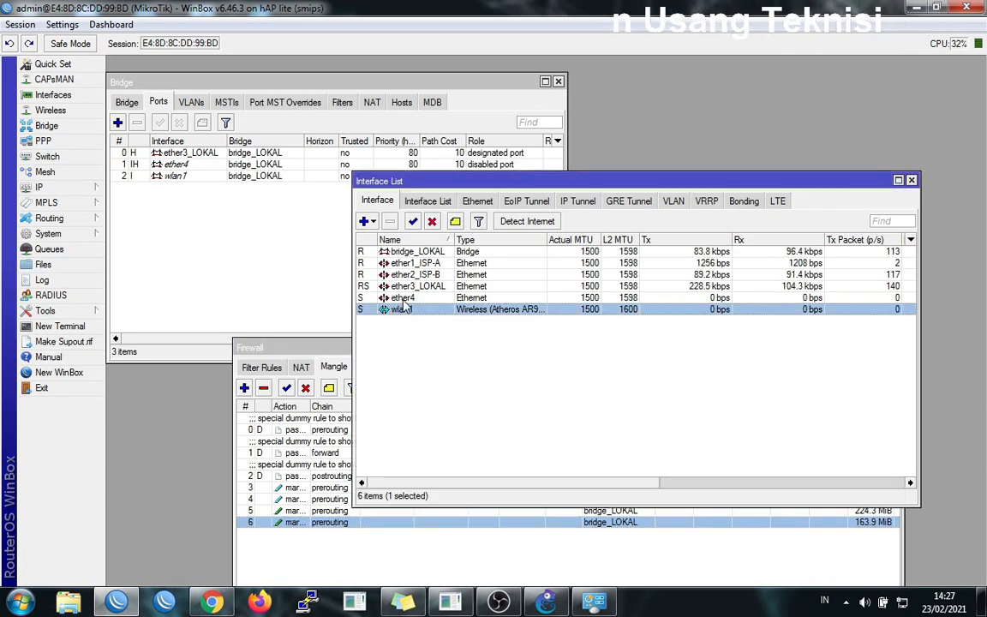
{"action": "left_click", "coordinate": [400, 299]}
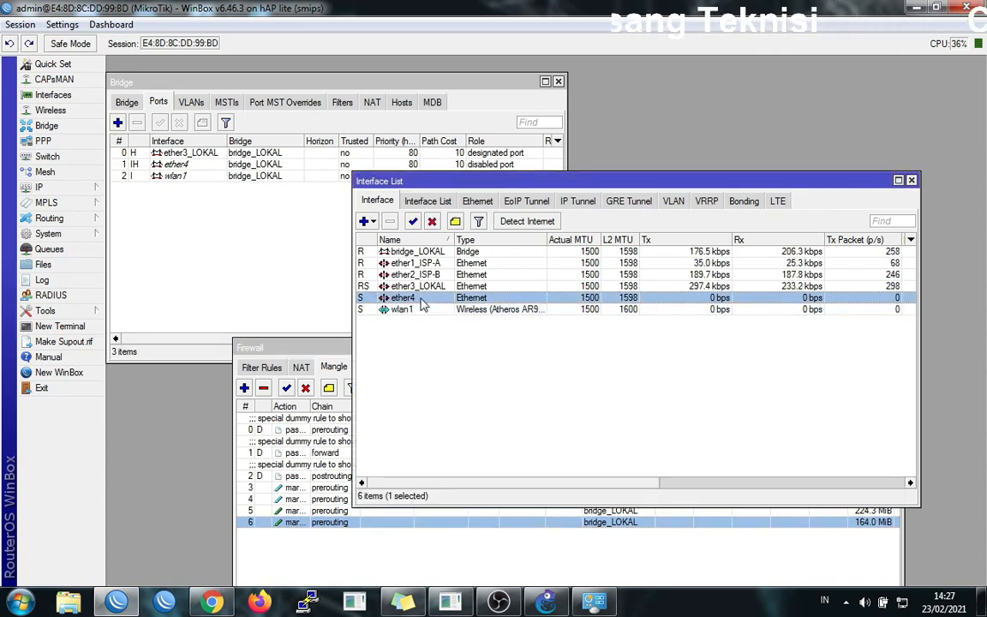
{"action": "left_click", "coordinate": [470, 309]}
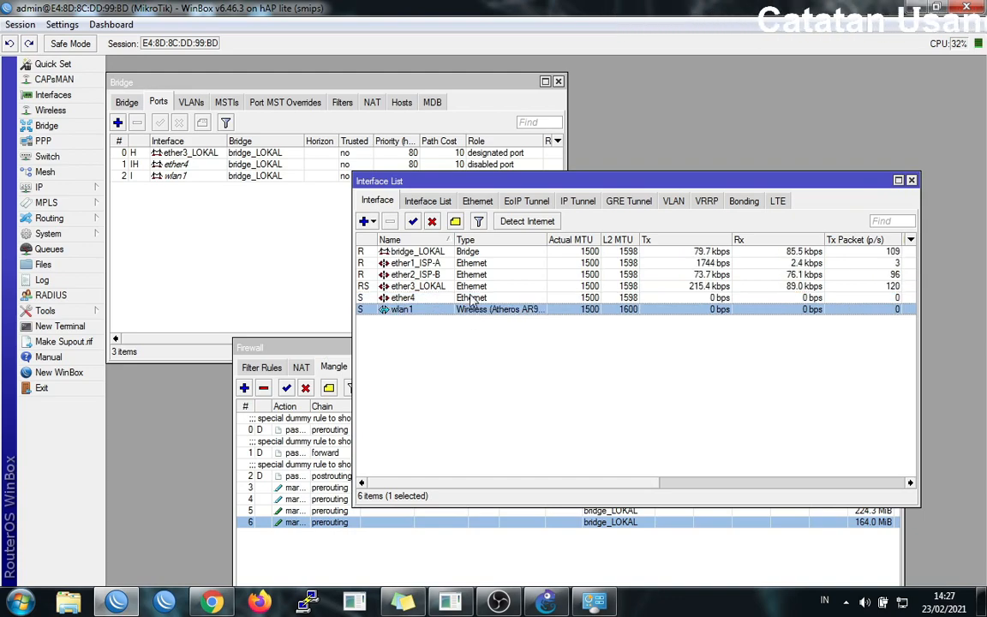
{"action": "left_click", "coordinate": [472, 297]}
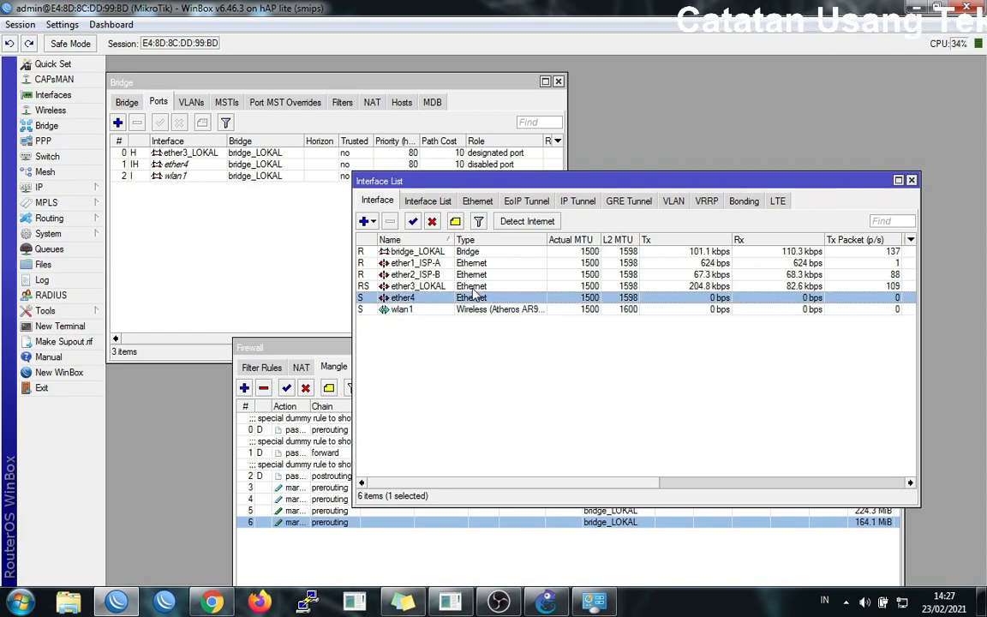
{"action": "left_click", "coordinate": [445, 275]}
{"action": "left_click", "coordinate": [466, 264]}
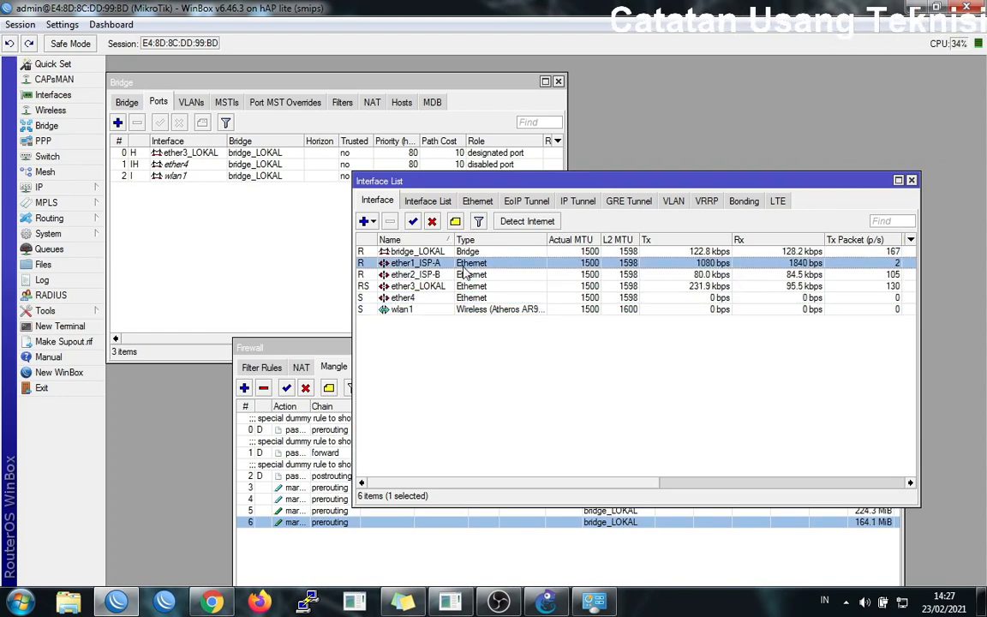
{"action": "left_click", "coordinate": [466, 271]}
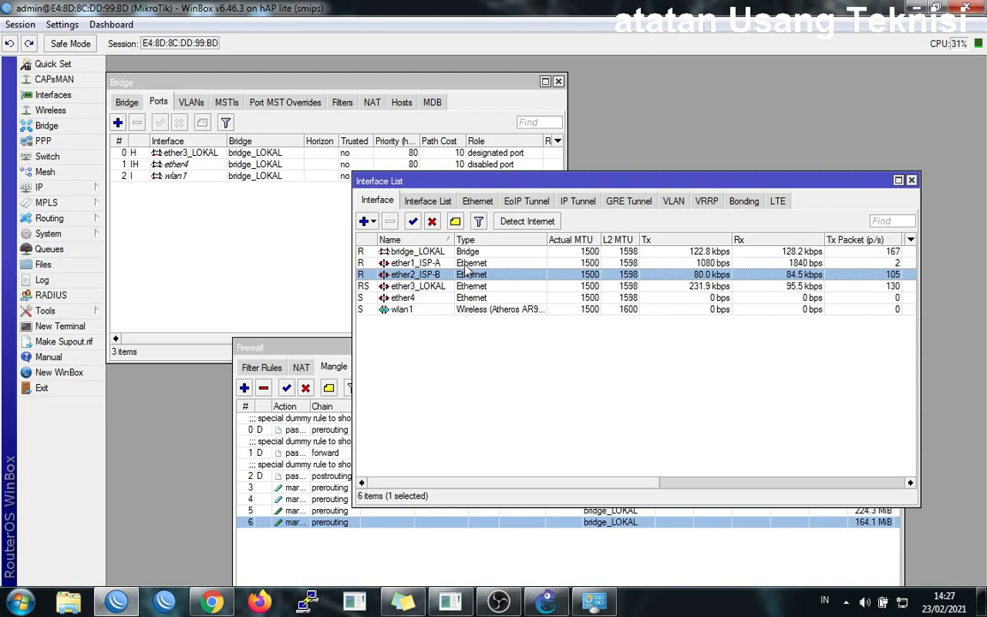
{"action": "left_click", "coordinate": [466, 264]}
{"action": "left_click", "coordinate": [433, 297]}
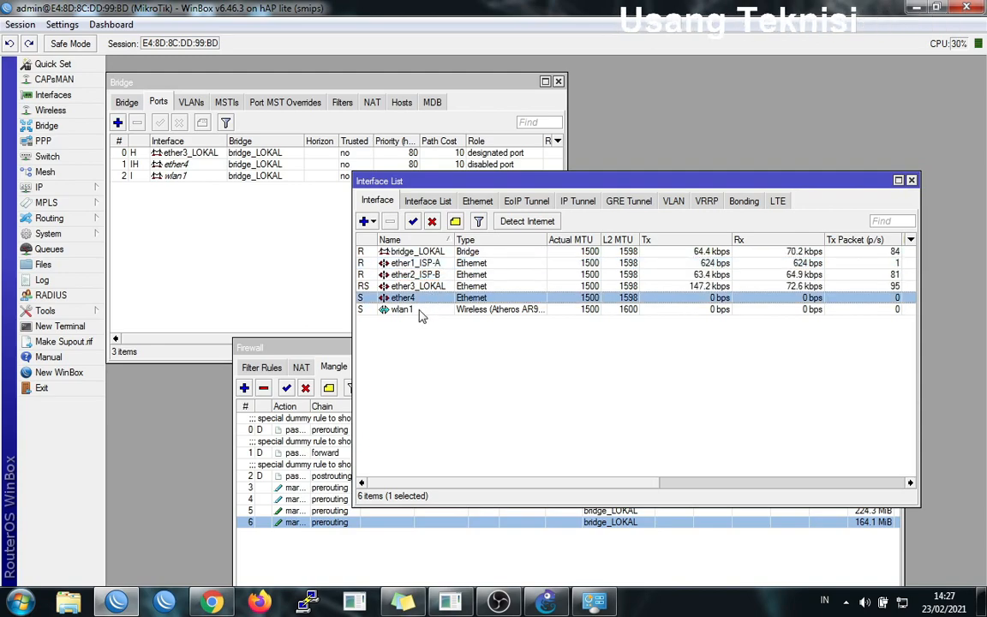
Step: Review the in-interface choices of mangle rule 3 and try ether4 as its in-interface, saving the rule
{"action": "left_click", "coordinate": [322, 358]}
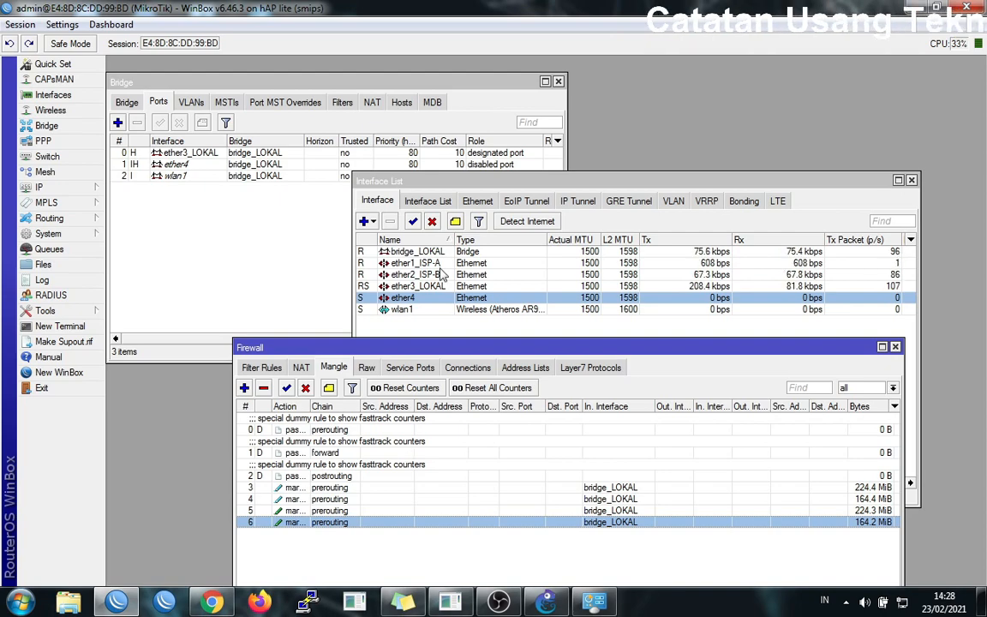
{"action": "left_click", "coordinate": [602, 489]}
{"action": "double_click", "coordinate": [601, 492]}
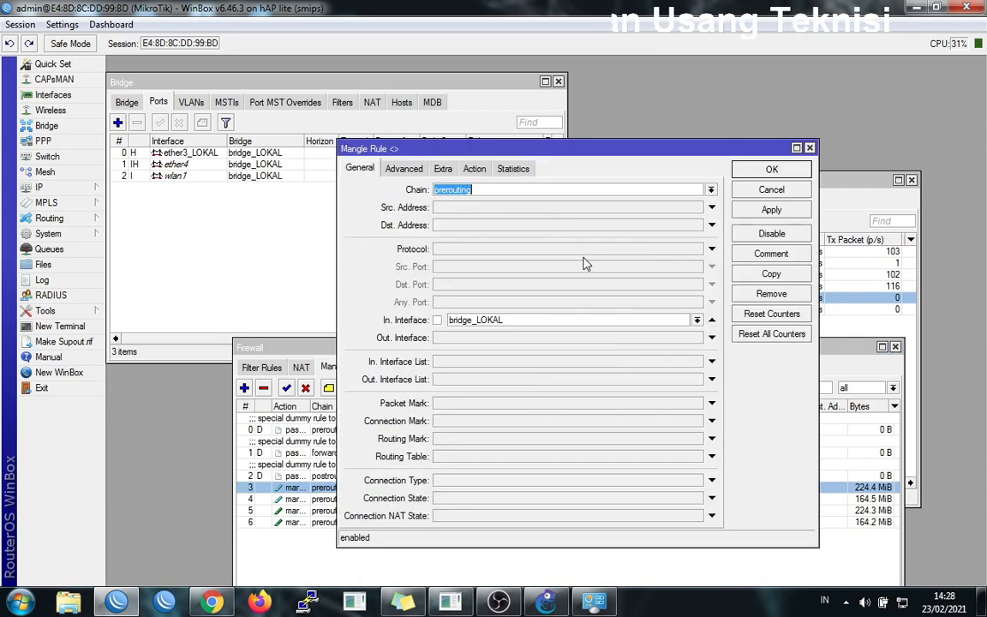
{"action": "left_click", "coordinate": [469, 322]}
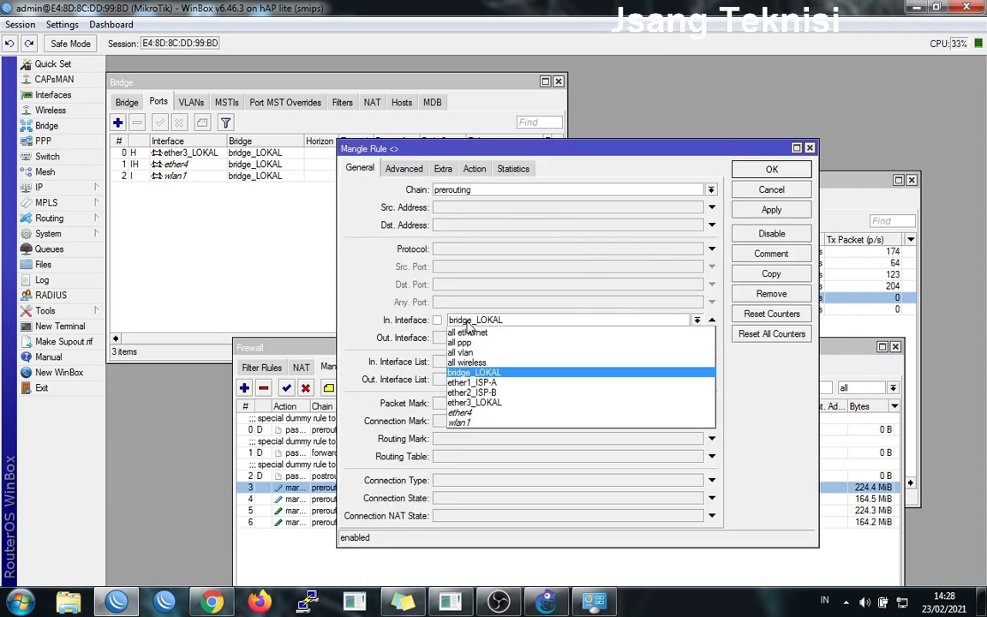
{"action": "left_click", "coordinate": [468, 323]}
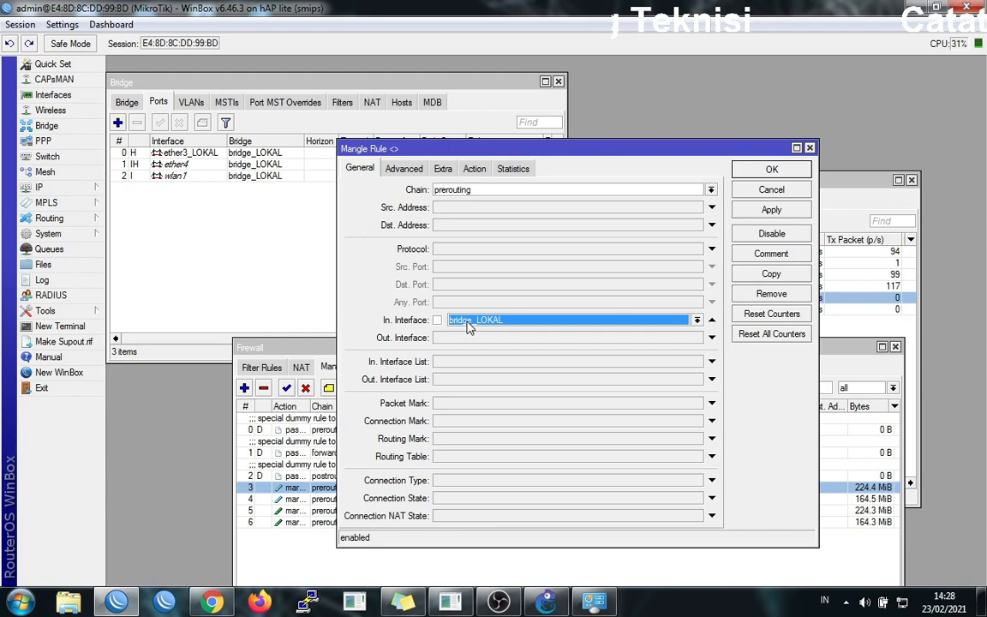
{"action": "left_click", "coordinate": [470, 322]}
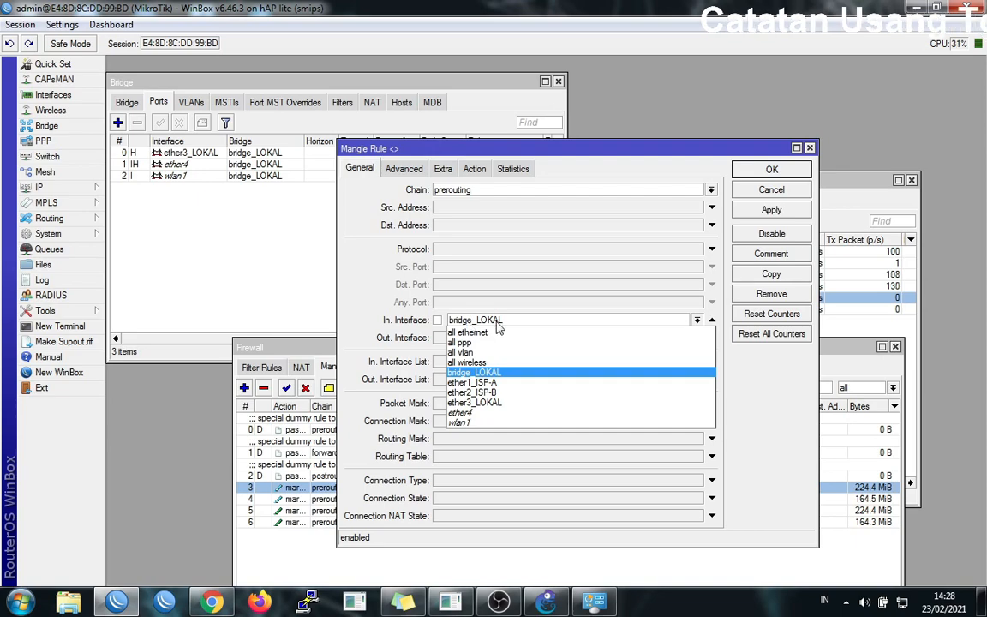
{"action": "left_click", "coordinate": [496, 323]}
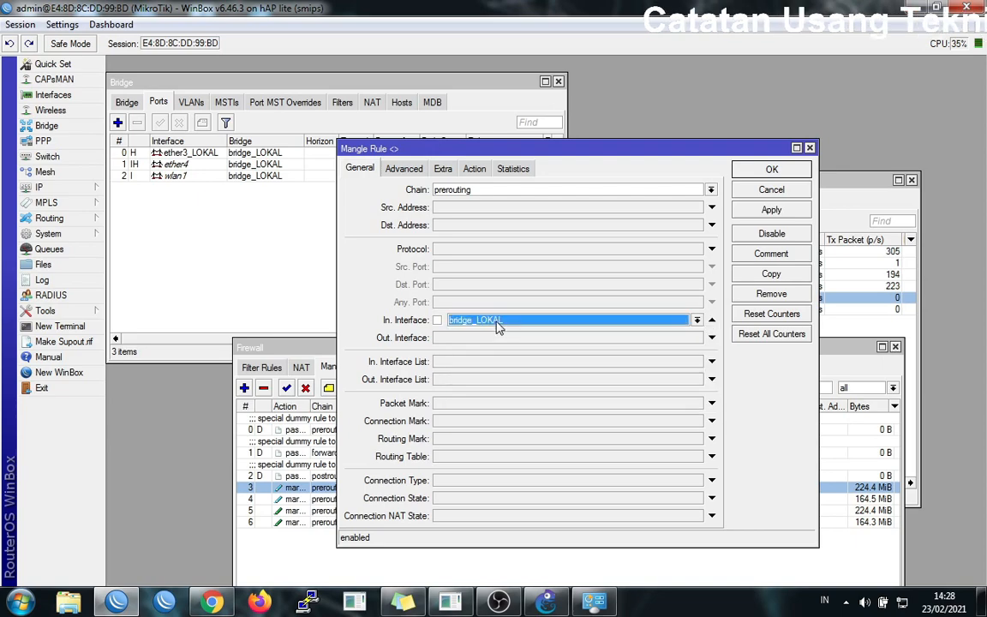
{"action": "left_click", "coordinate": [498, 324]}
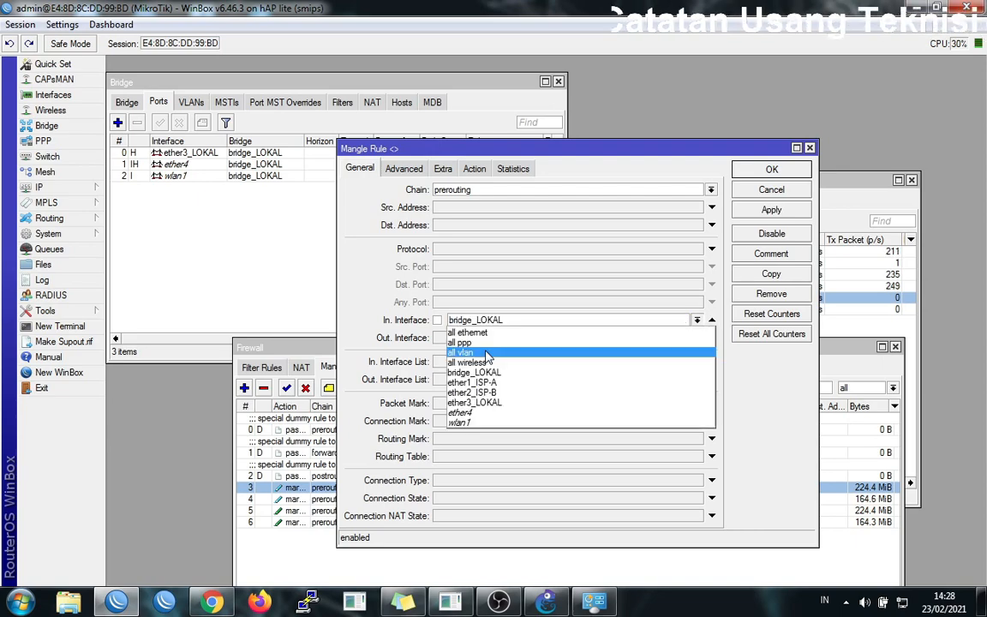
{"action": "left_click", "coordinate": [489, 413]}
{"action": "left_click", "coordinate": [494, 325]}
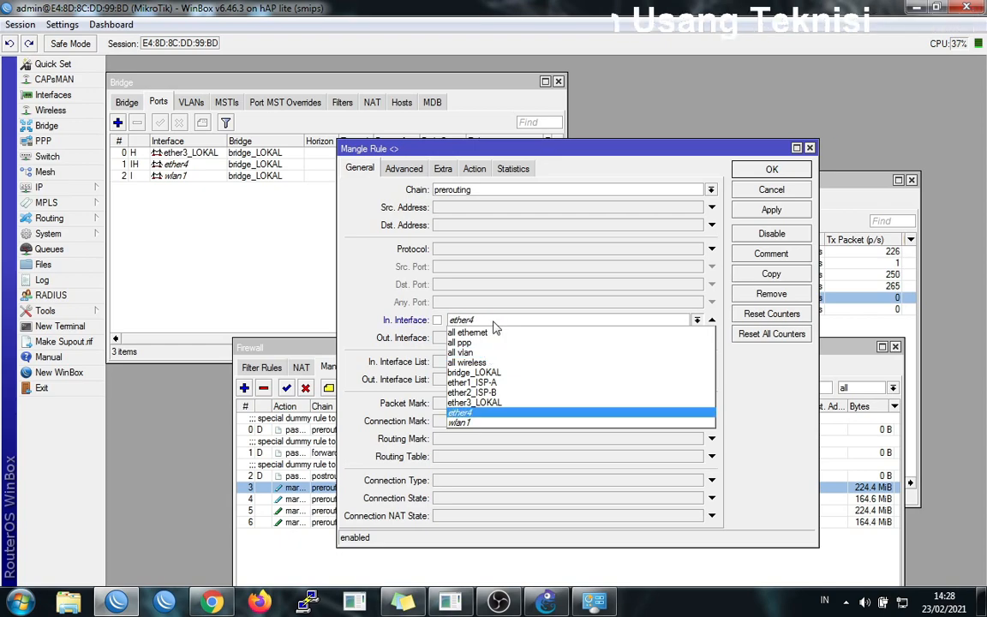
{"action": "left_click", "coordinate": [493, 324]}
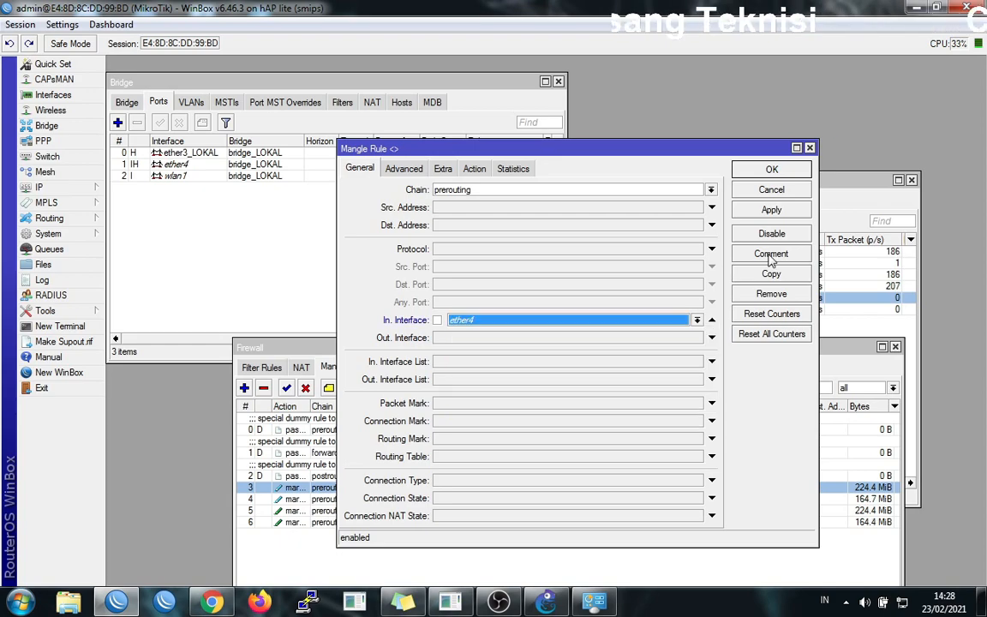
{"action": "key", "text": "Return"}
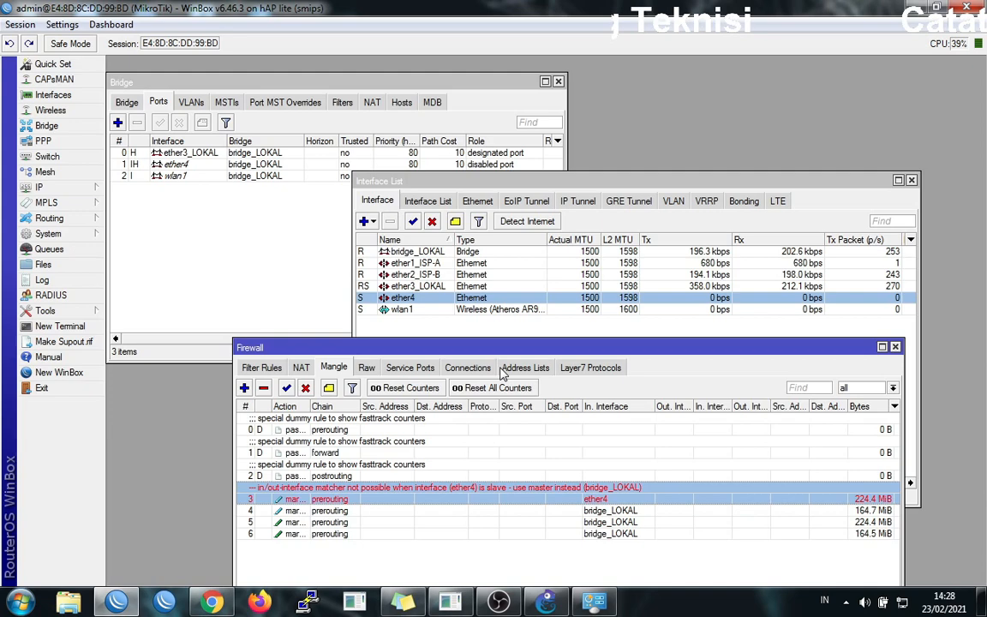
Step: Set the in-interface of mangle rule 3 back to bridge_LOKAL and save the rule
{"action": "key", "text": "Return"}
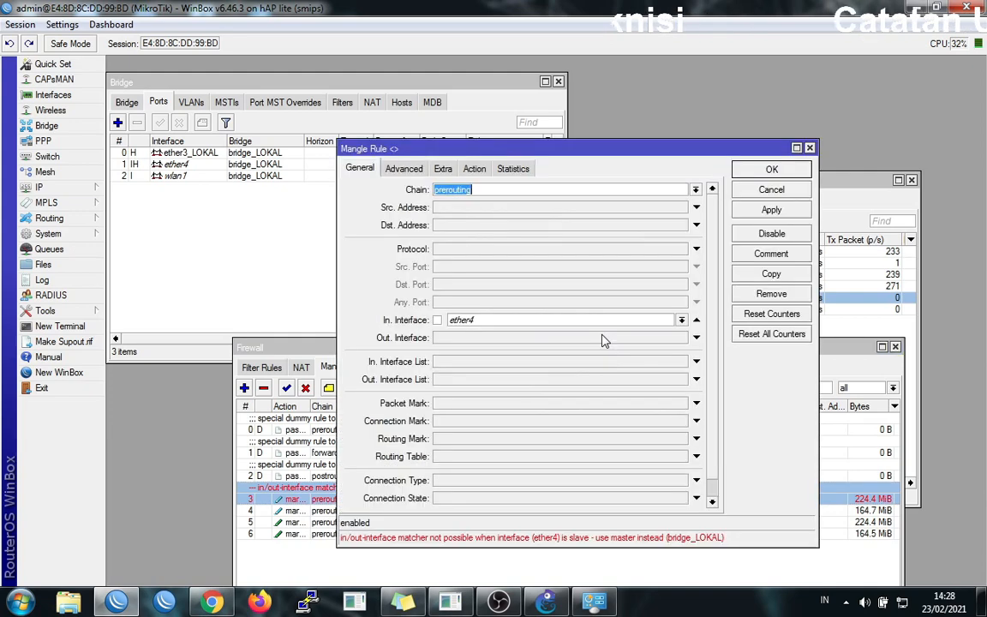
{"action": "left_click", "coordinate": [548, 321]}
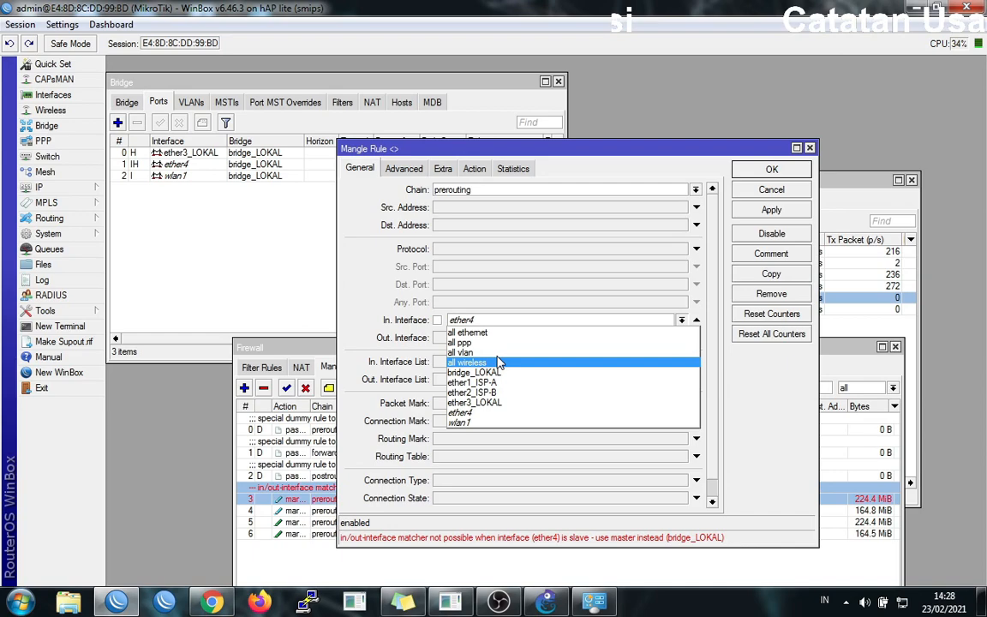
{"action": "left_click", "coordinate": [742, 188]}
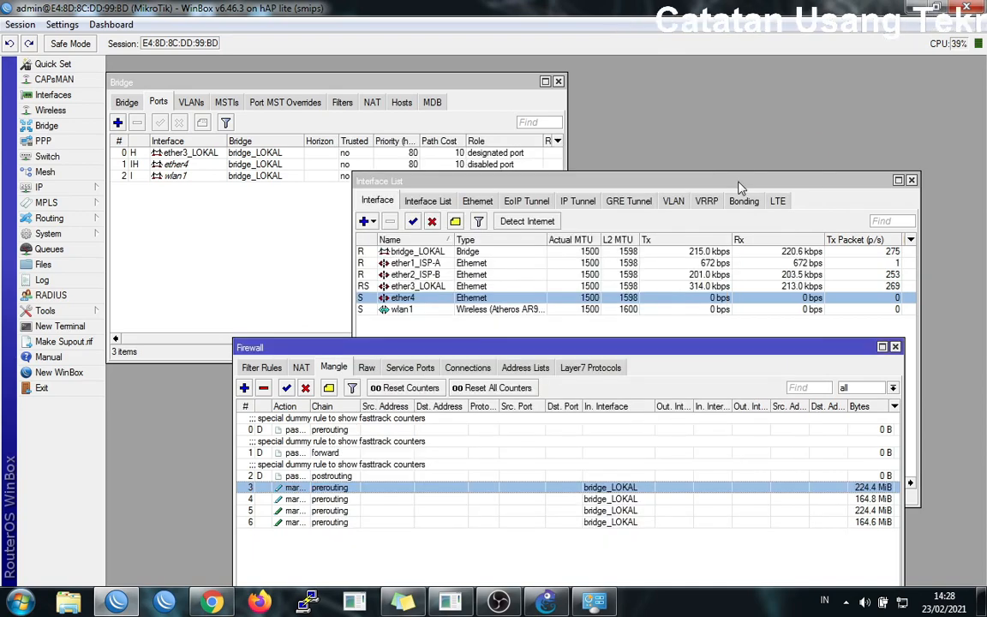
Step: Switch to Chrome and run the speedtest.cbn.id test while examining the traffic on ether1_ISP-A and ether2_ISP-B in WinBox's interface list
{"action": "key", "text": "alt+Tab"}
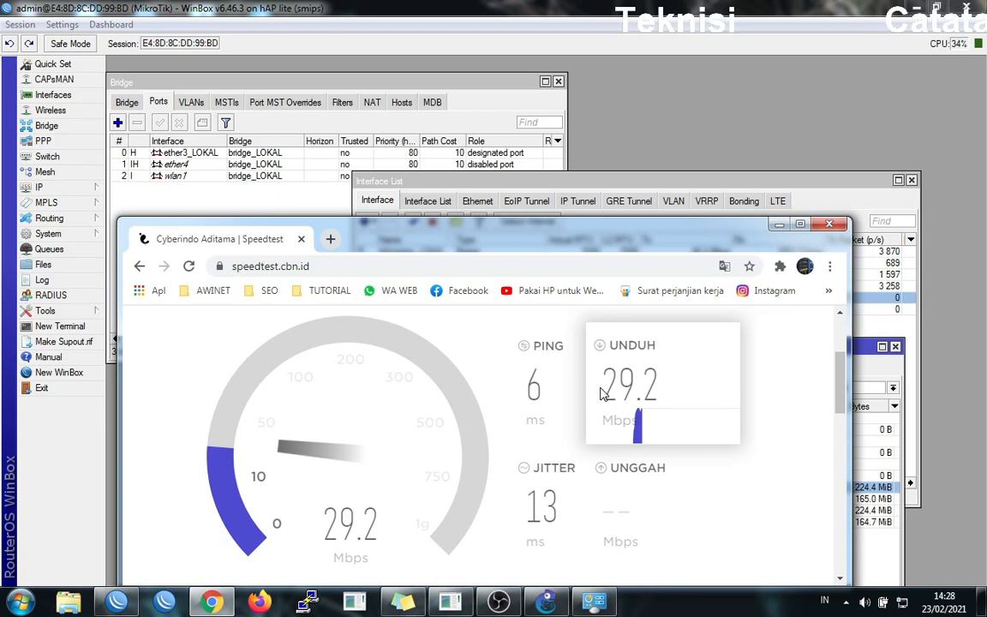
{"action": "left_click_drag", "start_coordinate": [526, 240], "coordinate": [535, 388]}
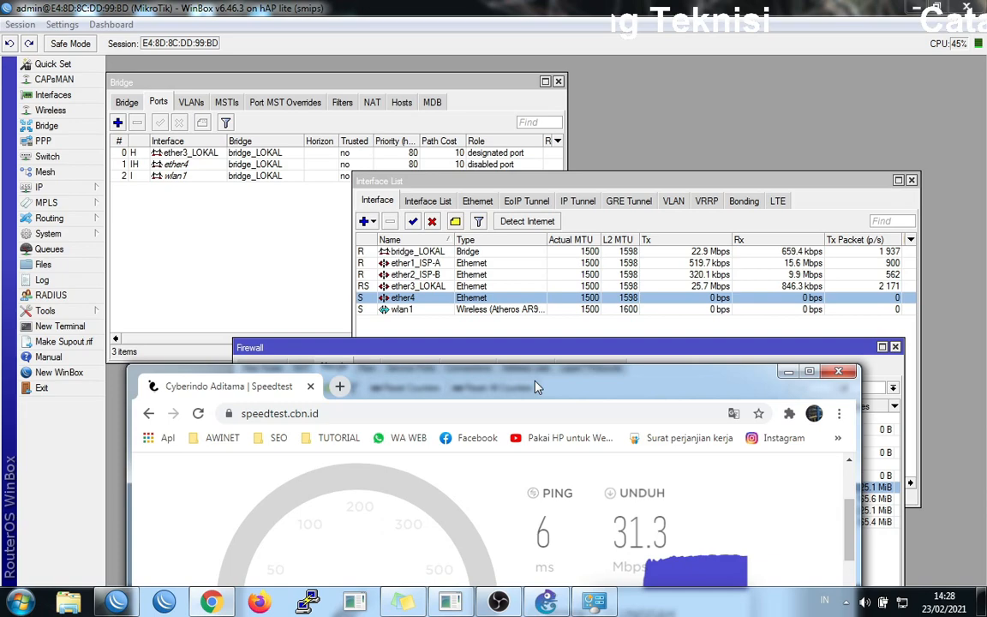
{"action": "left_click_drag", "start_coordinate": [727, 347], "coordinate": [684, 359]}
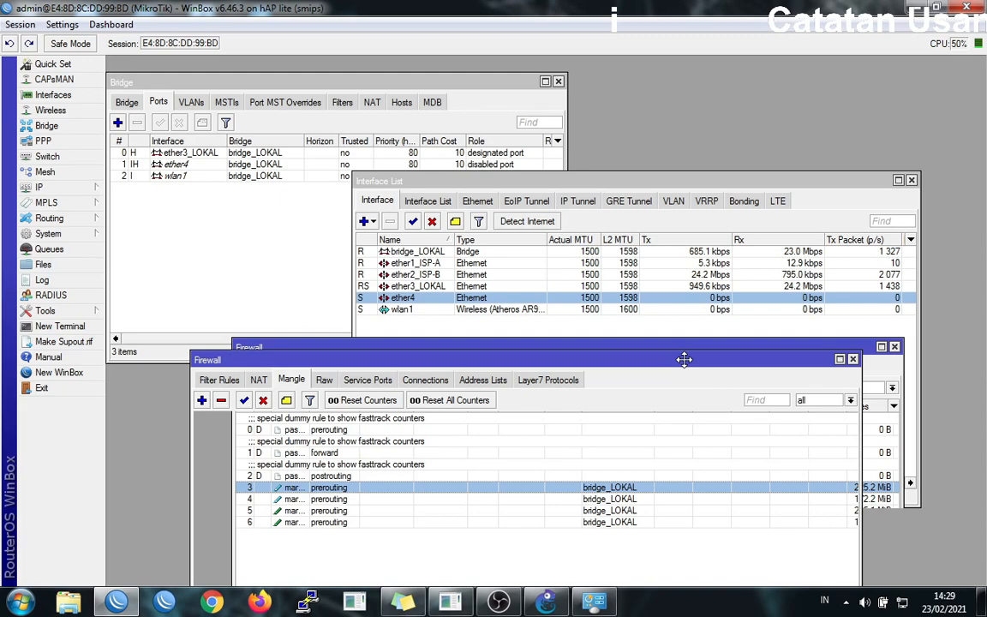
{"action": "left_click_drag", "start_coordinate": [684, 359], "coordinate": [681, 326]}
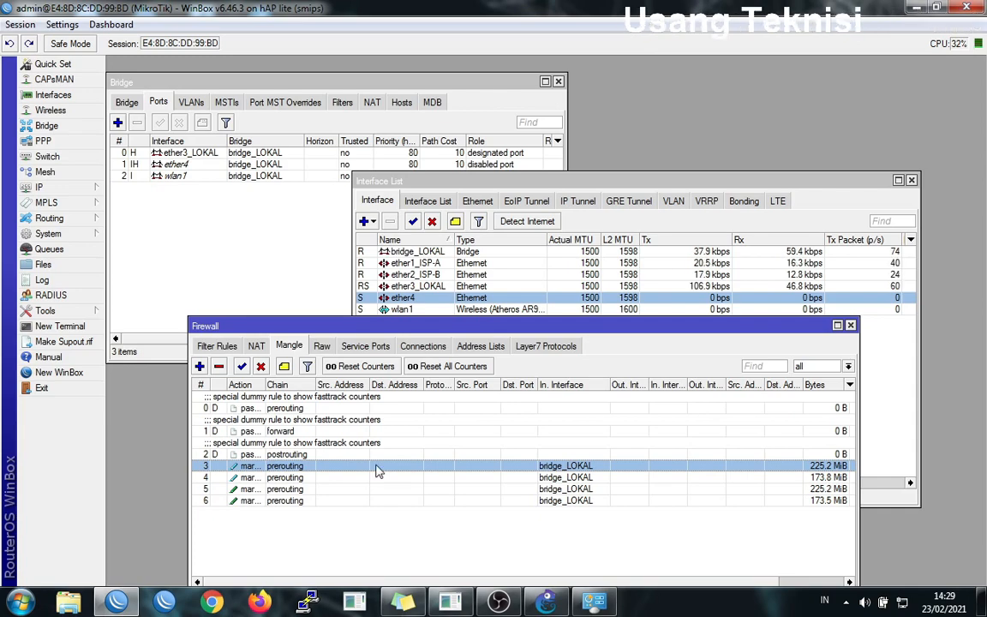
{"action": "left_click_drag", "start_coordinate": [609, 326], "coordinate": [538, 284]}
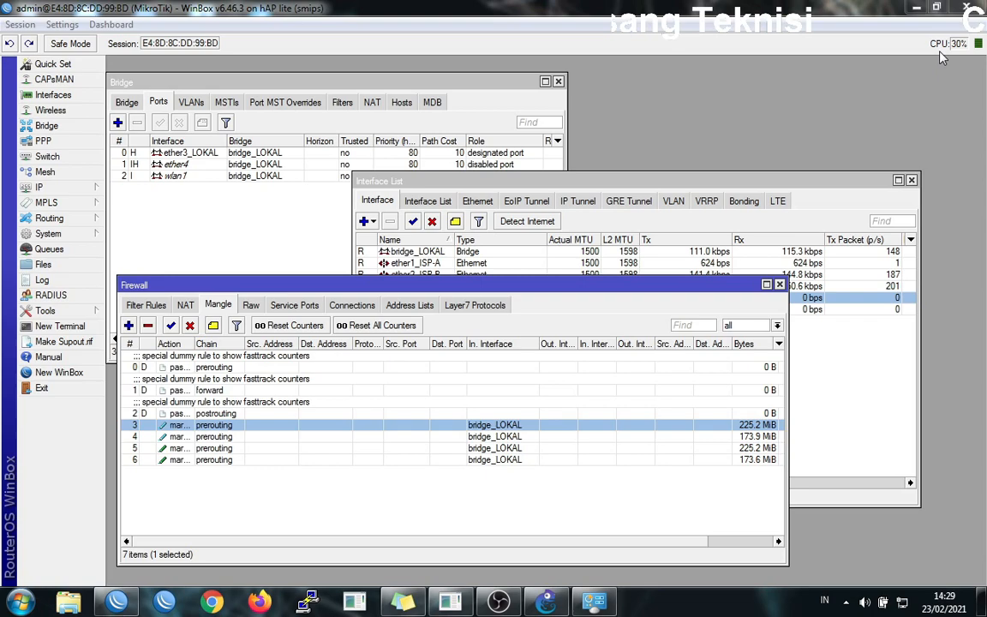
{"action": "left_click_drag", "start_coordinate": [637, 284], "coordinate": [688, 343]}
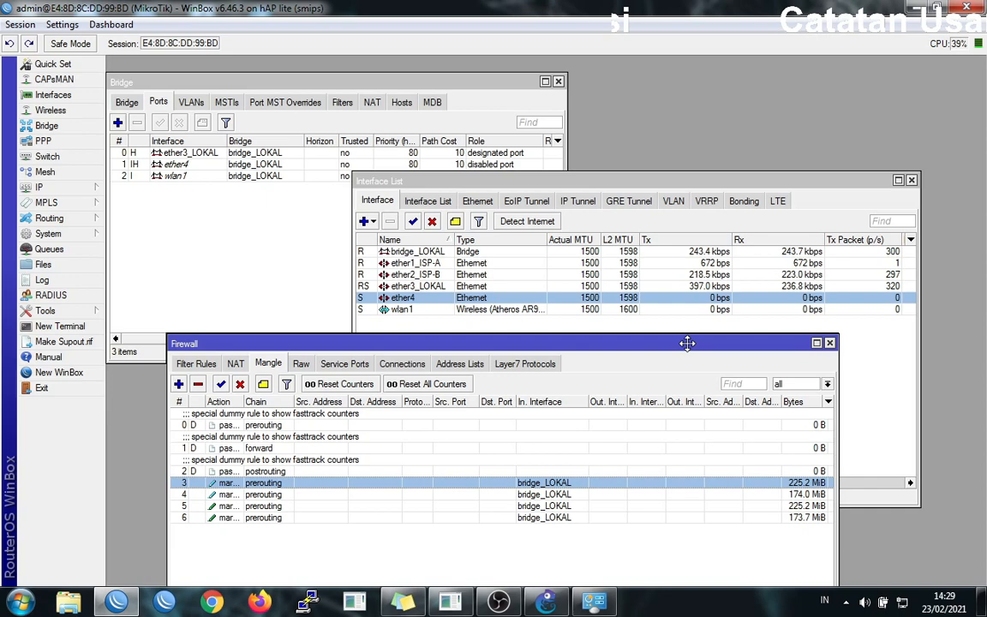
{"action": "left_click_drag", "start_coordinate": [688, 343], "coordinate": [659, 241]}
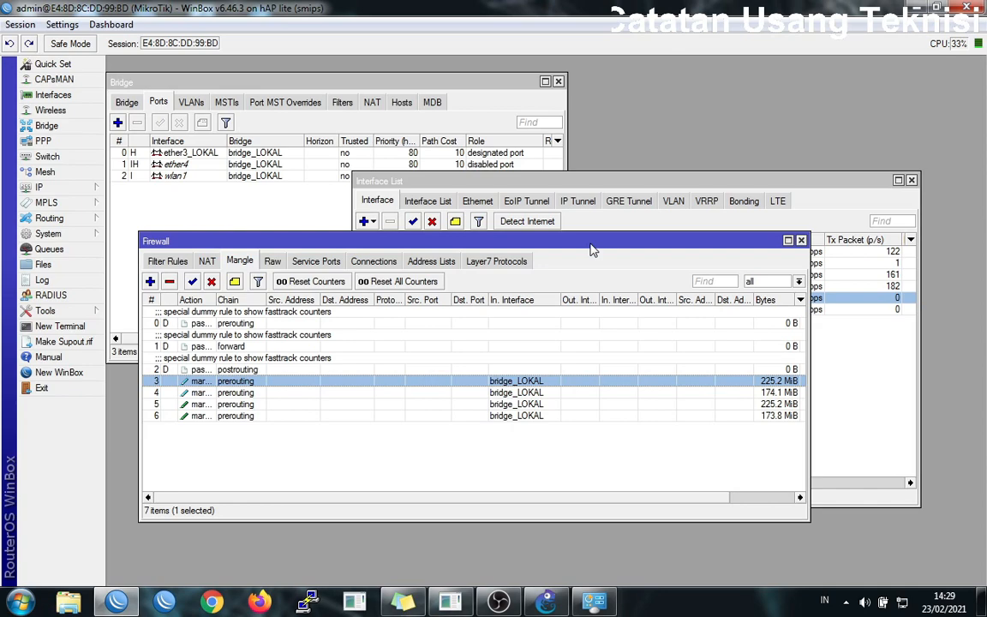
{"action": "left_click_drag", "start_coordinate": [591, 245], "coordinate": [588, 296]}
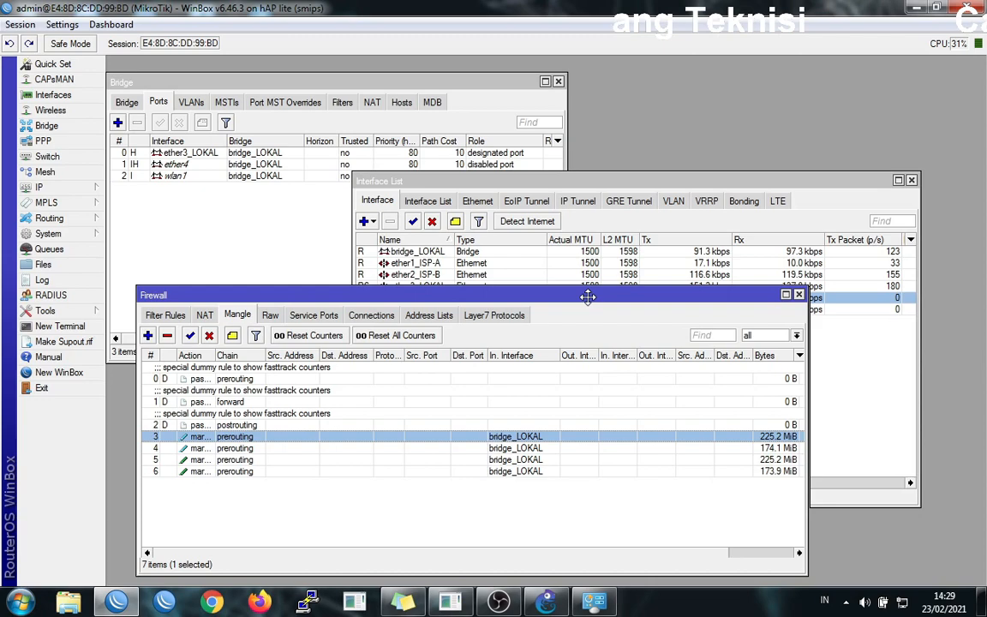
{"action": "left_click_drag", "start_coordinate": [588, 297], "coordinate": [567, 317]}
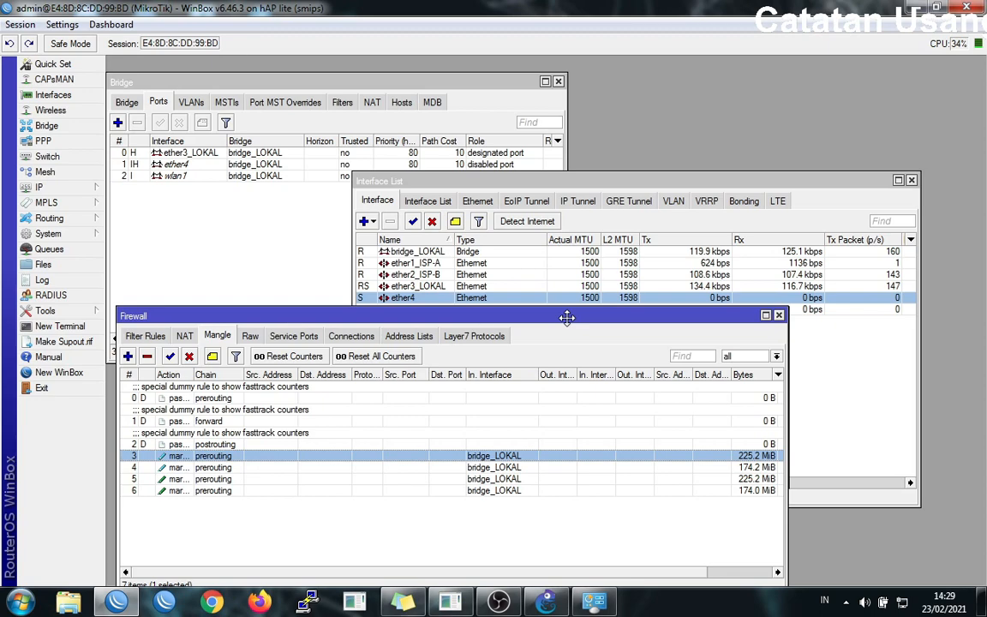
{"action": "left_click_drag", "start_coordinate": [566, 318], "coordinate": [559, 330]}
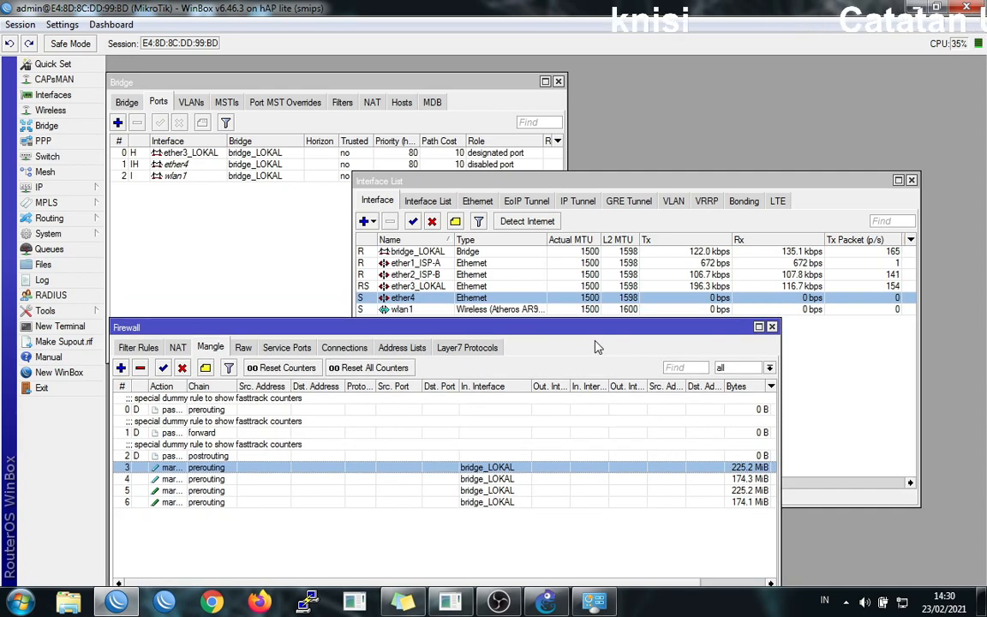
{"action": "left_click_drag", "start_coordinate": [578, 327], "coordinate": [584, 317]}
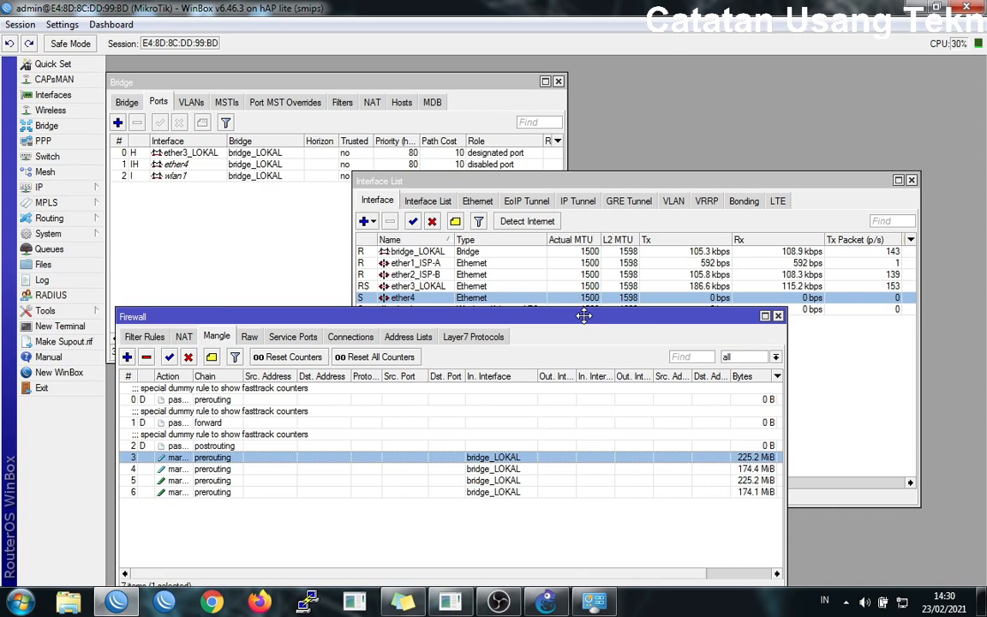
{"action": "left_click_drag", "start_coordinate": [584, 317], "coordinate": [582, 305]}
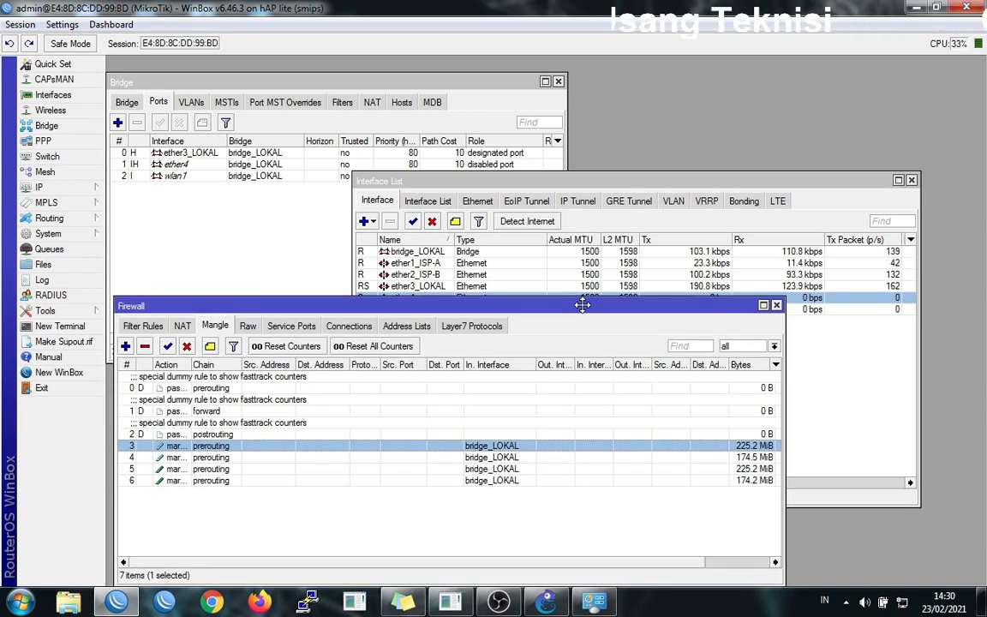
{"action": "left_click_drag", "start_coordinate": [582, 306], "coordinate": [585, 318]}
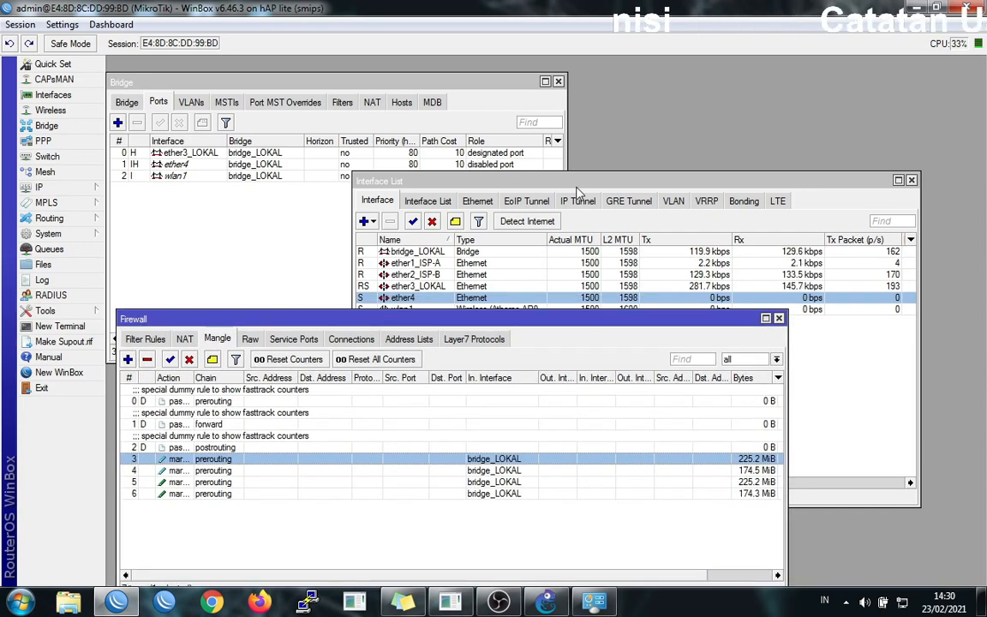